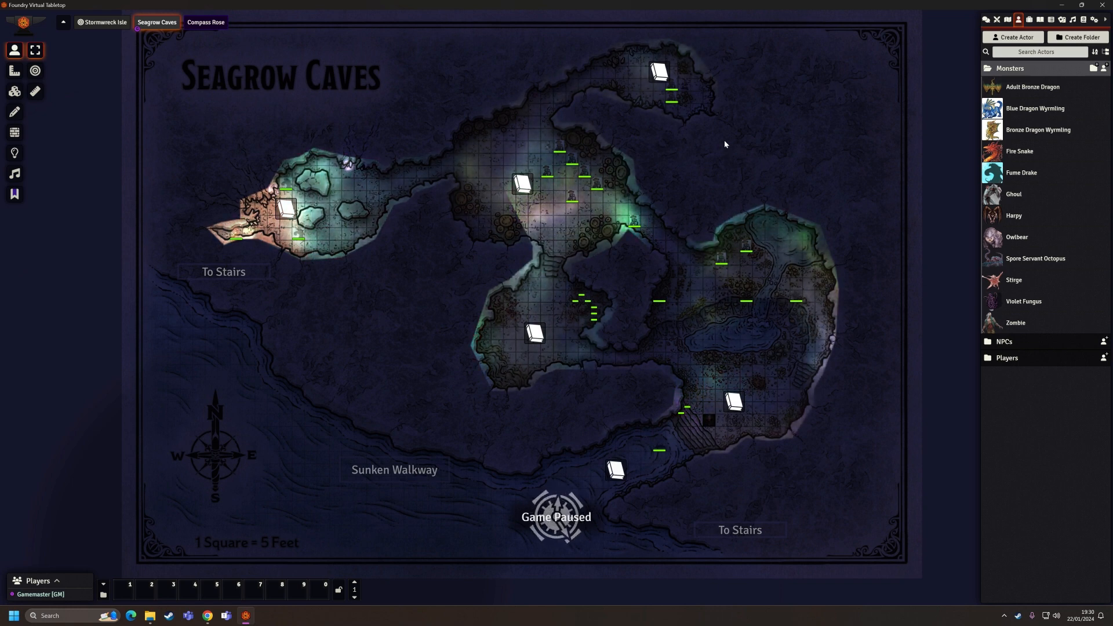
# Survey the monster tokens across the southern and eastern Seagrow Caves, and view the character sheet of the Myconid Adult near the waterfall.
pyautogui.scroll(5, 697, 304)
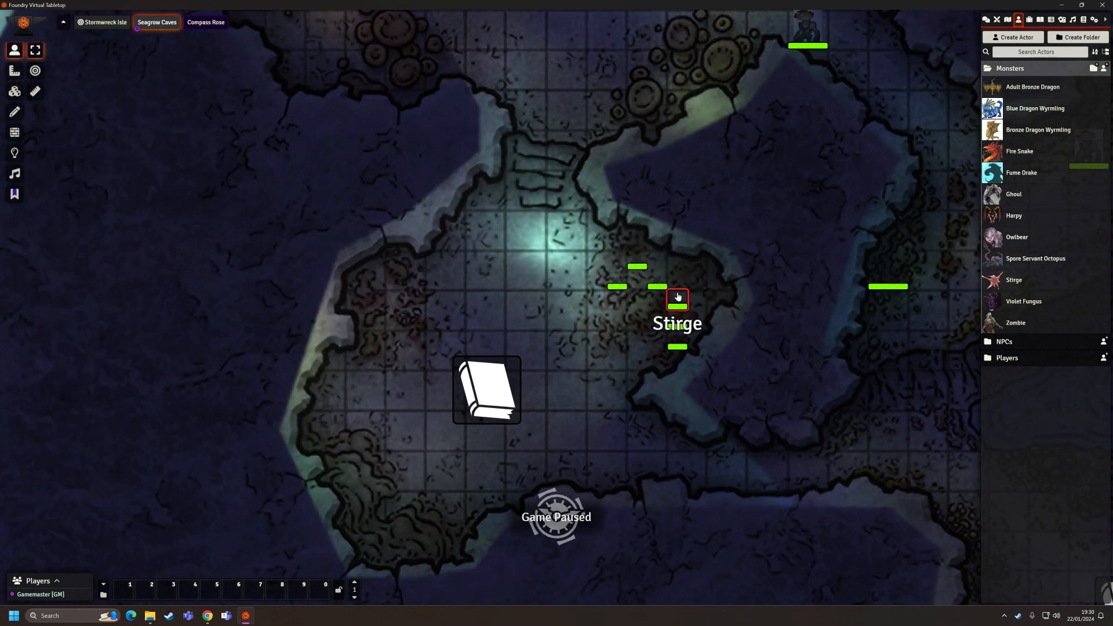
pyautogui.moveTo(762, 346); pyautogui.dragTo(413, 74)
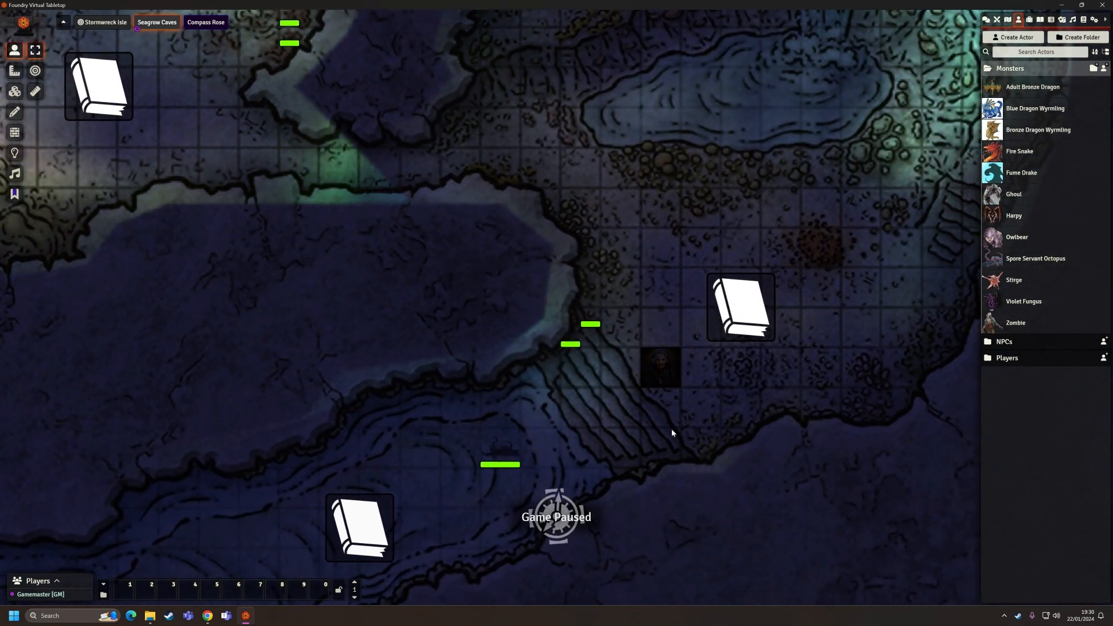
pyautogui.moveTo(671, 429); pyautogui.dragTo(694, 358)
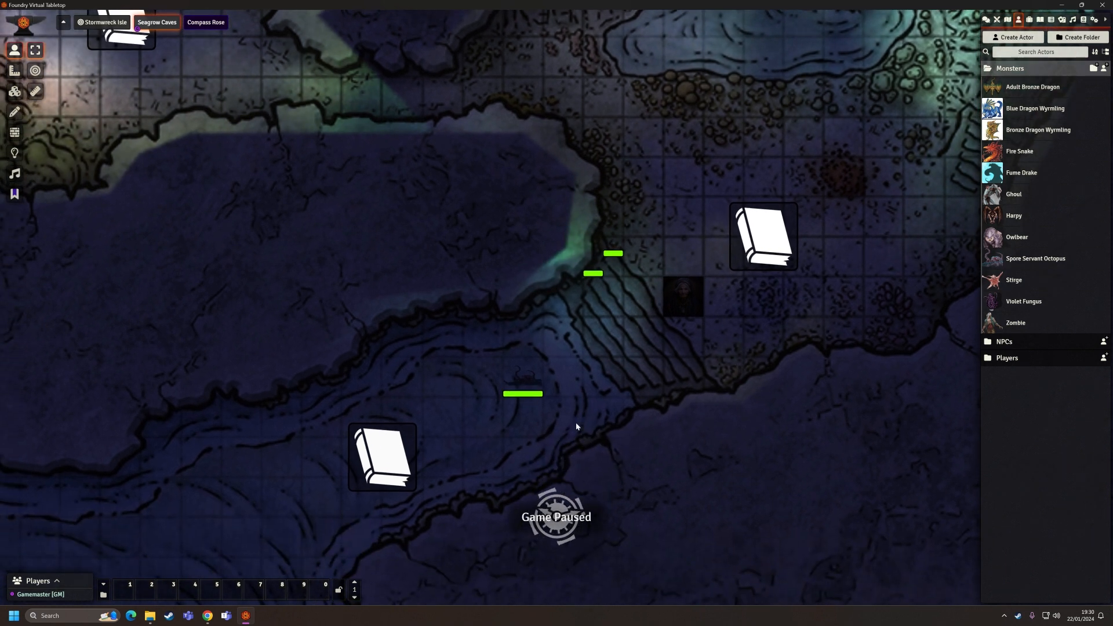
pyautogui.click(525, 378)
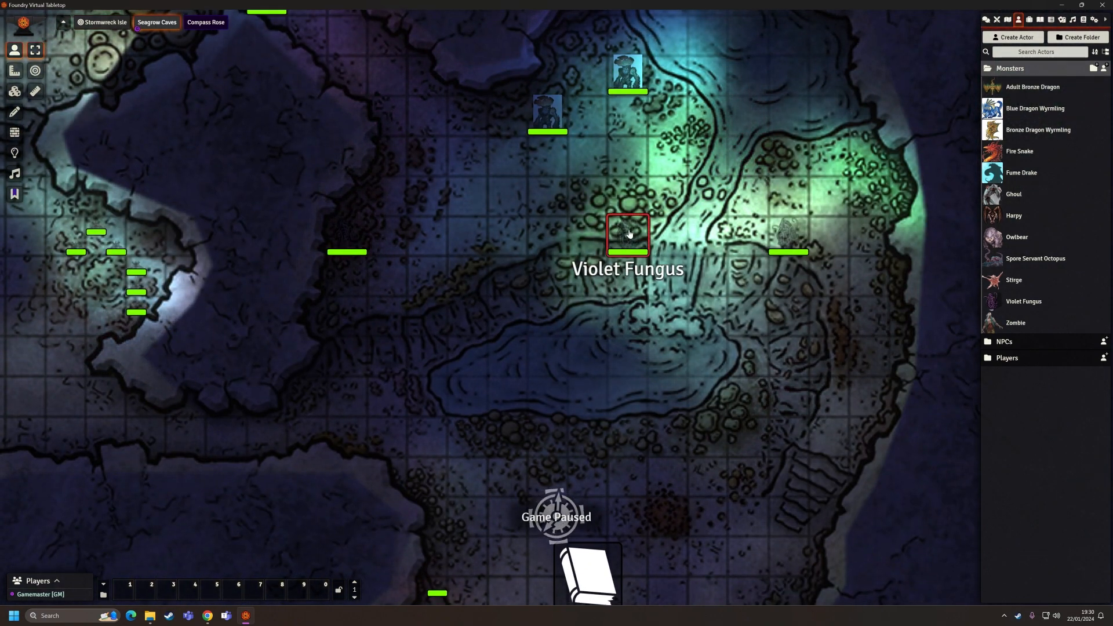
pyautogui.press('Up')
pyautogui.press('Left')
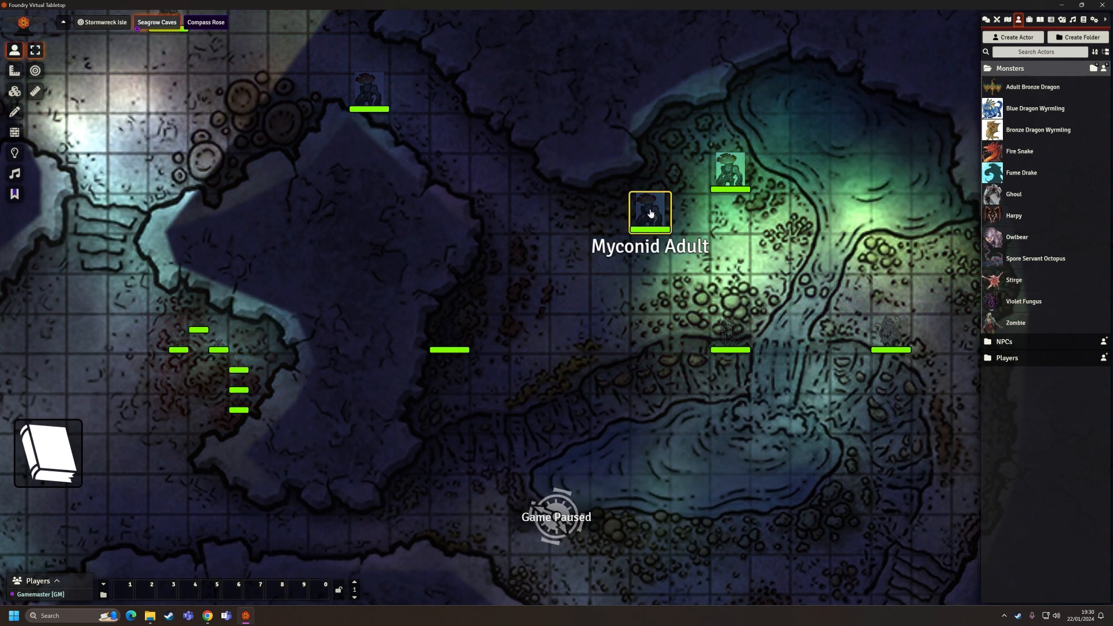
pyautogui.doubleClick(650, 213)
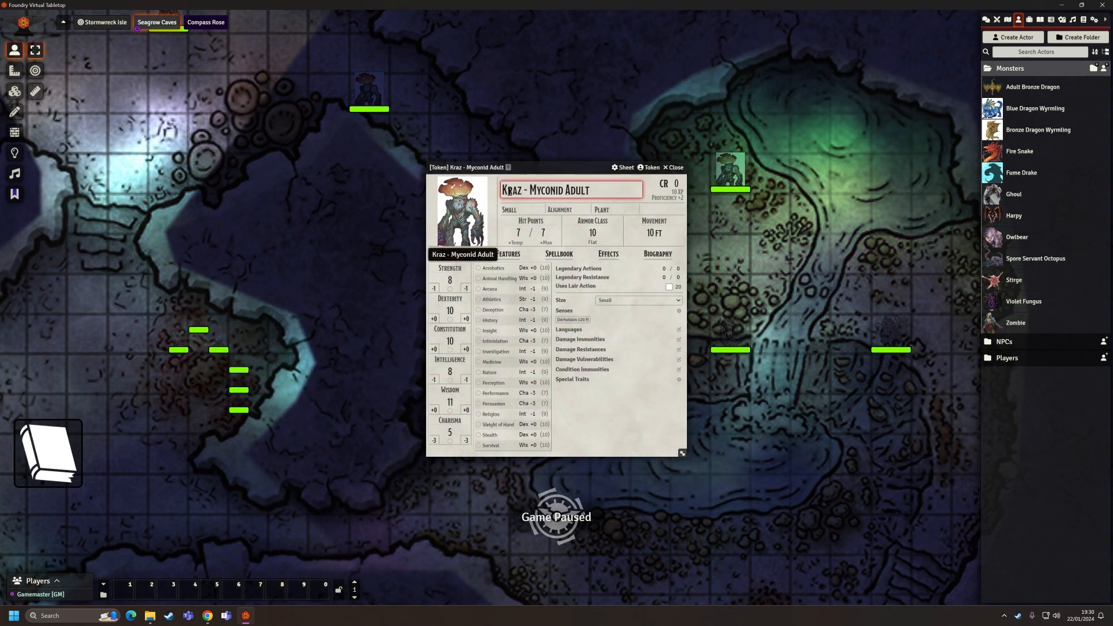
pyautogui.click(675, 168)
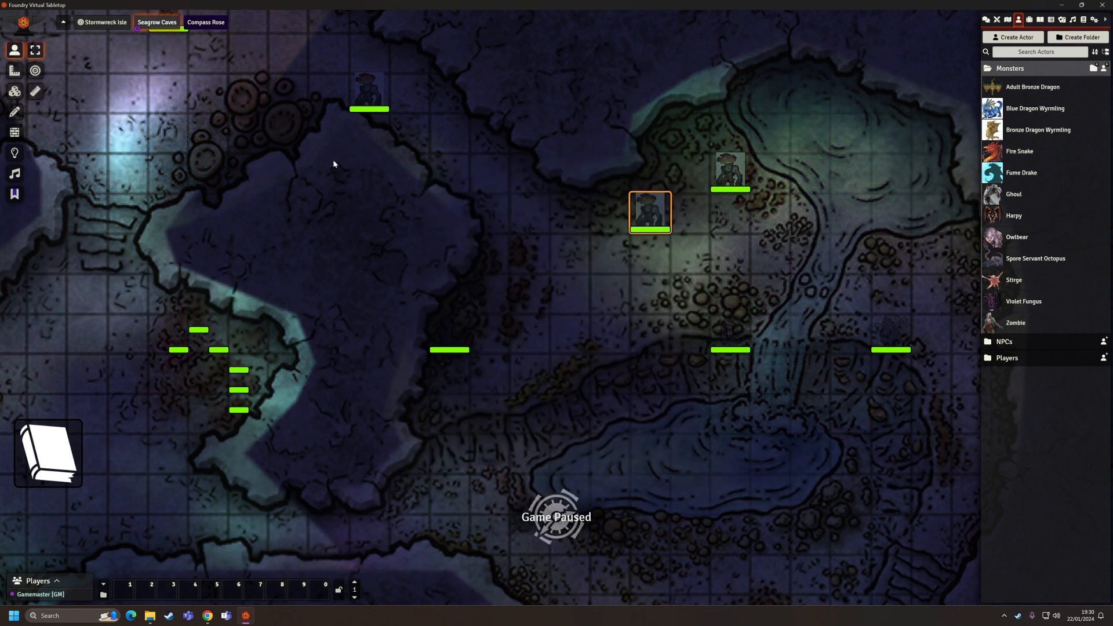
# View the character sheets of the upper Myconid Adult and the adjacent Sinensa token in the northernmost cave.
pyautogui.moveTo(333, 159); pyautogui.dragTo(603, 377)
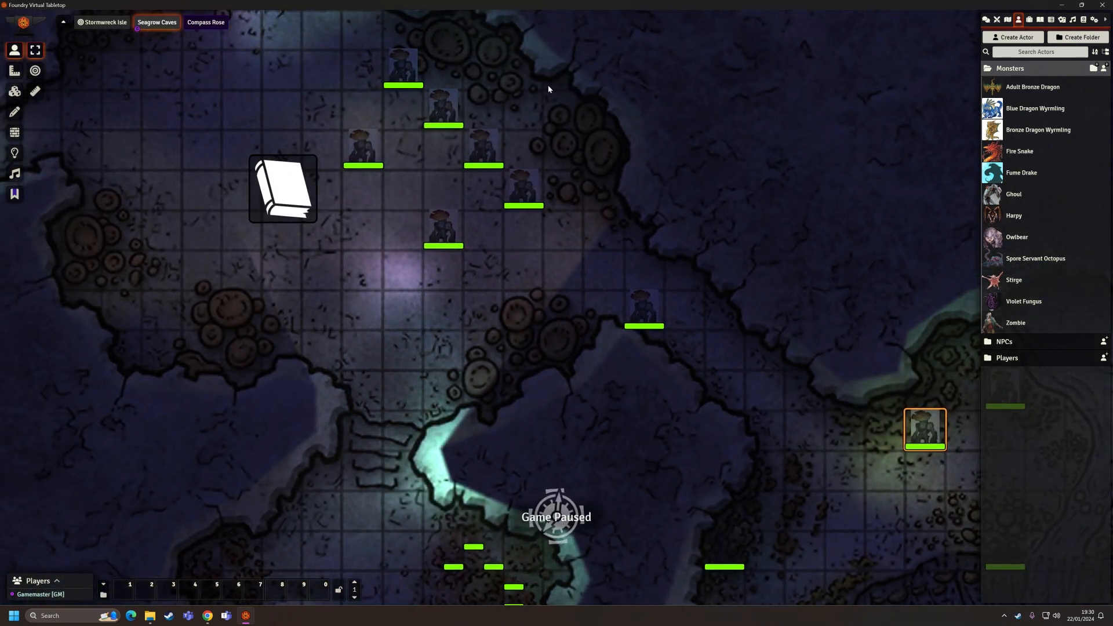
pyautogui.moveTo(548, 84); pyautogui.dragTo(504, 397)
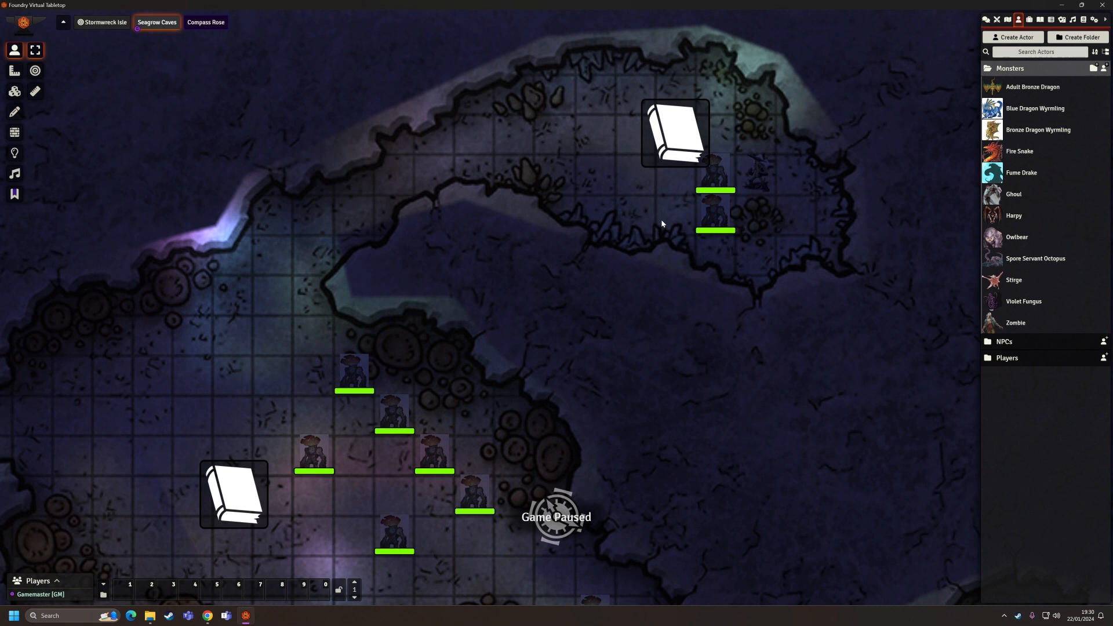
pyautogui.doubleClick(716, 171)
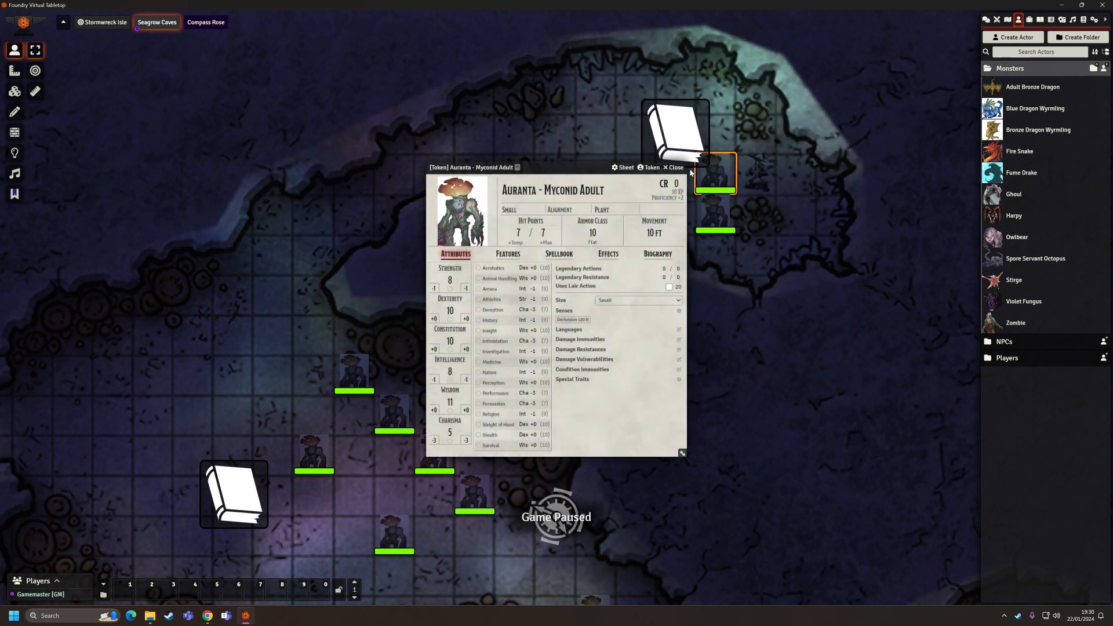
pyautogui.click(681, 169)
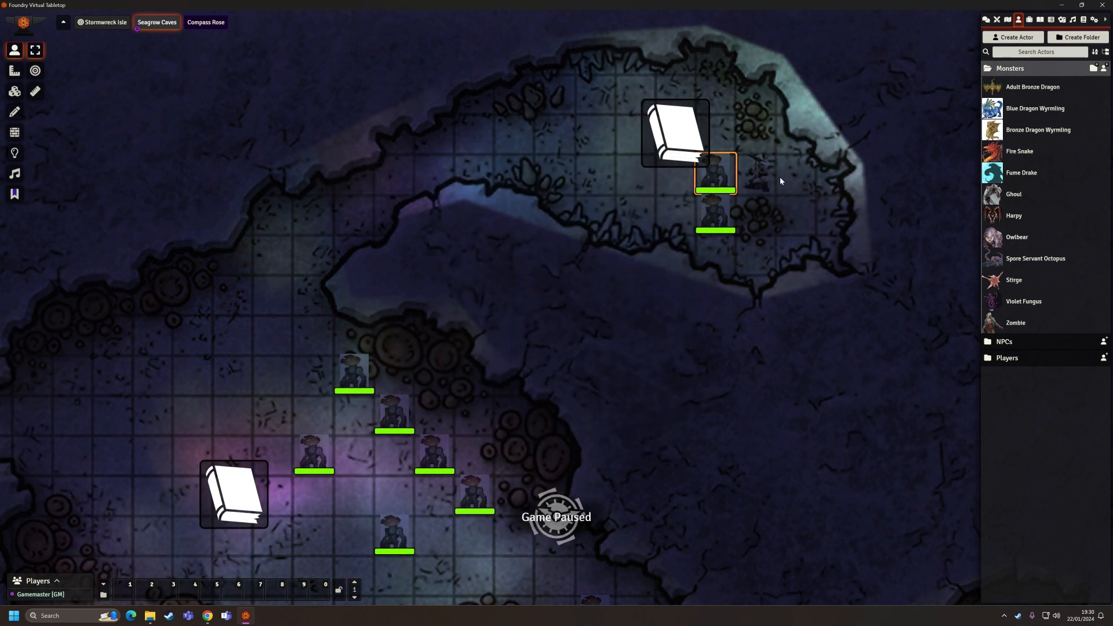
pyautogui.doubleClick(765, 176)
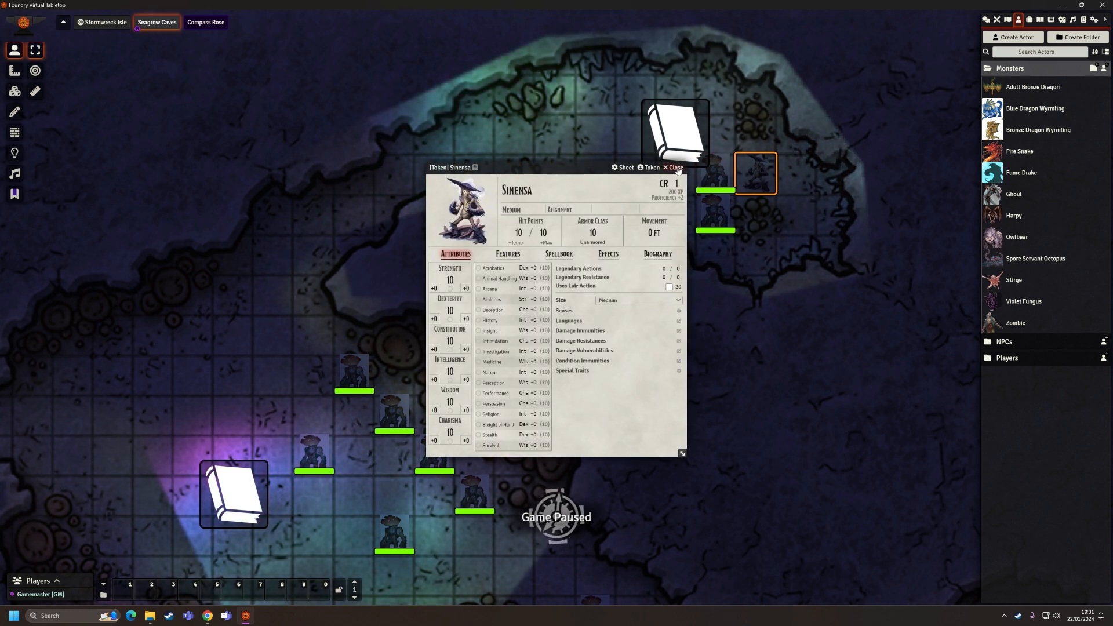
pyautogui.click(677, 169)
# Configure the Sinensa token to display its name as Hovered by Owner and its bars as Always for Owner.
pyautogui.rightClick(760, 177)
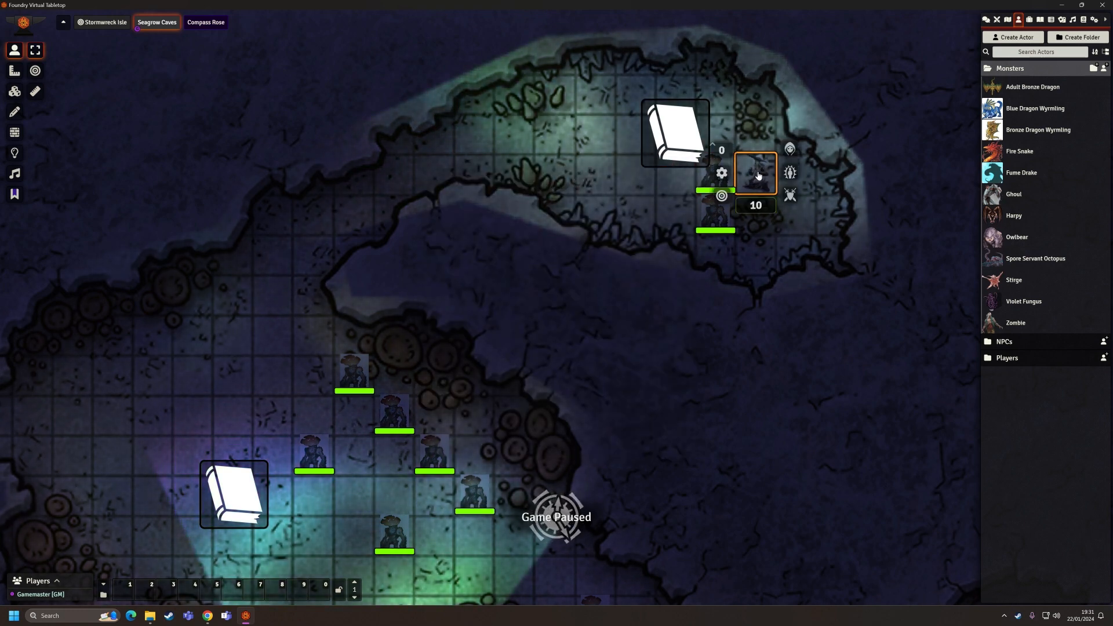
pyautogui.rightClick(760, 177)
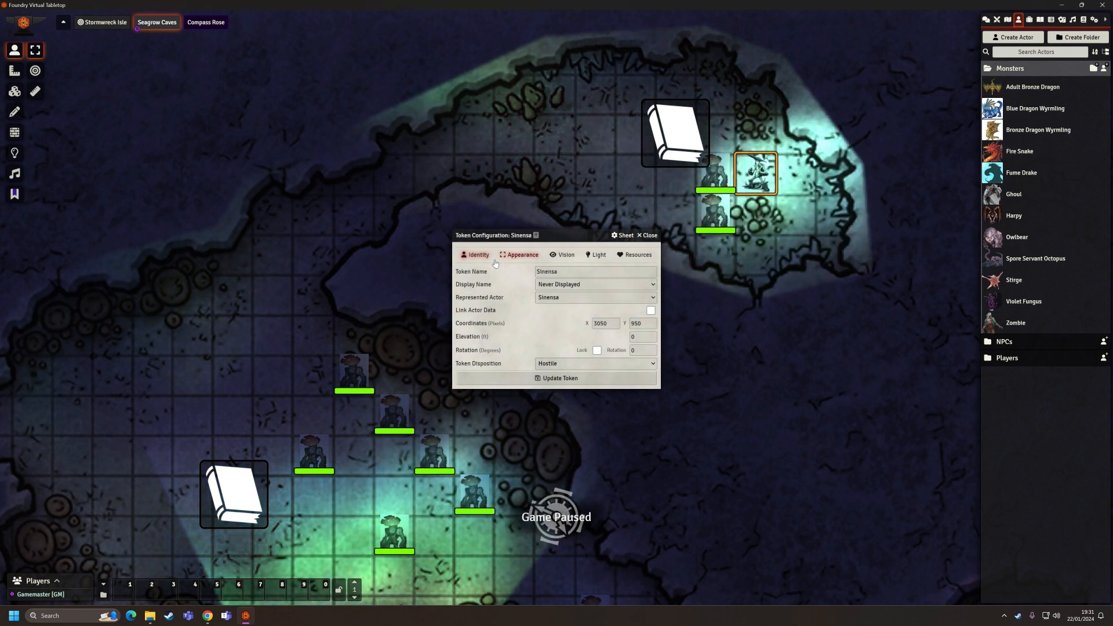
pyautogui.click(571, 285)
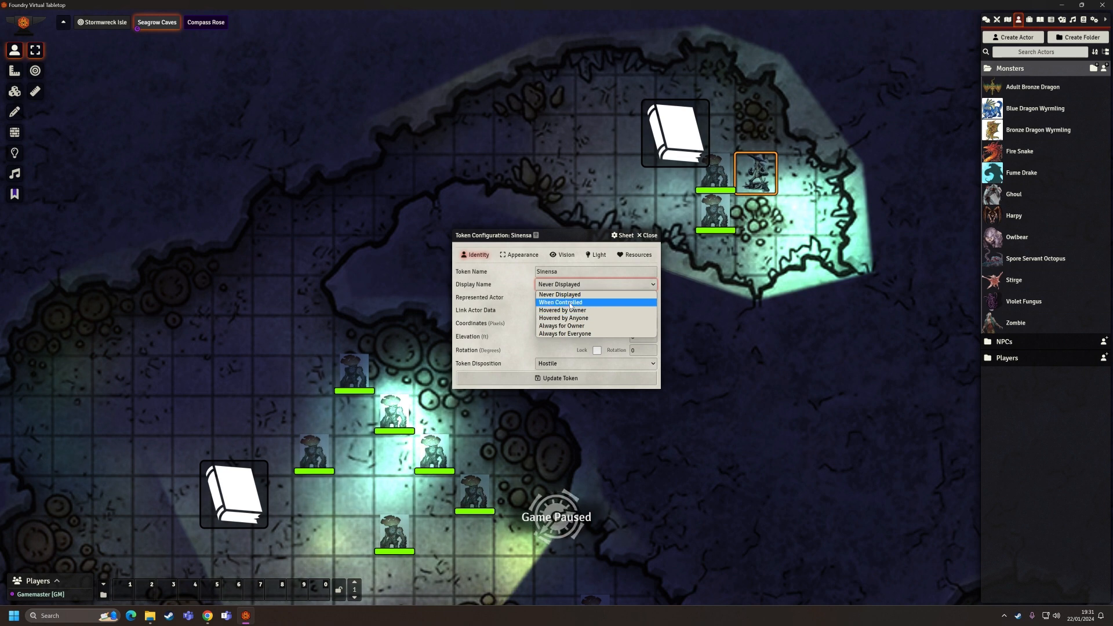
pyautogui.click(569, 311)
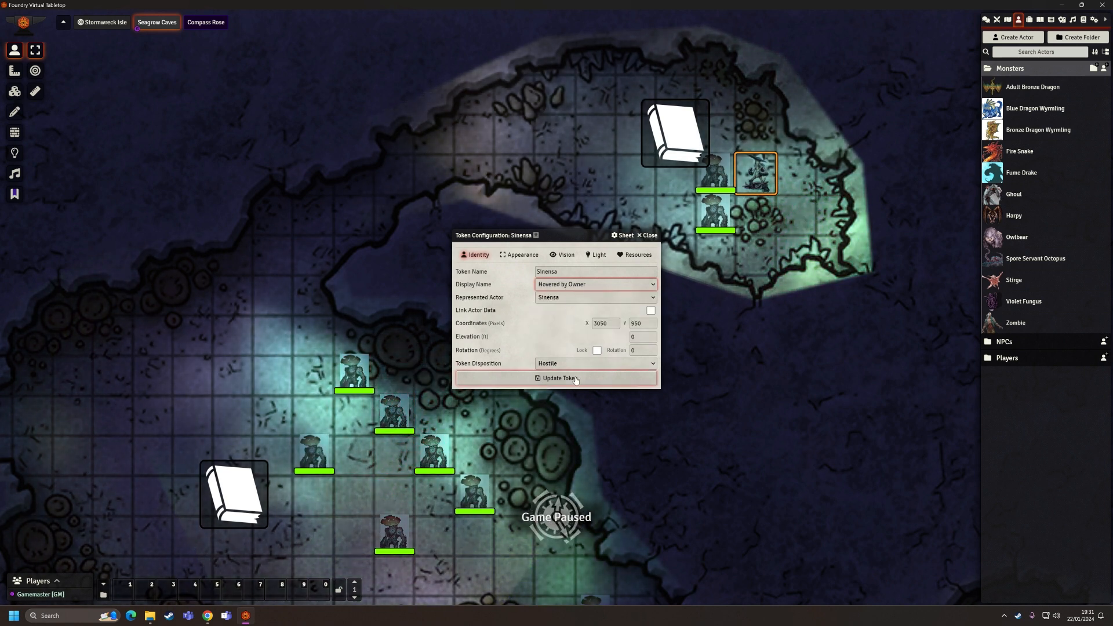
pyautogui.click(636, 255)
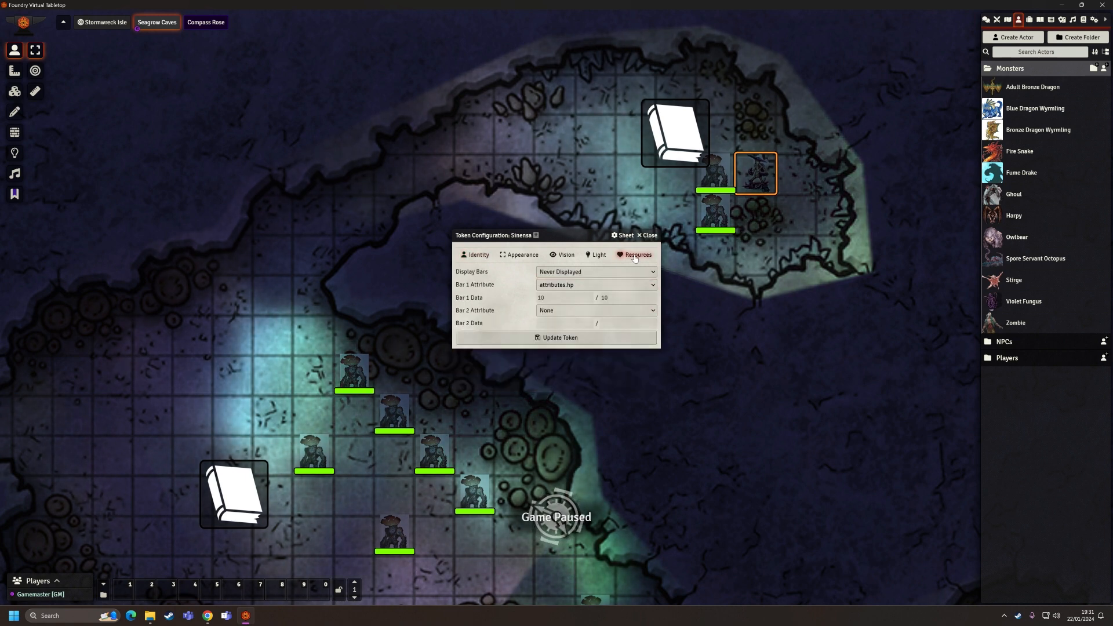
pyautogui.click(580, 272)
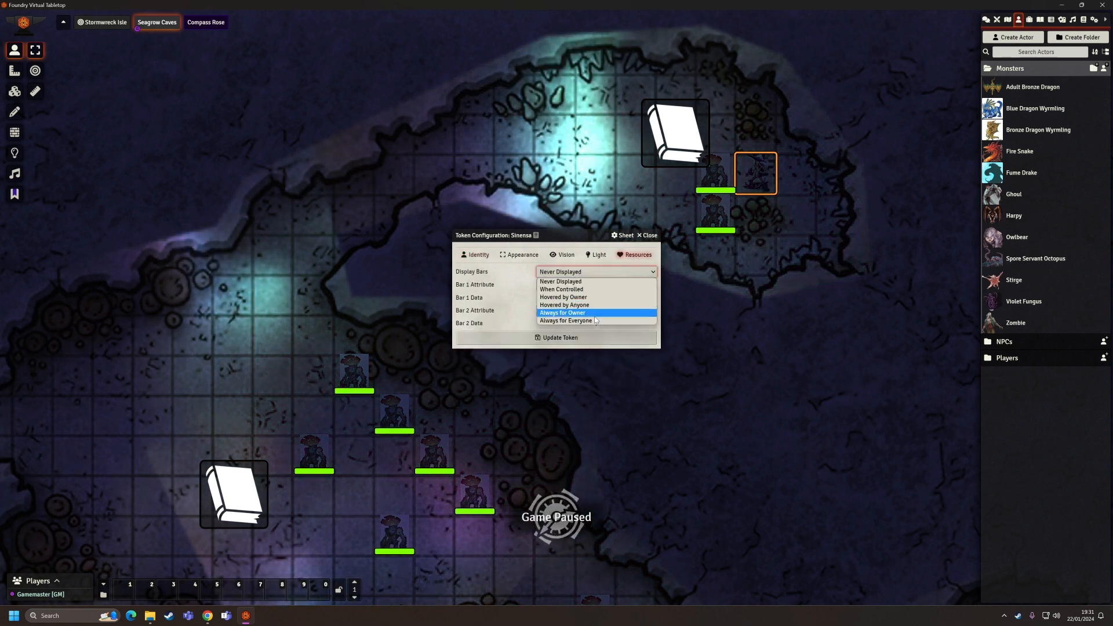
pyautogui.click(570, 313)
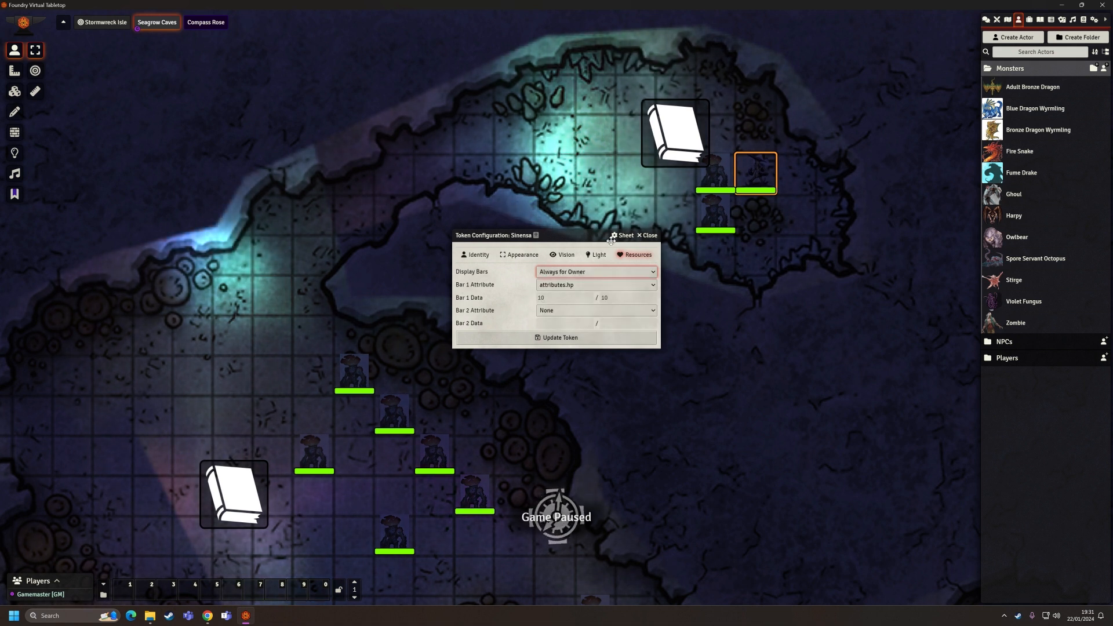
pyautogui.click(597, 335)
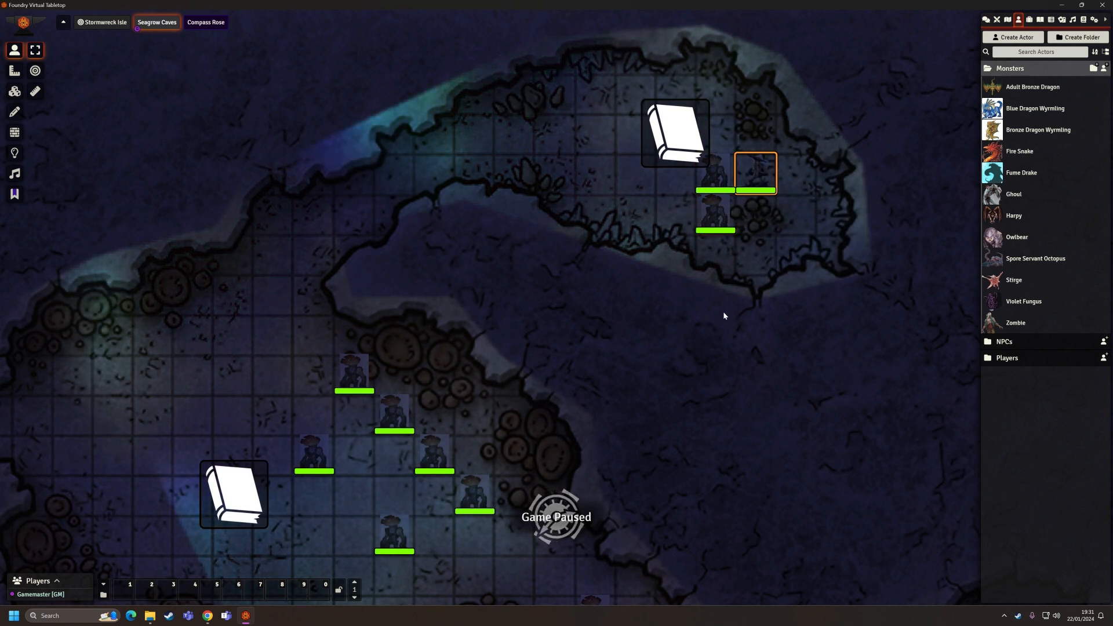
# Inspect the Constrictor Snake token in the western cave and view its character sheet.
pyautogui.scroll(-1, 793, 218)
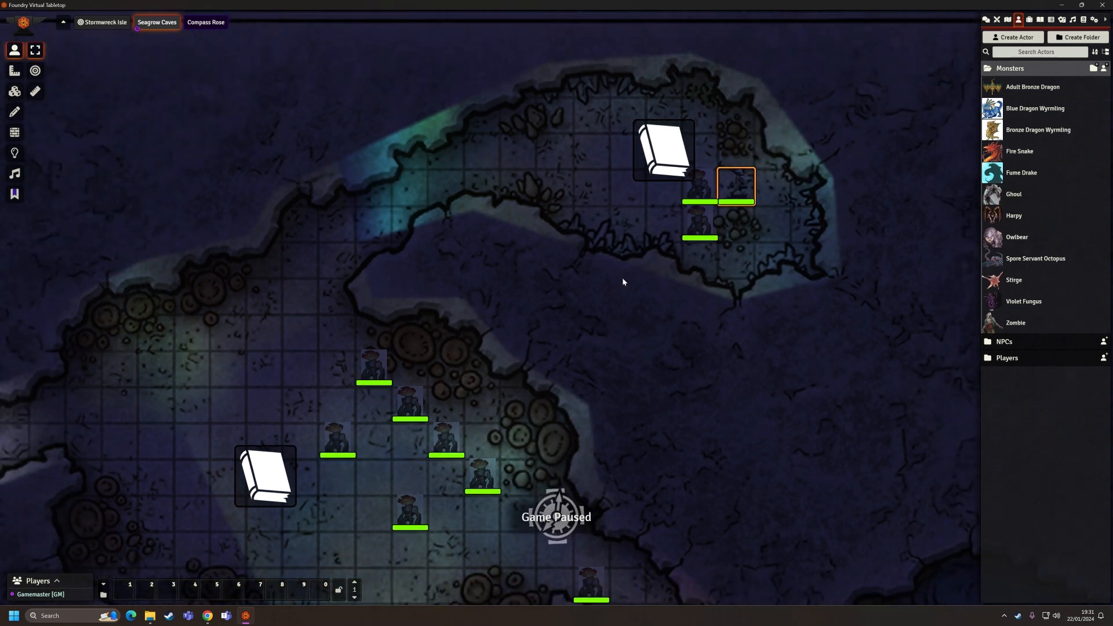
pyautogui.moveTo(622, 277); pyautogui.dragTo(698, 283)
pyautogui.scroll(-4, 433, 298)
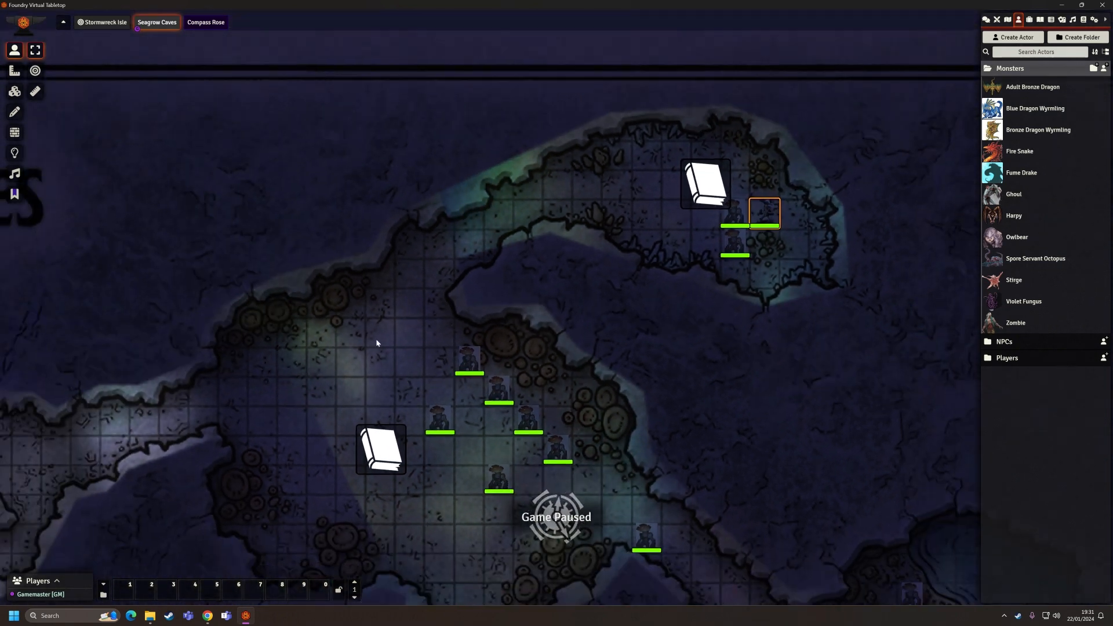
pyautogui.moveTo(388, 345); pyautogui.dragTo(717, 207)
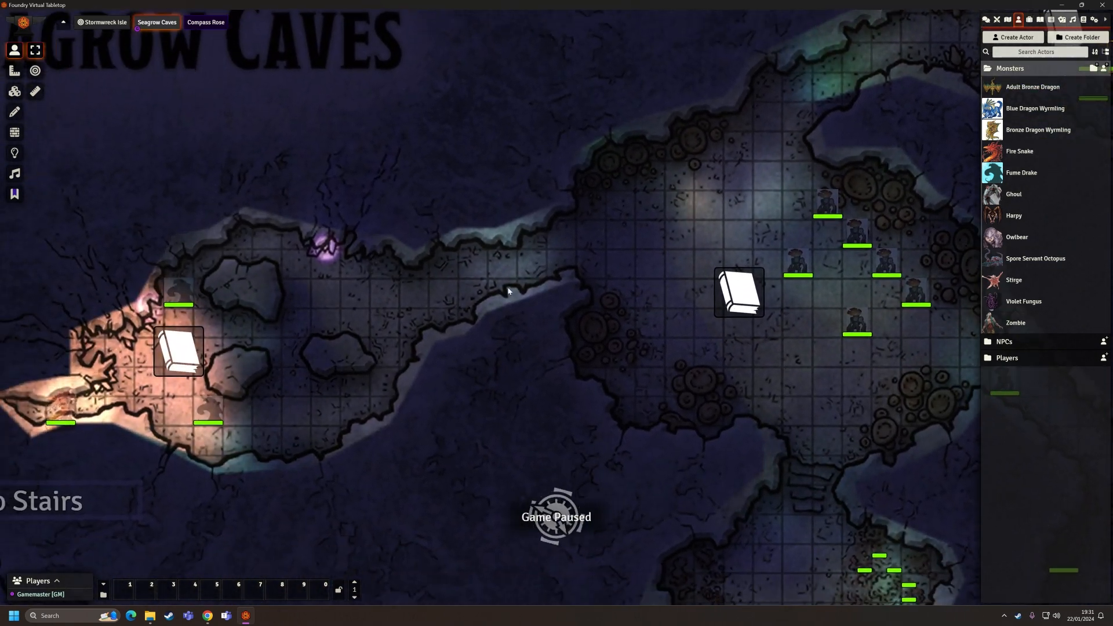
pyautogui.moveTo(510, 290); pyautogui.dragTo(632, 256)
pyautogui.moveTo(529, 266); pyautogui.dragTo(664, 261)
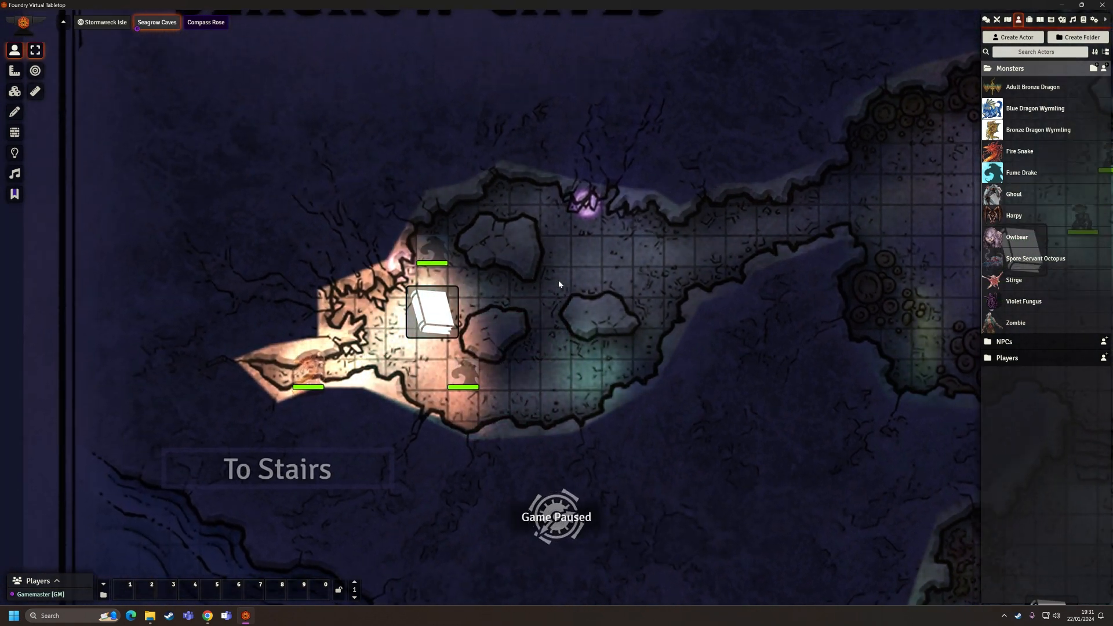
pyautogui.scroll(3, 559, 280)
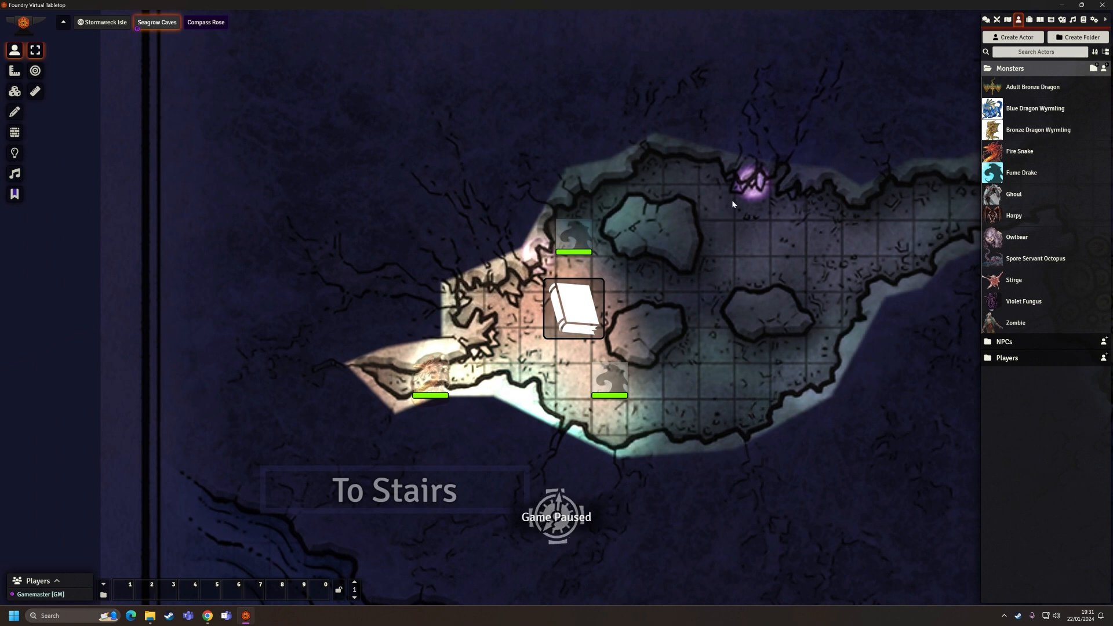
pyautogui.moveTo(697, 324); pyautogui.dragTo(698, 272)
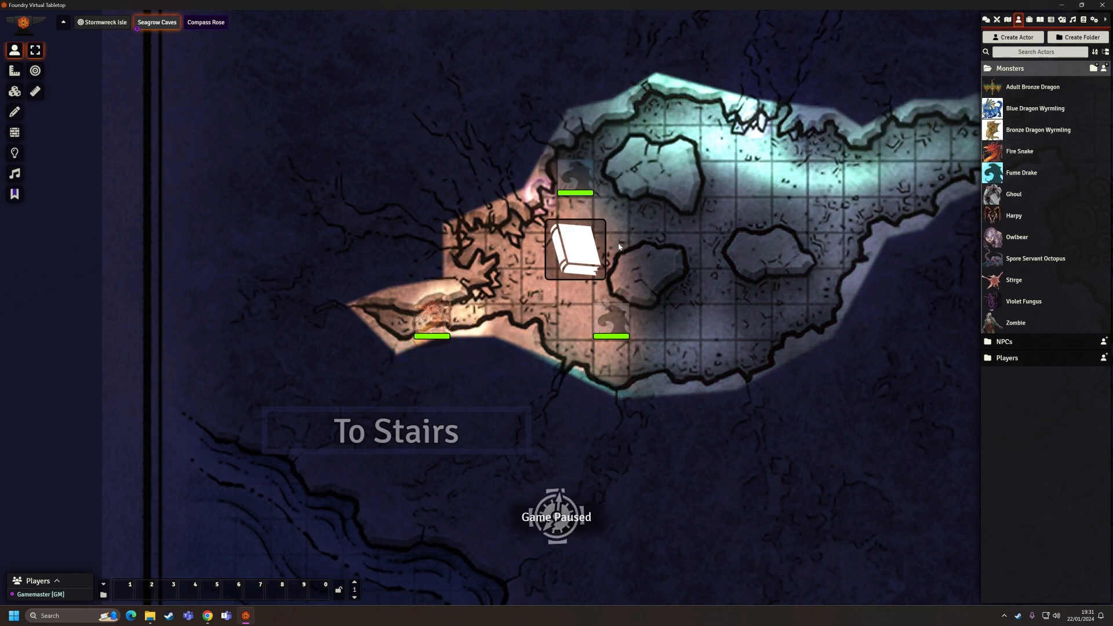
pyautogui.rightClick(434, 323)
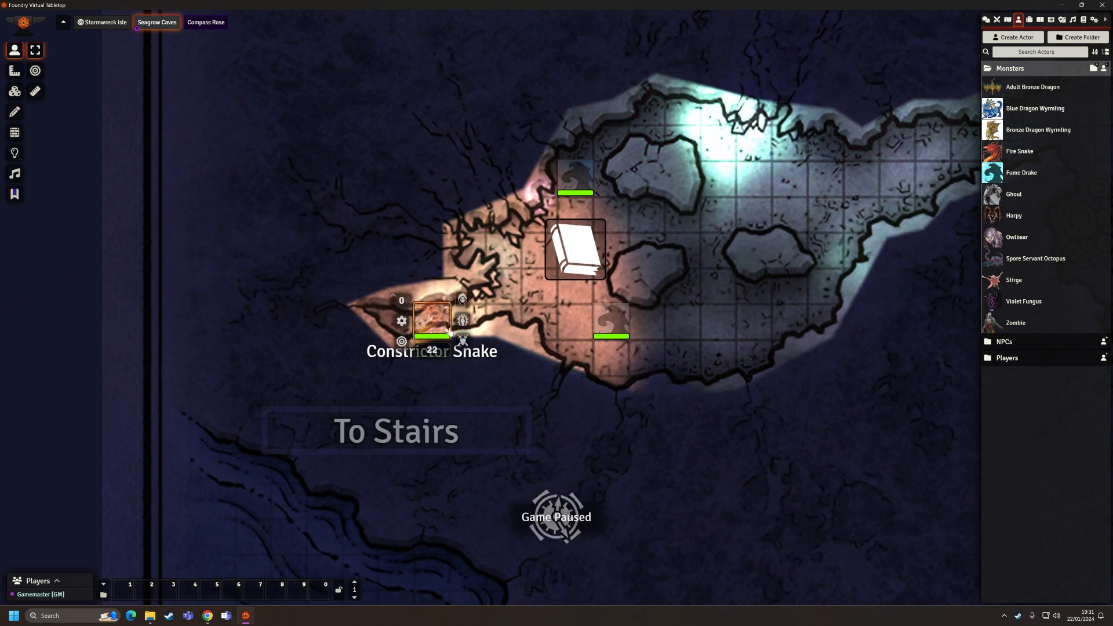
pyautogui.moveTo(434, 323)
pyautogui.mouseDown()
pyautogui.moveTo(431, 258)
pyautogui.moveTo(435, 309)
pyautogui.mouseUp()
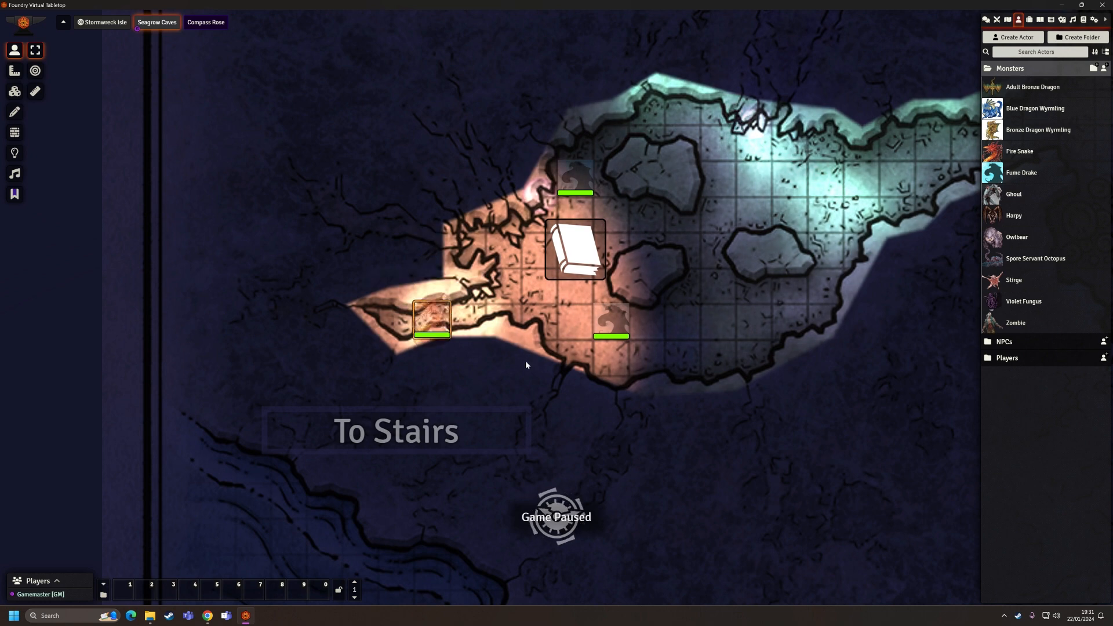
pyautogui.scroll(-2, 512, 314)
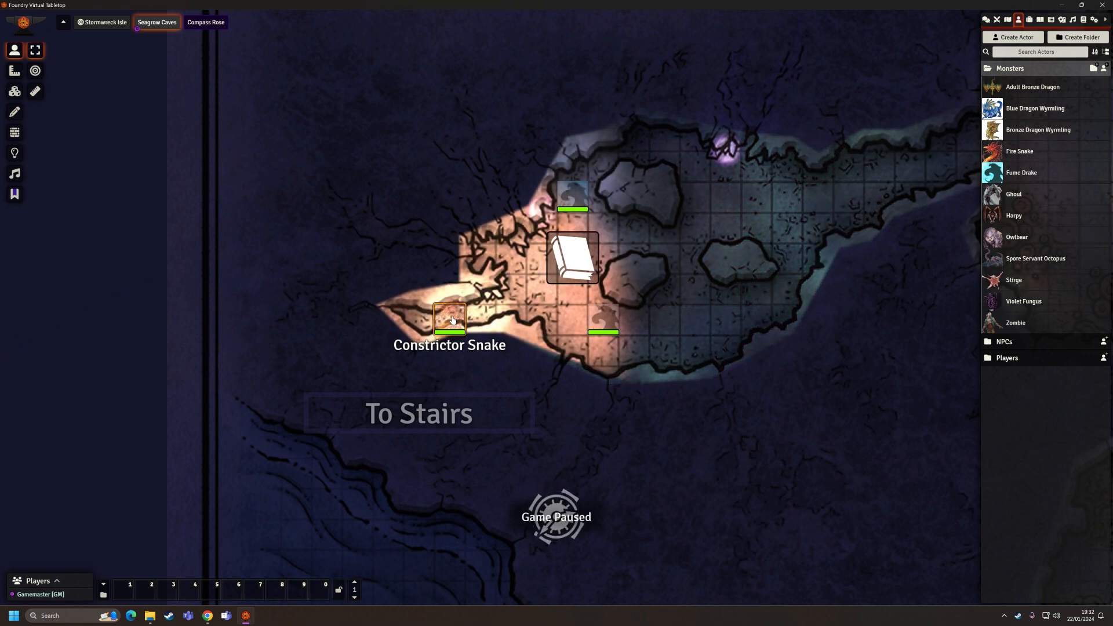
pyautogui.doubleClick(453, 320)
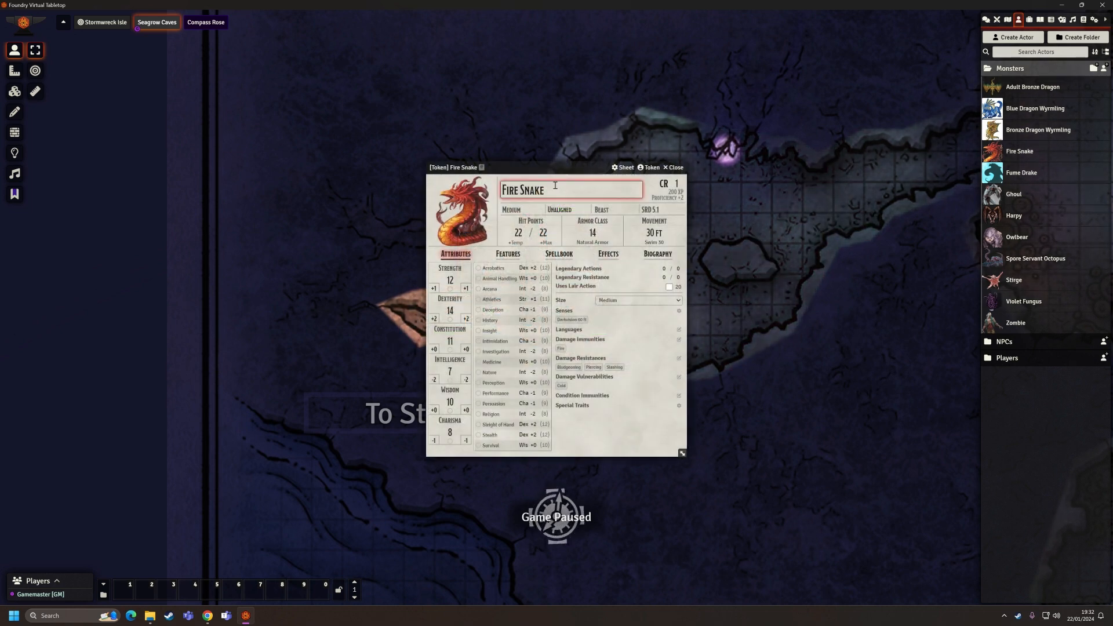
pyautogui.click(669, 169)
# Rename the Constrictor Snake token in the western cave as Fire Snake and update the token.
pyautogui.rightClick(451, 318)
pyautogui.rightClick(451, 319)
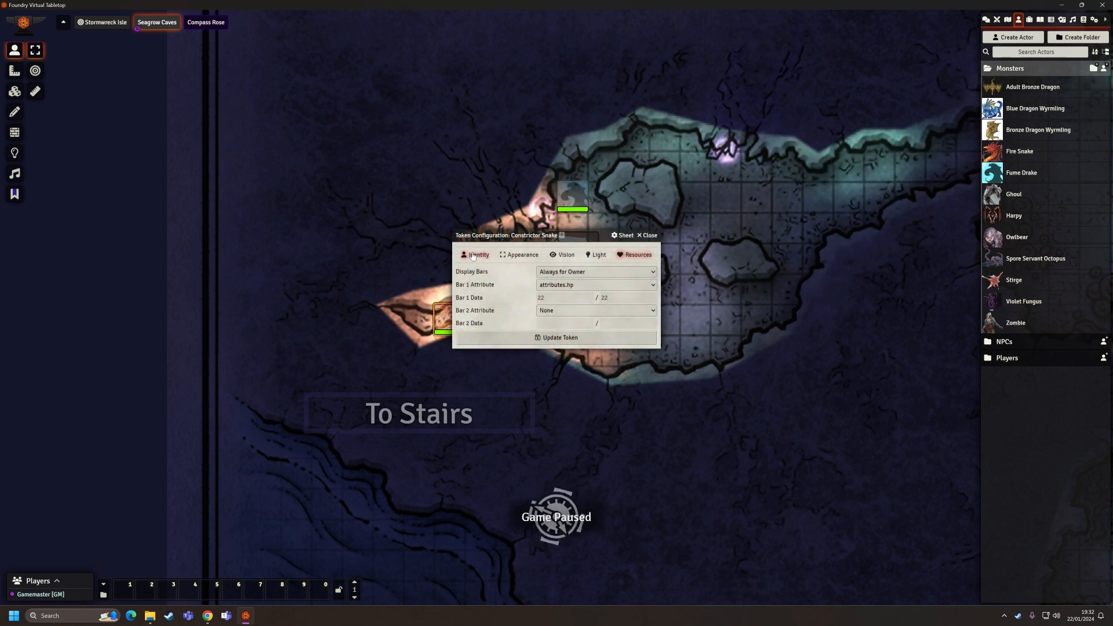
pyautogui.click(474, 255)
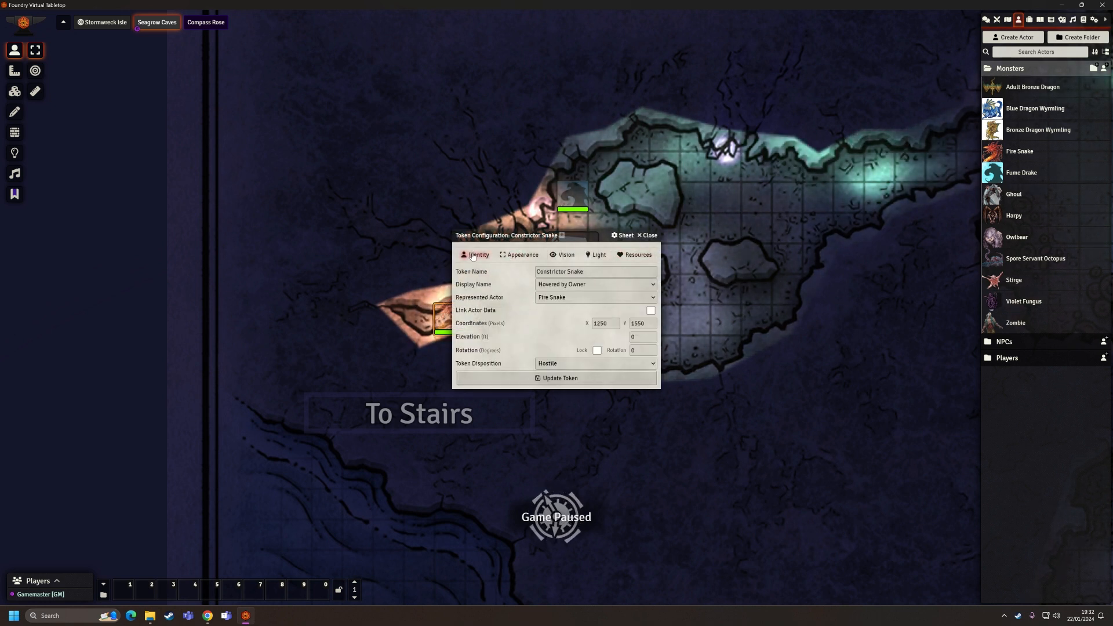
pyautogui.click(497, 278)
pyautogui.write('Fire')
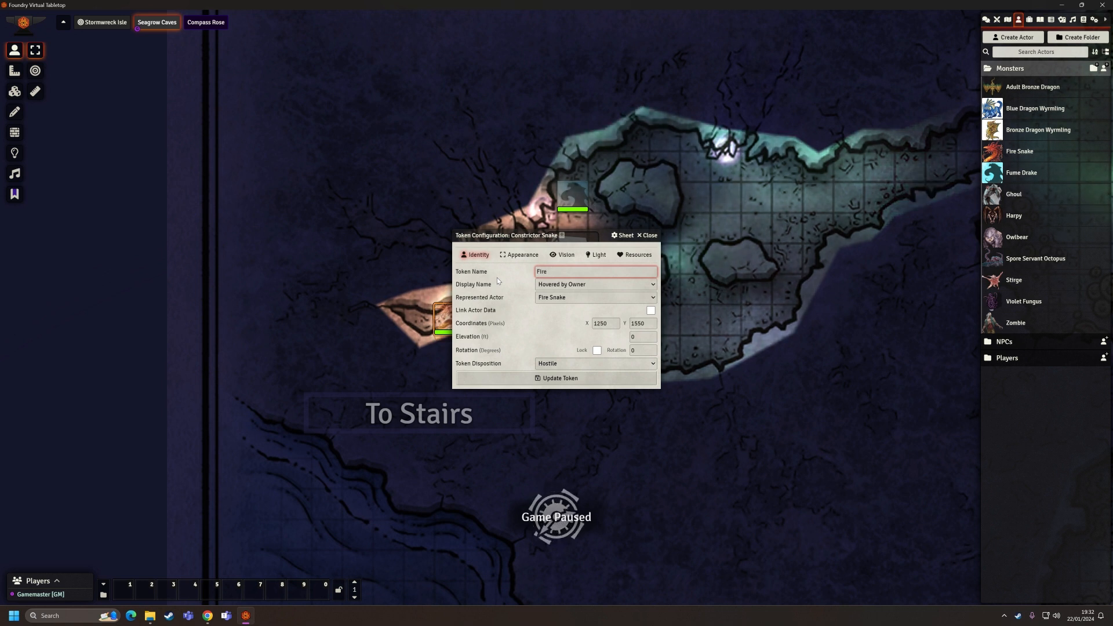
pyautogui.write(' Snake')
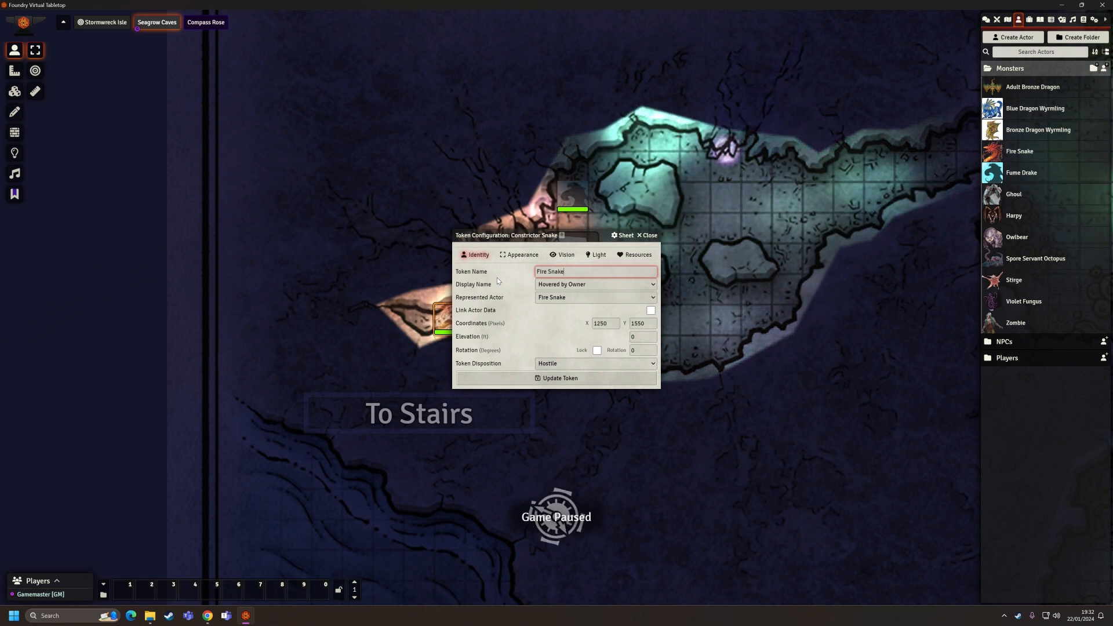
pyautogui.click(561, 378)
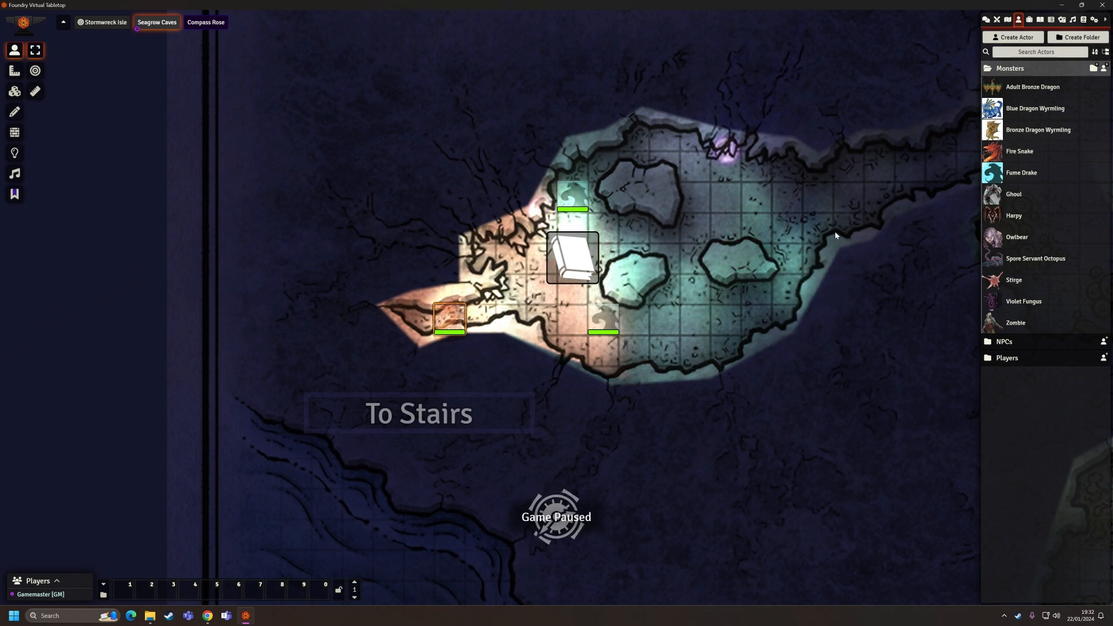
# View the character sheet of the western Myconid Adult token in the eastern pool cave.
pyautogui.moveTo(834, 205); pyautogui.dragTo(325, 248)
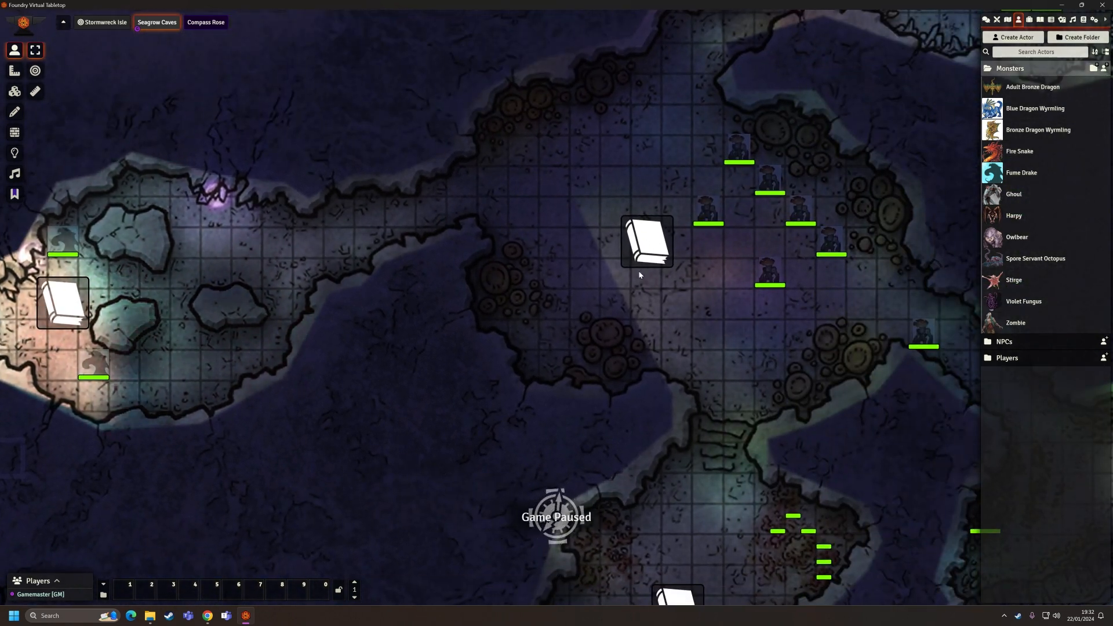
pyautogui.moveTo(689, 301); pyautogui.dragTo(560, 285)
pyautogui.moveTo(763, 279); pyautogui.dragTo(410, 65)
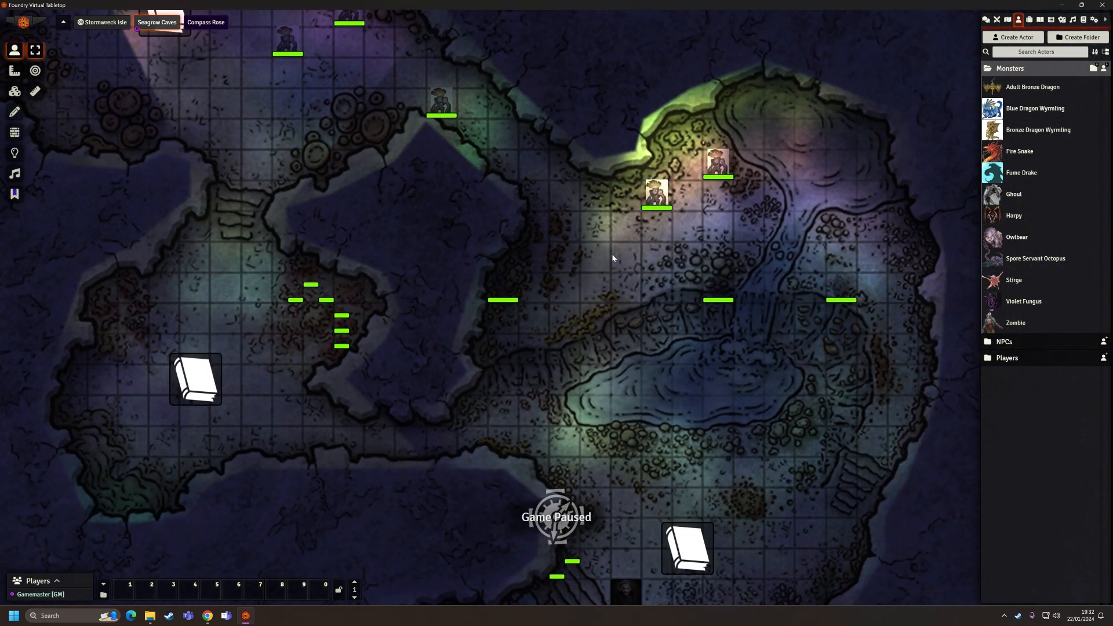
pyautogui.doubleClick(657, 191)
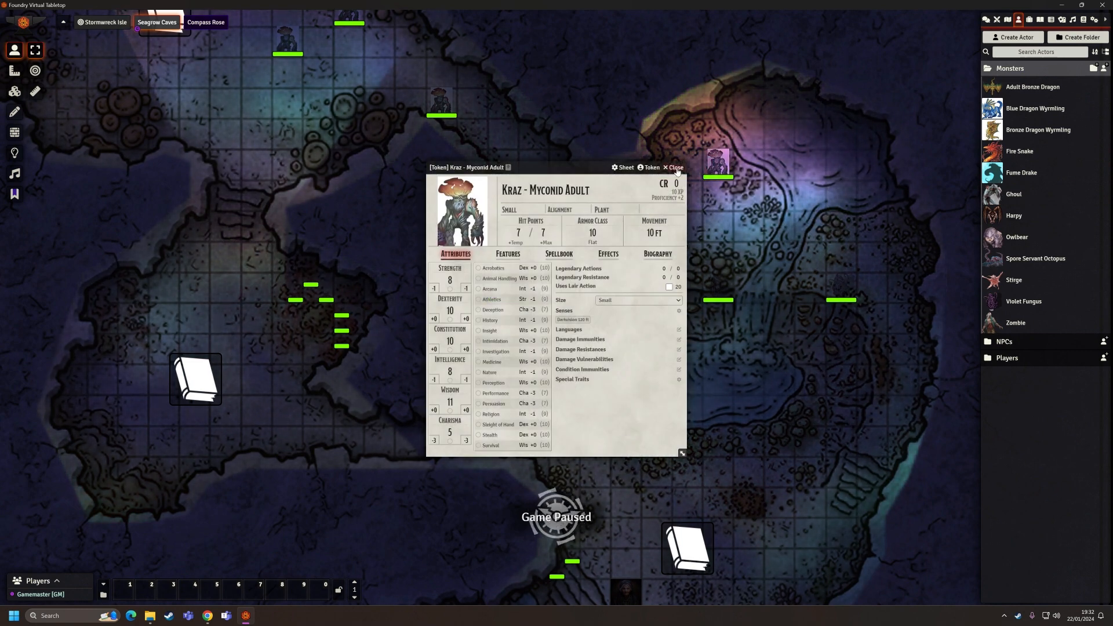
pyautogui.press('Escape')
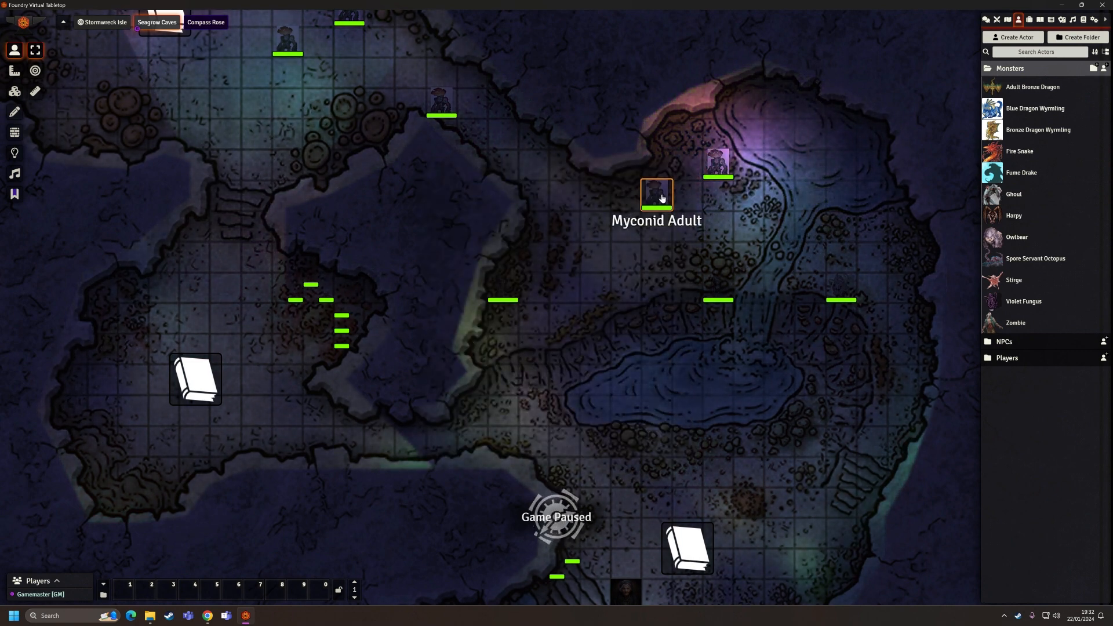
# Rename the western Myconid Adult token in the pool cave as Kraz and update the token.
pyautogui.rightClick(662, 198)
pyautogui.rightClick(662, 198)
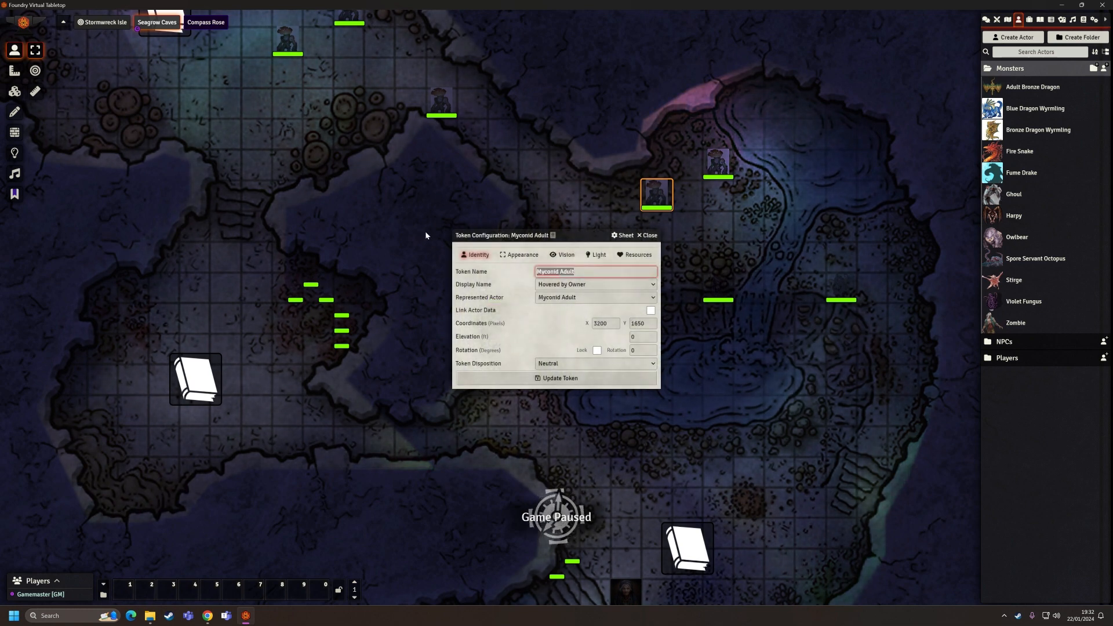
pyautogui.write('Krazx')
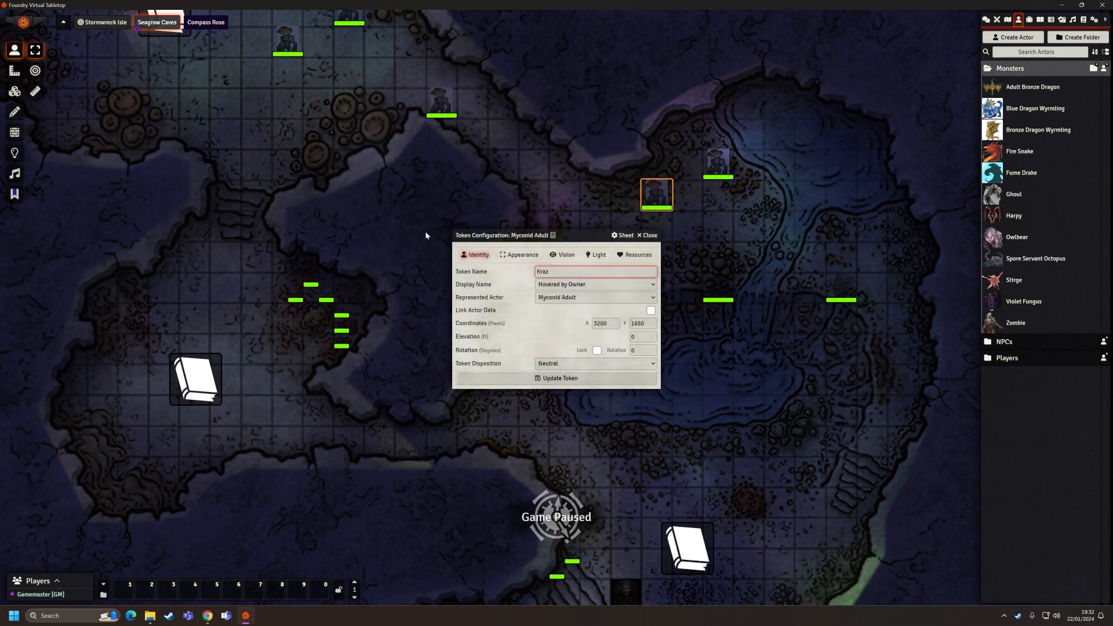
pyautogui.press('Return')
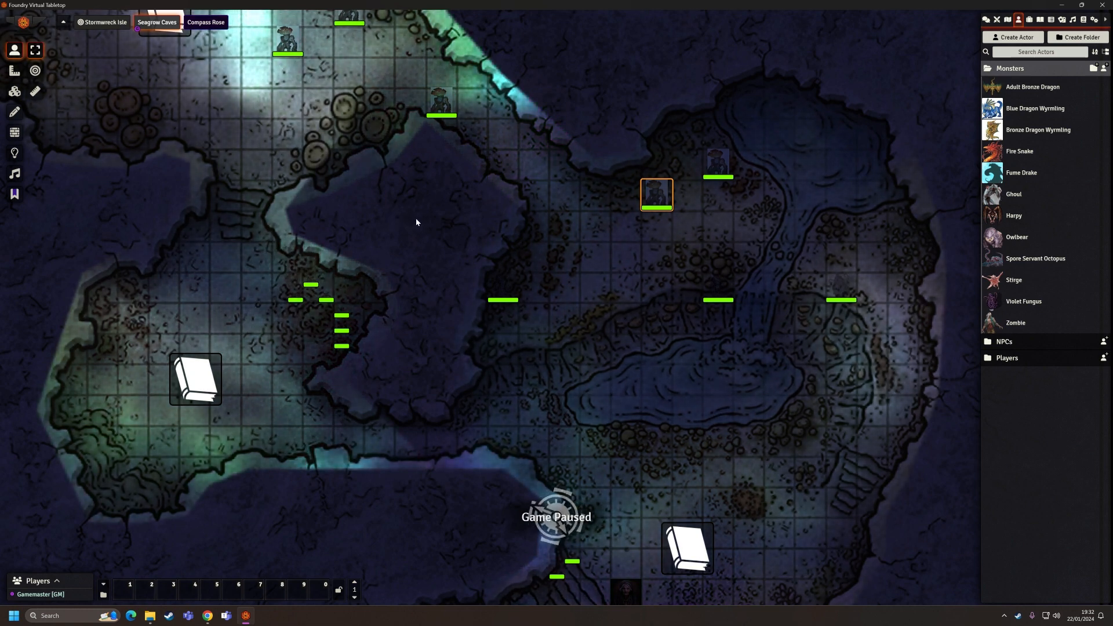
# Examine the remaining tokens around the pool and the southern part of the eastern cave.
pyautogui.scroll(-5, 606, 236)
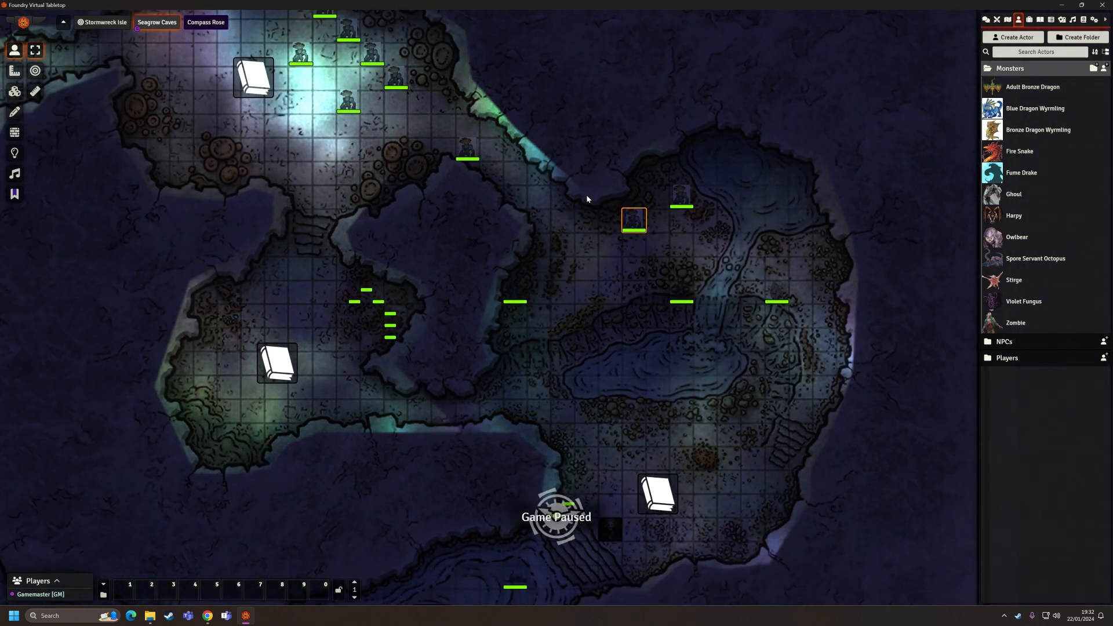
pyautogui.moveTo(582, 163); pyautogui.dragTo(449, 34)
pyautogui.scroll(5, 583, 146)
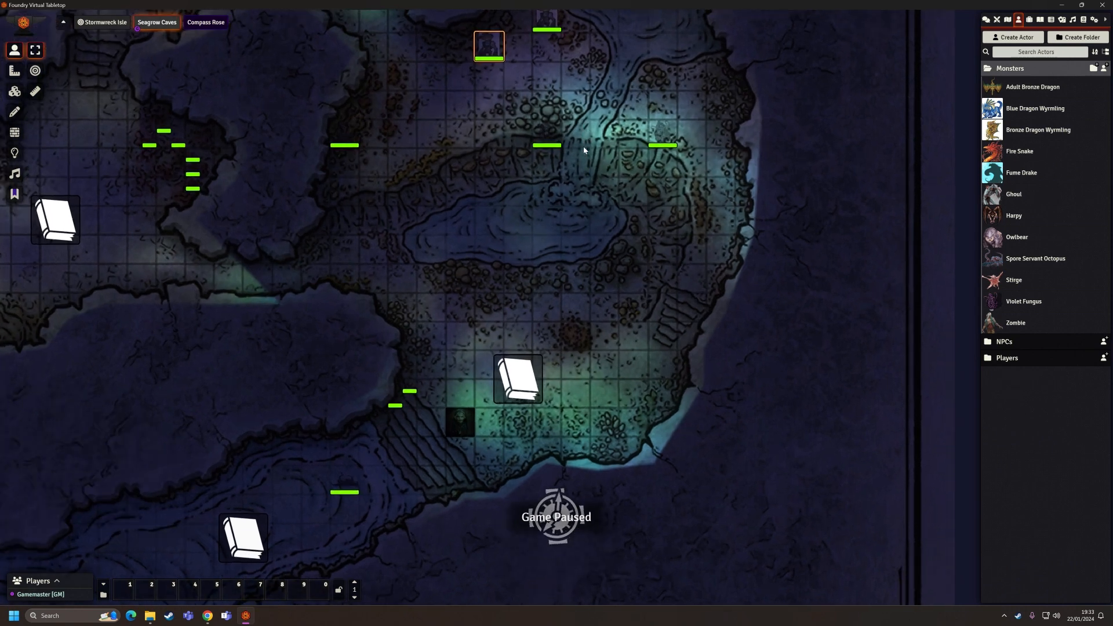
pyautogui.scroll(2, 583, 146)
pyautogui.moveTo(589, 196); pyautogui.dragTo(588, 289)
pyautogui.scroll(3, 594, 273)
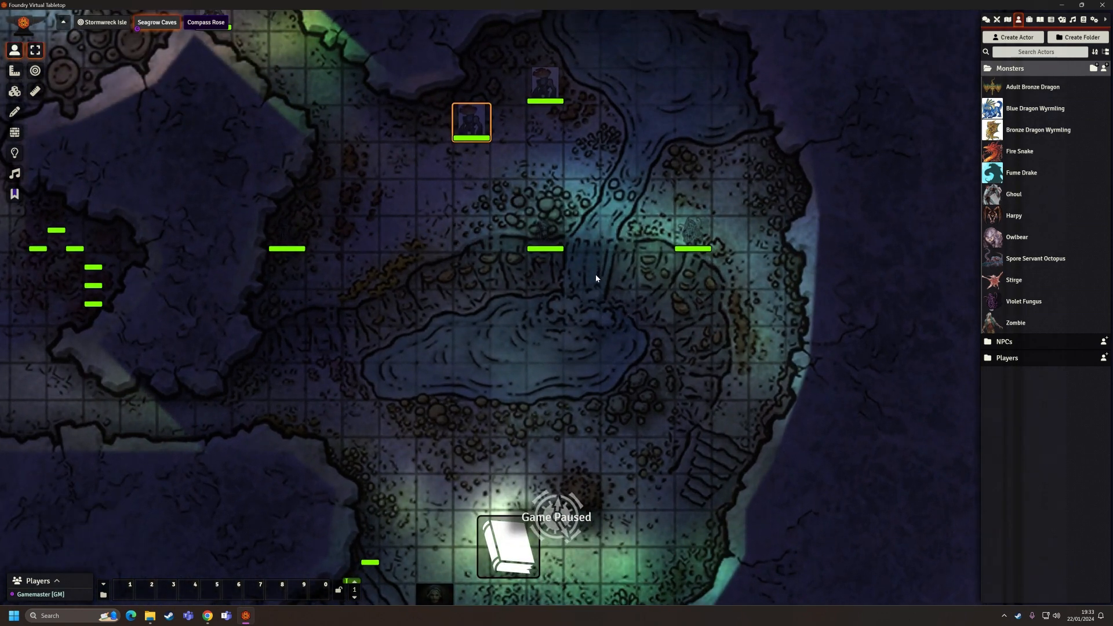
pyautogui.scroll(-1, 596, 273)
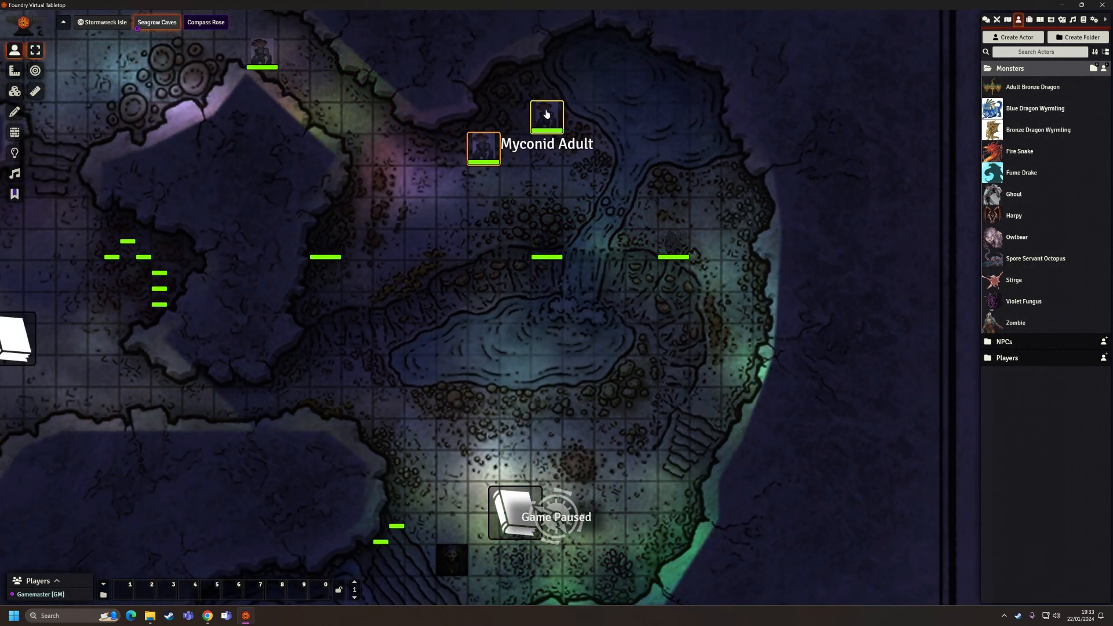
pyautogui.moveTo(590, 241); pyautogui.dragTo(574, 212)
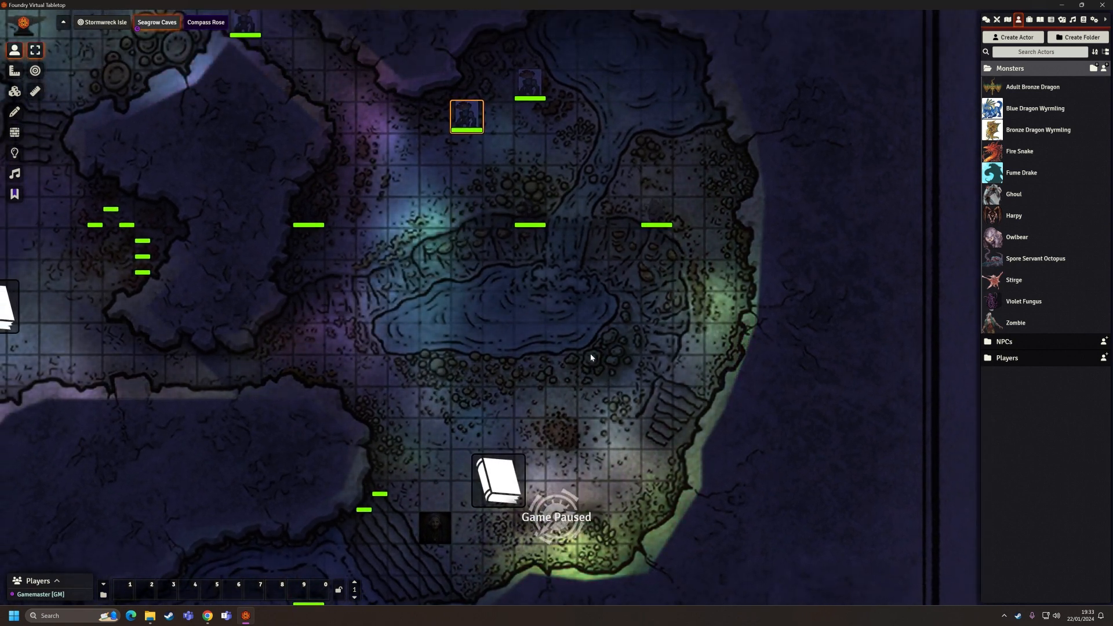
pyautogui.moveTo(571, 343); pyautogui.dragTo(533, 314)
pyautogui.scroll(5, 443, 297)
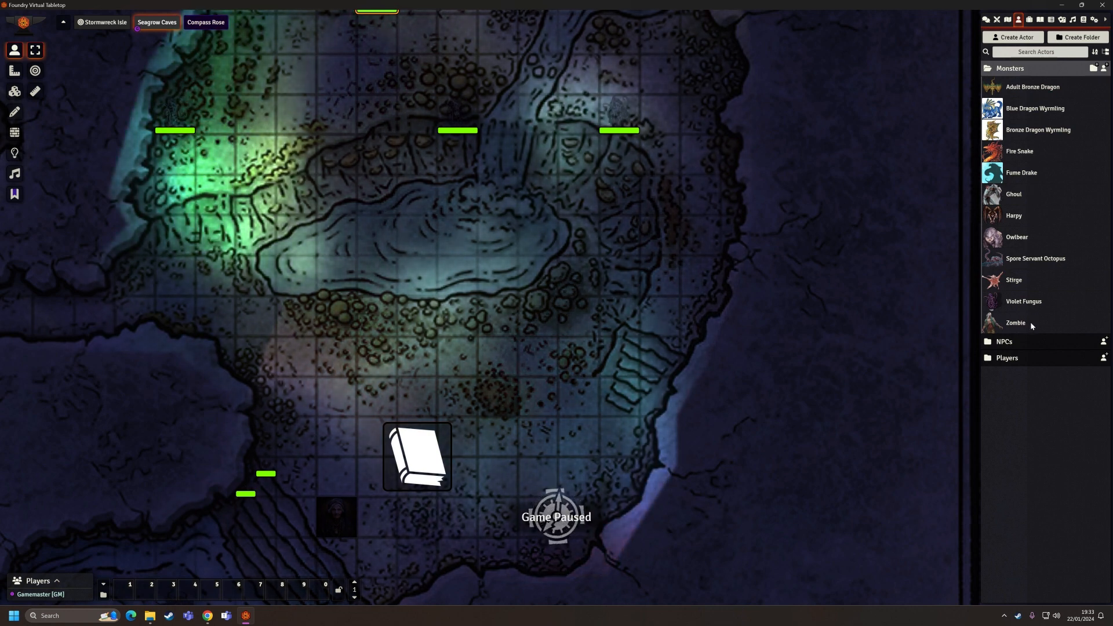
# Open the Myconid Sprout NPC sheet and set Strength to 8, Intelligence to 8, Wisdom to 11 and Charisma to 5.
pyautogui.click(1022, 340)
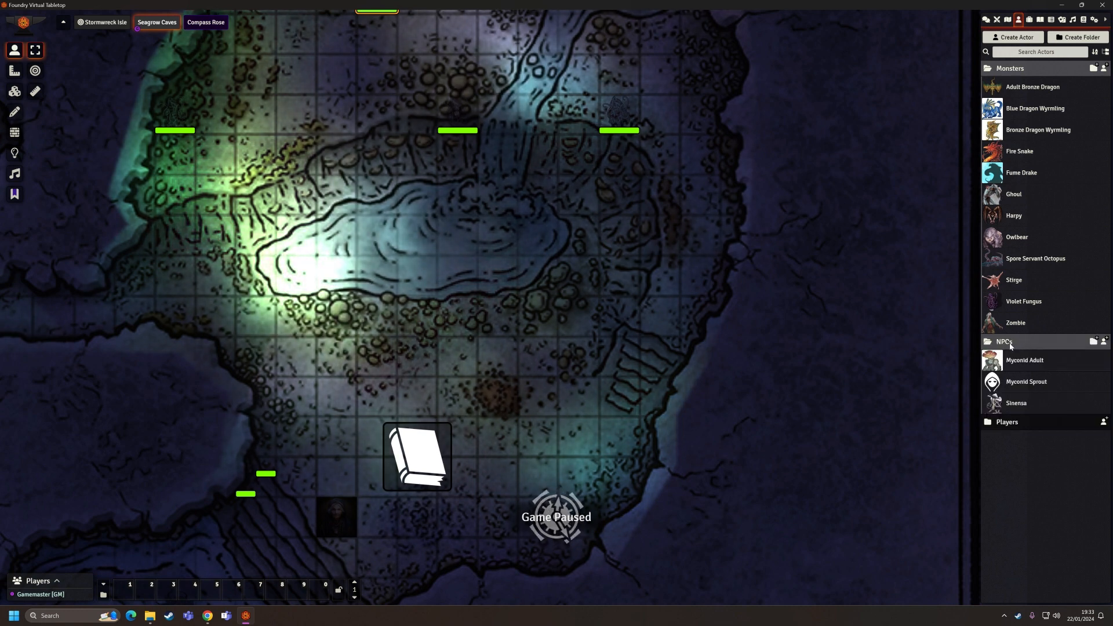
pyautogui.click(1020, 383)
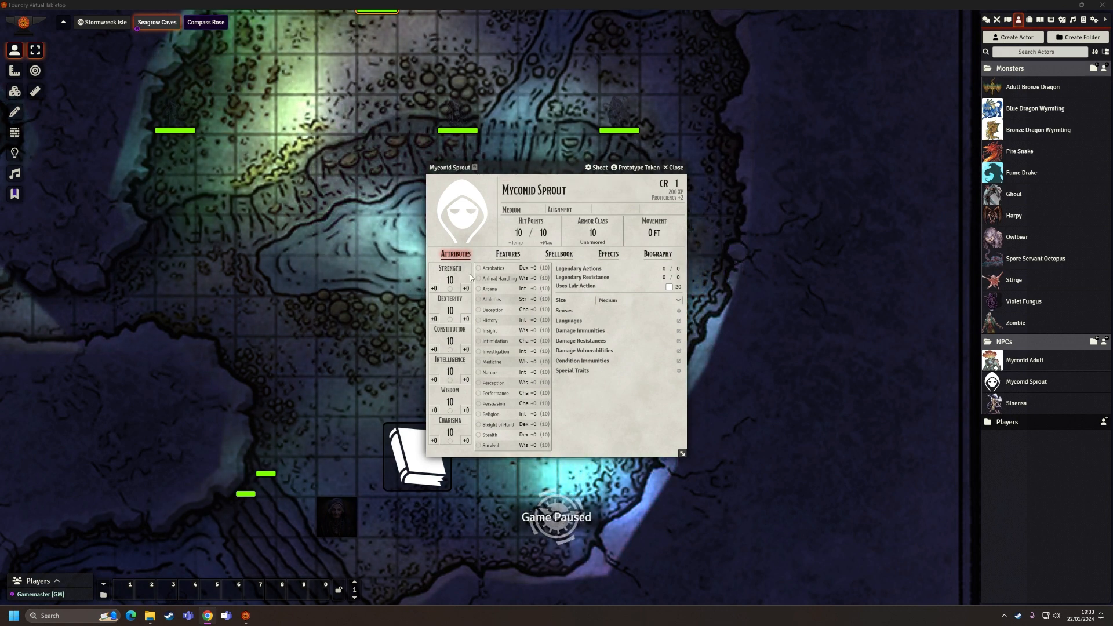
pyautogui.click(450, 280)
pyautogui.write('8')
pyautogui.click(451, 311)
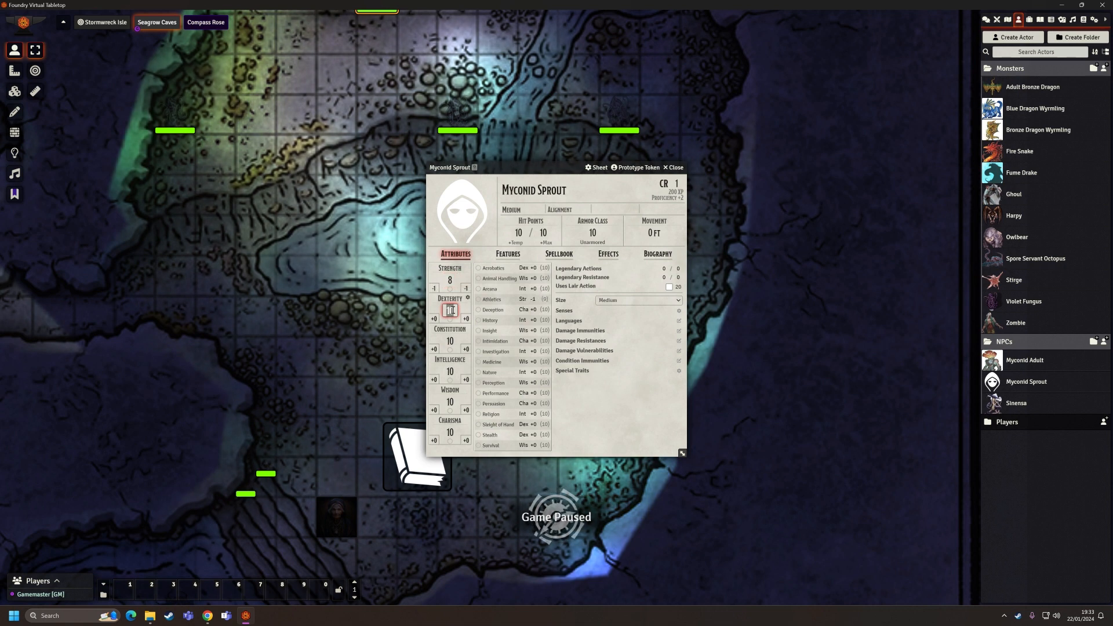
pyautogui.click(451, 372)
pyautogui.write('8')
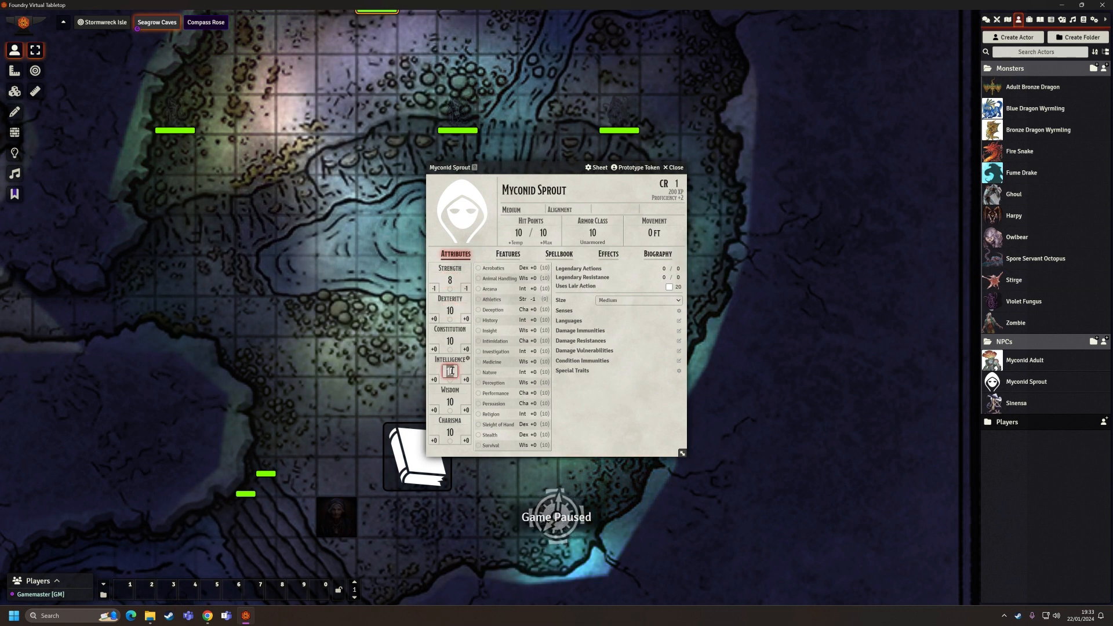
pyautogui.click(451, 402)
pyautogui.write('11')
pyautogui.click(453, 433)
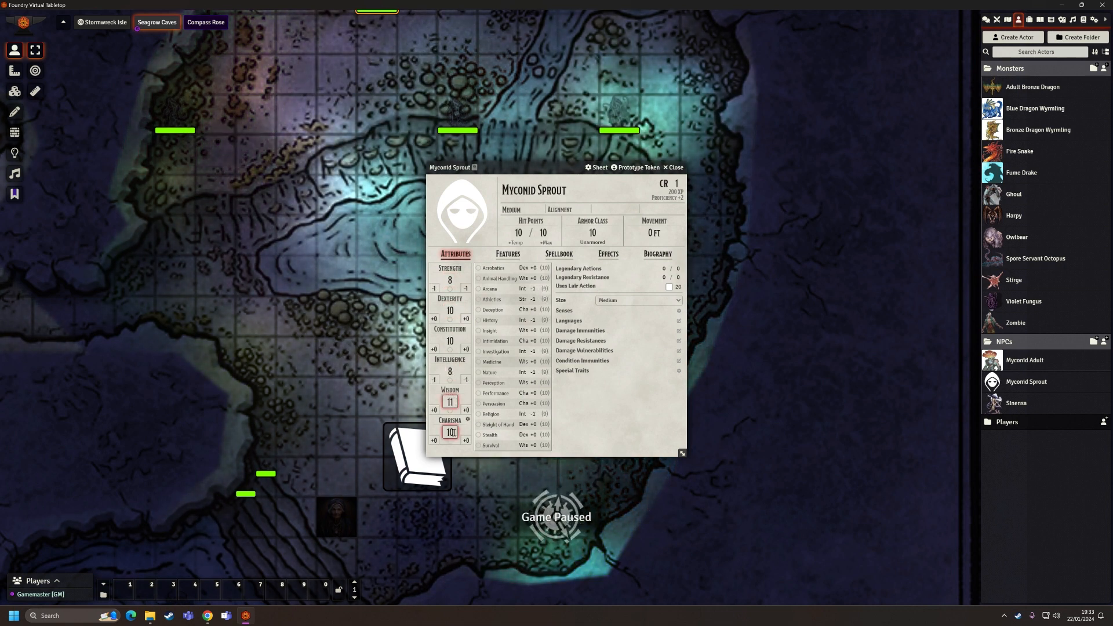
pyautogui.write('5')
pyautogui.click(620, 424)
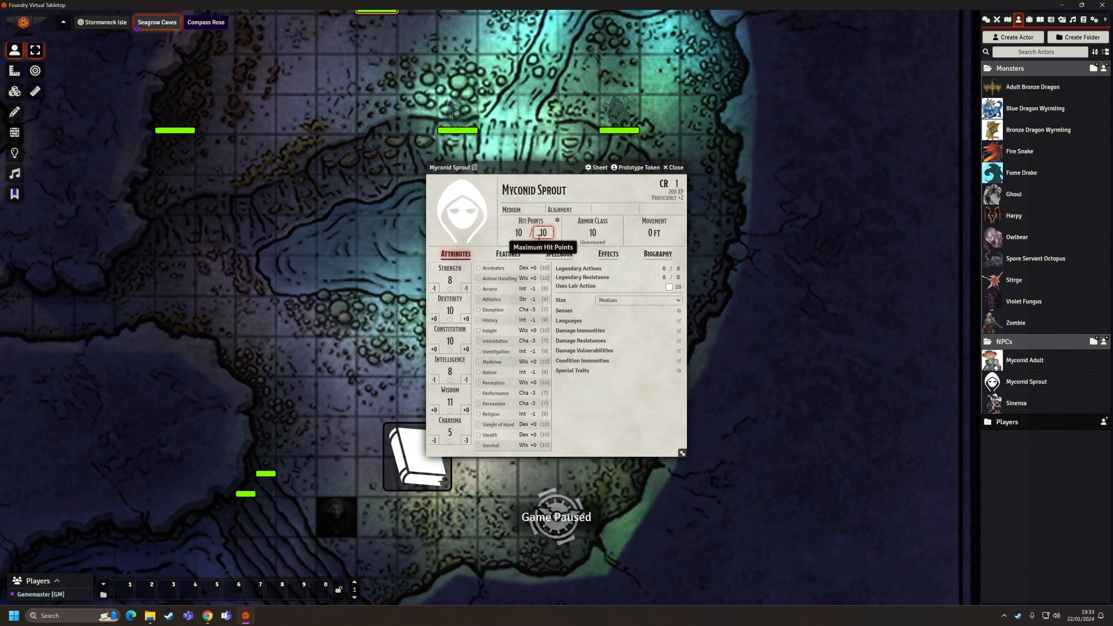
# Set the Myconid Sprout's maximum and current hit points to 7.
pyautogui.click(541, 235)
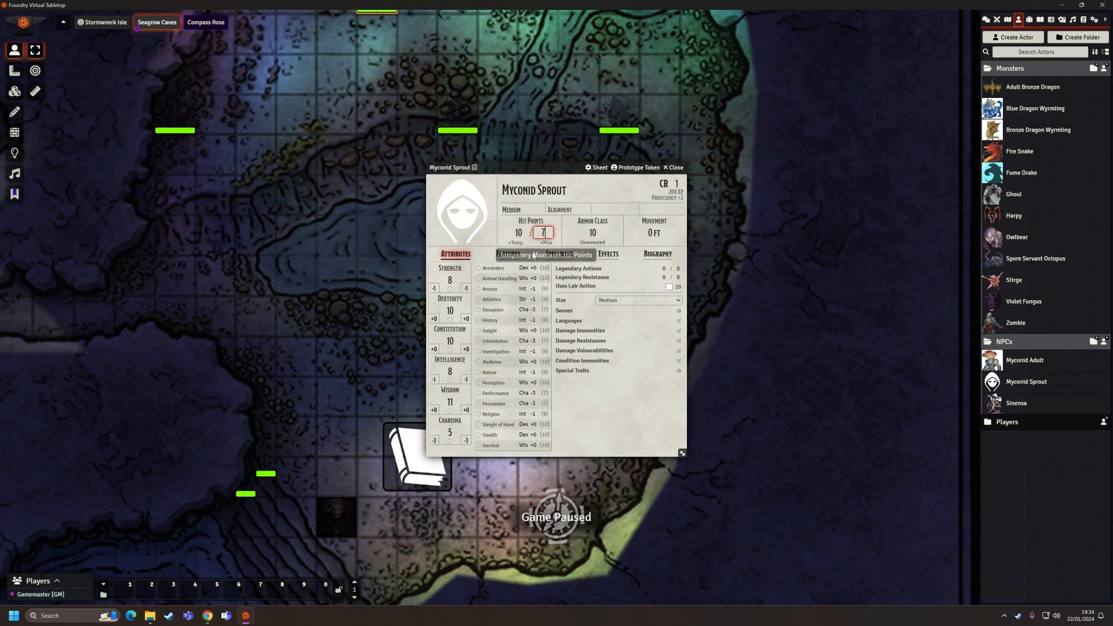
pyautogui.write('7')
pyautogui.hotkey('shift', 'Tab')
pyautogui.write('7')
pyautogui.press('Return')
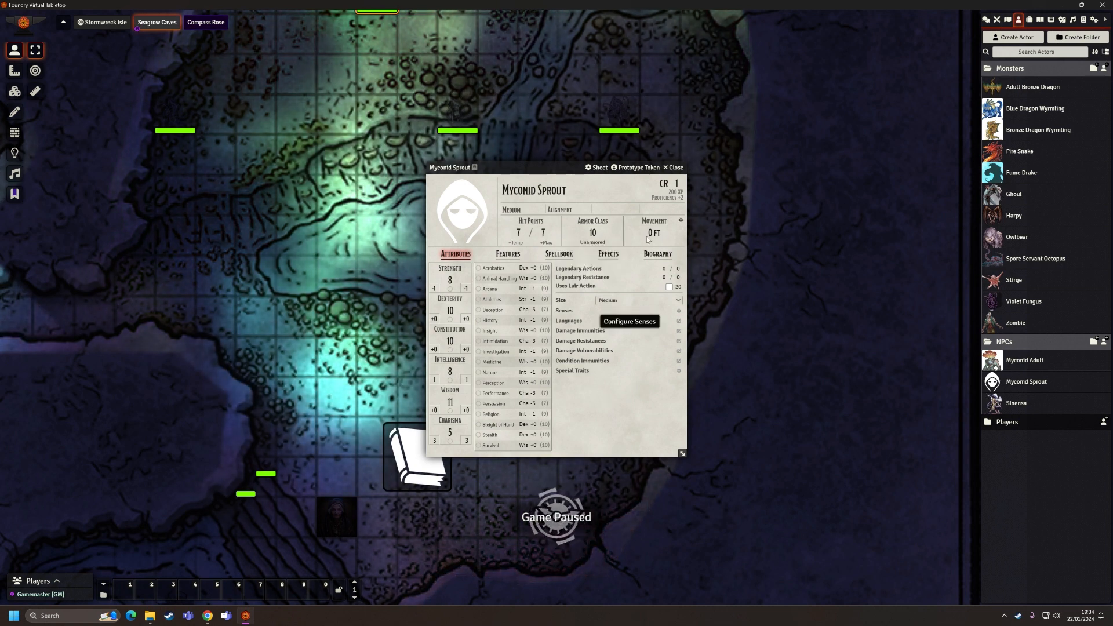
# Configure the Myconid Sprout's walking speed as 10 feet.
pyautogui.click(670, 221)
pyautogui.doubleClick(580, 278)
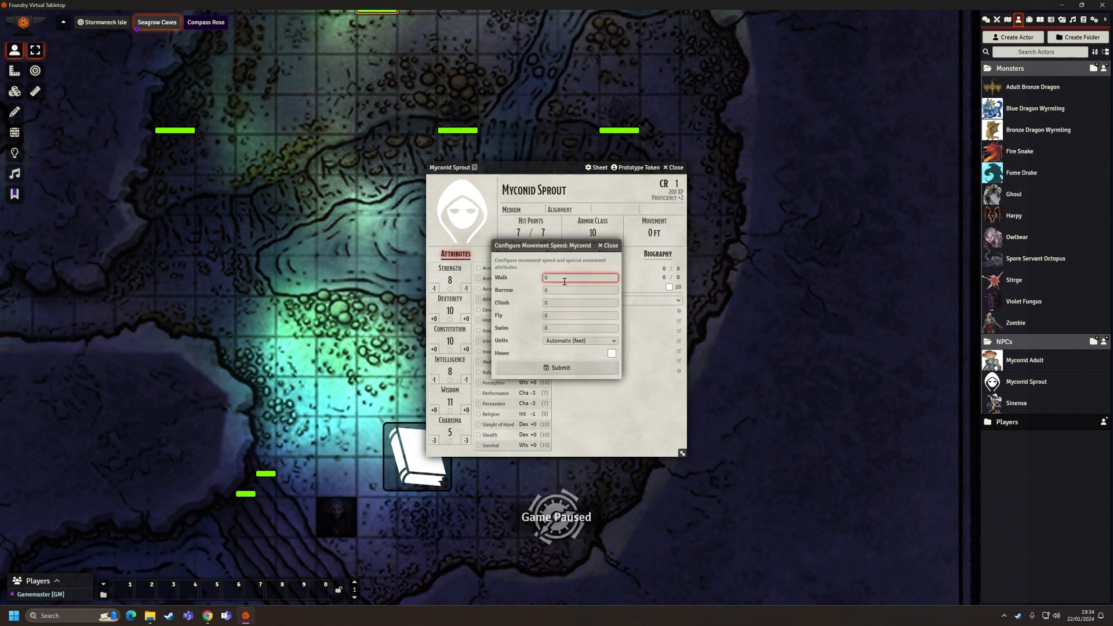
pyautogui.write('10')
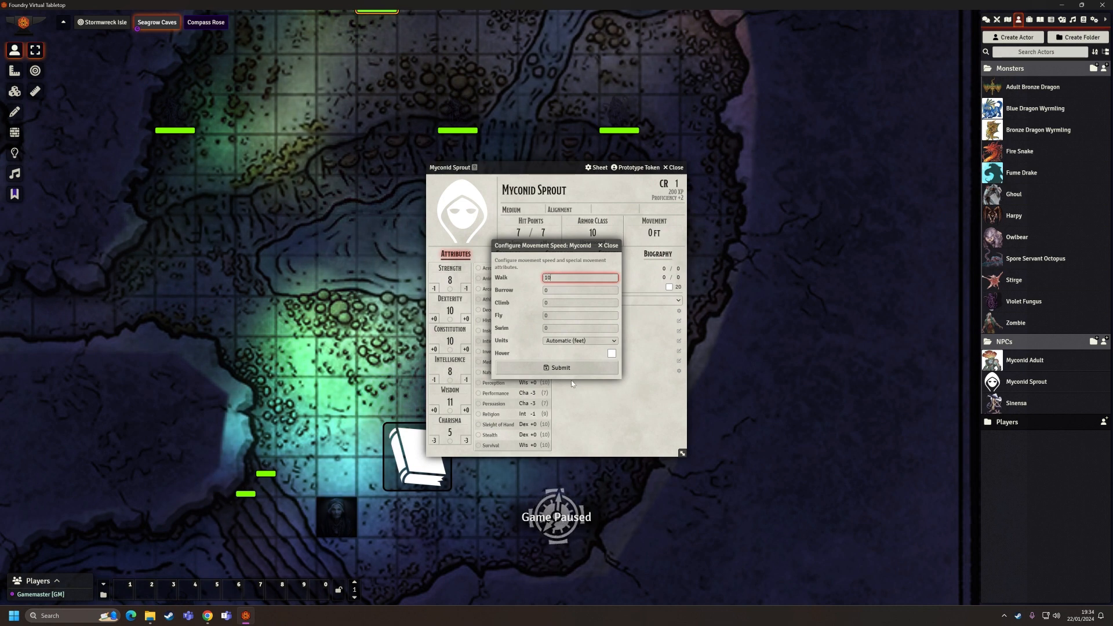
pyautogui.click(558, 367)
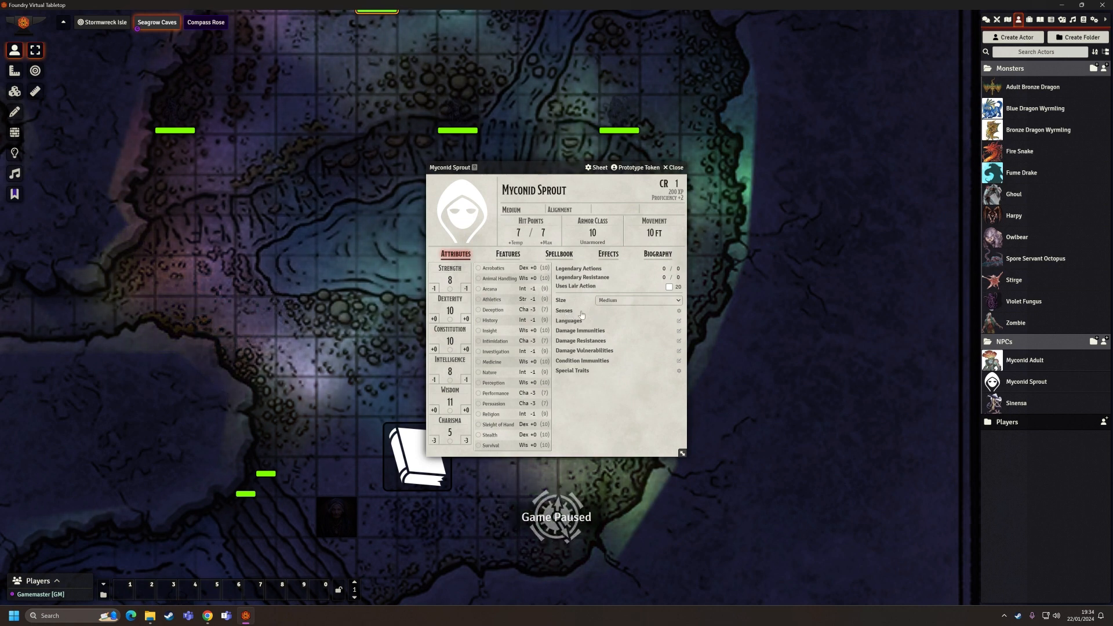
# Configure the Myconid Sprout's senses with a Darkvision range of 120 feet.
pyautogui.click(679, 312)
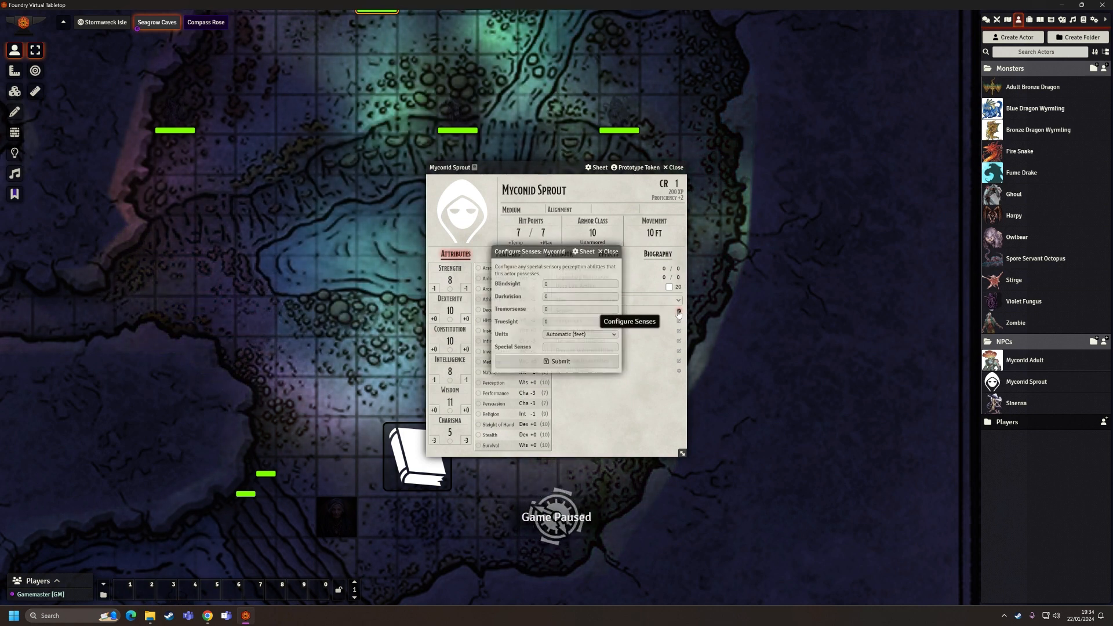
pyautogui.click(557, 298)
pyautogui.press('BackSpace')
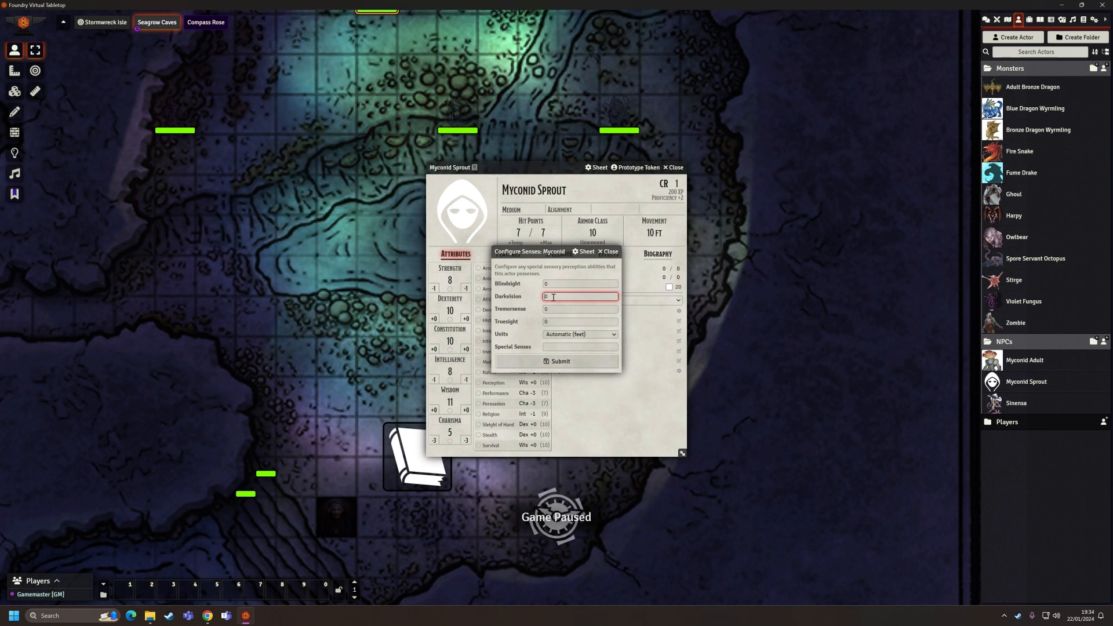
pyautogui.write('120')
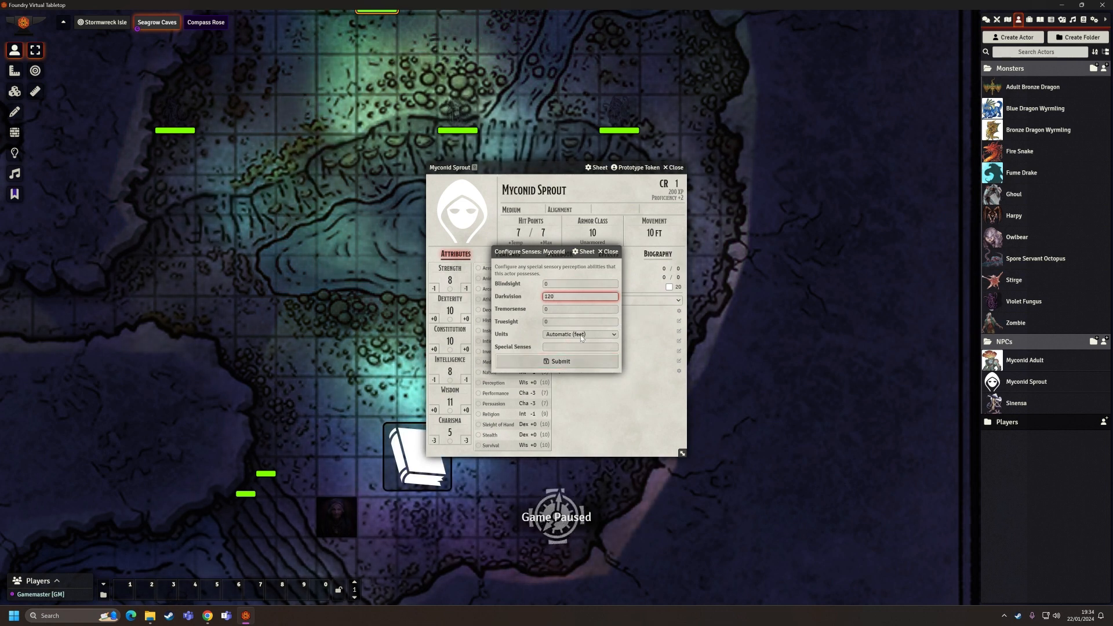
pyautogui.click(565, 363)
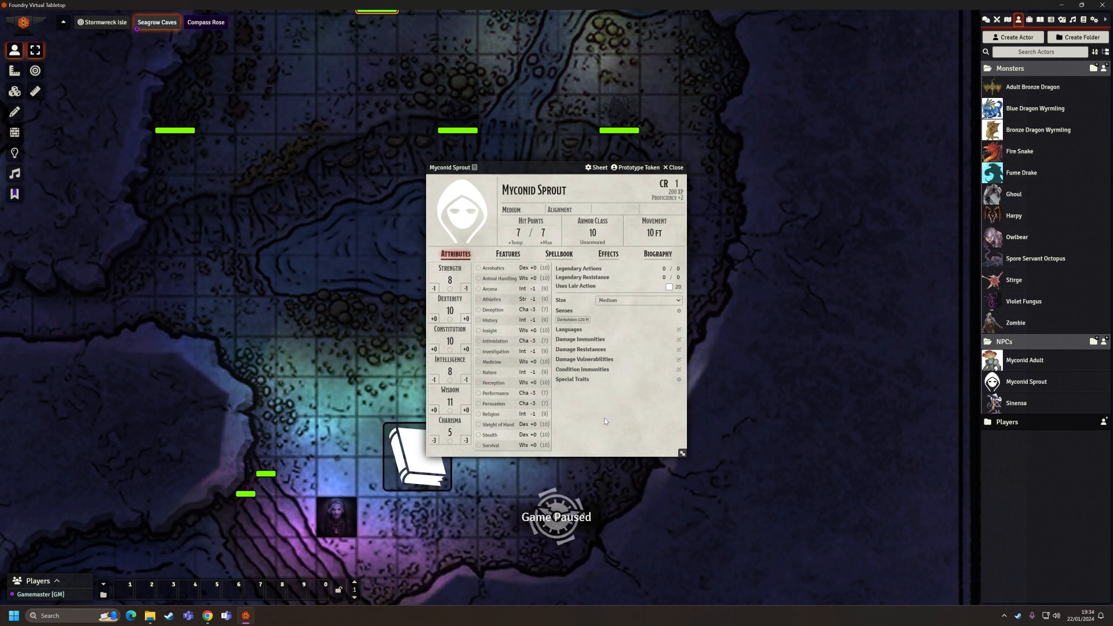
# Set the Myconid Sprout's challenge rating to 0.
pyautogui.click(676, 183)
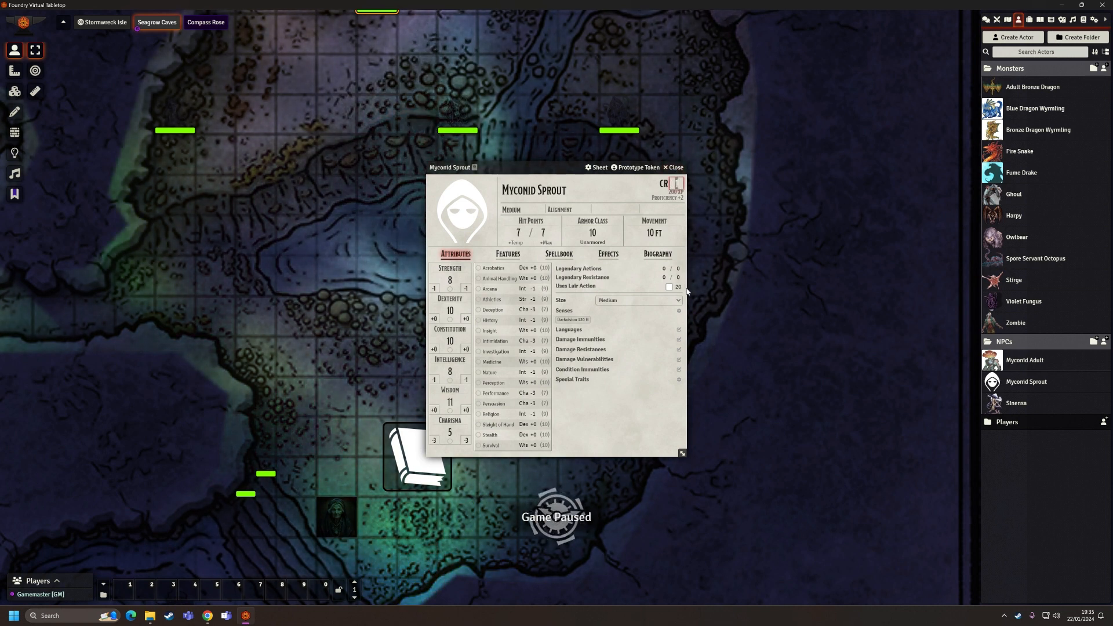
pyautogui.write('0')
pyautogui.click(629, 405)
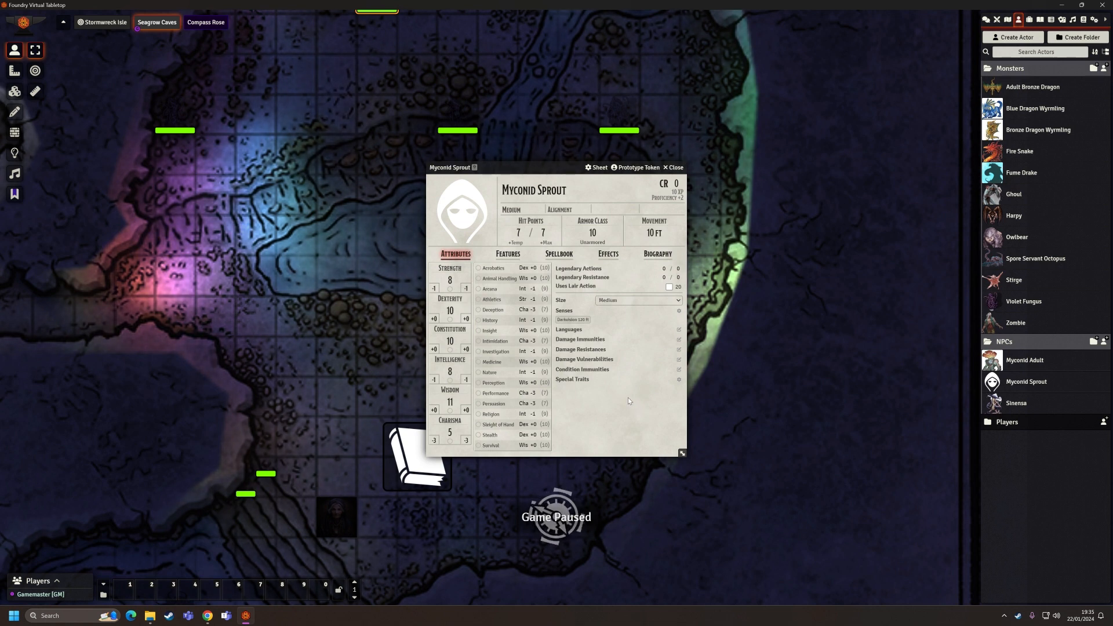
# Open the Monster Features (SRD) compendium alongside the Myconid Sprout's feature list.
pyautogui.click(508, 253)
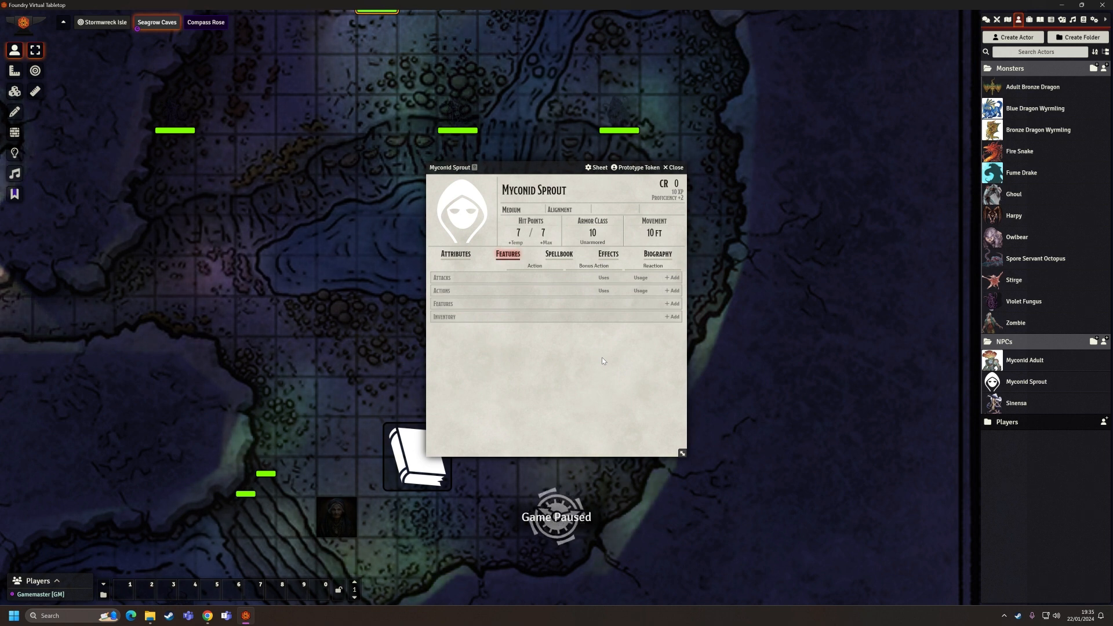
pyautogui.click(1082, 21)
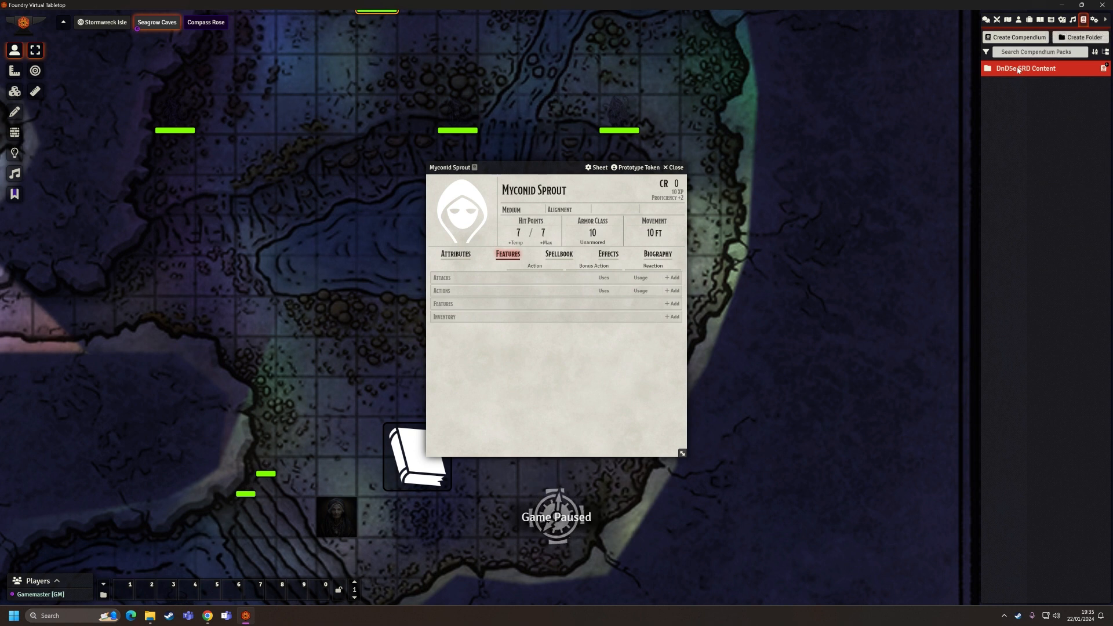
pyautogui.click(1018, 69)
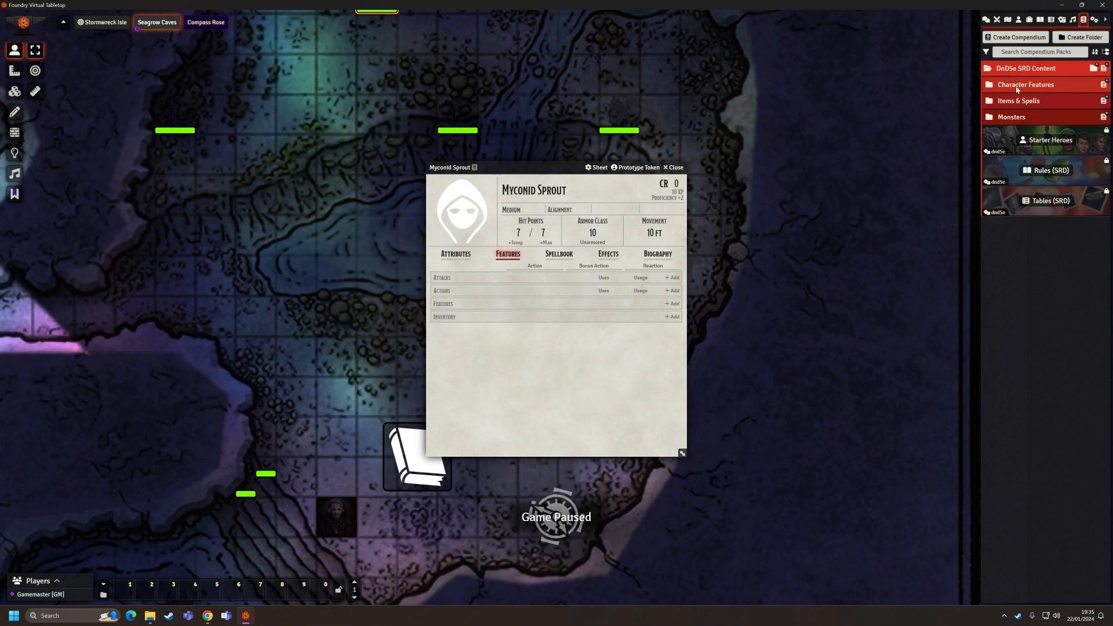
pyautogui.click(1012, 117)
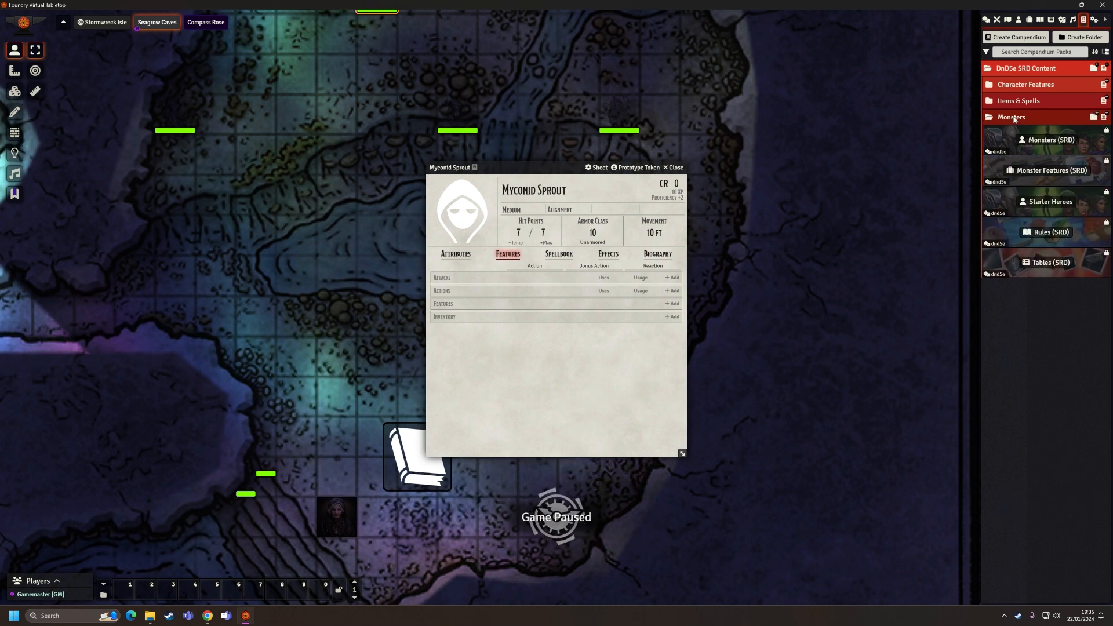
pyautogui.click(1051, 170)
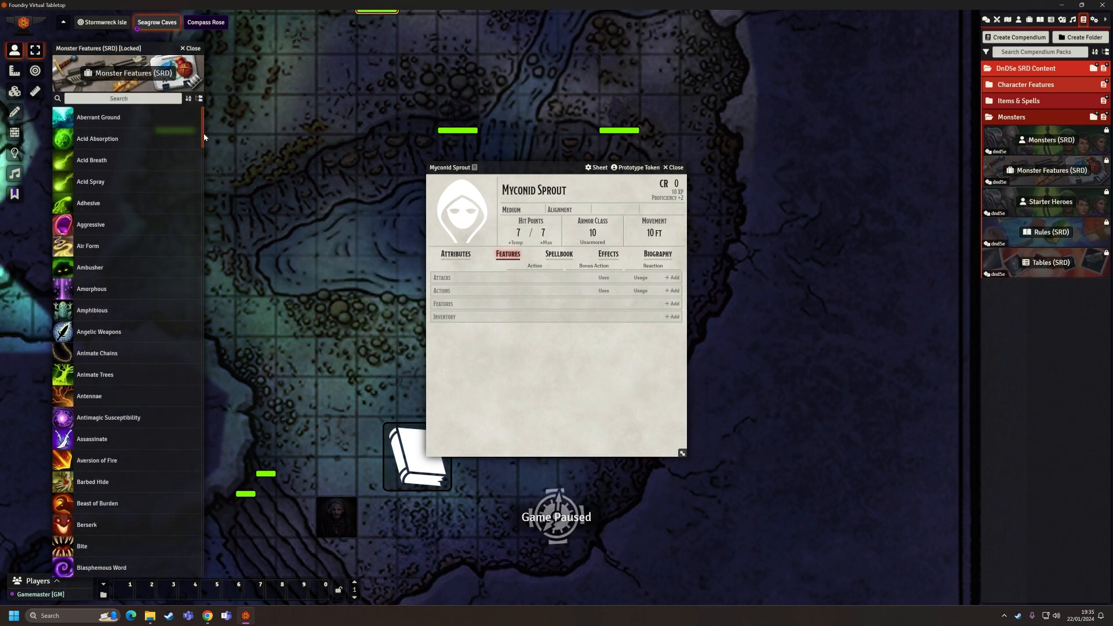
# Add the Sunlight Sensitivity feature from the Monster Features (SRD) compendium to the Myconid Sprout.
pyautogui.moveTo(204, 137); pyautogui.dragTo(193, 252)
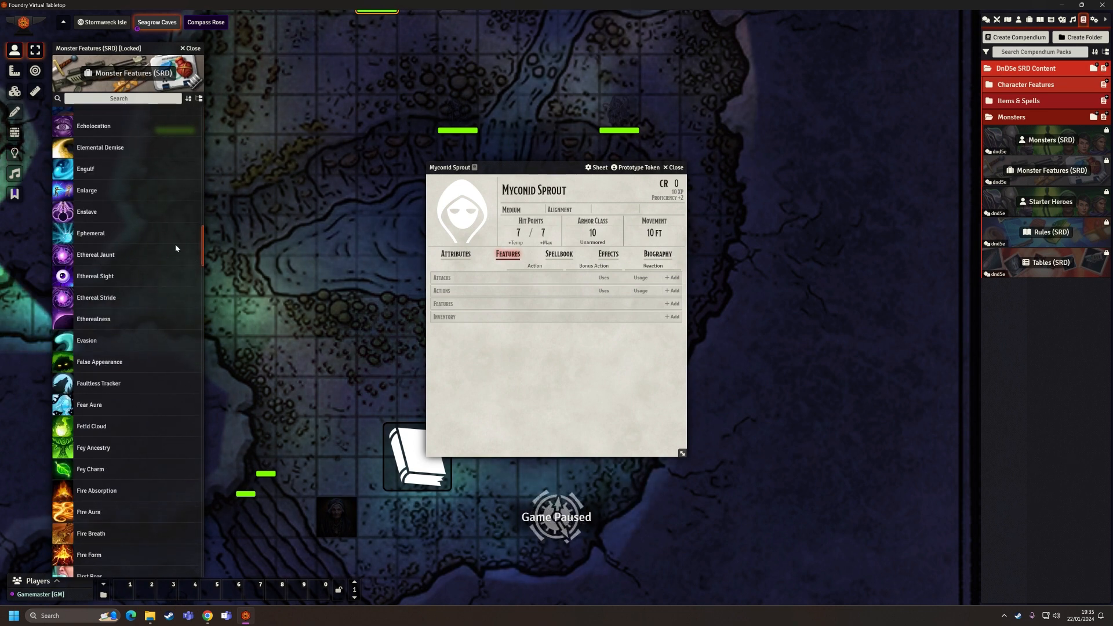
pyautogui.scroll(8, 176, 248)
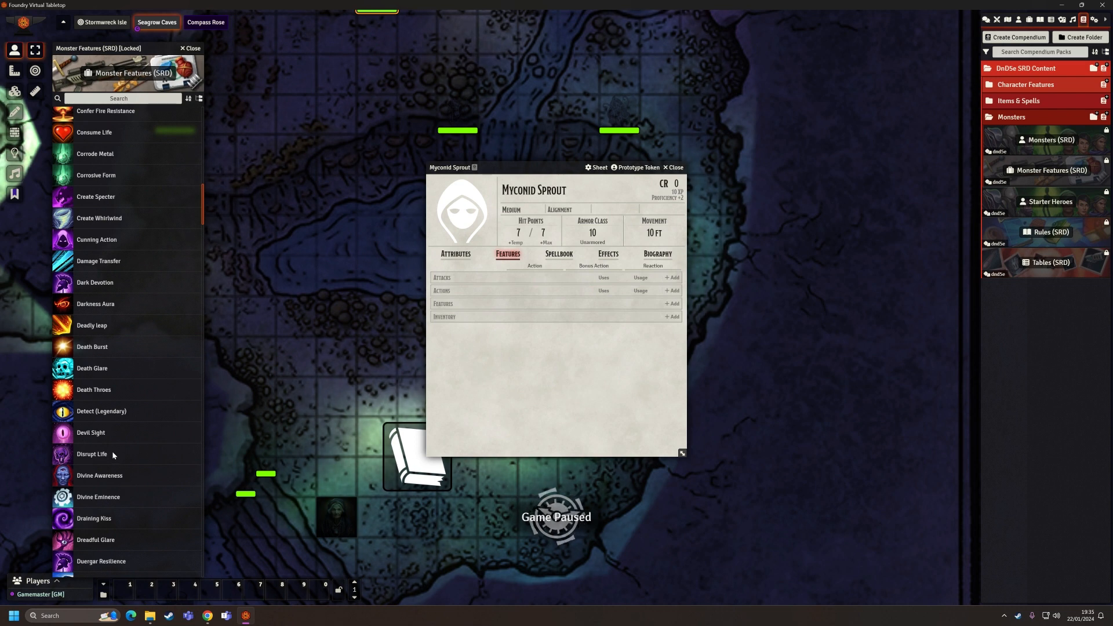
pyautogui.scroll(-2, 114, 450)
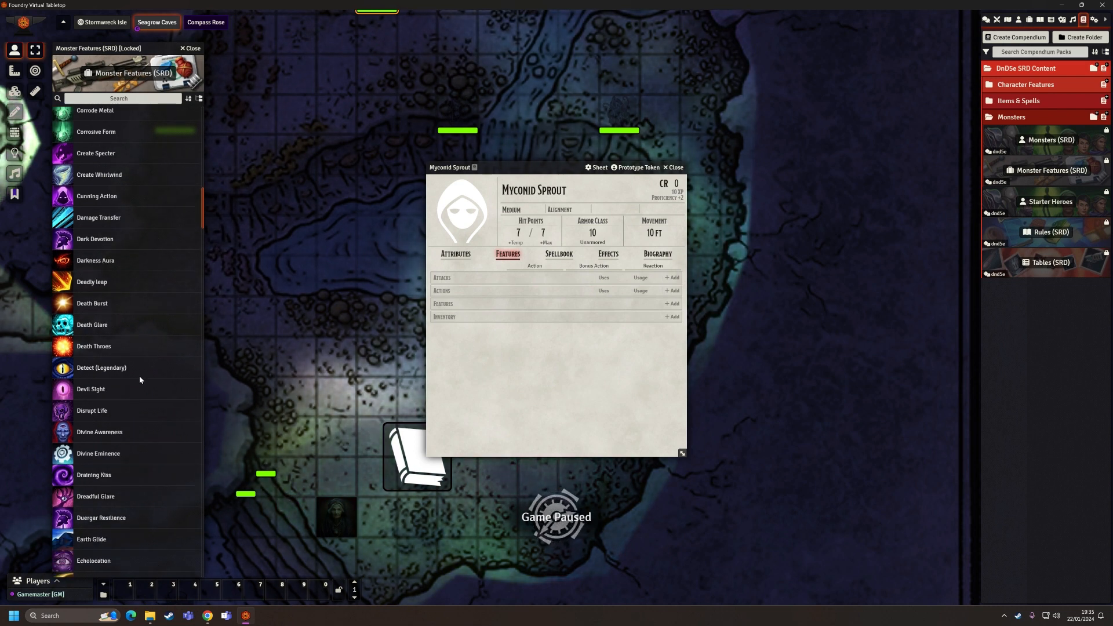
pyautogui.scroll(-10, 131, 401)
pyautogui.scroll(-15, 134, 408)
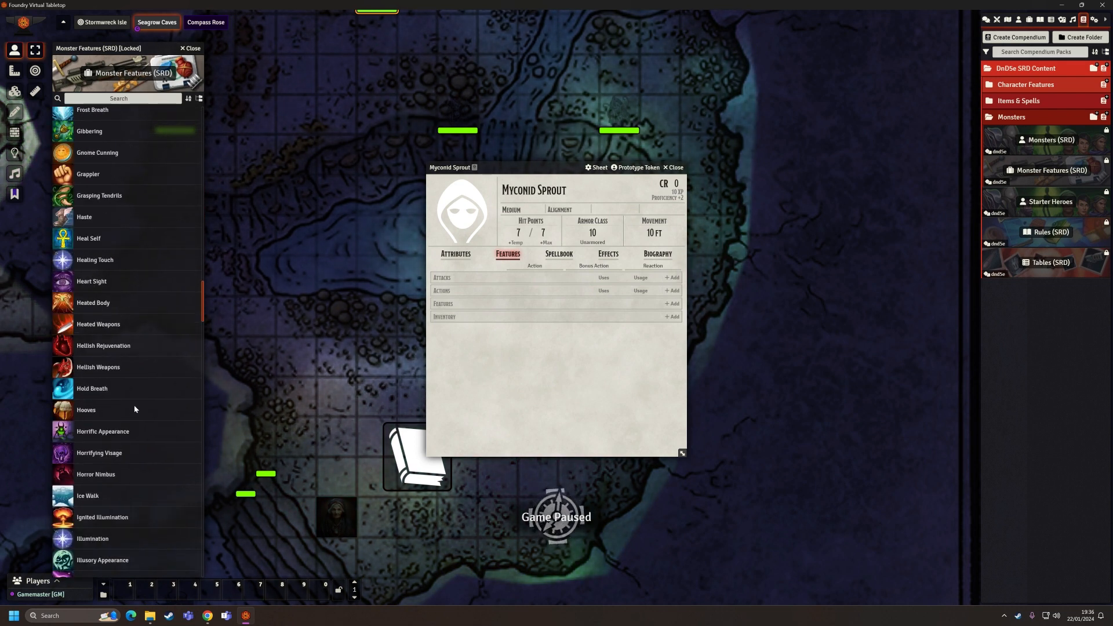
pyautogui.scroll(-18, 137, 404)
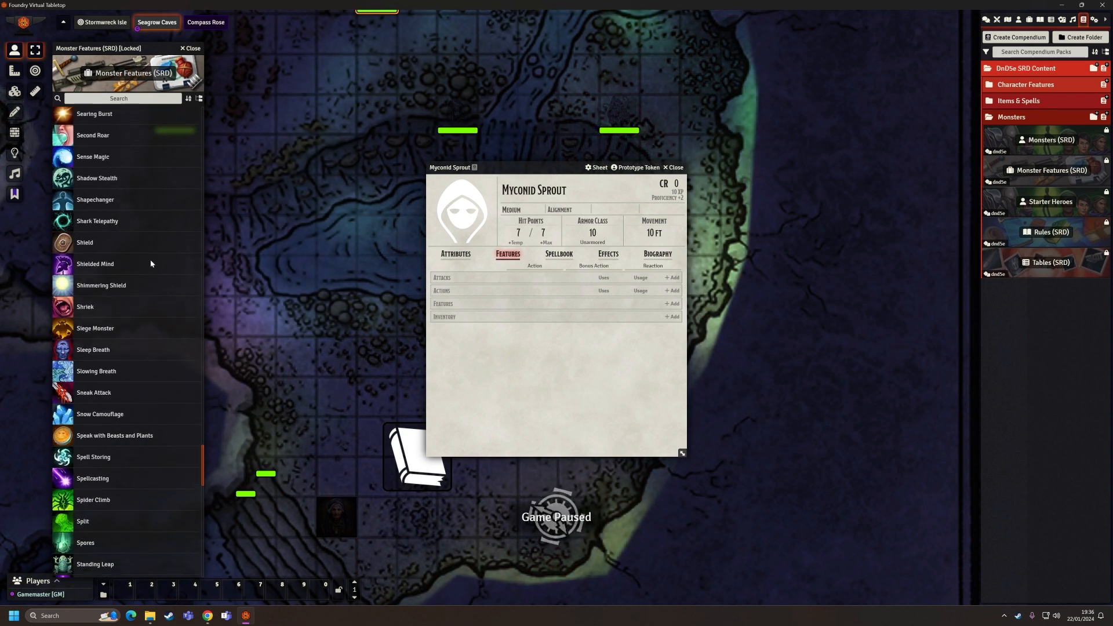
pyautogui.scroll(-4, 146, 348)
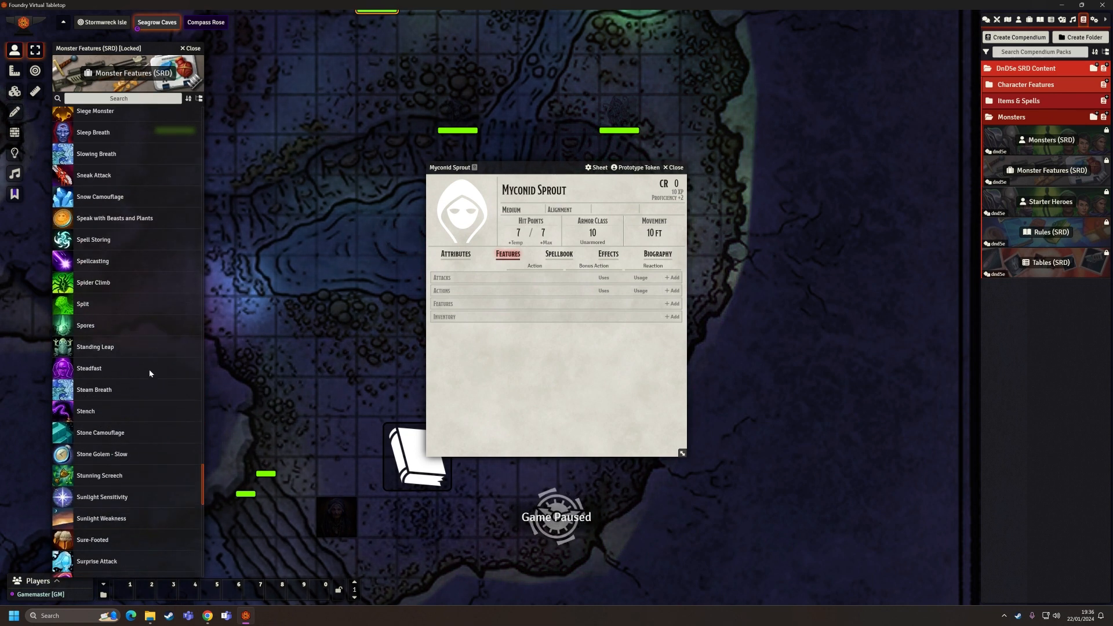
pyautogui.scroll(-2, 155, 405)
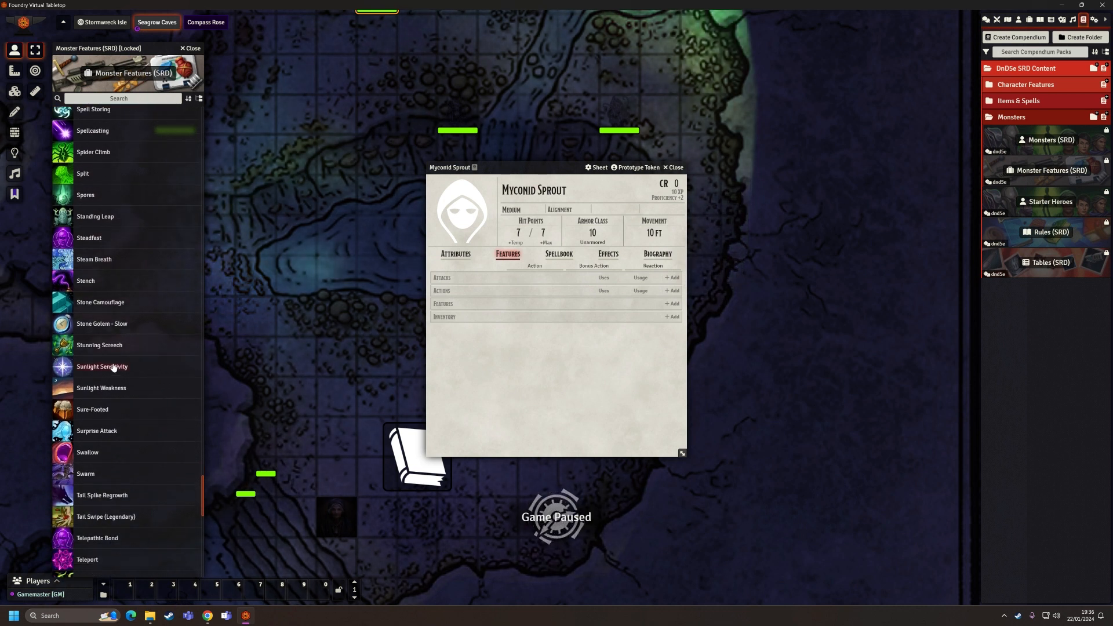
pyautogui.moveTo(100, 369); pyautogui.dragTo(473, 319)
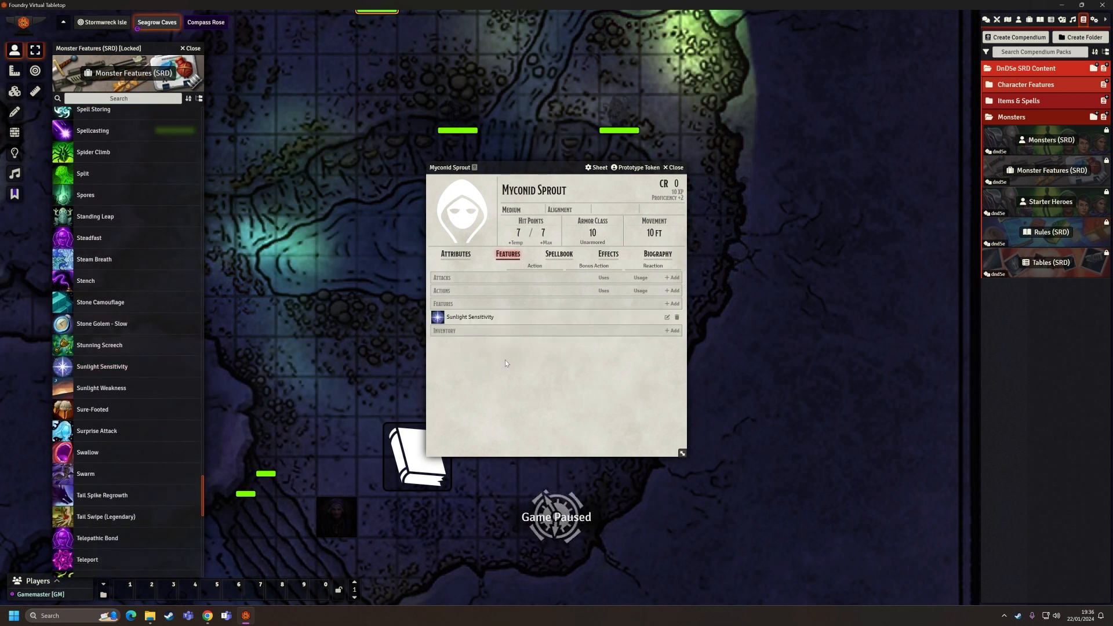
# Extend the Sunlight Sensitivity description with "skill checks and saving throws," after the attack rolls and close the feature.
pyautogui.click(473, 319)
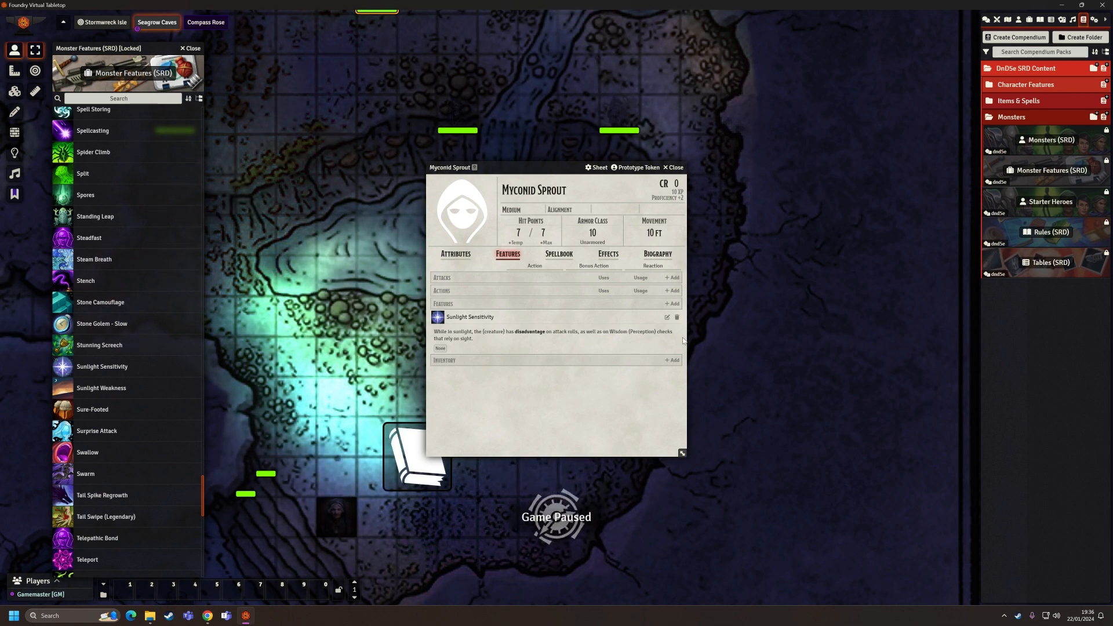
pyautogui.click(667, 318)
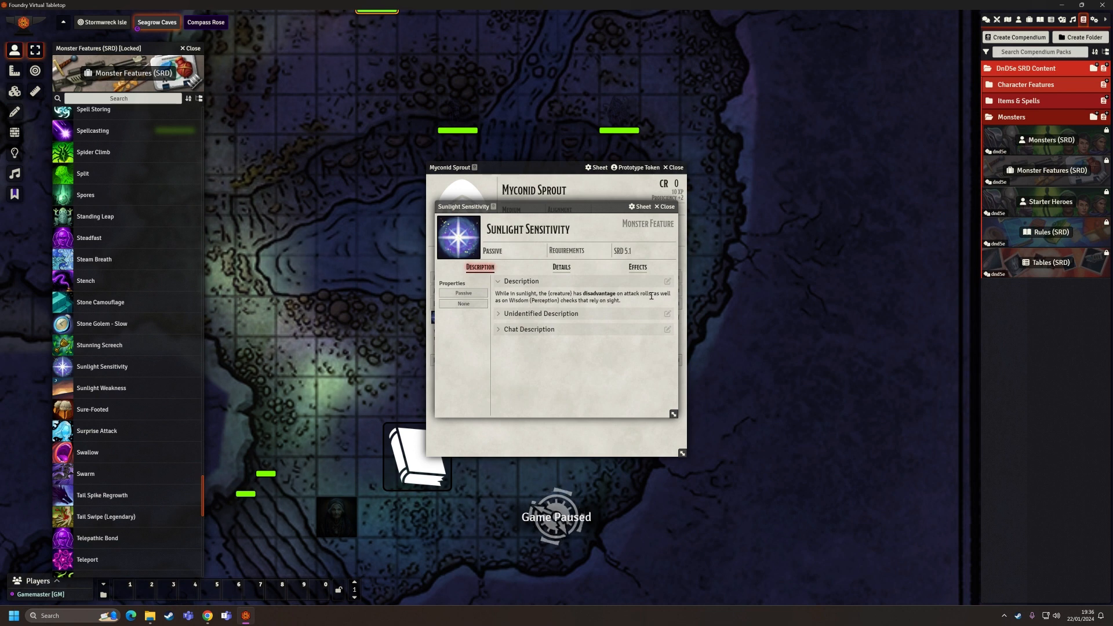
pyautogui.click(667, 281)
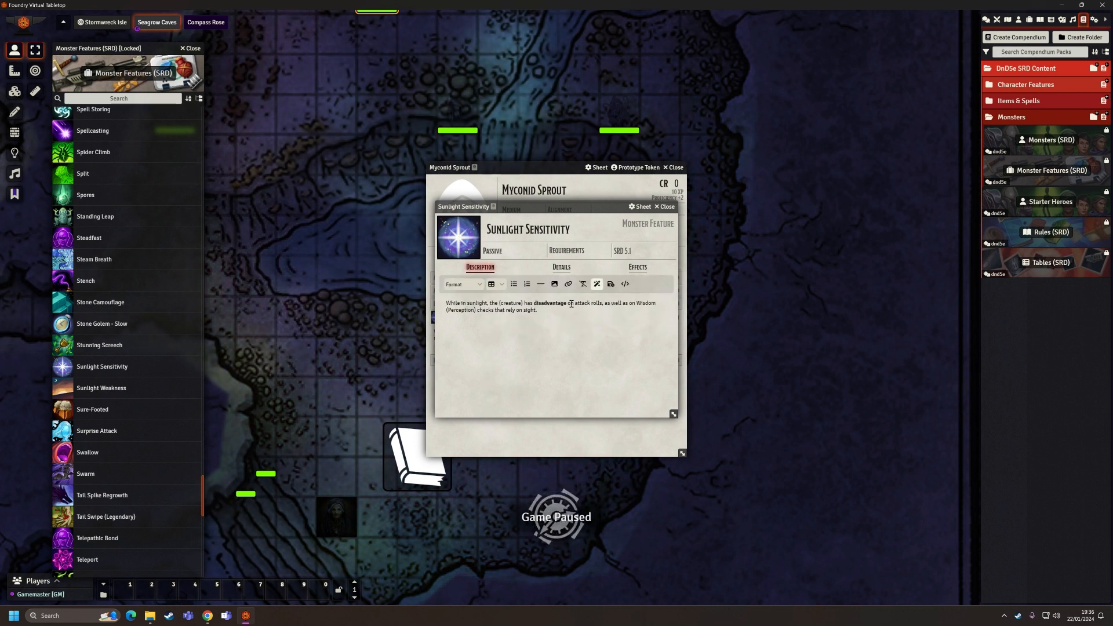
pyautogui.moveTo(603, 304); pyautogui.dragTo(607, 327)
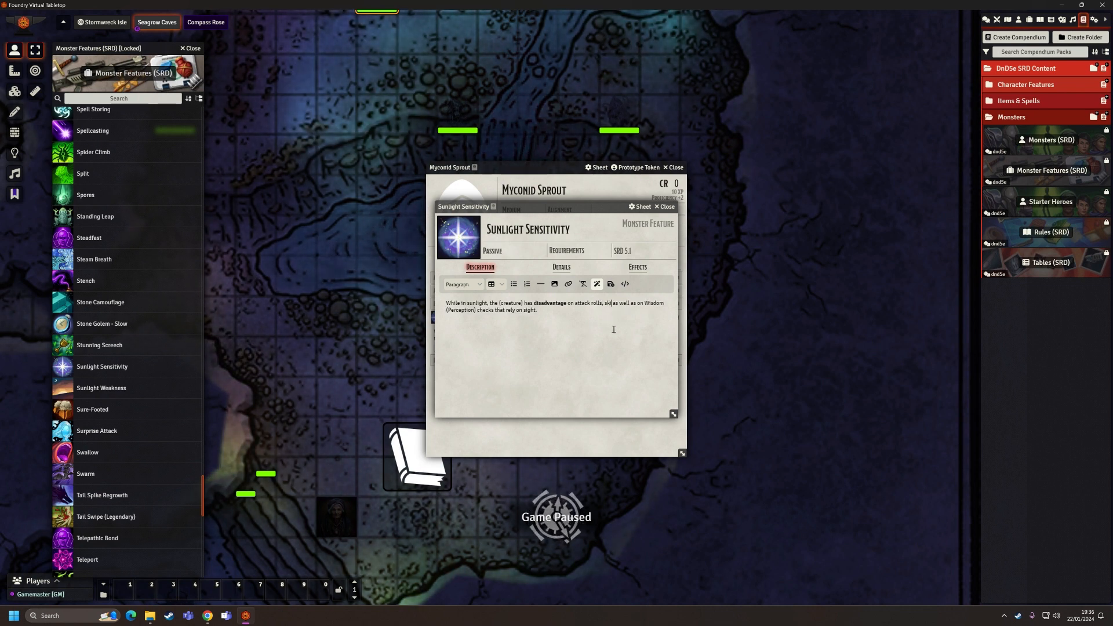
pyautogui.write('s and saving throws,')
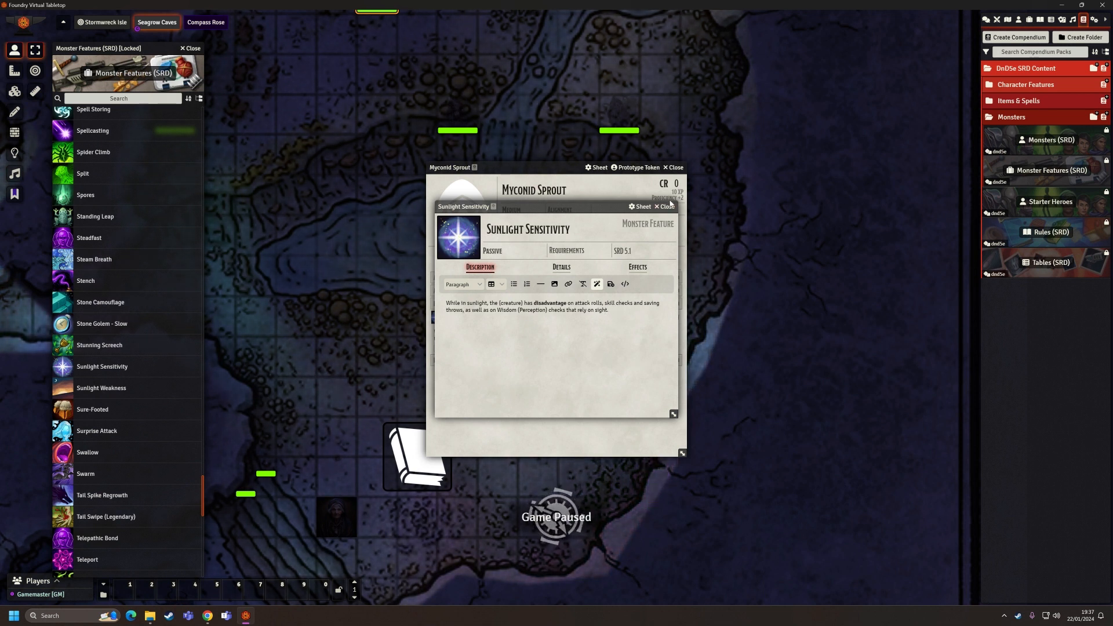
pyautogui.click(668, 207)
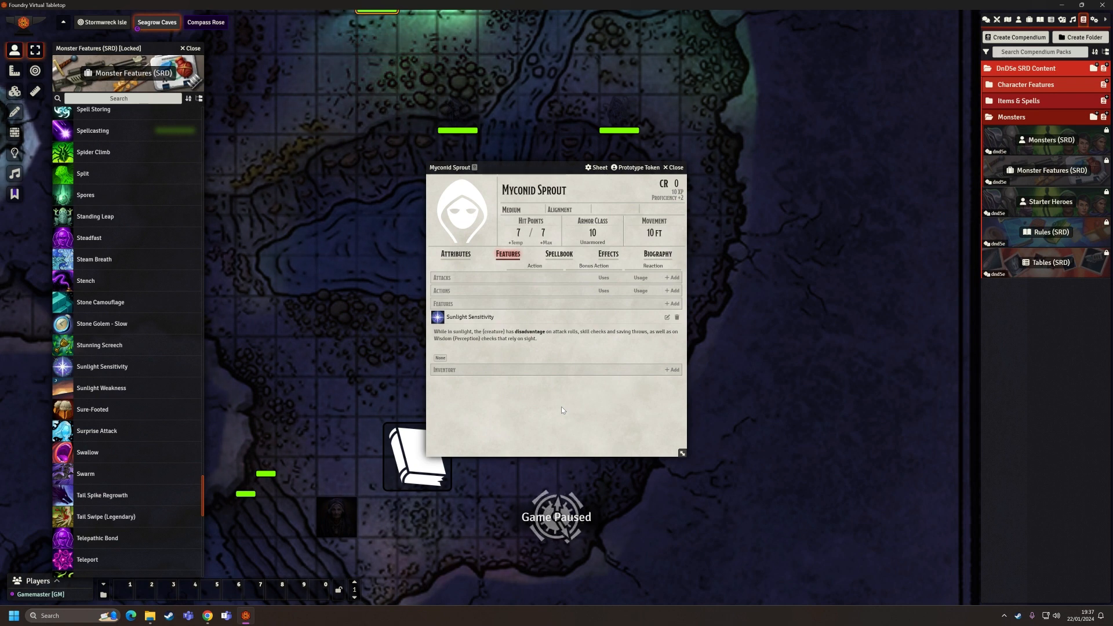
# Create a new feature on the Myconid Sprout and name it Distress Spores.
pyautogui.scroll(12, 125, 304)
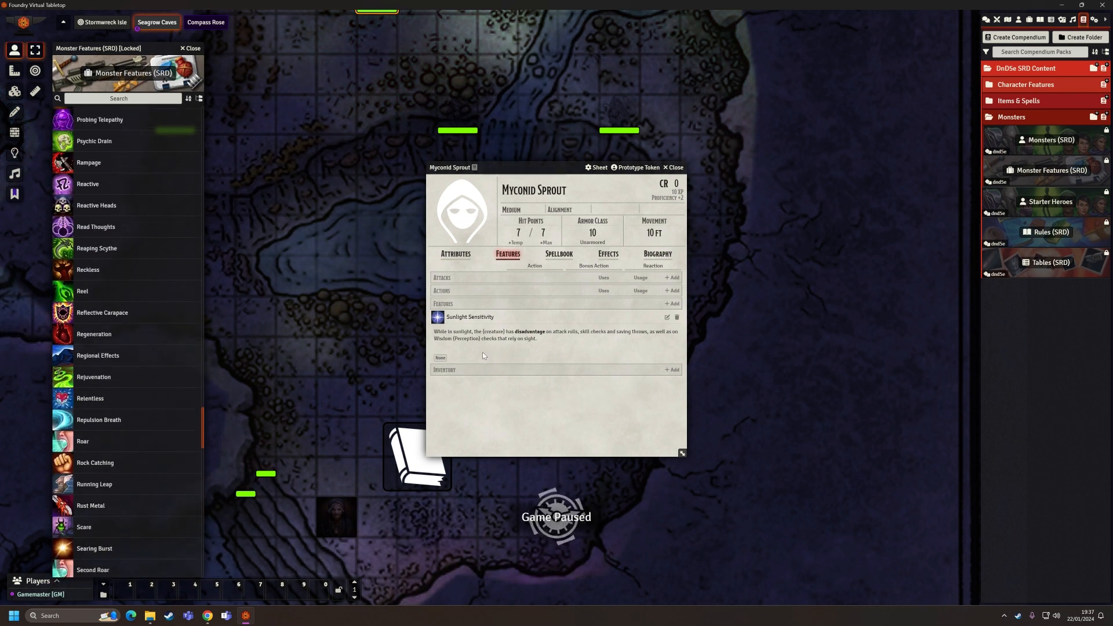
pyautogui.click(674, 305)
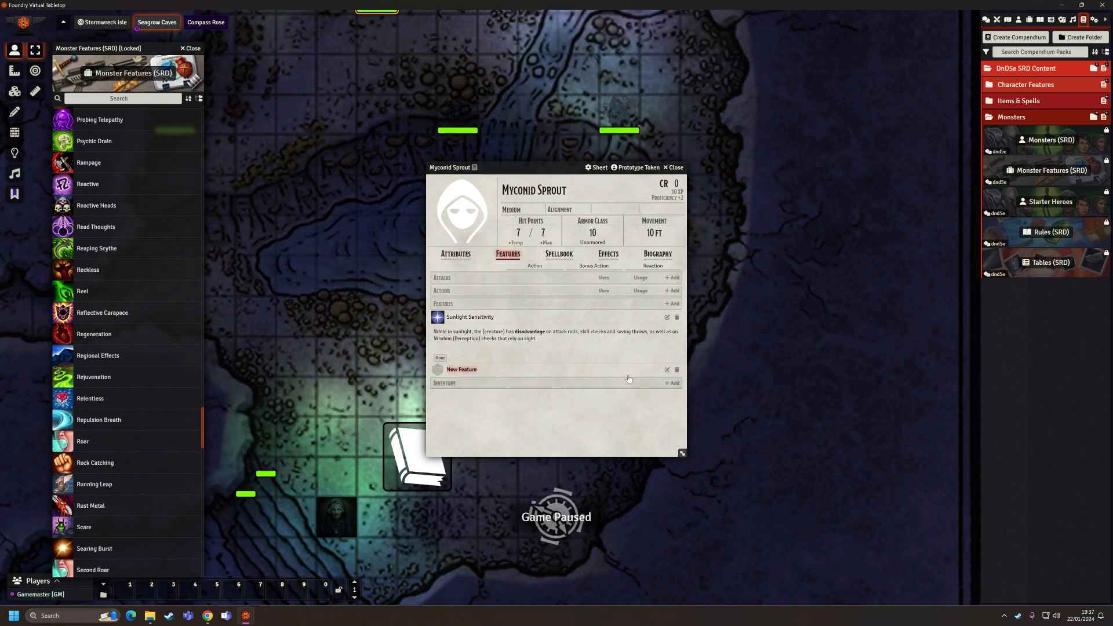
pyautogui.click(666, 370)
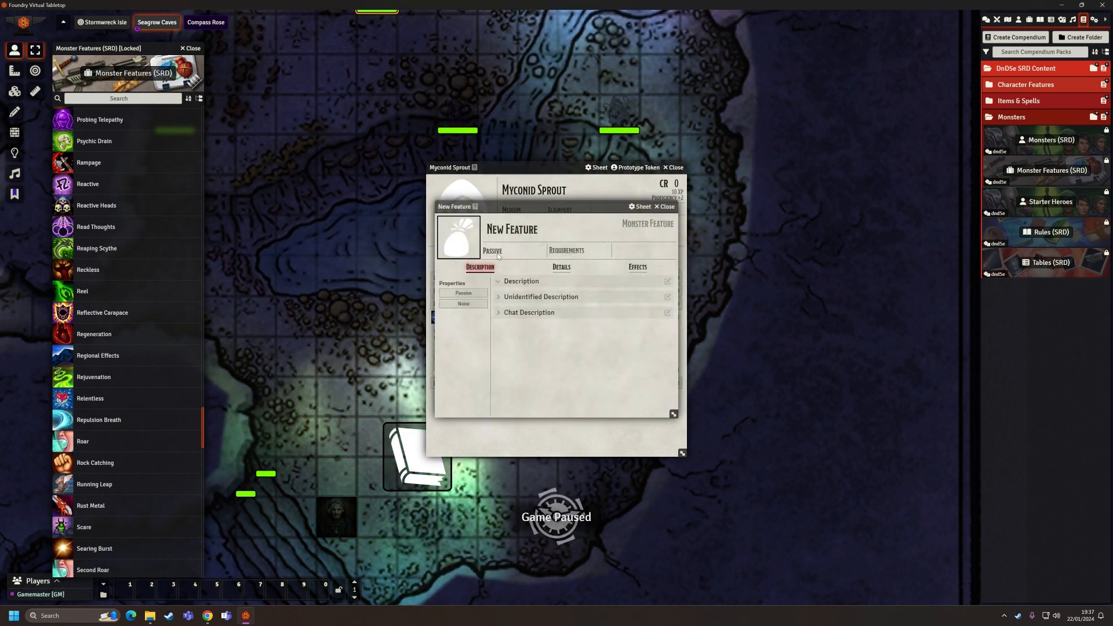
pyautogui.moveTo(539, 230); pyautogui.dragTo(483, 220)
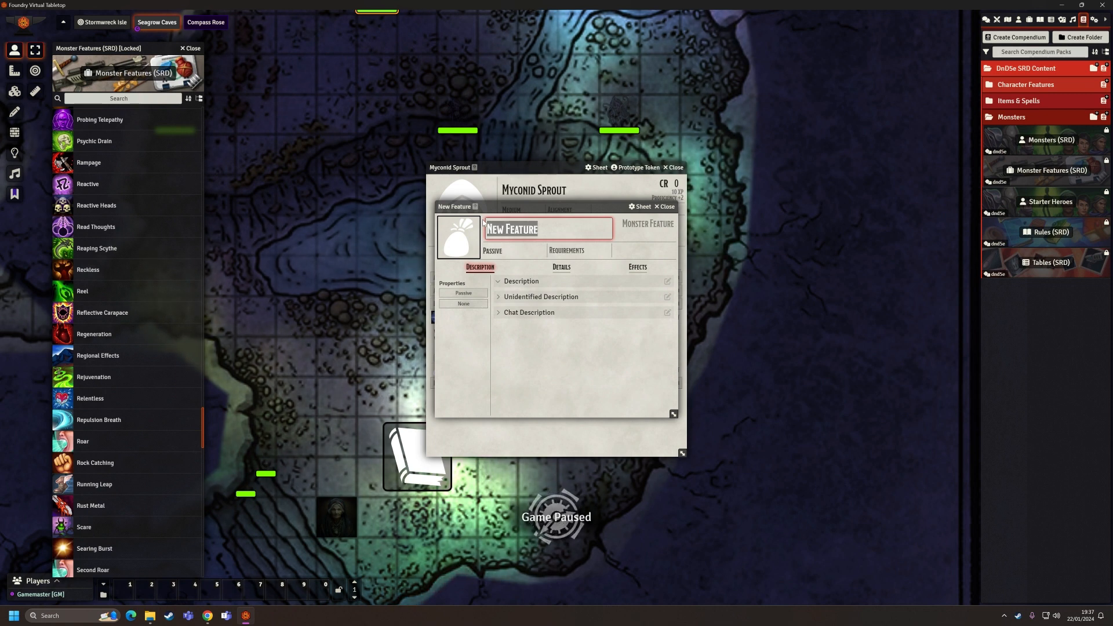
pyautogui.write('Distress Dpore')
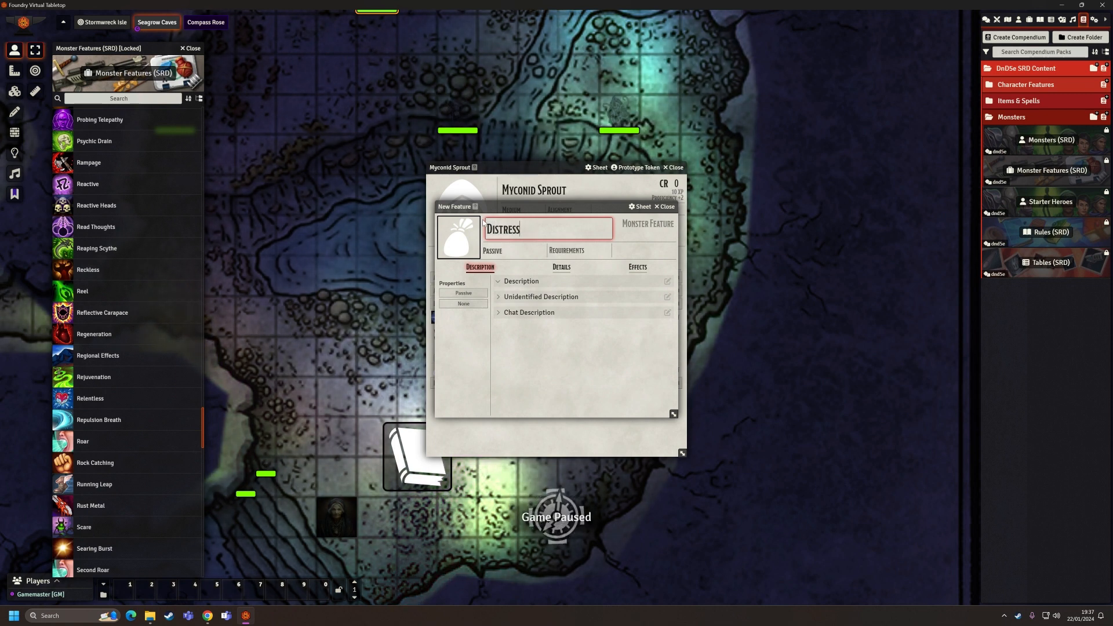
pyautogui.press('BackSpace')
pyautogui.press('BackSpace')
pyautogui.press('BackSpace')
pyautogui.press('BackSpace')
pyautogui.press('BackSpace')
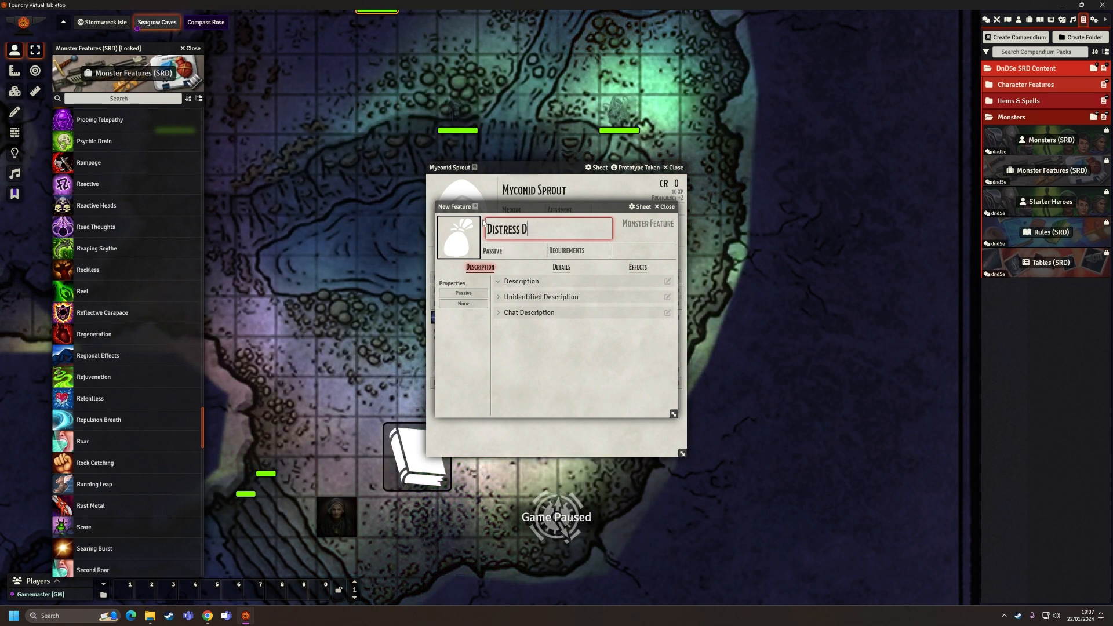
pyautogui.write('Spores')
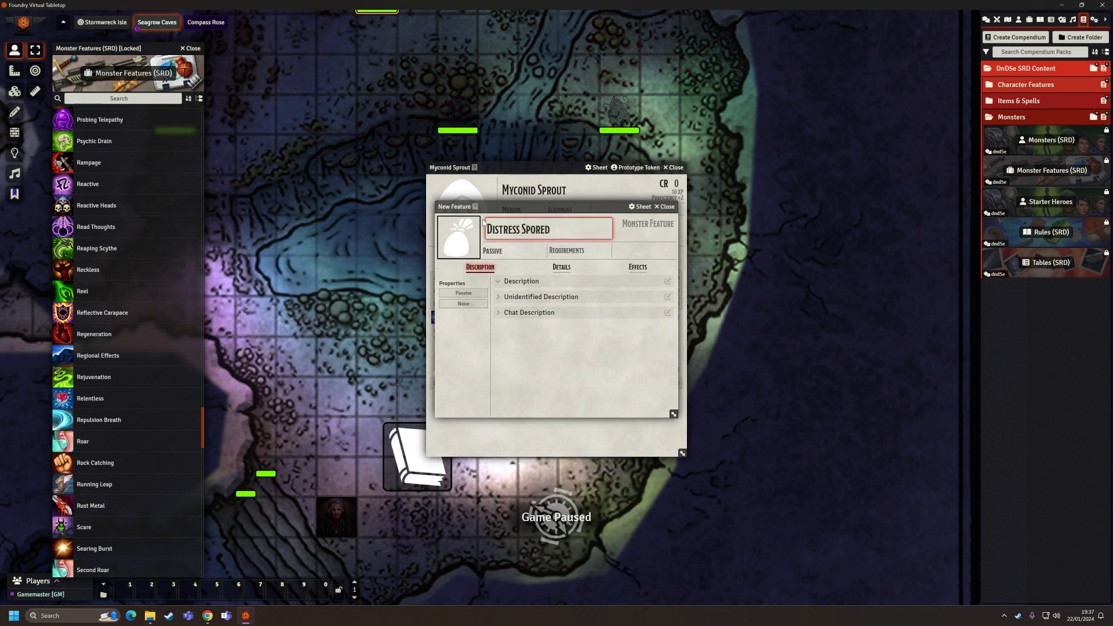
pyautogui.click(541, 349)
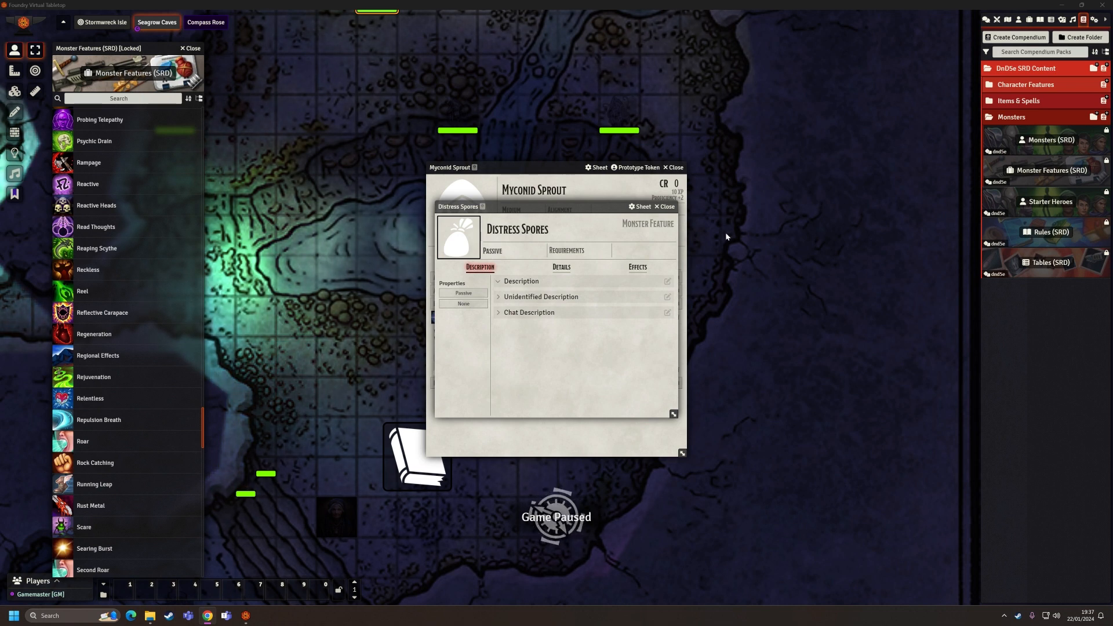
# Describe Distress Spores as "When the myconid takes damage, all other myconids within 240 feet of it can sense its pain.".
pyautogui.click(667, 281)
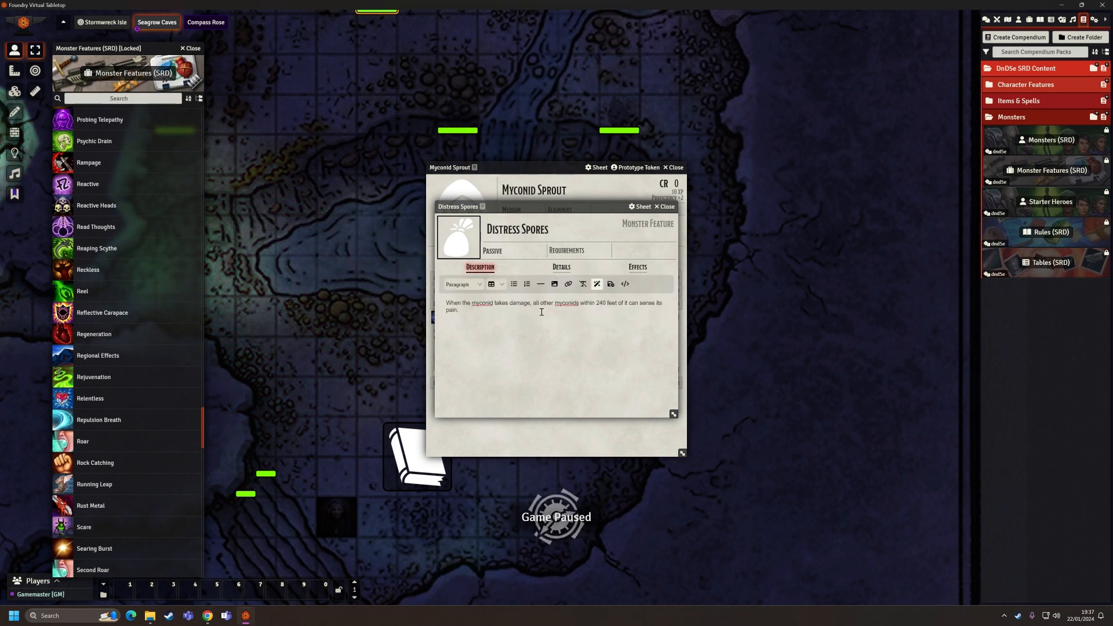
pyautogui.click(666, 207)
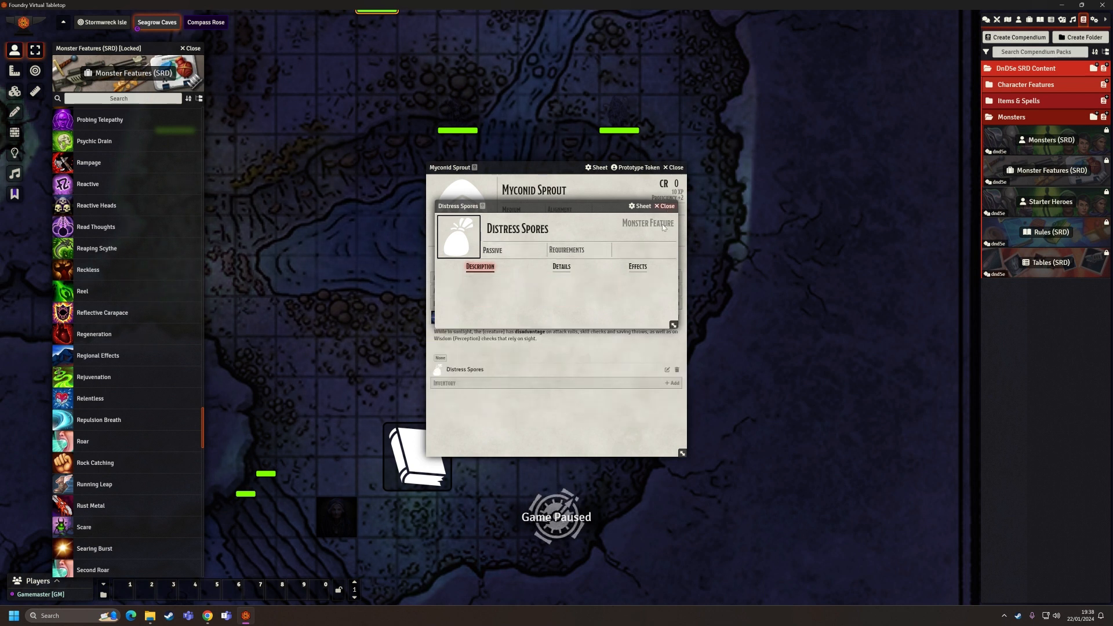
pyautogui.click(469, 371)
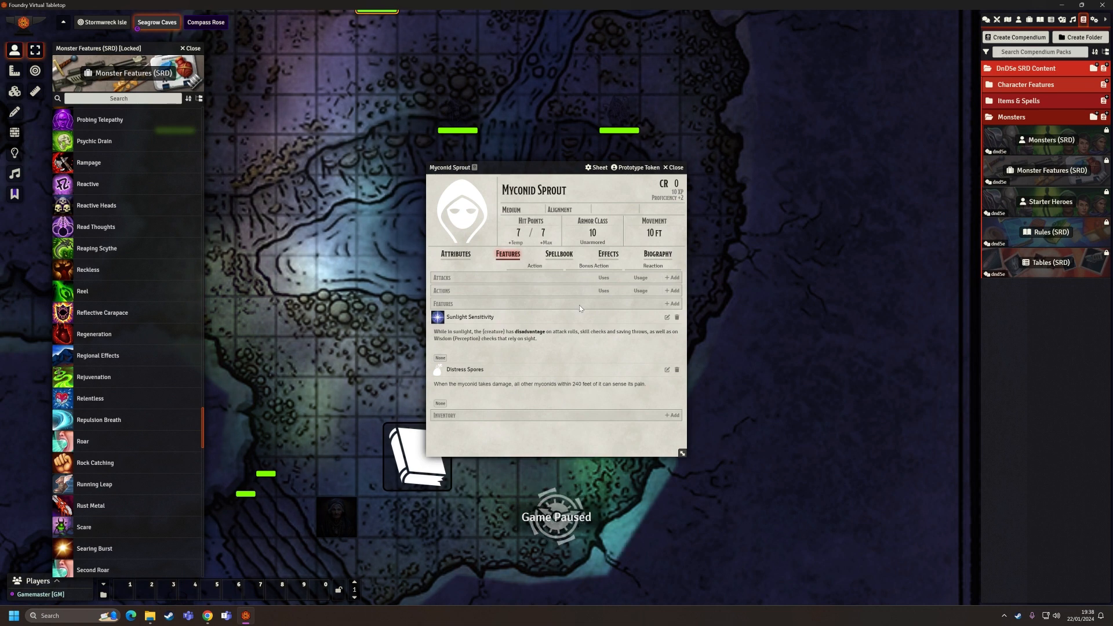
pyautogui.click(543, 317)
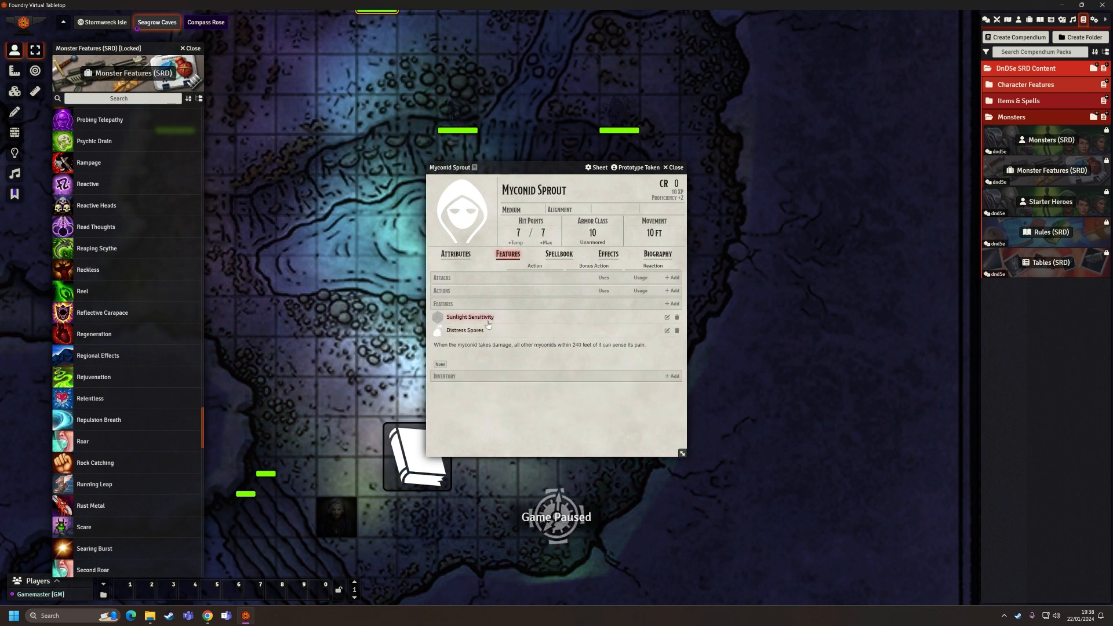
pyautogui.click(538, 333)
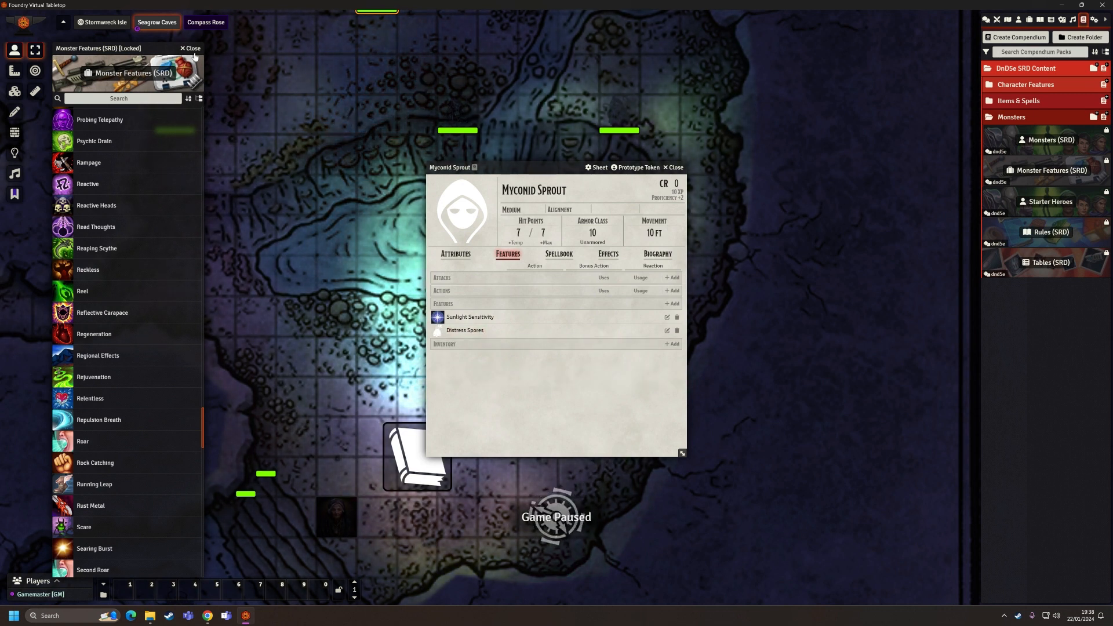
# Look back through the Monster Features (SRD) compendium and close it.
pyautogui.scroll(10, 148, 206)
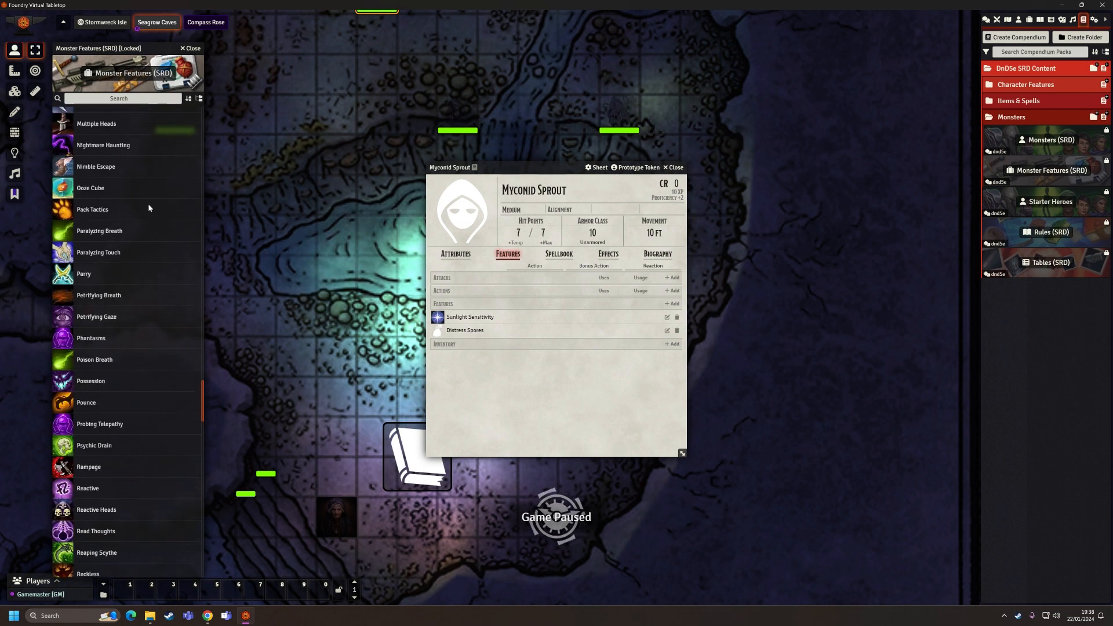
pyautogui.scroll(12, 149, 211)
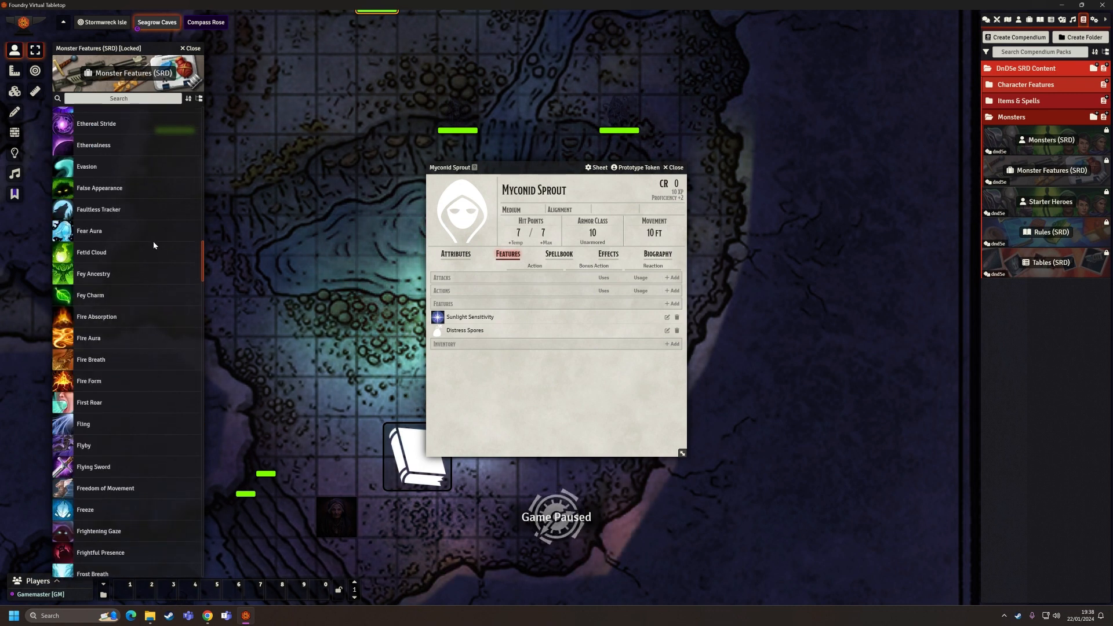
pyautogui.scroll(8, 153, 246)
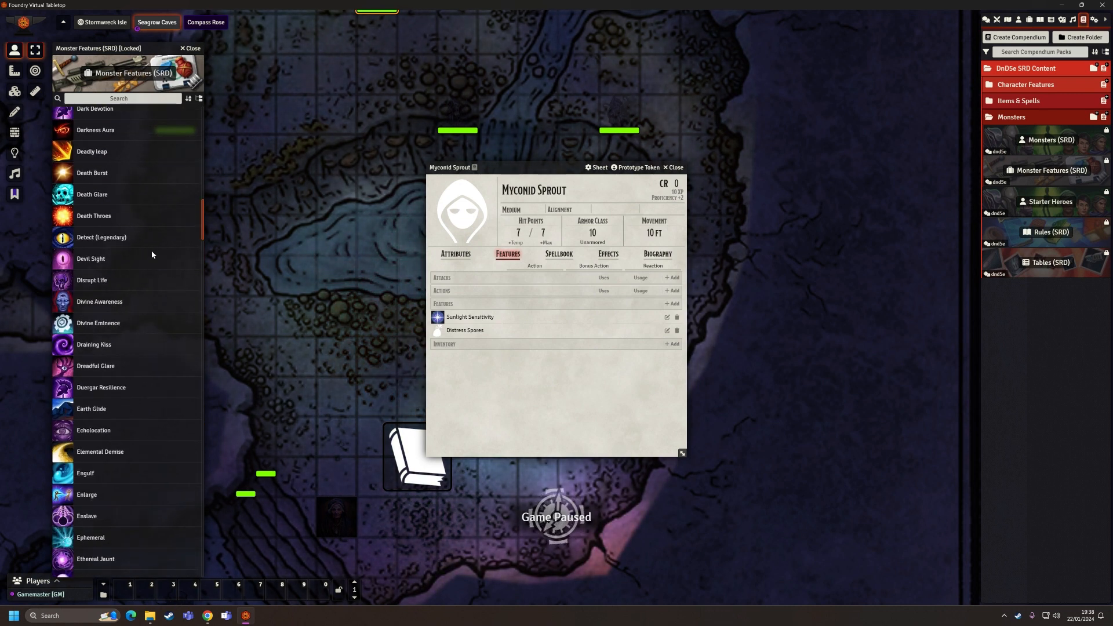
pyautogui.click(197, 51)
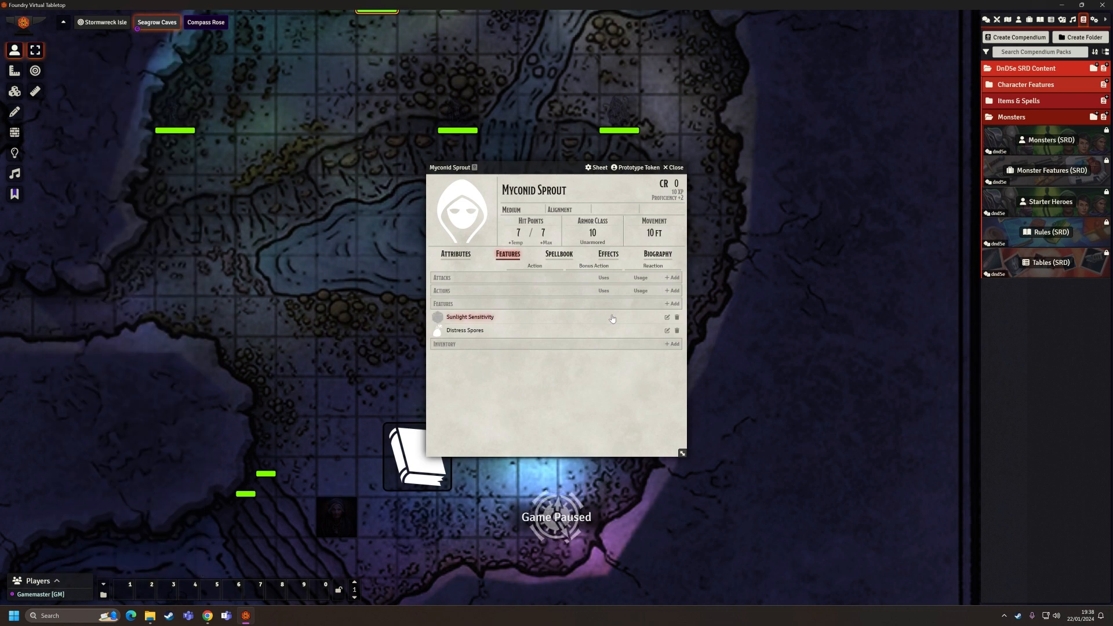
# Add a new attack to the Myconid Sprout and name the weapon Fist.
pyautogui.moveTo(541, 168); pyautogui.dragTo(524, 153)
pyautogui.click(657, 263)
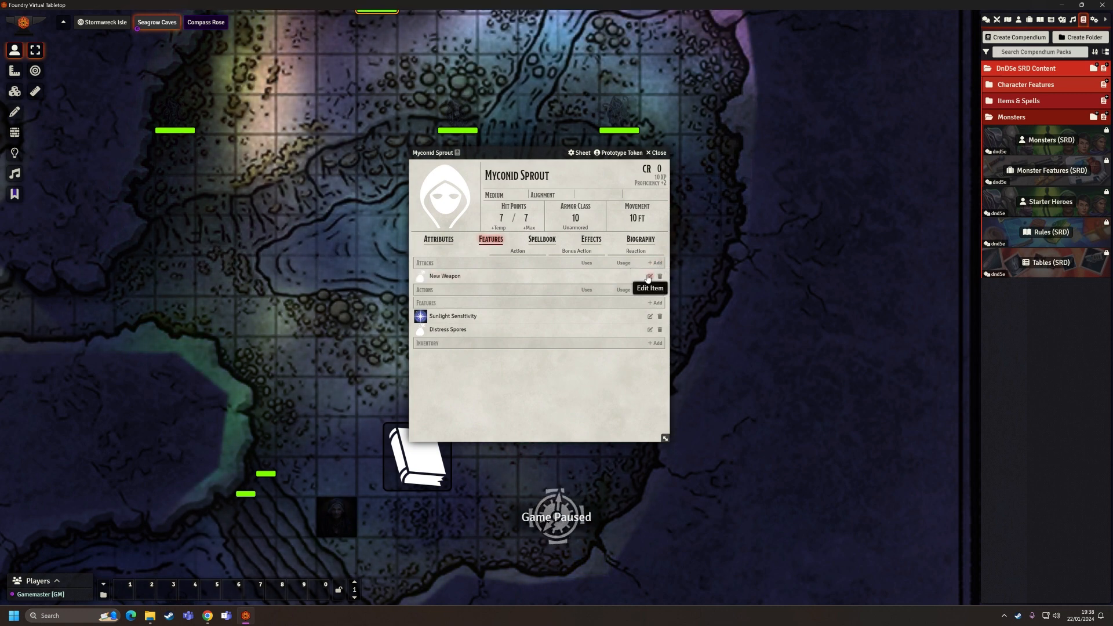
pyautogui.click(648, 277)
pyautogui.moveTo(544, 230); pyautogui.dragTo(323, 215)
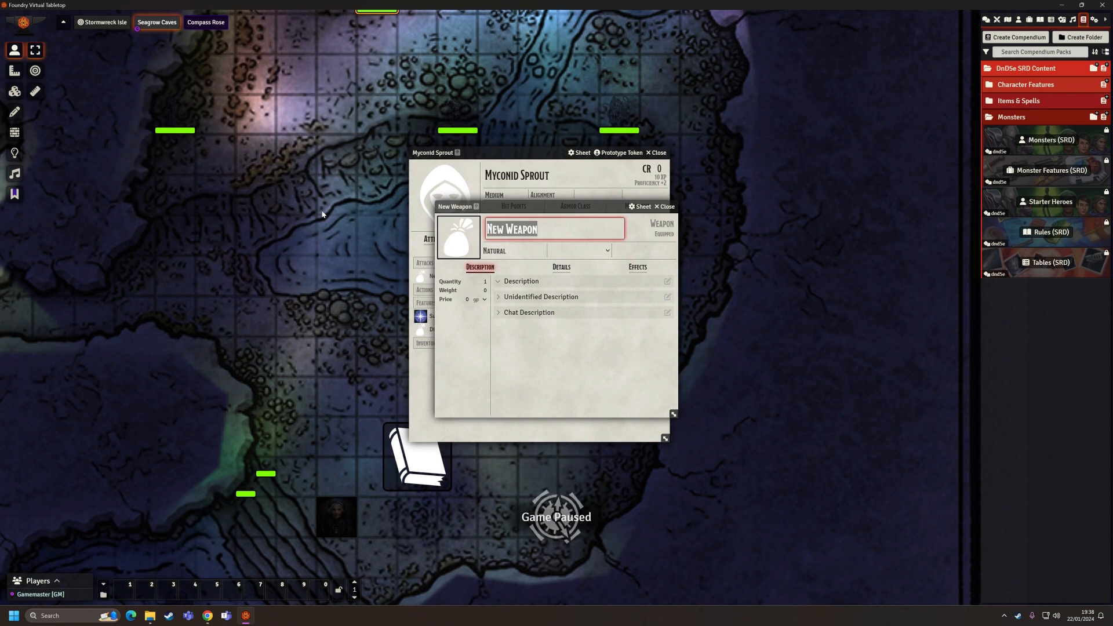
pyautogui.write('Fist')
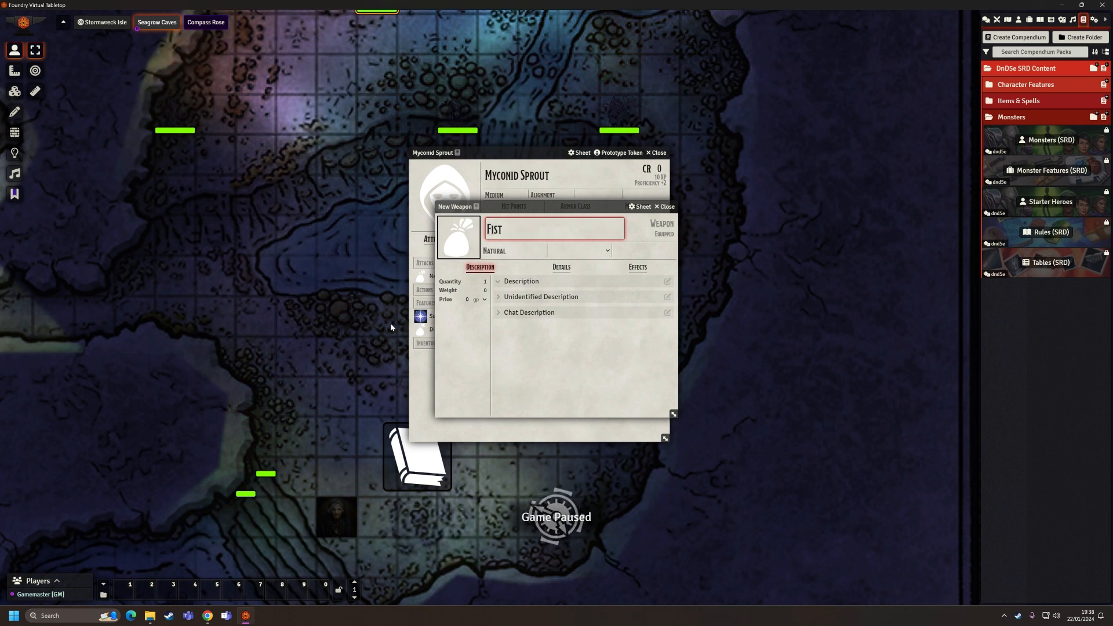
pyautogui.click(552, 347)
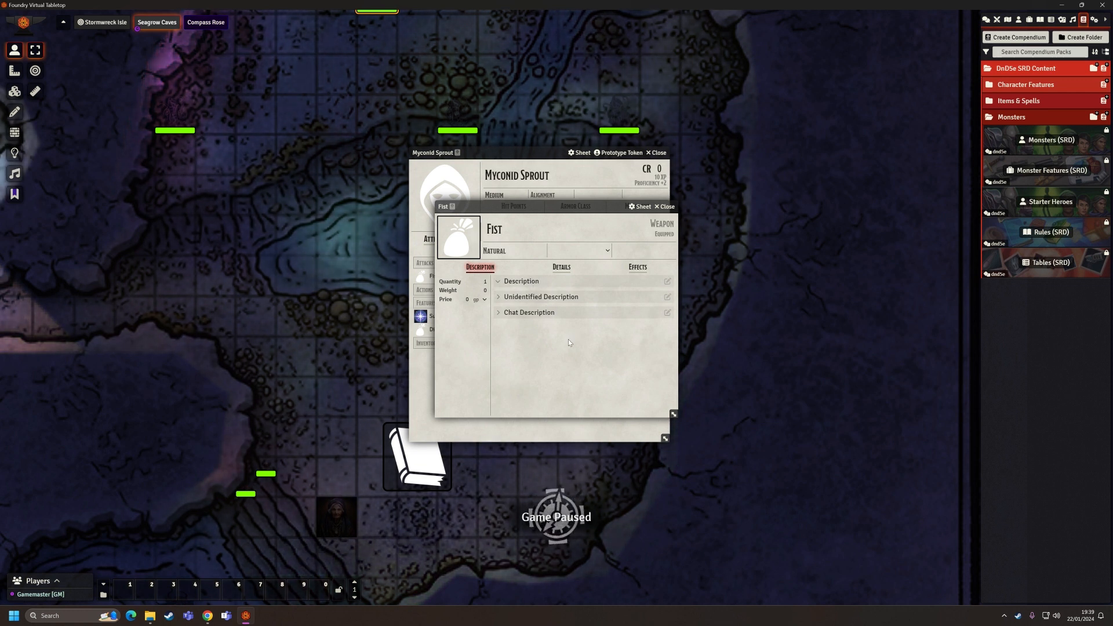
# Open the Fist weapon's details and examine the available rarity, weapon type and base weapon options.
pyautogui.click(560, 269)
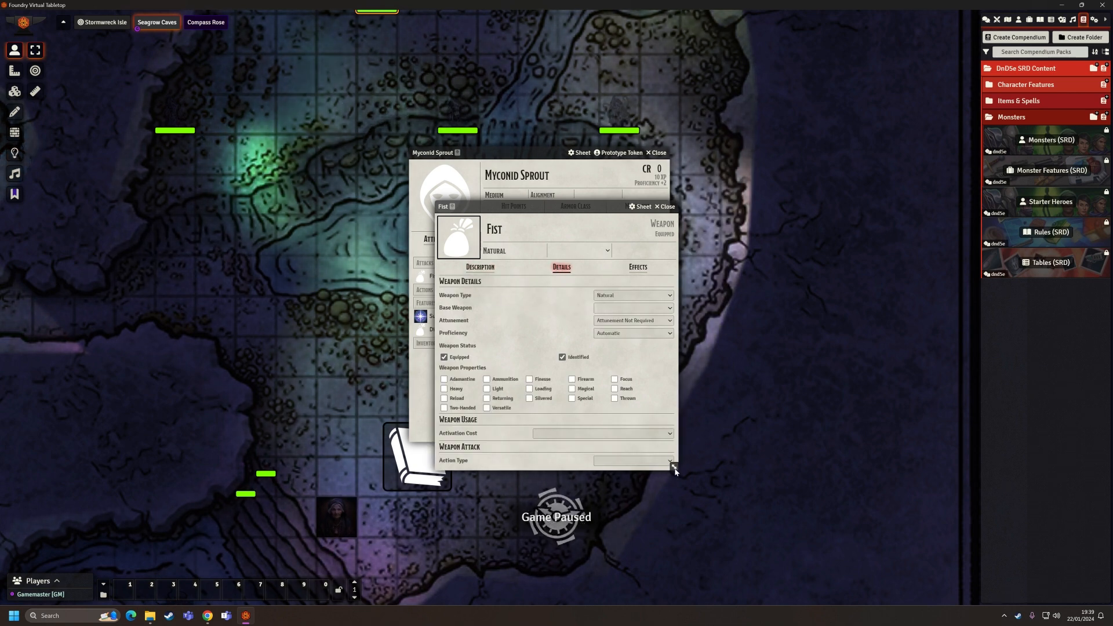
pyautogui.moveTo(674, 469); pyautogui.dragTo(737, 552)
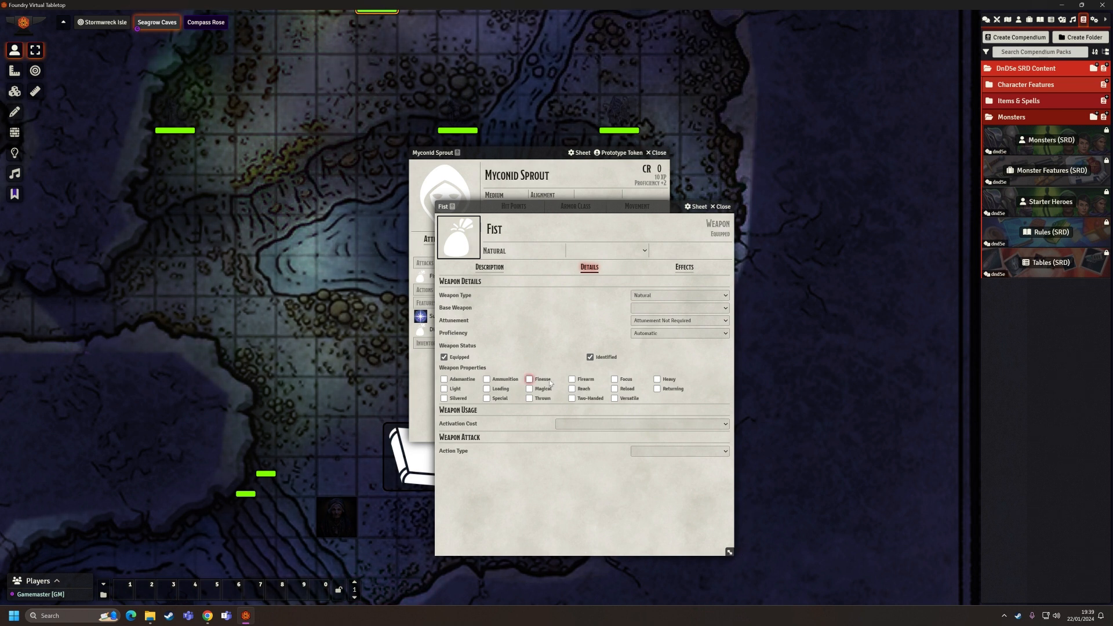
pyautogui.click(643, 250)
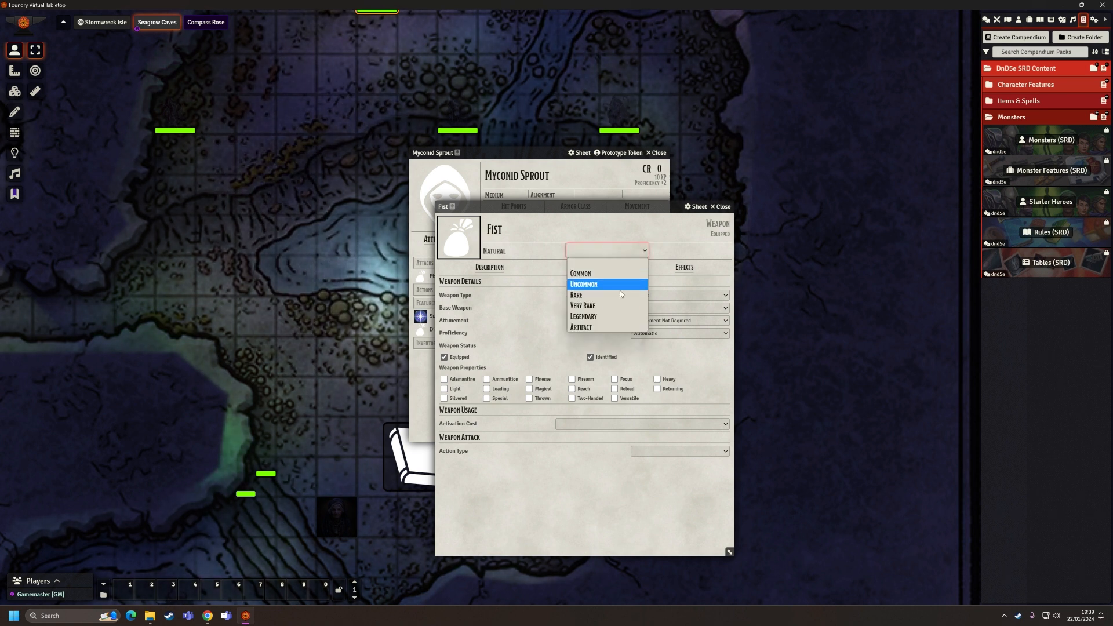
pyautogui.click(525, 252)
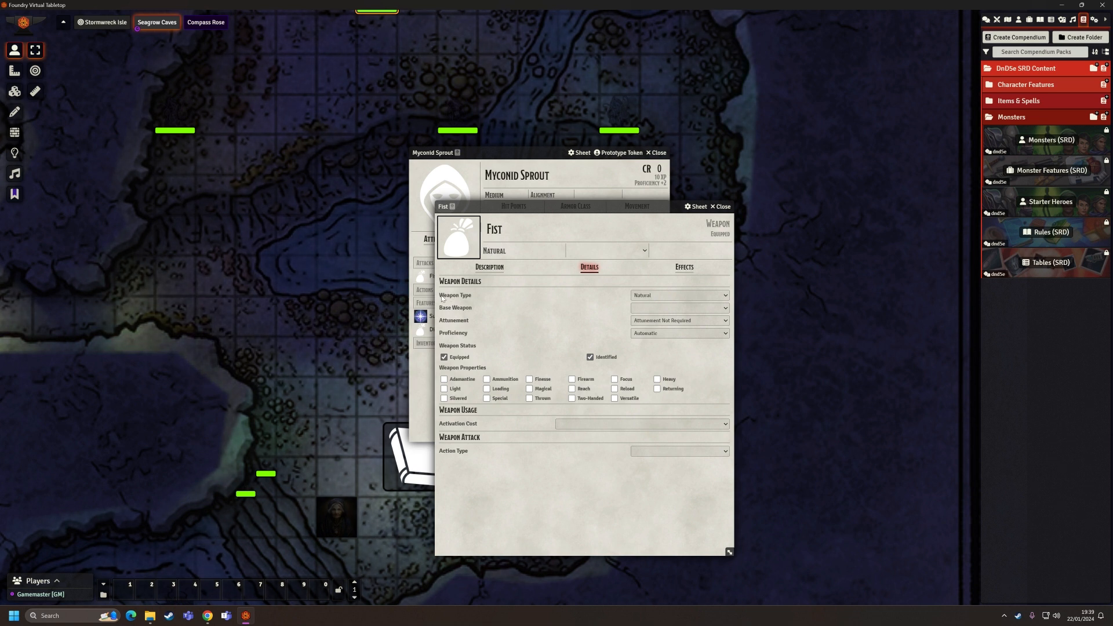
pyautogui.click(642, 296)
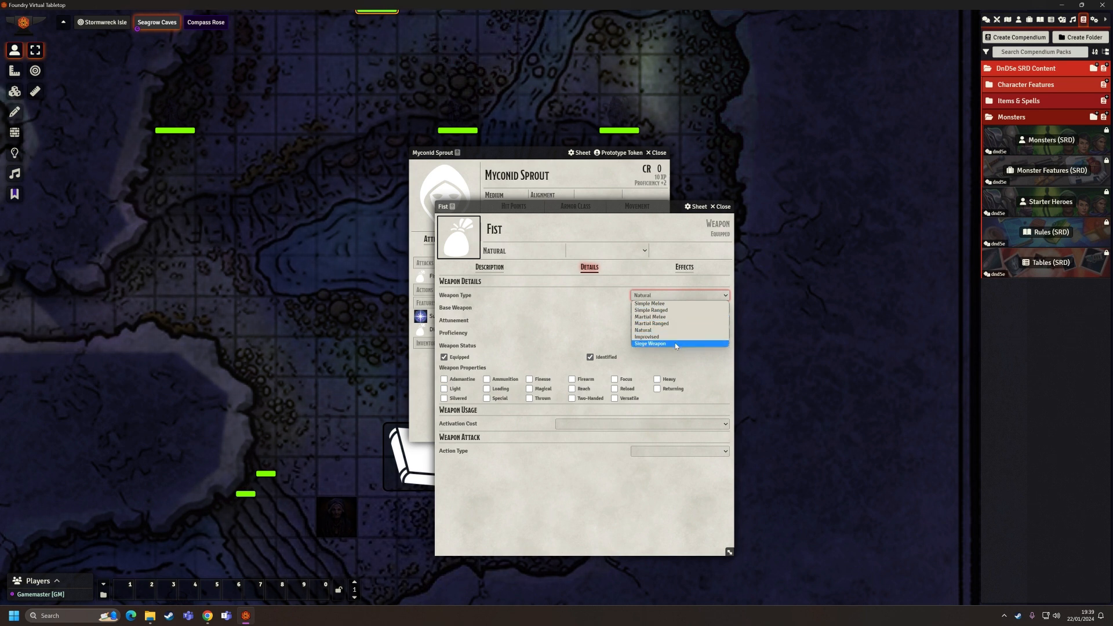
pyautogui.press('Escape')
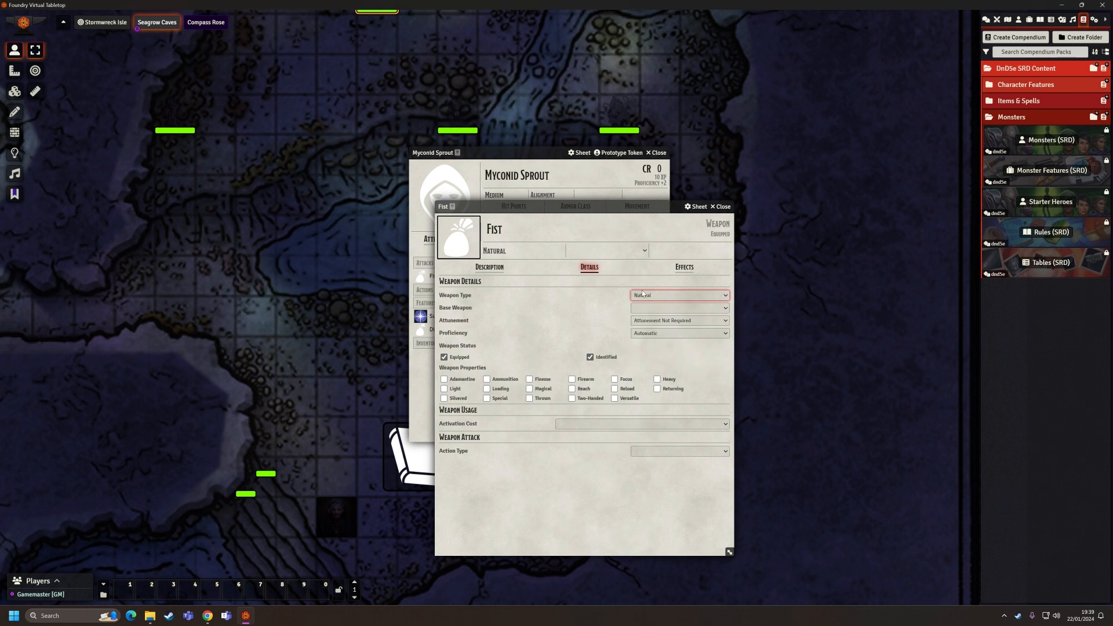
pyautogui.click(648, 310)
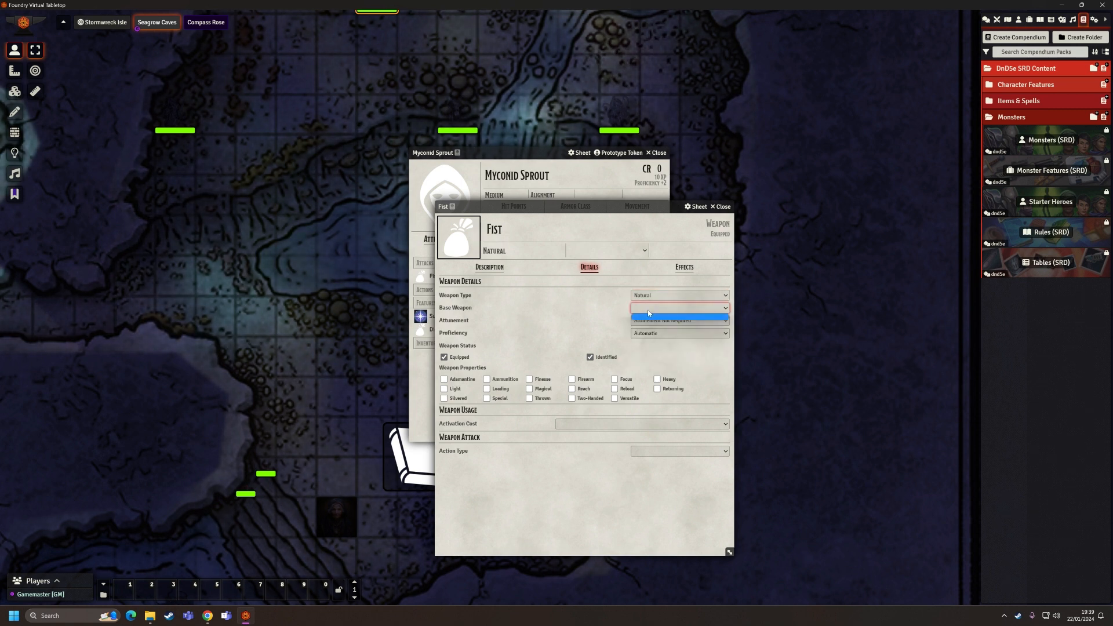
pyautogui.click(649, 314)
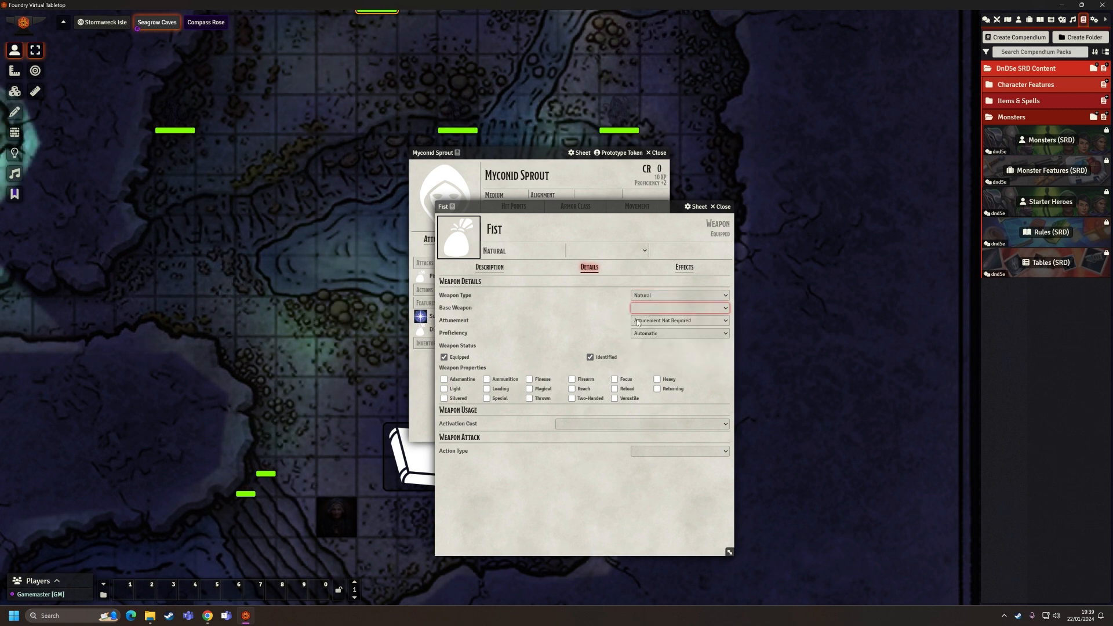
# Set the Fist weapon's proficiency to Proficient and keep it equipped.
pyautogui.click(678, 332)
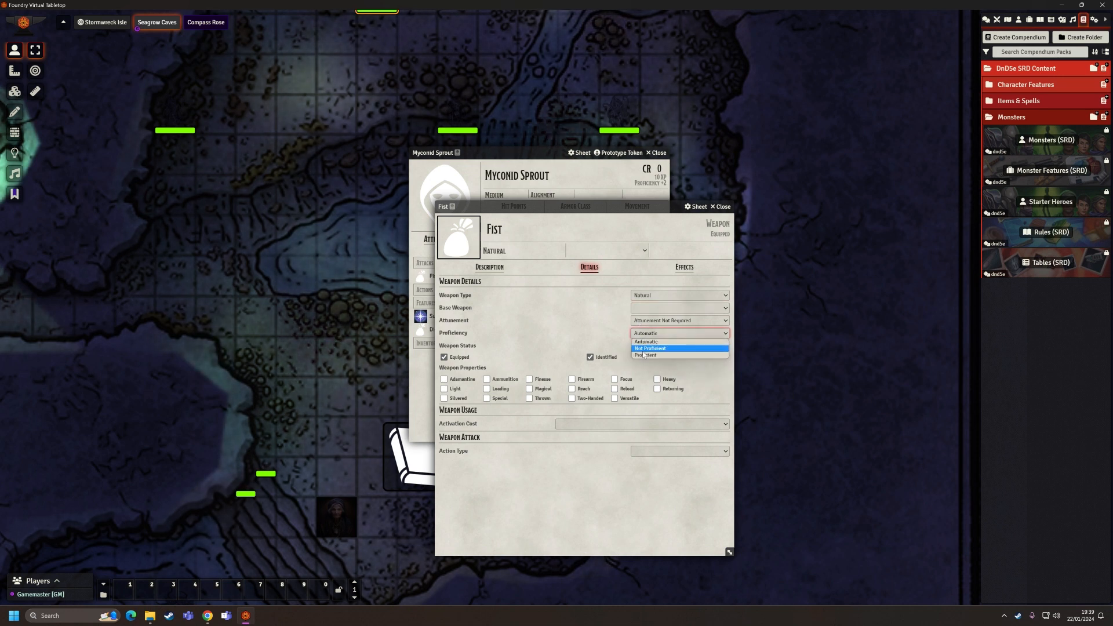
pyautogui.click(666, 355)
pyautogui.click(555, 332)
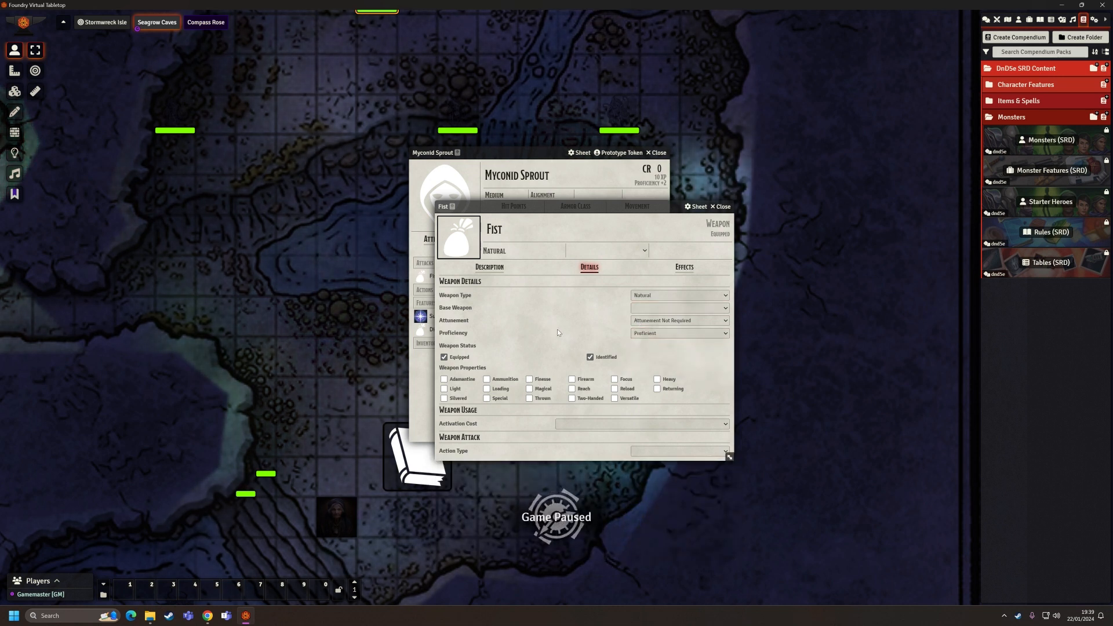
pyautogui.click(461, 357)
pyautogui.click(460, 357)
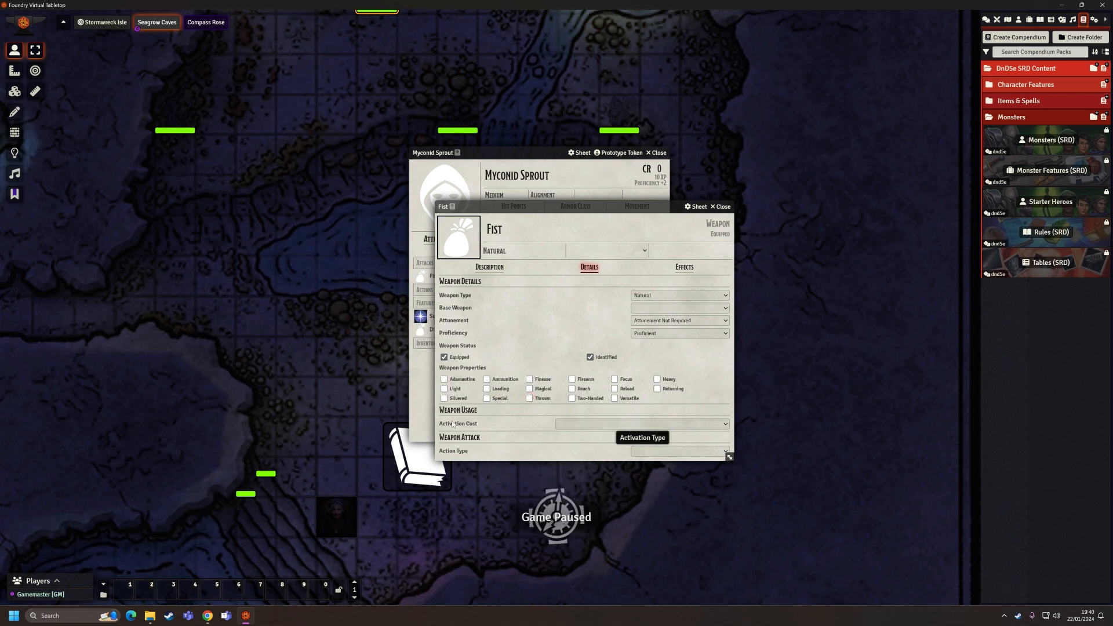
# Set the Fist weapon's activation cost to 1 Action with no activation condition.
pyautogui.click(581, 425)
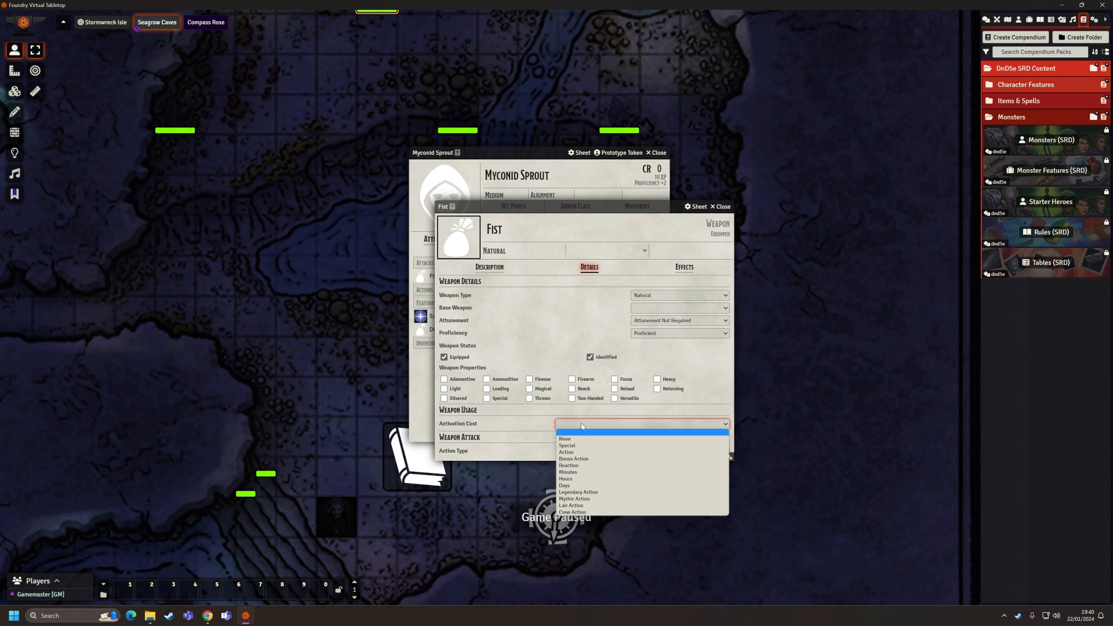
pyautogui.click(592, 453)
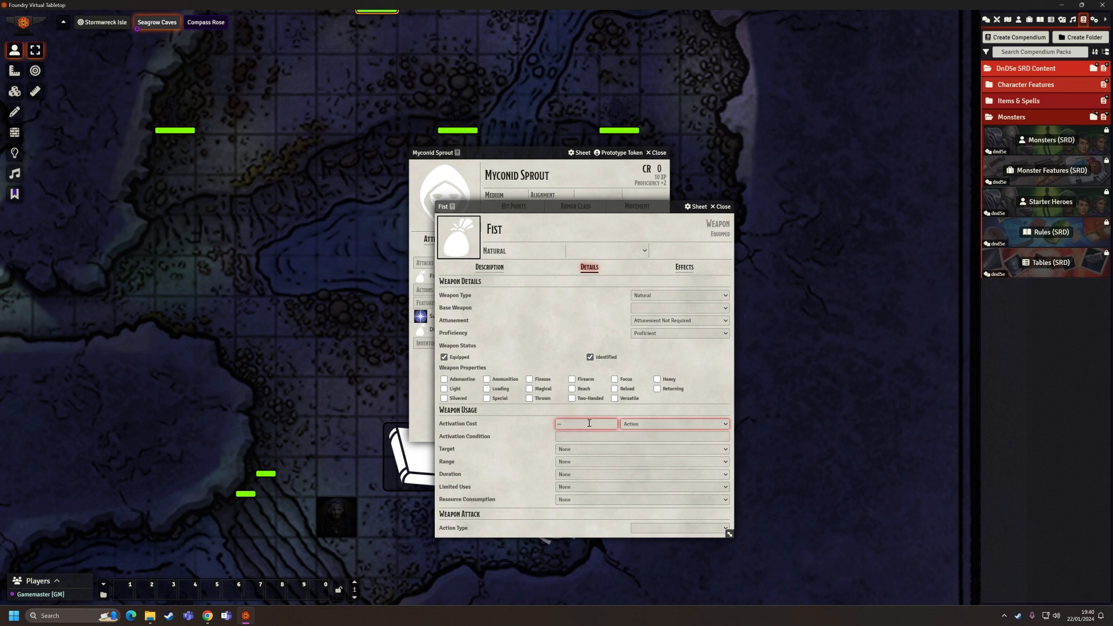
pyautogui.write('1')
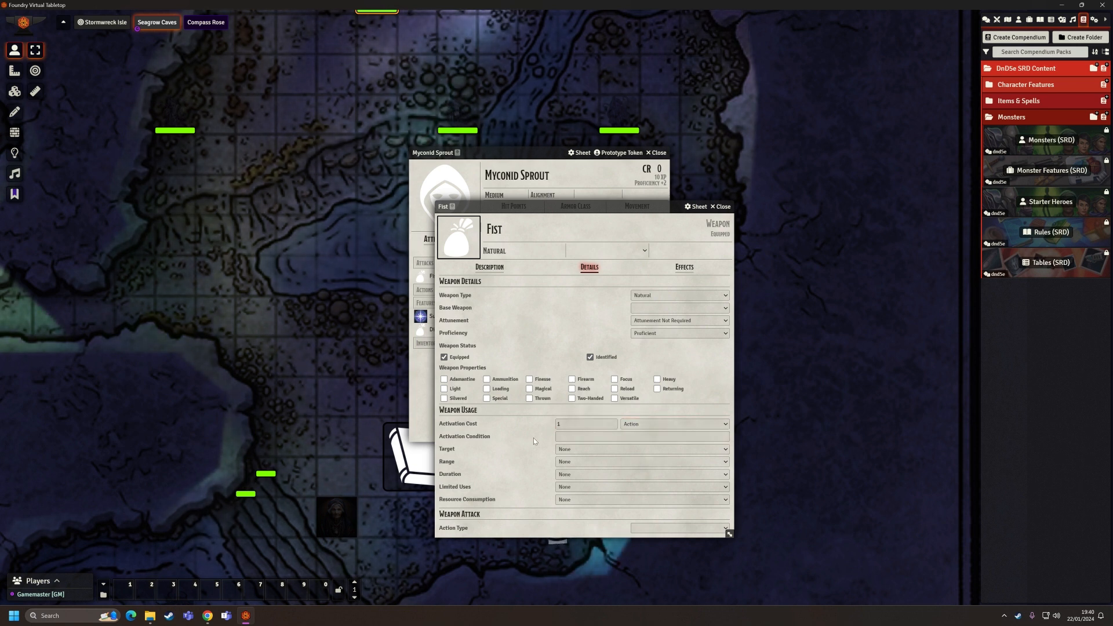
pyautogui.click(575, 436)
pyautogui.click(541, 447)
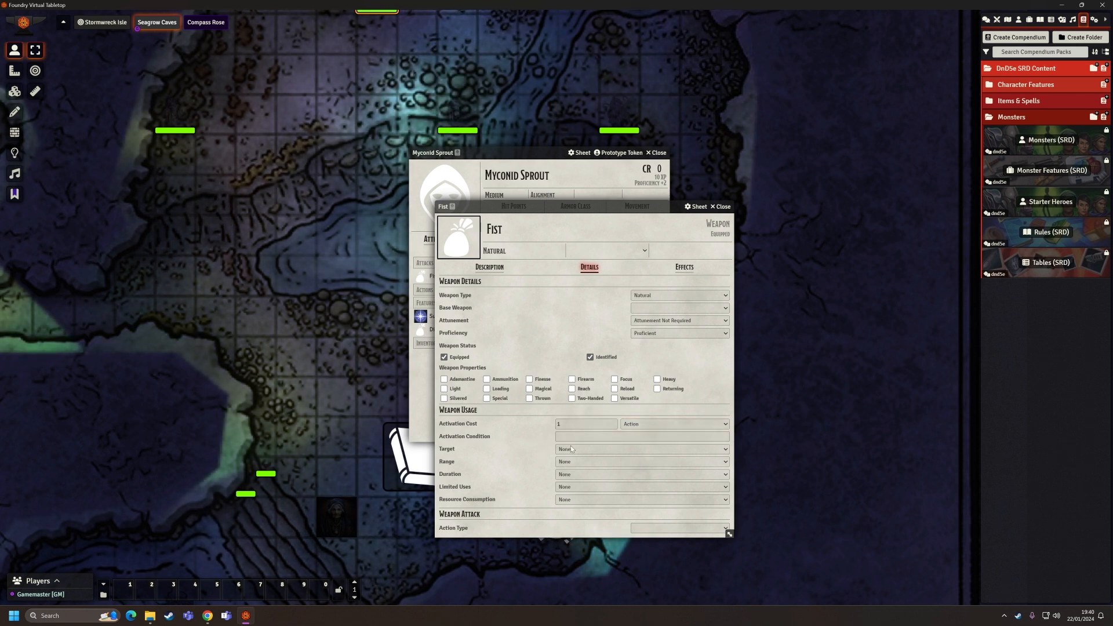
# Set the Fist weapon's target to 1 Creature.
pyautogui.click(581, 450)
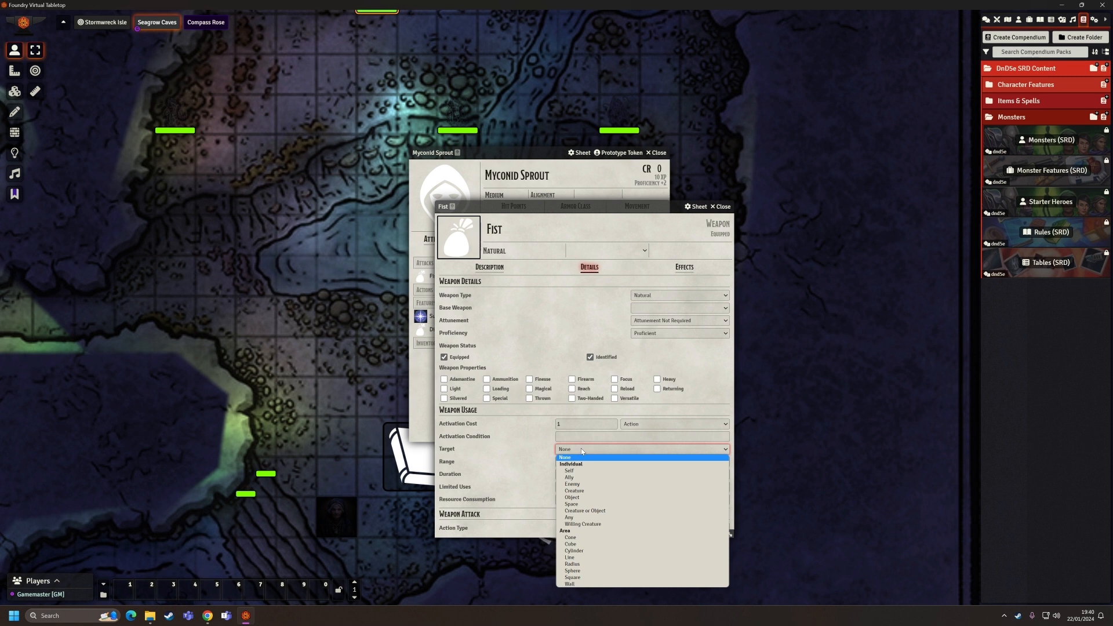
pyautogui.click(600, 491)
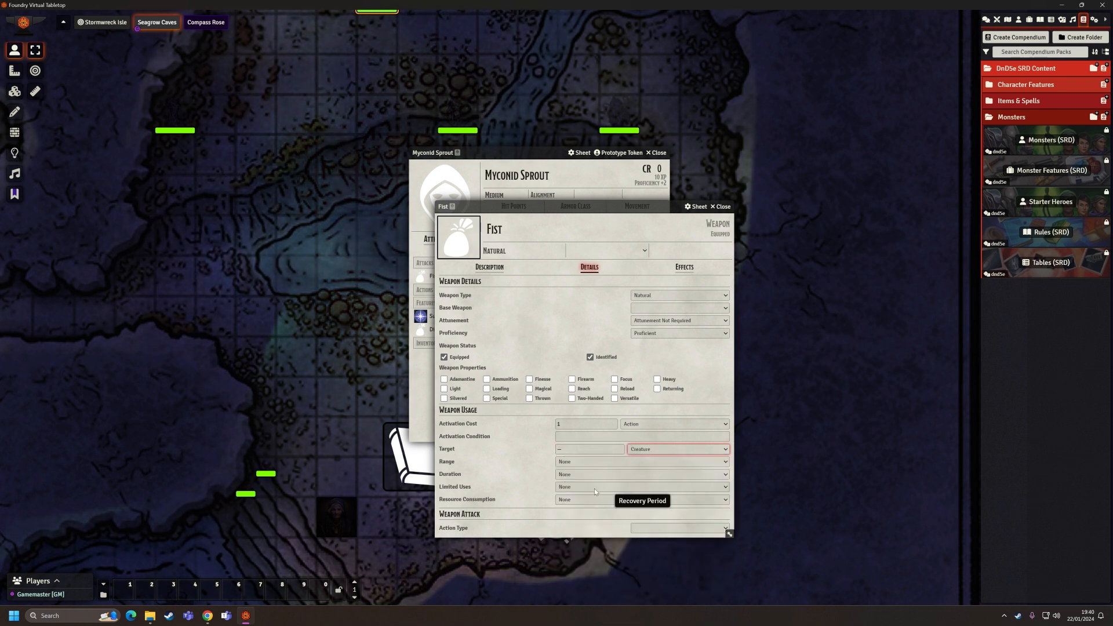
pyautogui.click(569, 450)
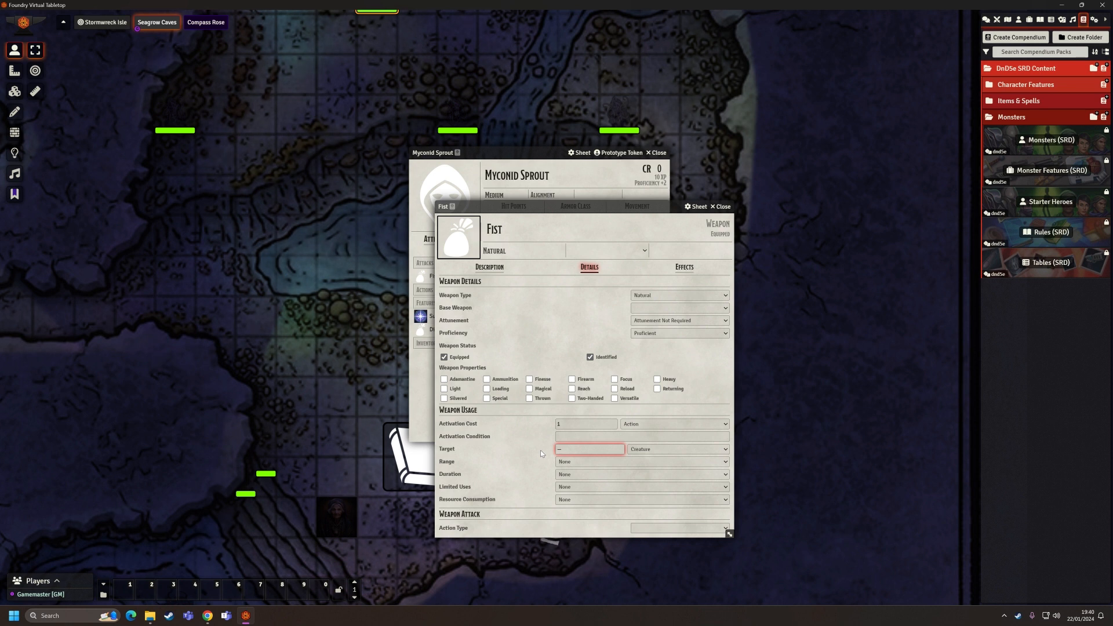
pyautogui.write('1')
pyautogui.press('Return')
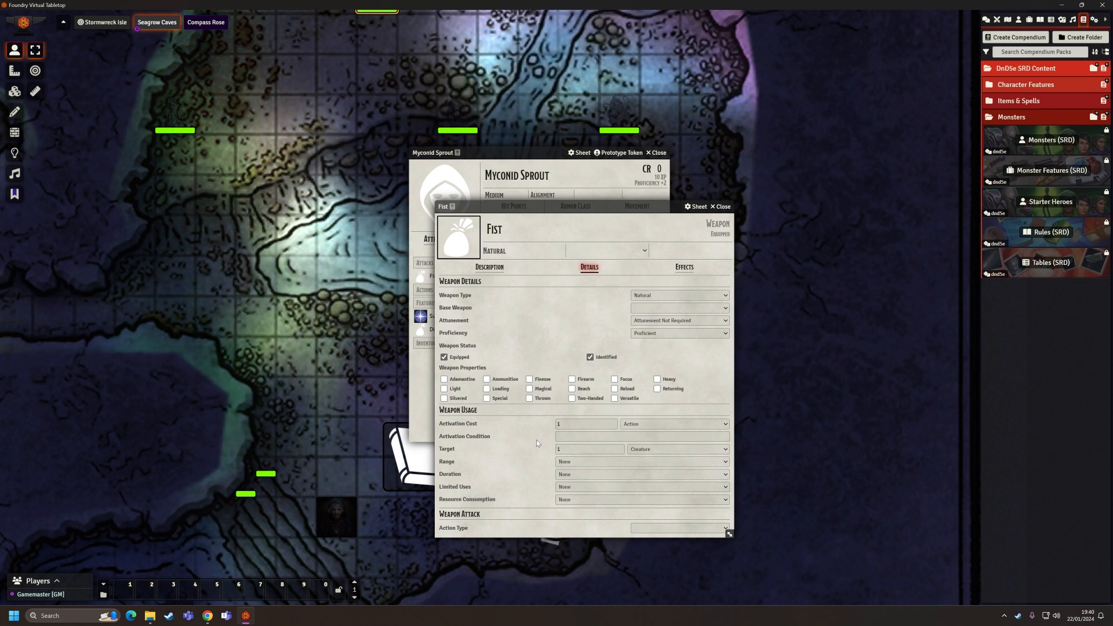
pyautogui.click(566, 462)
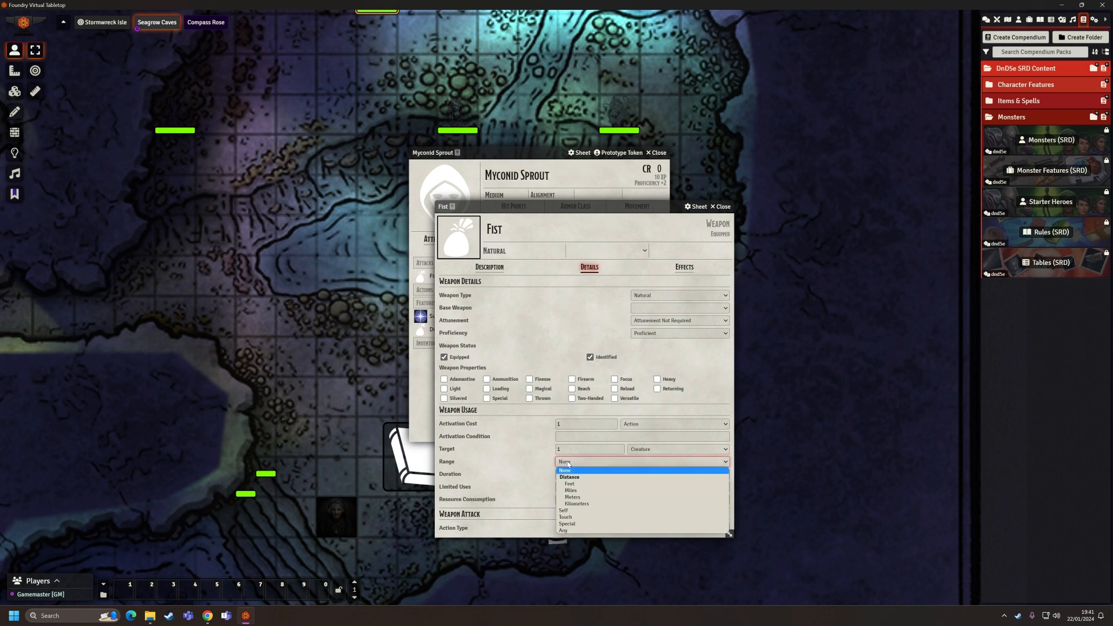
pyautogui.click(570, 483)
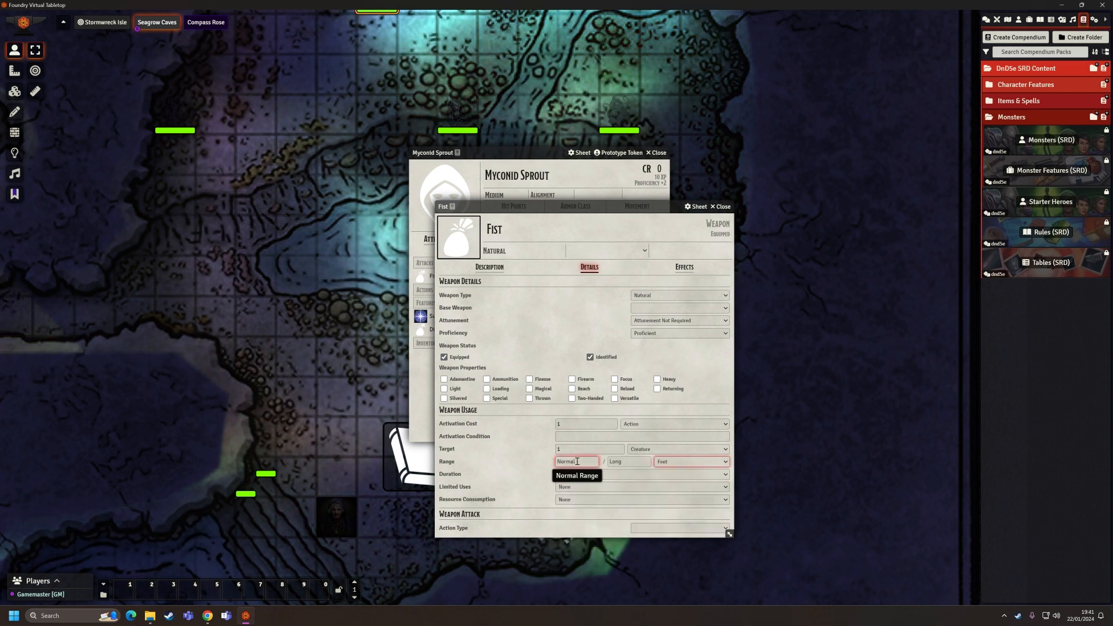
pyautogui.click(661, 462)
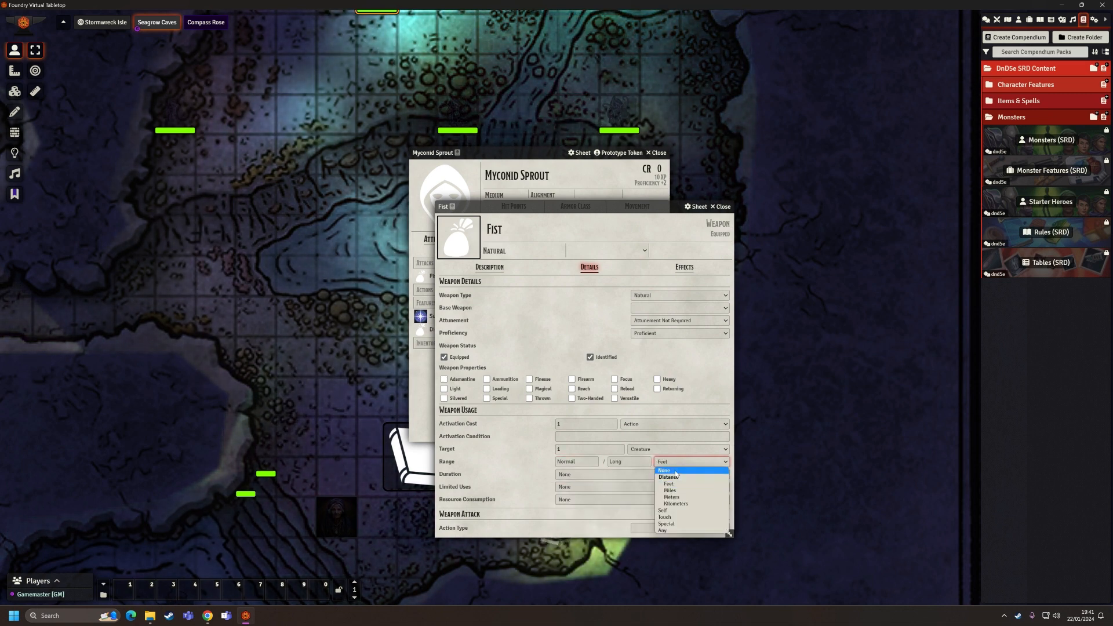
pyautogui.click(675, 472)
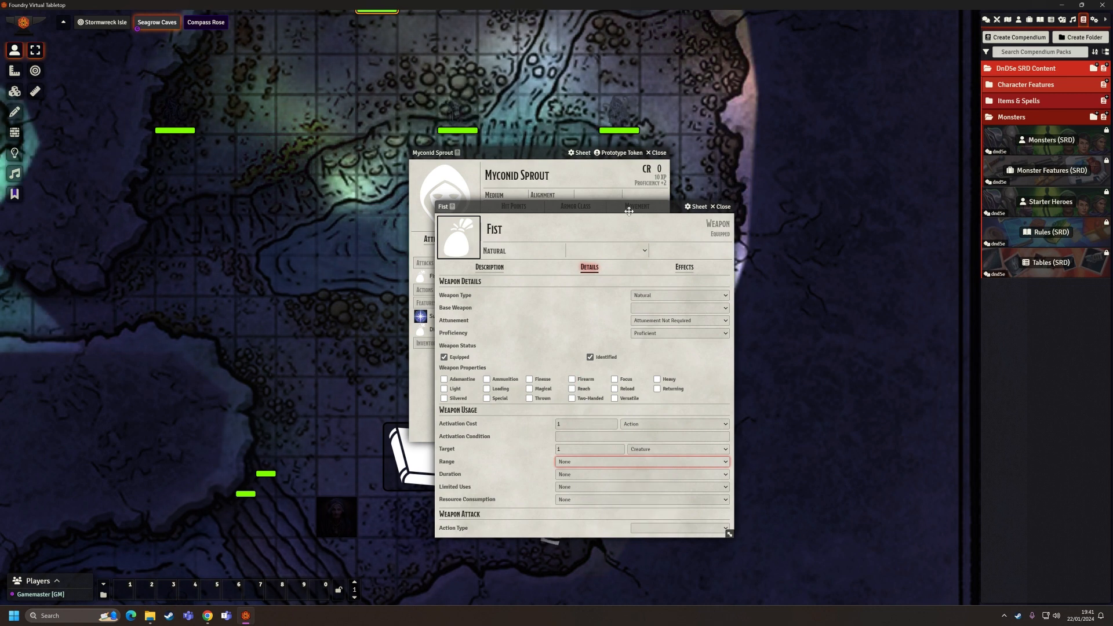
# Set the Fist weapon's action type to Melee Weapon Attack and its ability modifier to Strength.
pyautogui.moveTo(626, 203); pyautogui.dragTo(586, 90)
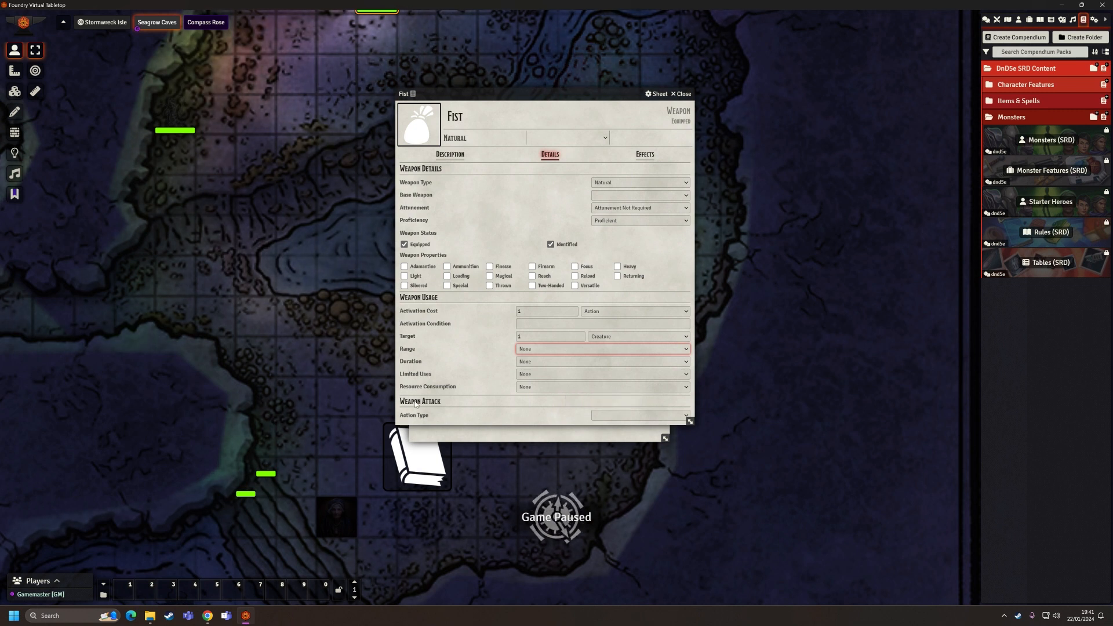
pyautogui.click(602, 416)
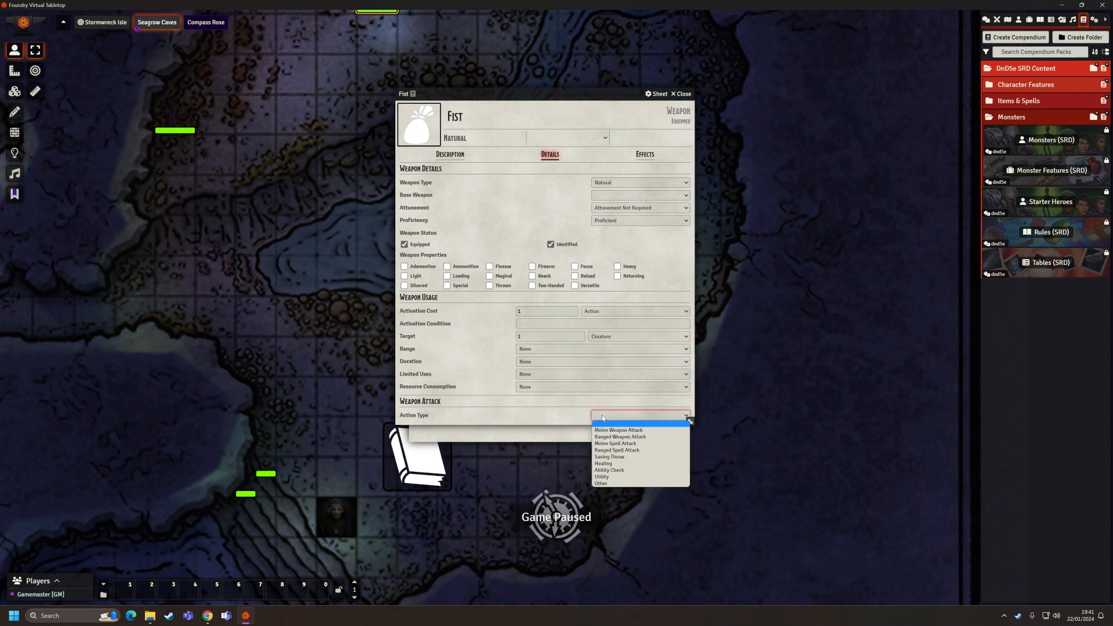
pyautogui.click(639, 430)
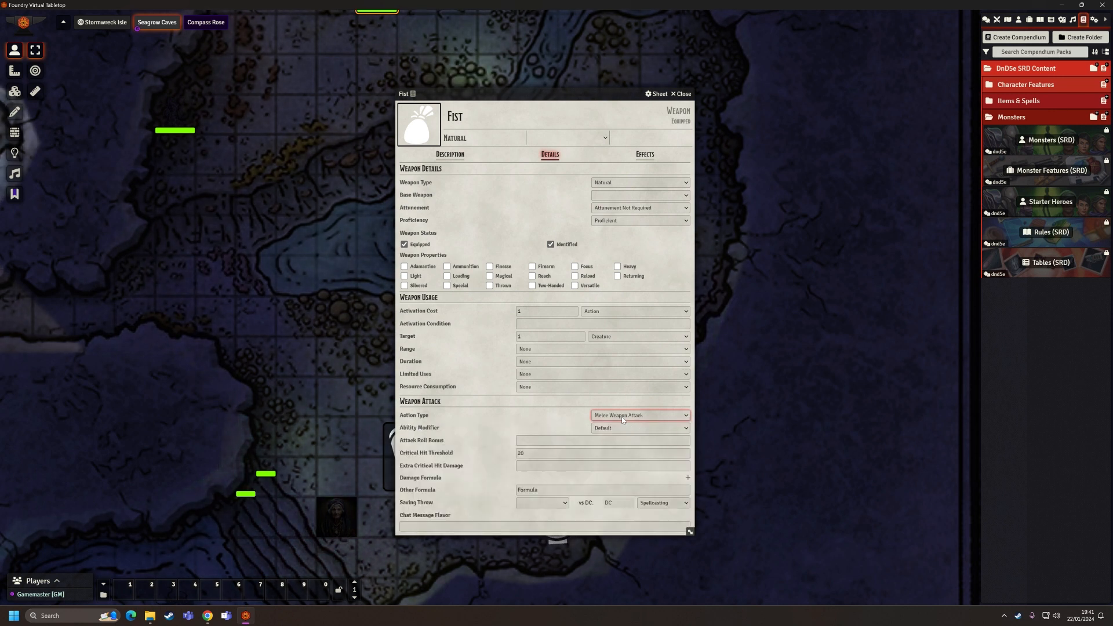
pyautogui.click(621, 430)
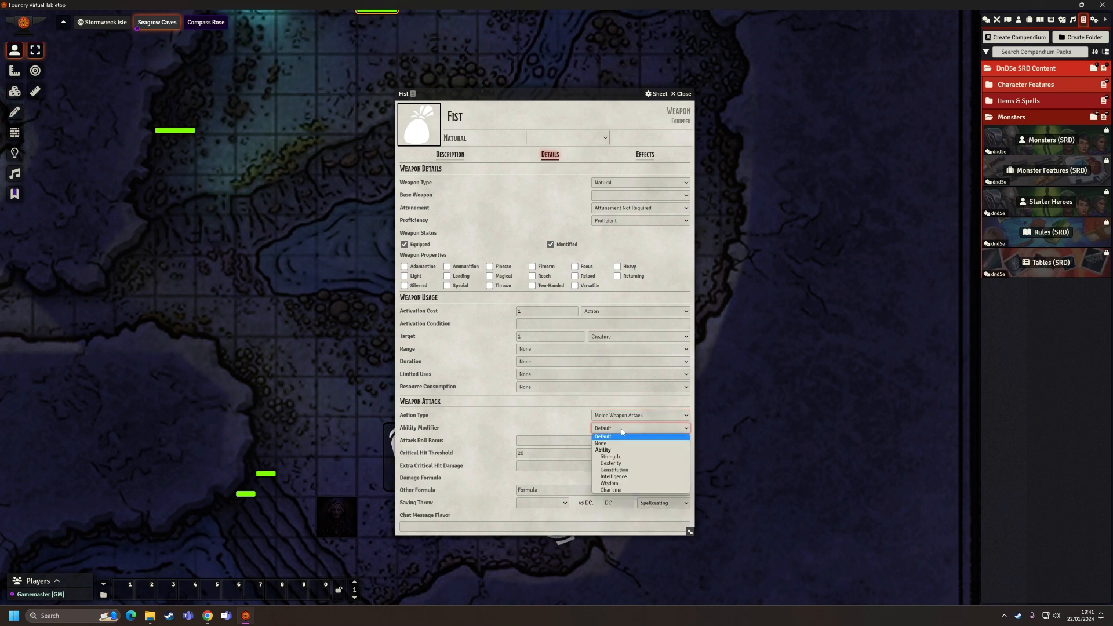
pyautogui.click(636, 458)
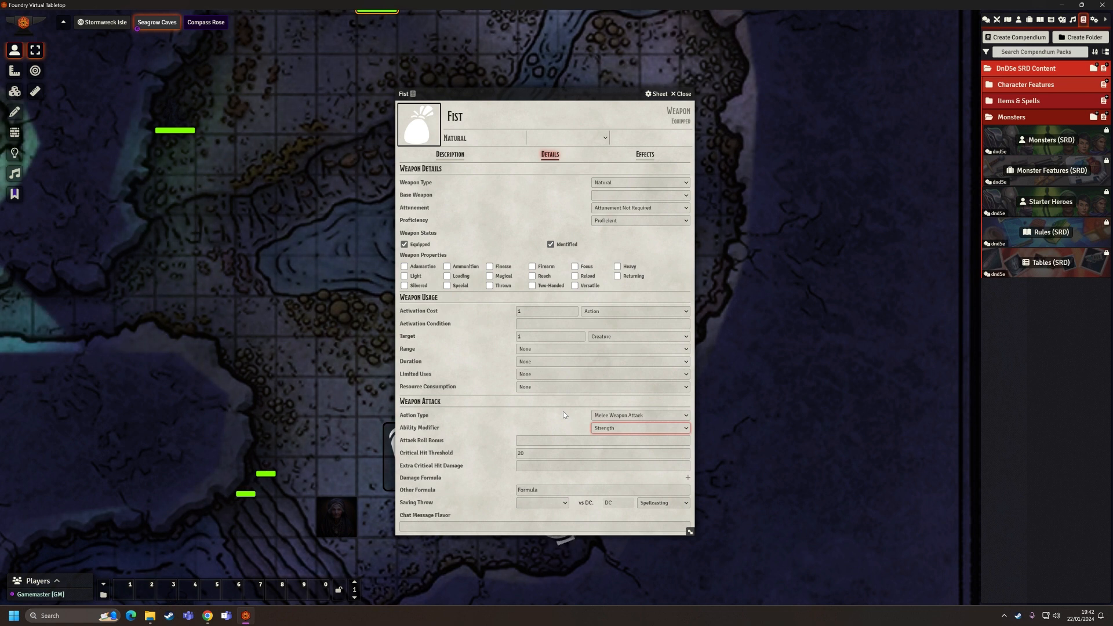
# Try attack roll bonuses of +1 and -1 on the Fist weapon and clear the bonus again.
pyautogui.click(549, 440)
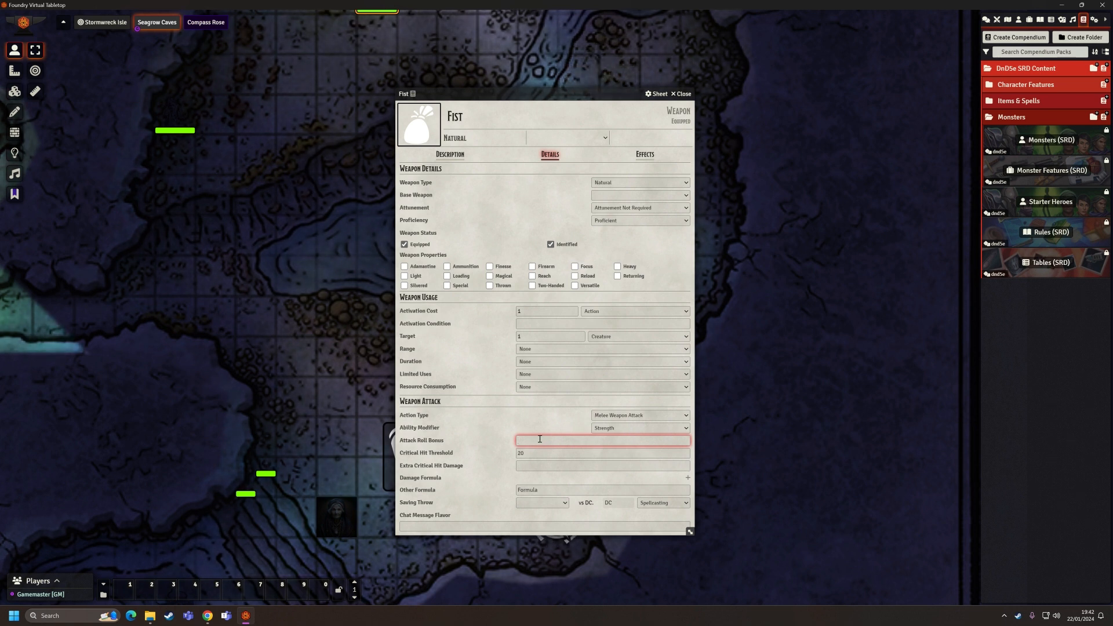
pyautogui.write('+1')
pyautogui.press('Return')
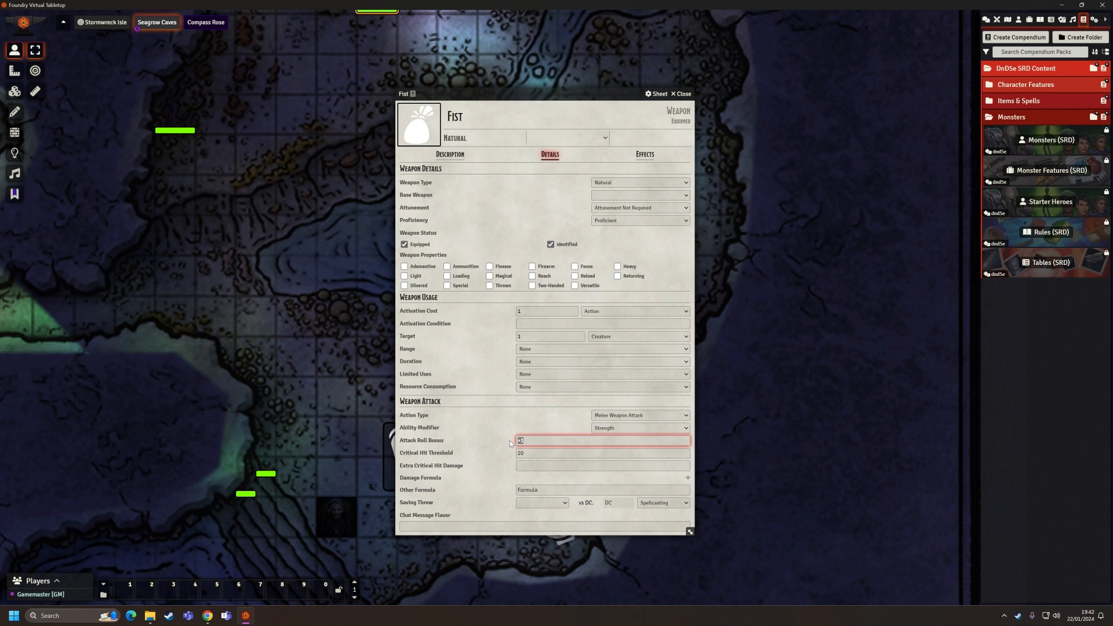
pyautogui.write('-1')
pyautogui.press('BackSpace')
pyautogui.press('BackSpace')
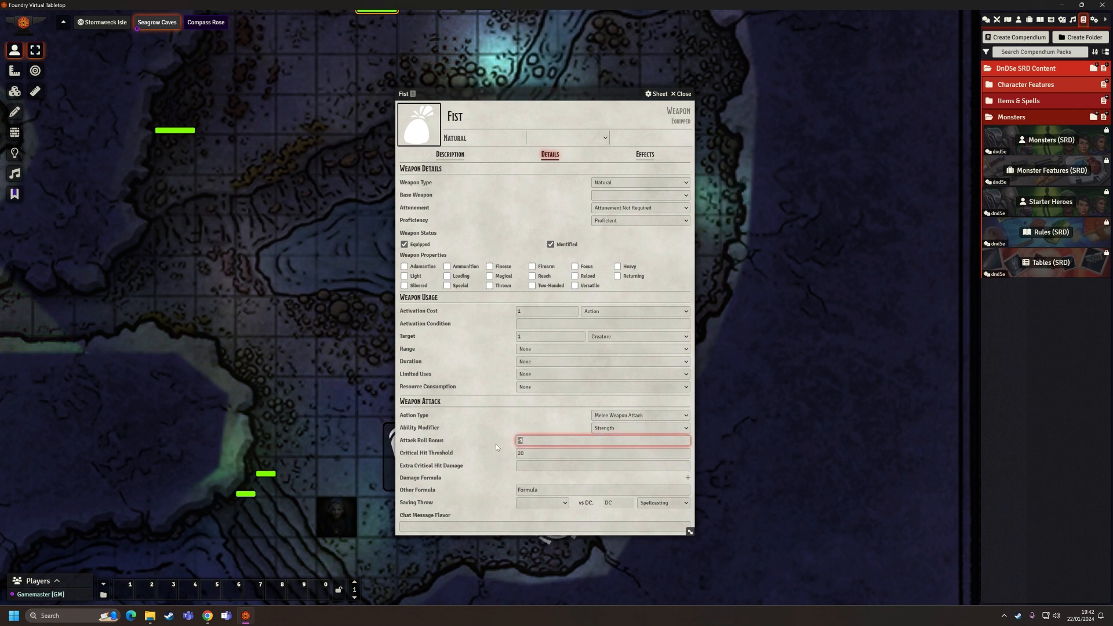
pyautogui.click(500, 454)
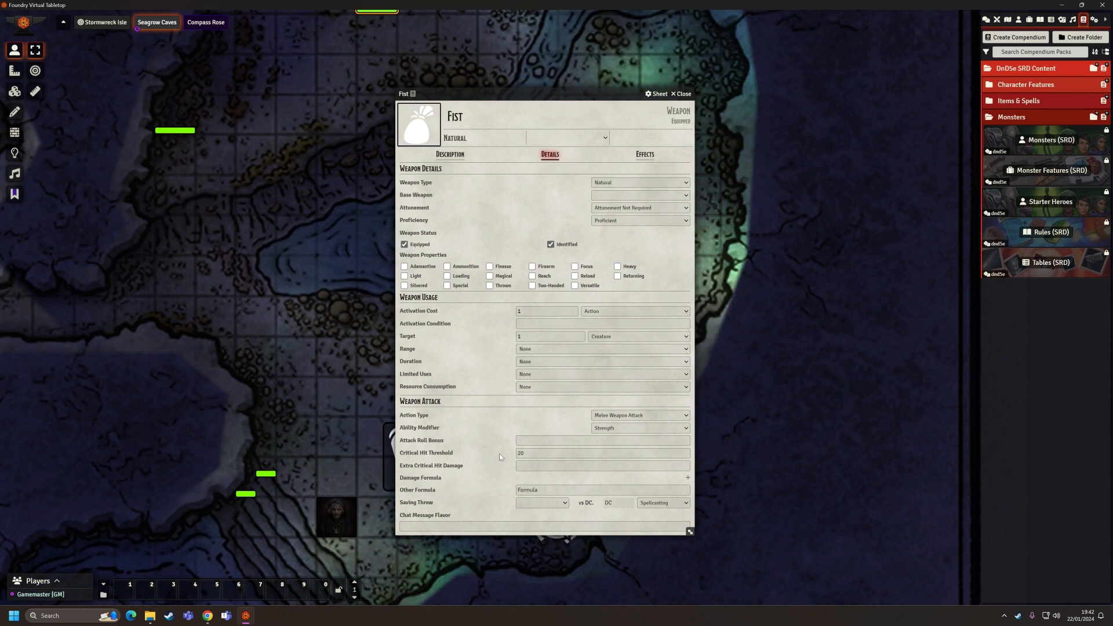
pyautogui.click(527, 453)
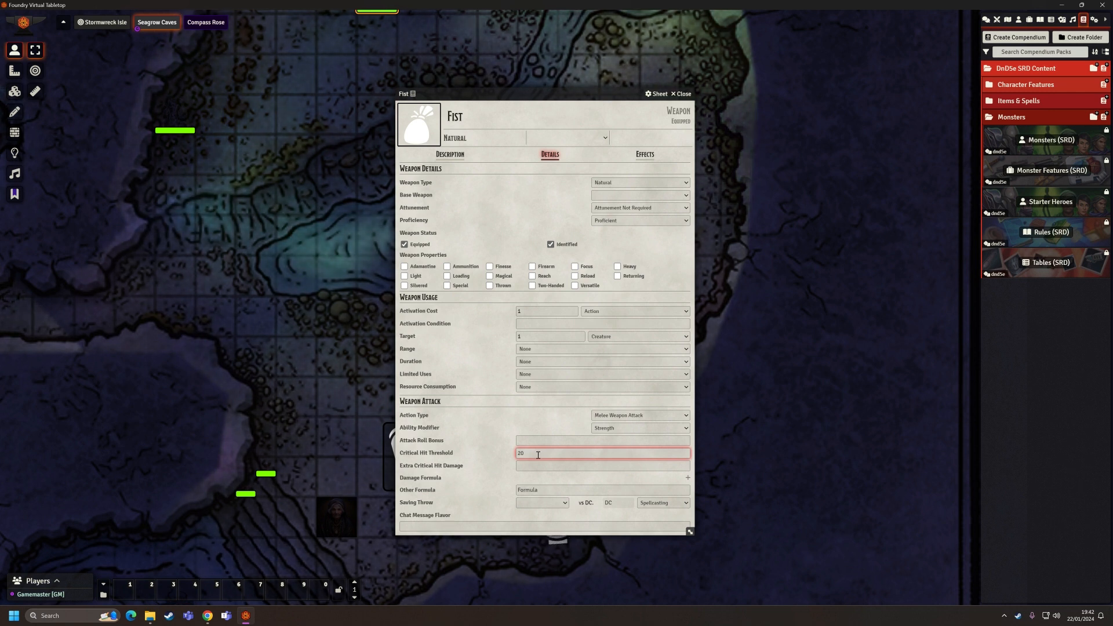
pyautogui.click(482, 467)
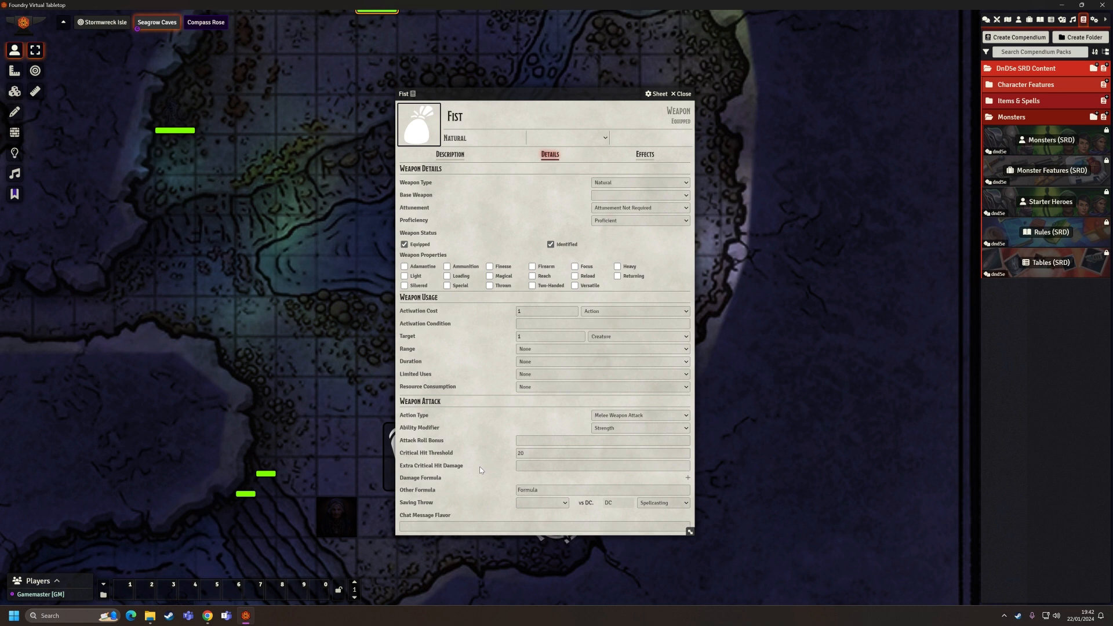
pyautogui.click(523, 466)
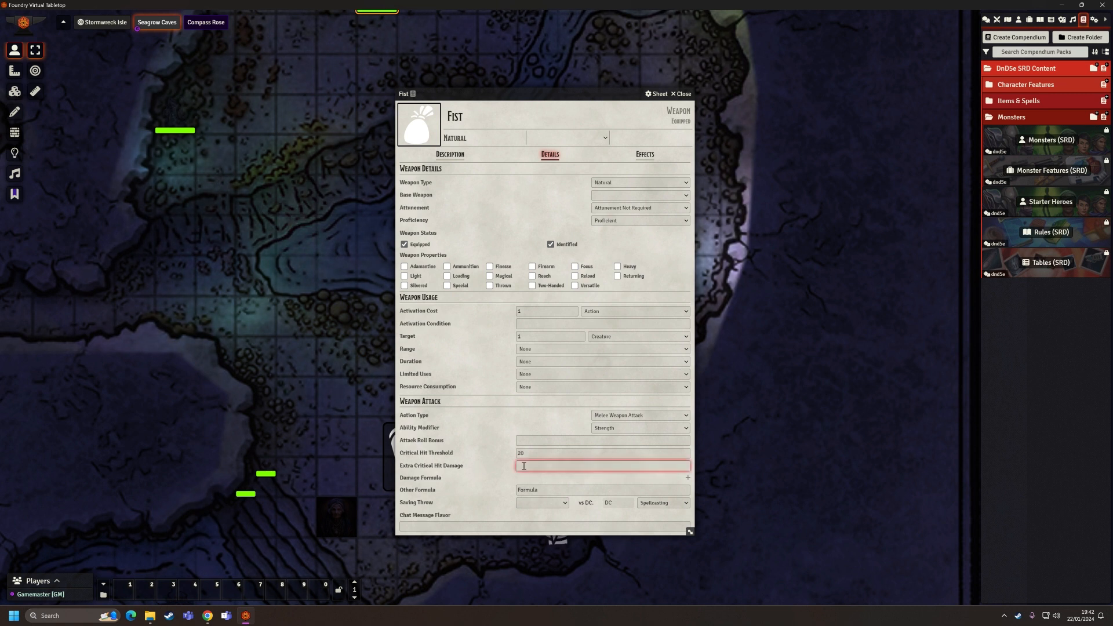
pyautogui.click(488, 468)
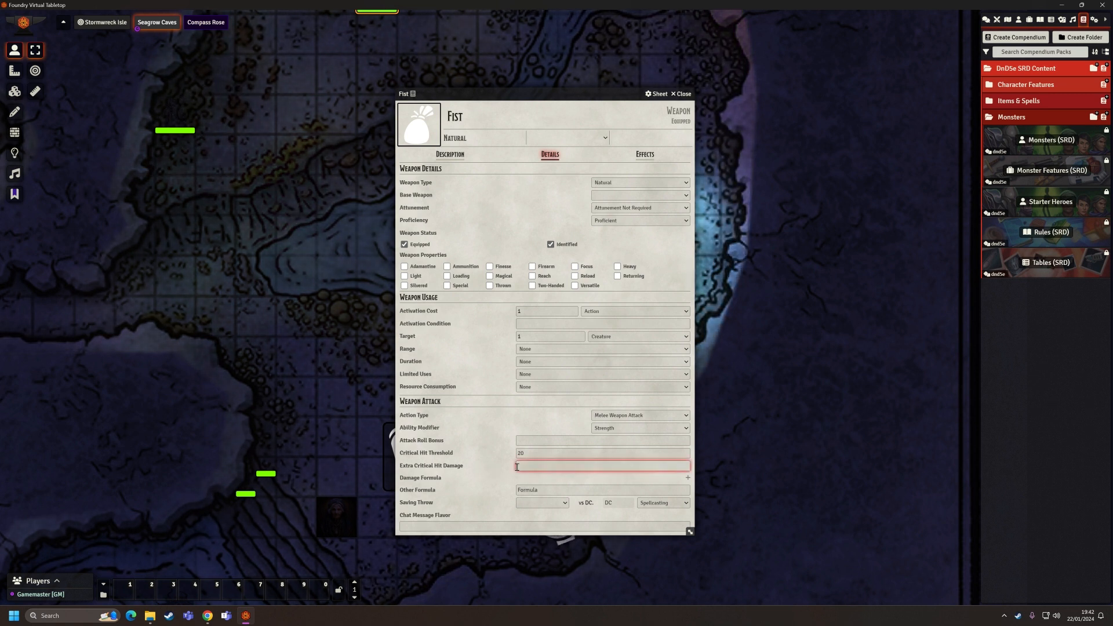
pyautogui.click(688, 478)
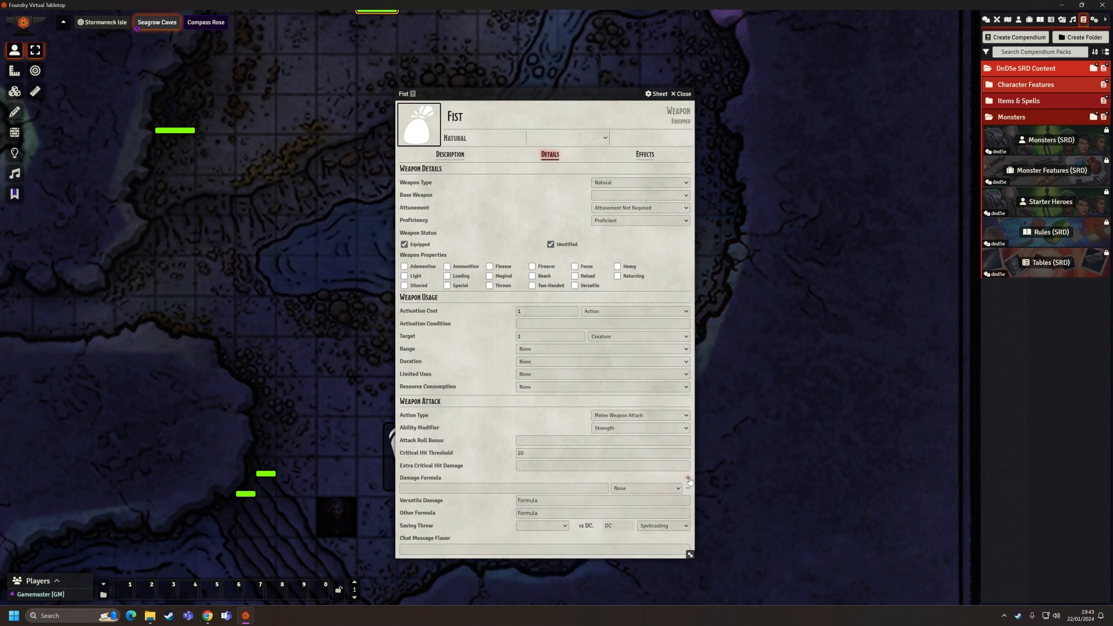
pyautogui.click(689, 490)
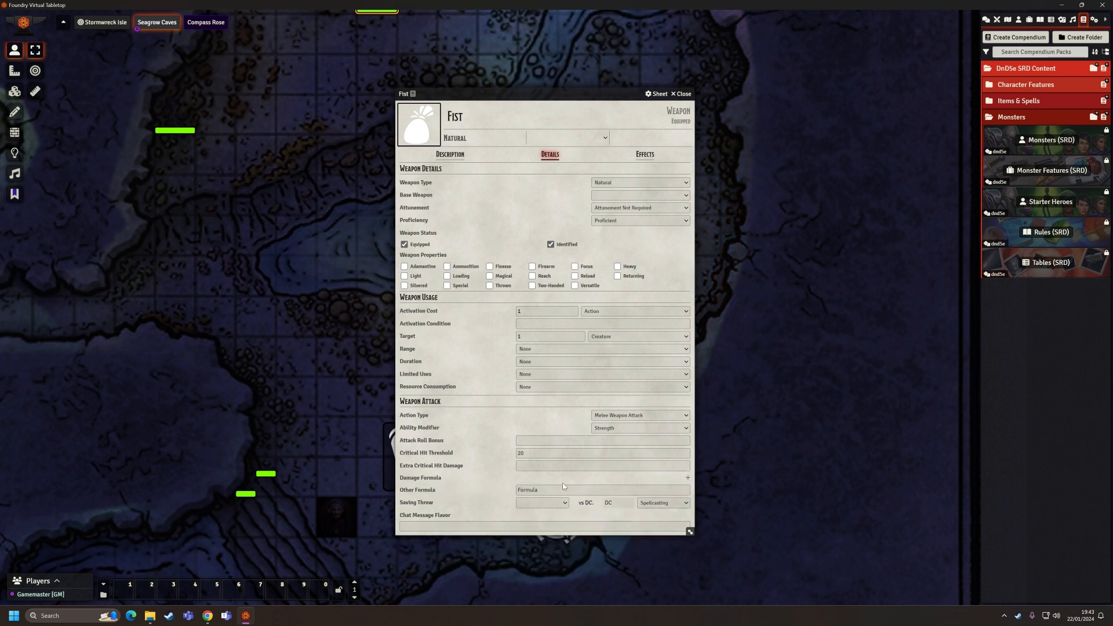
pyautogui.click(687, 479)
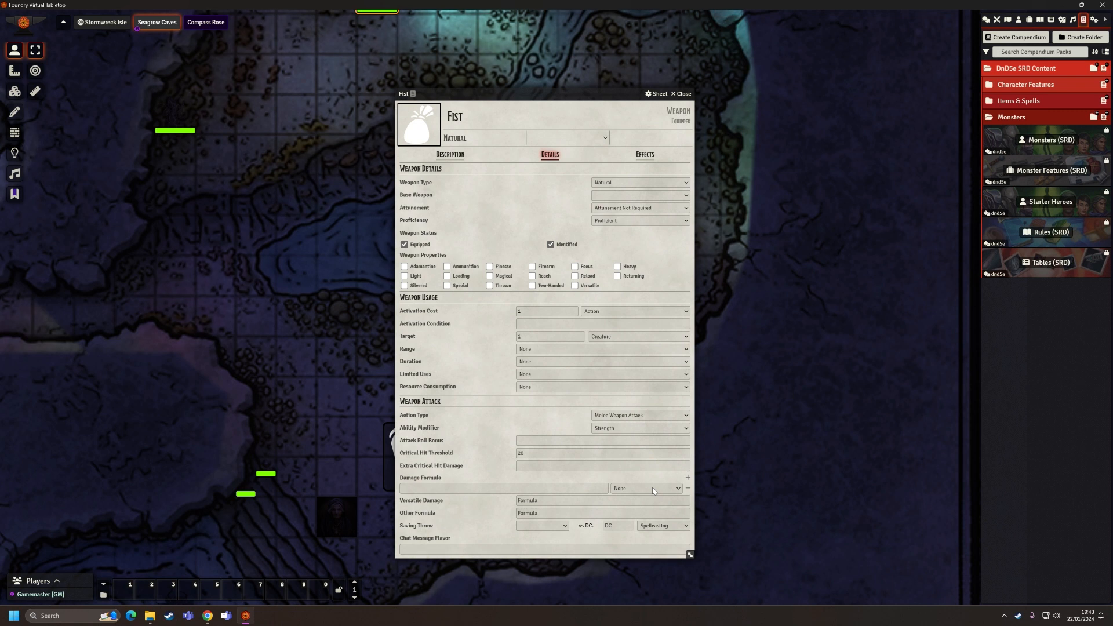
pyautogui.click(476, 489)
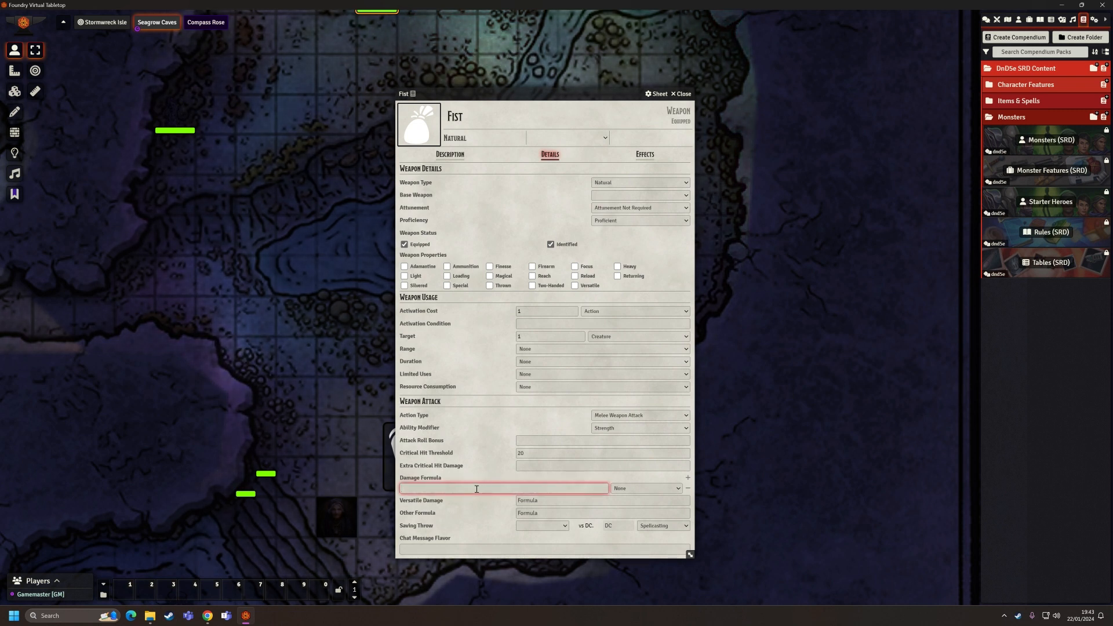
pyautogui.write('1d')
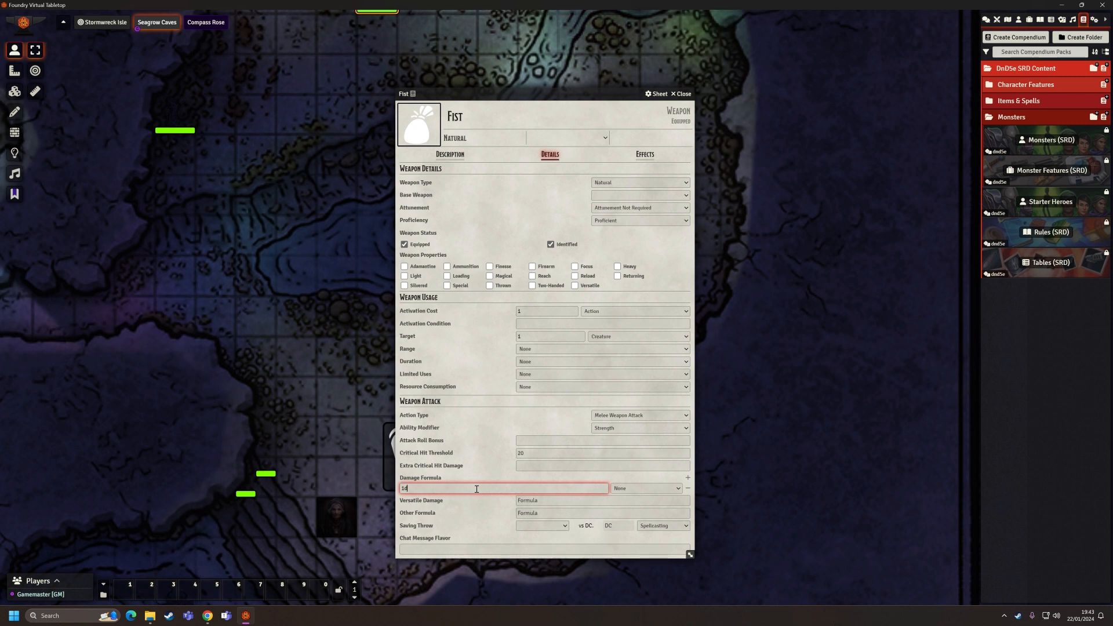
pyautogui.write('4+@mod')
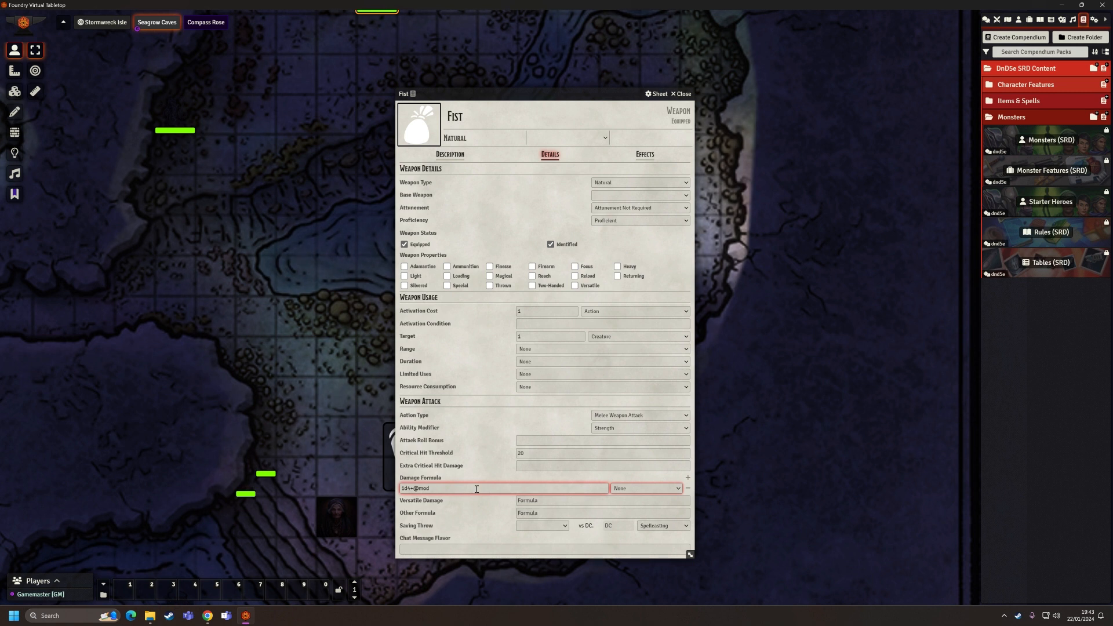
pyautogui.click(545, 468)
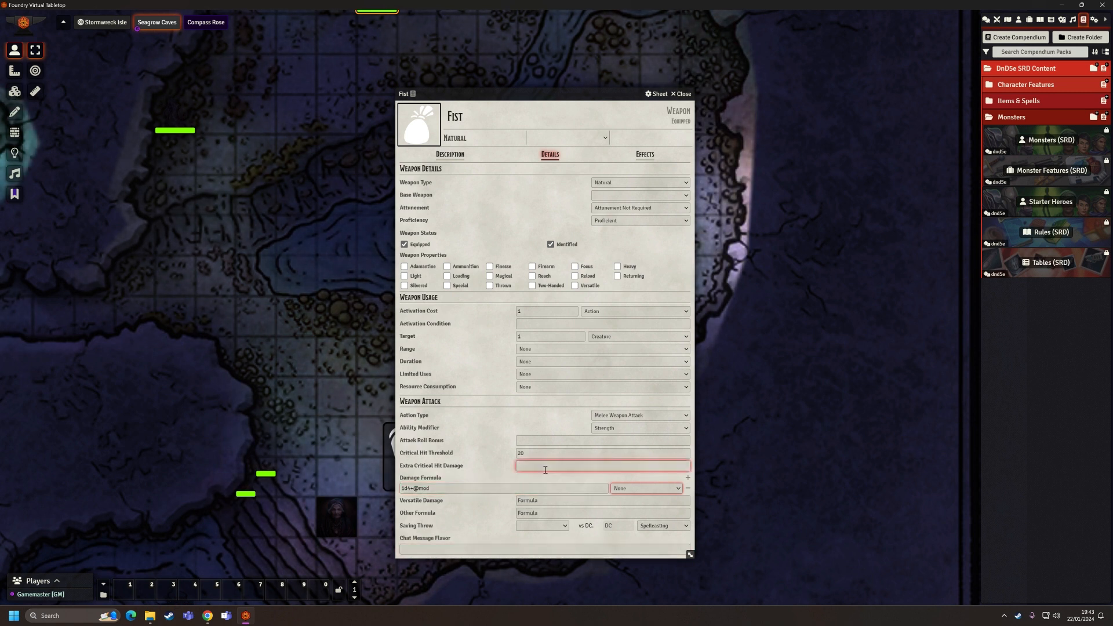
pyautogui.click(520, 474)
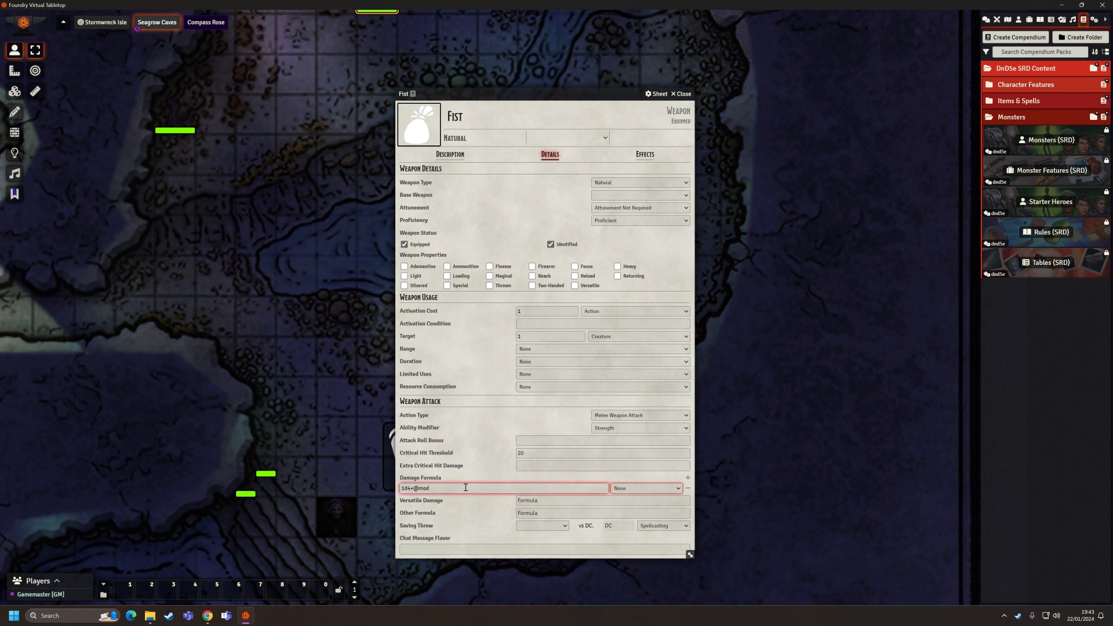
pyautogui.press('Tab')
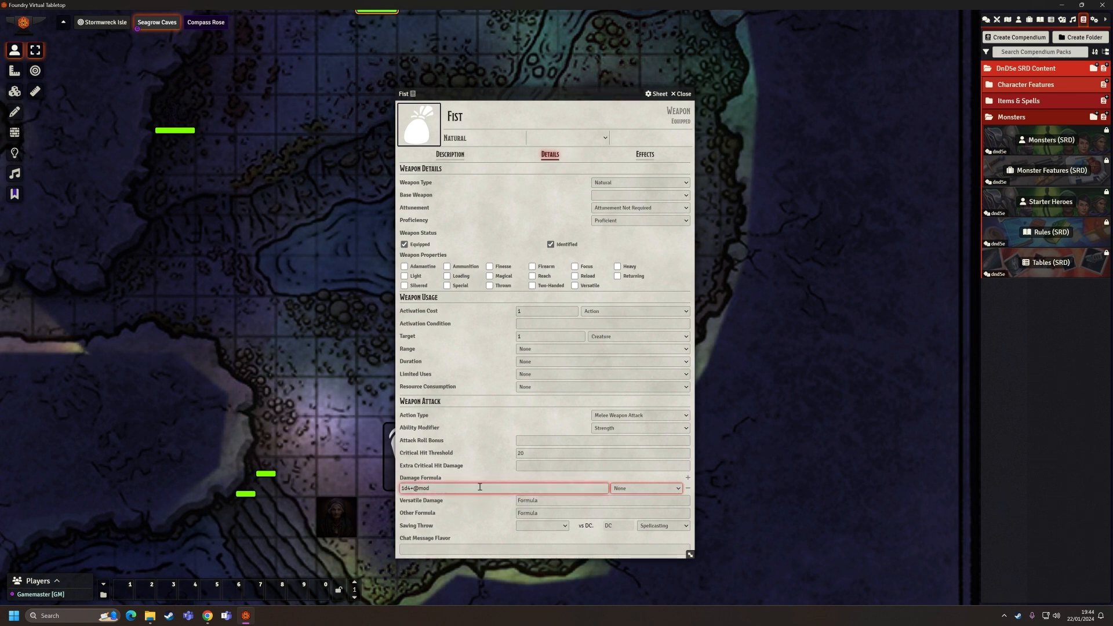
pyautogui.click(629, 490)
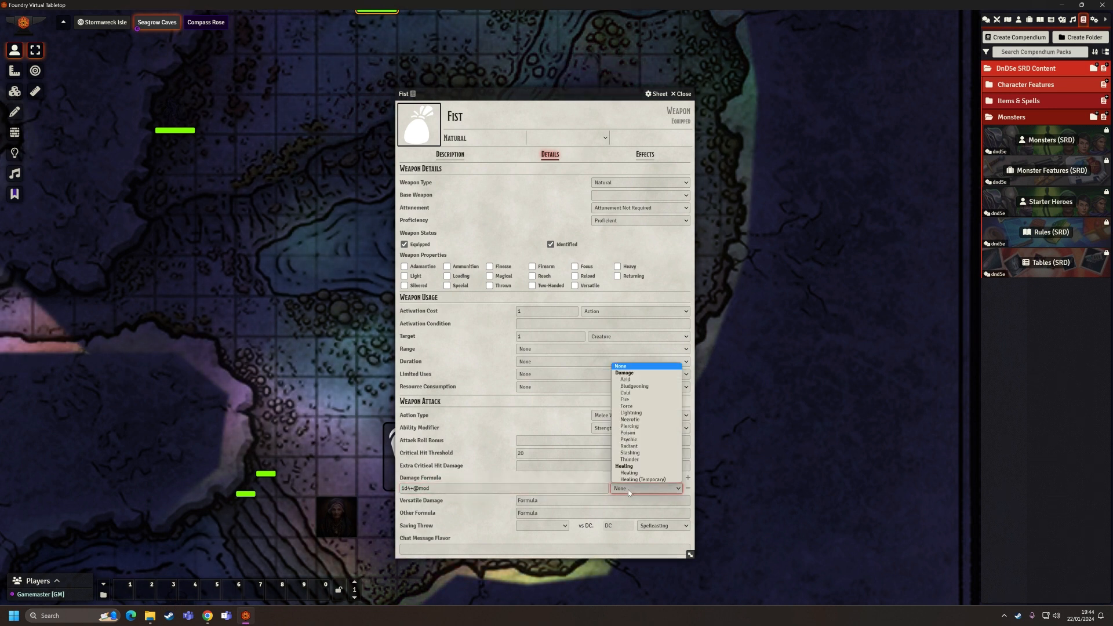
pyautogui.click(646, 387)
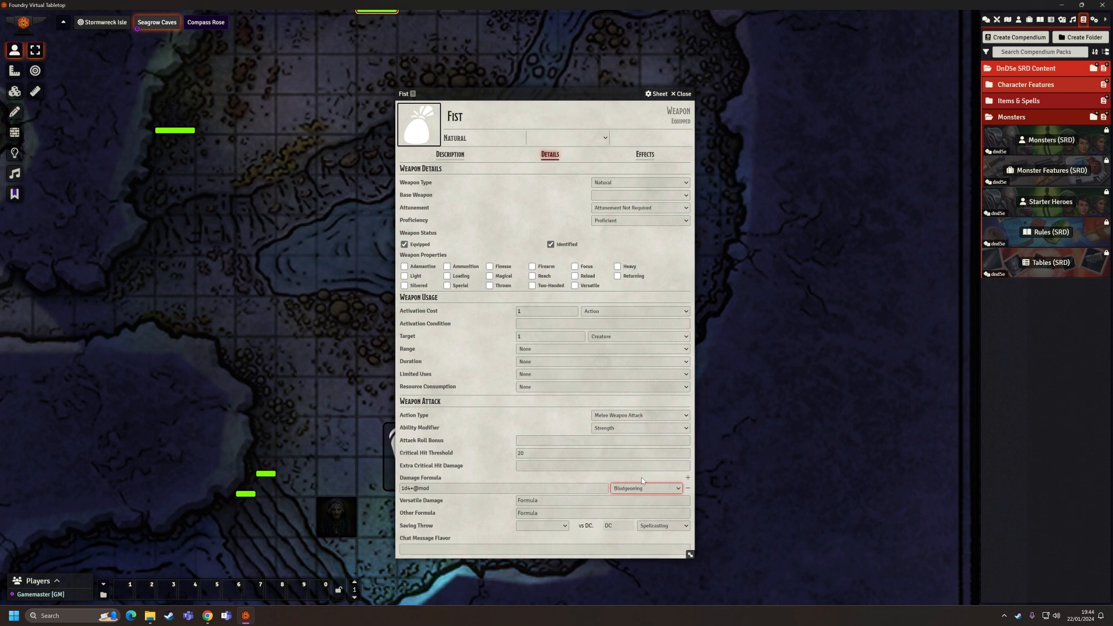
# Add a second damage formula of 1d4 with the Poison damage type to the Fist weapon.
pyautogui.click(687, 479)
pyautogui.click(559, 496)
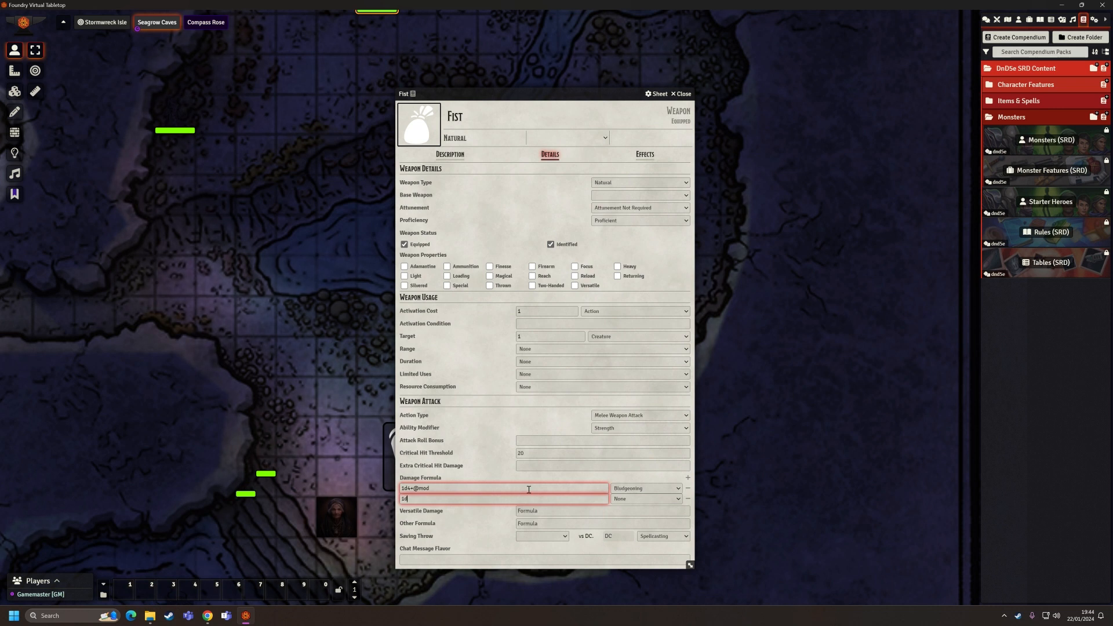
pyautogui.click(640, 498)
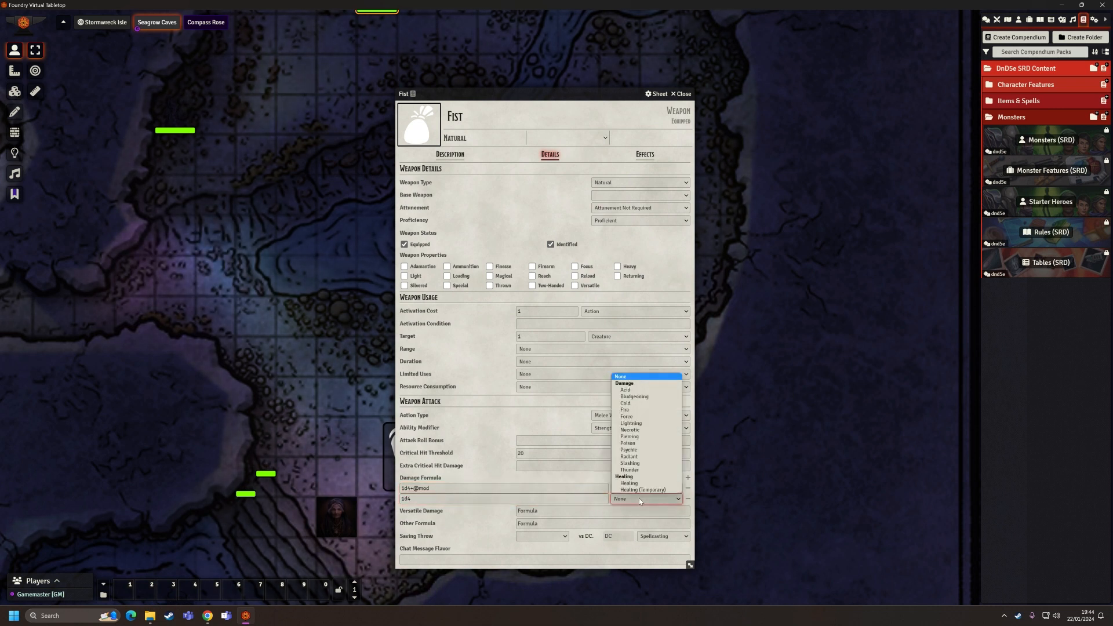
pyautogui.click(628, 443)
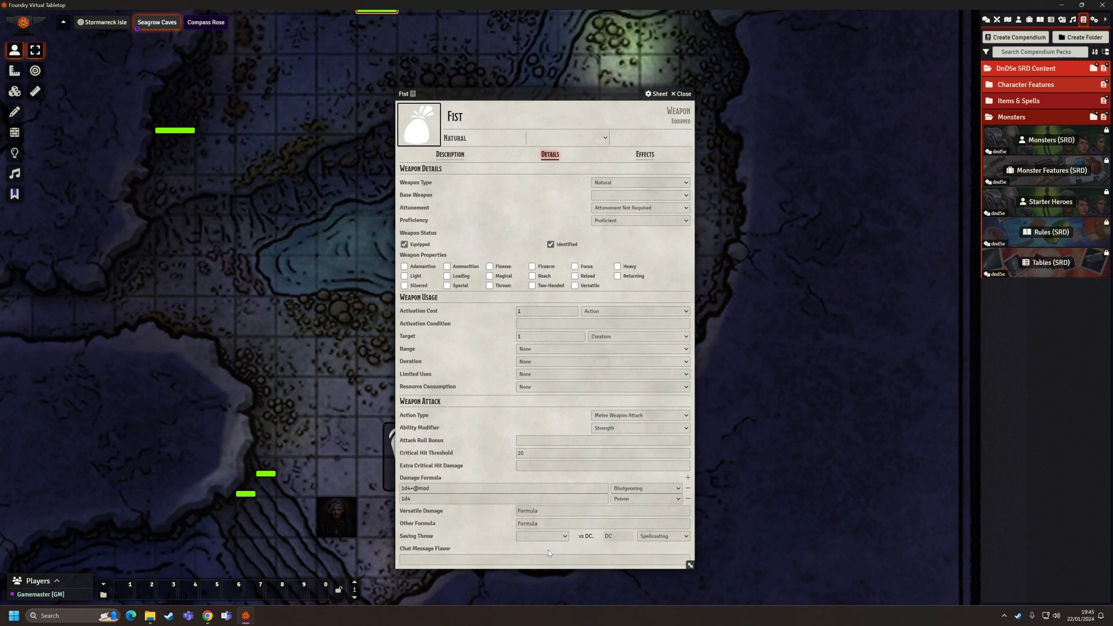
# Set the Fist weapon's chat message flavor to "You got Fisted!" and close its sheet.
pyautogui.click(454, 559)
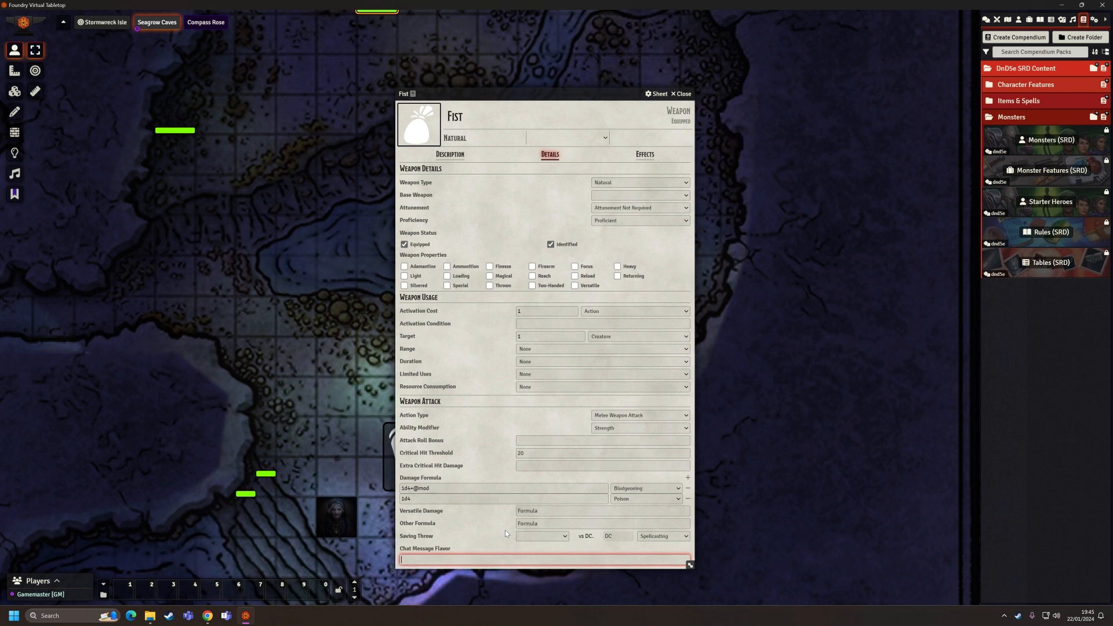
pyautogui.write('You got fisted')
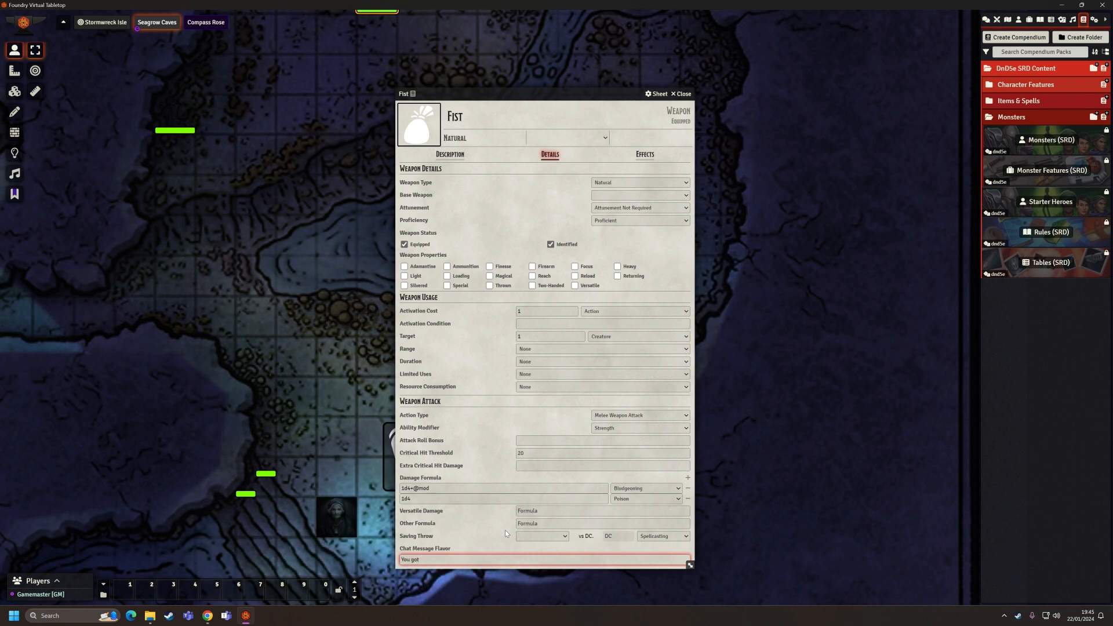
pyautogui.write('!')
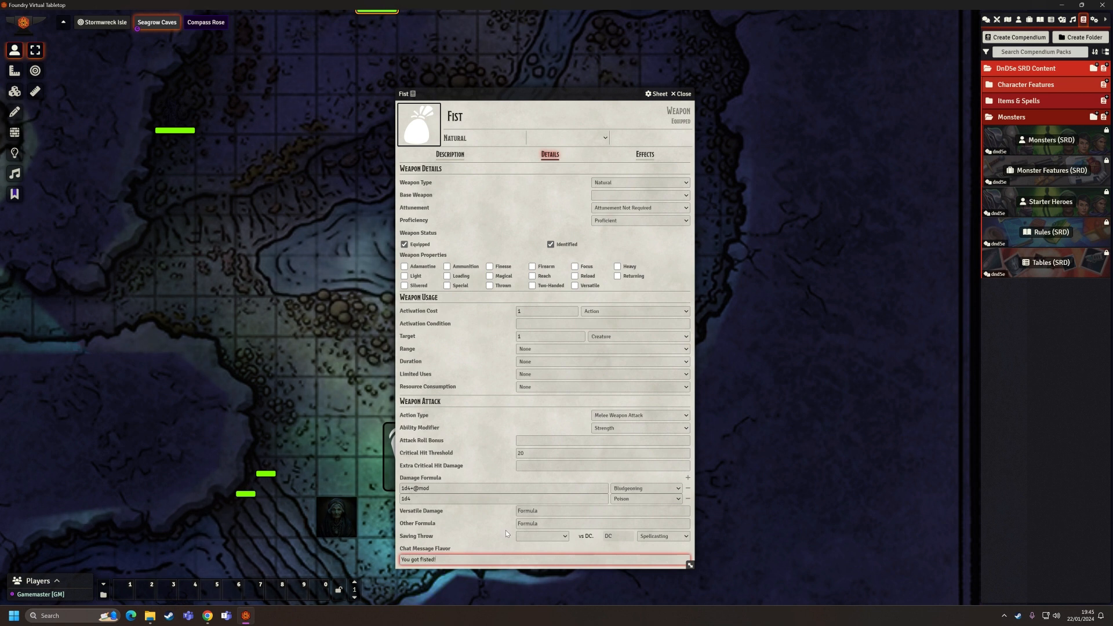
pyautogui.click(489, 541)
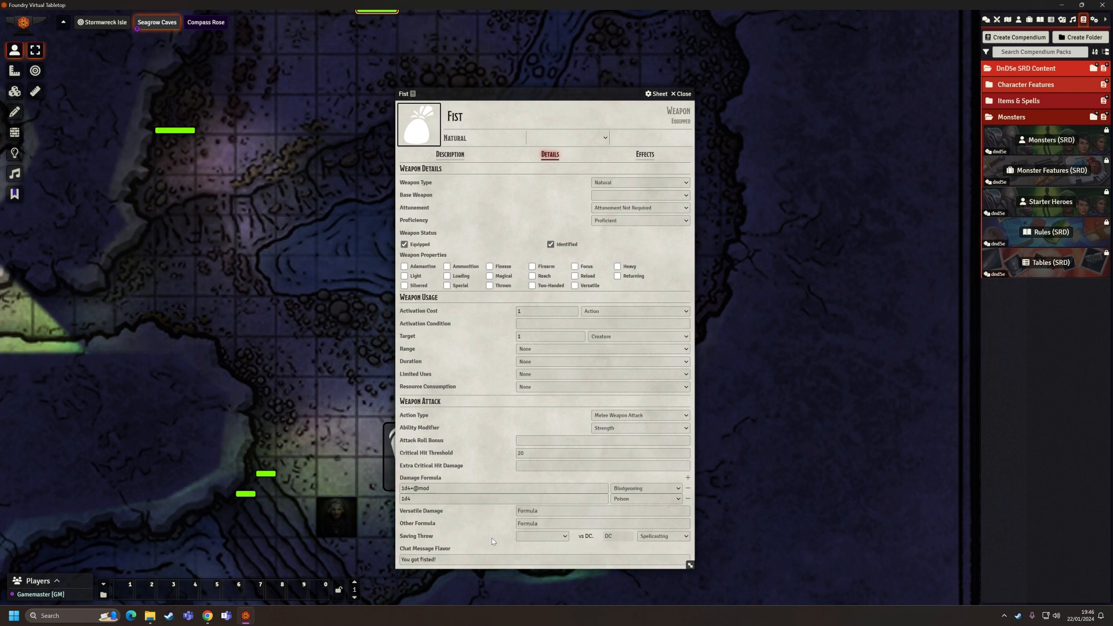
pyautogui.click(683, 93)
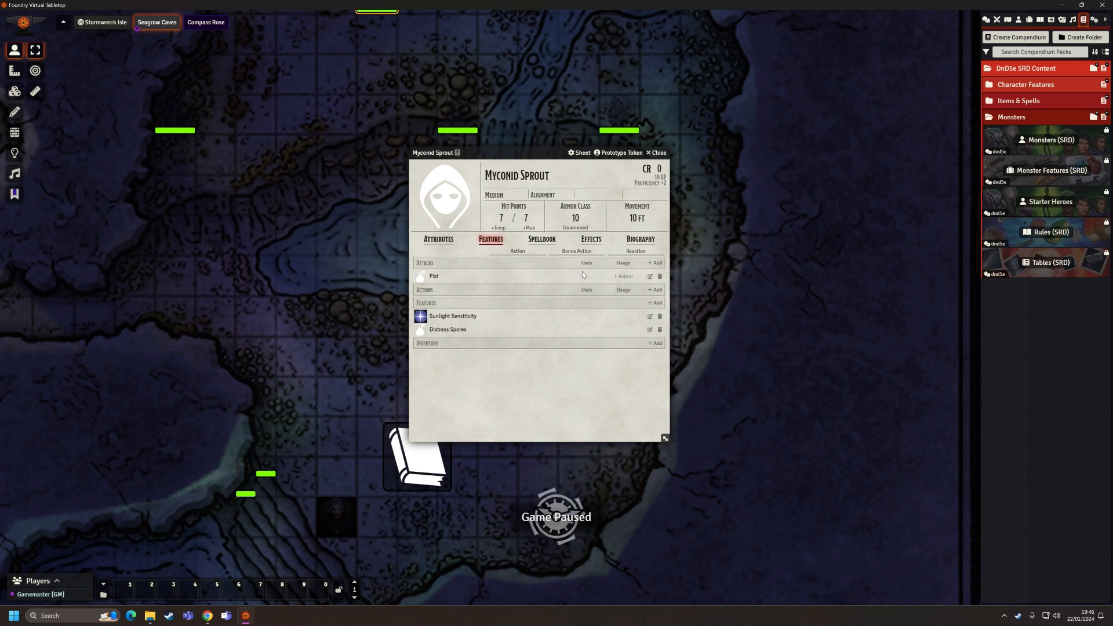
# Add a new weapon to the Myconid Sprout's attacks and name it "Rapport Spores".
pyautogui.click(655, 263)
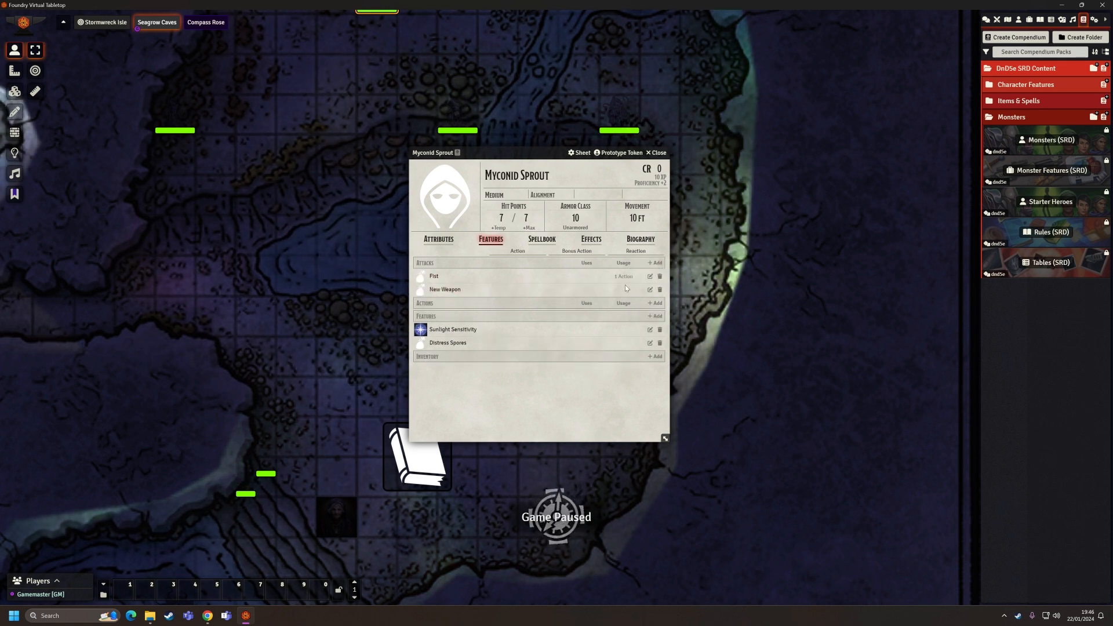
pyautogui.click(650, 289)
pyautogui.moveTo(538, 229); pyautogui.dragTo(486, 229)
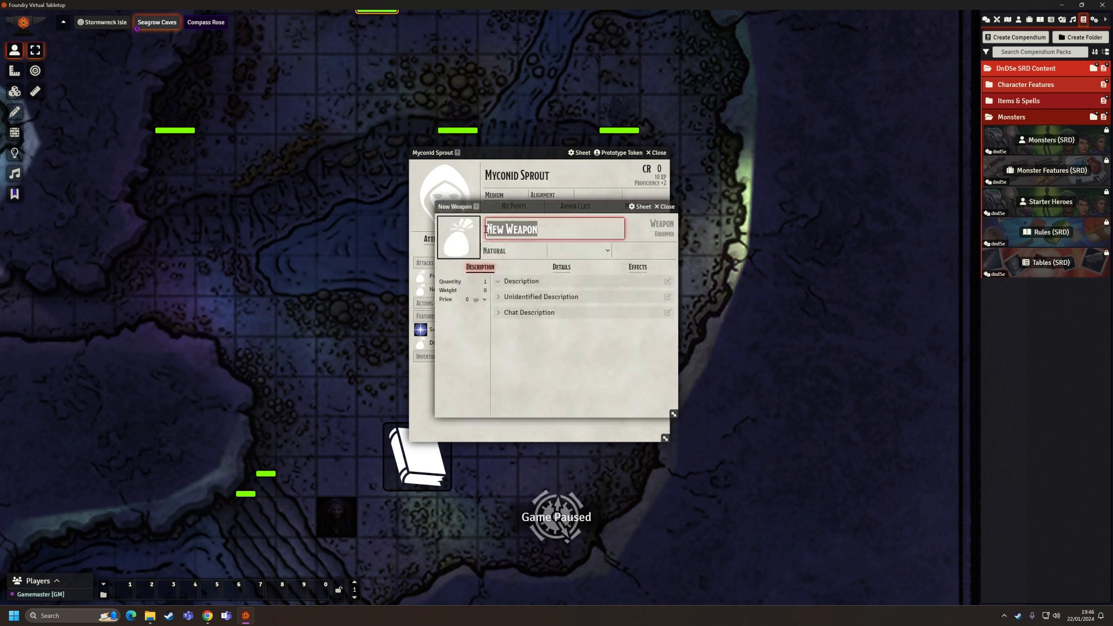
pyautogui.write('Ra')
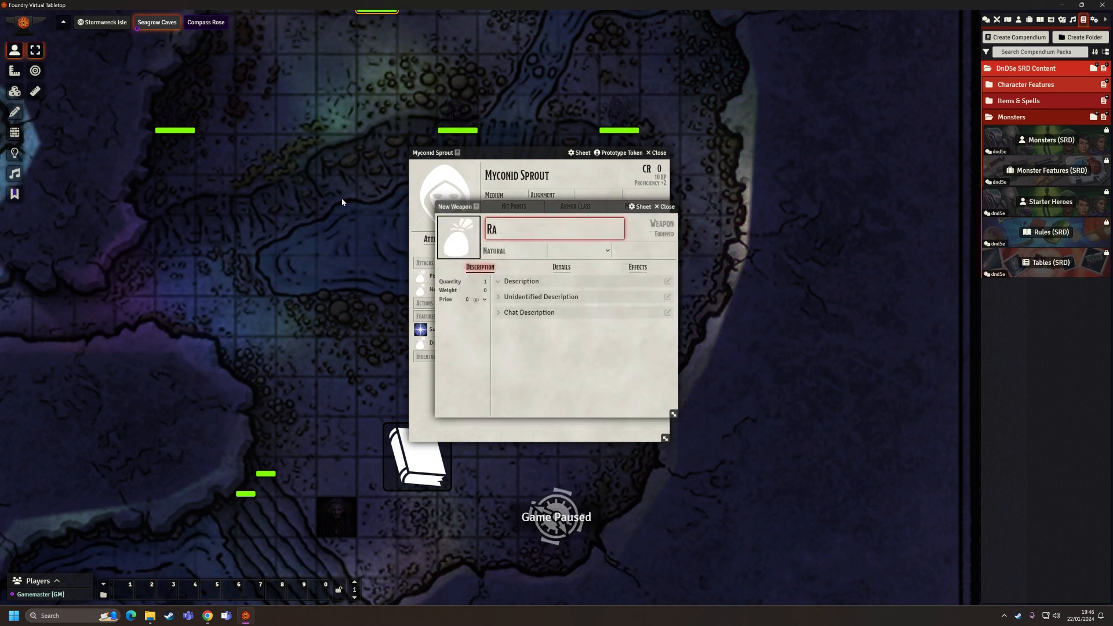
pyautogui.write('pport Spo')
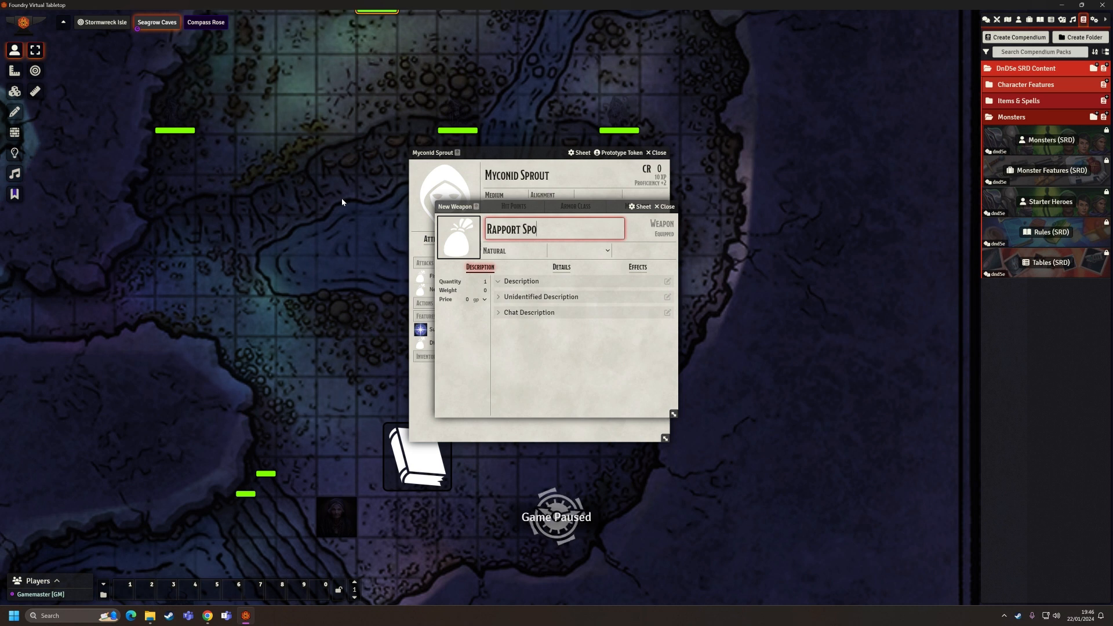
pyautogui.write('res')
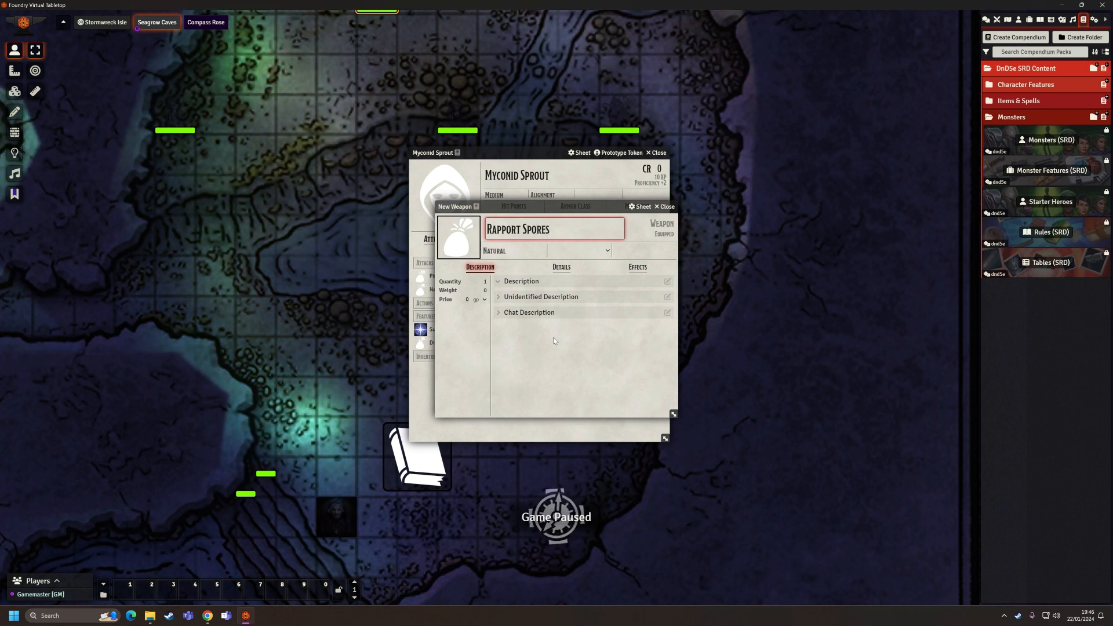
pyautogui.press('Return')
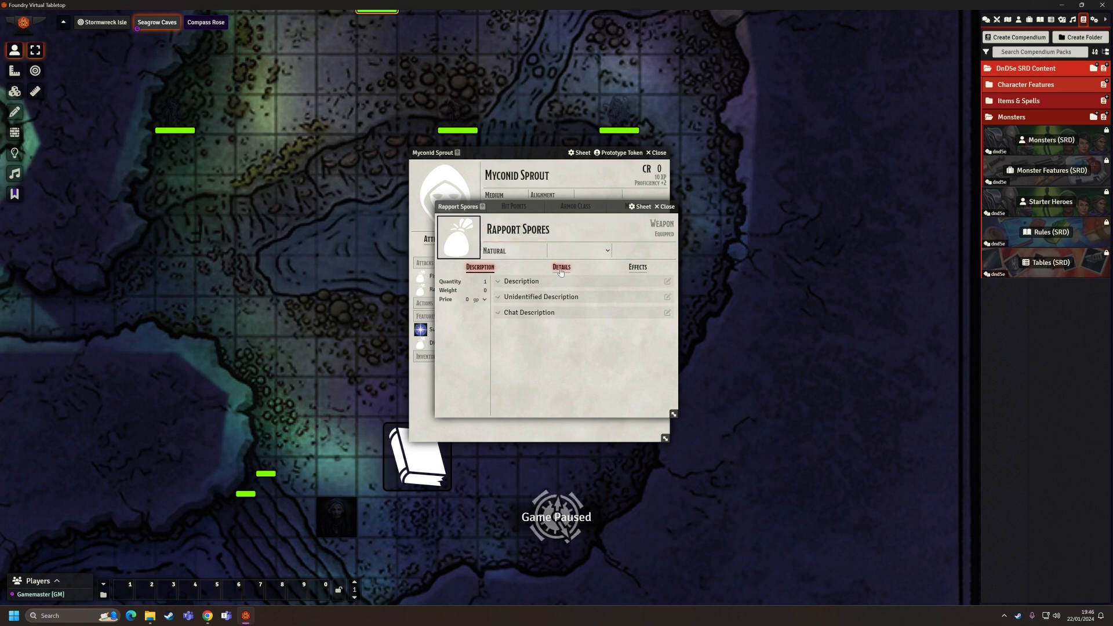
# Enter the Rapport Spores description covering its 10-foot spore radius, telepathic communication within 30 feet and 1-hour duration, and close its sheet.
pyautogui.click(561, 268)
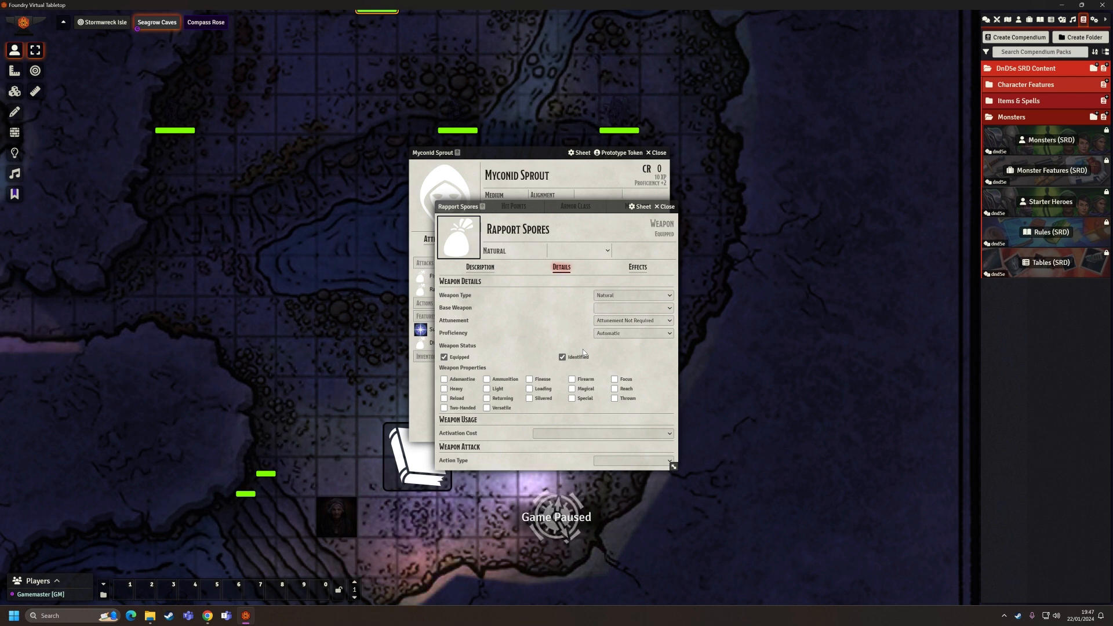
pyautogui.click(483, 267)
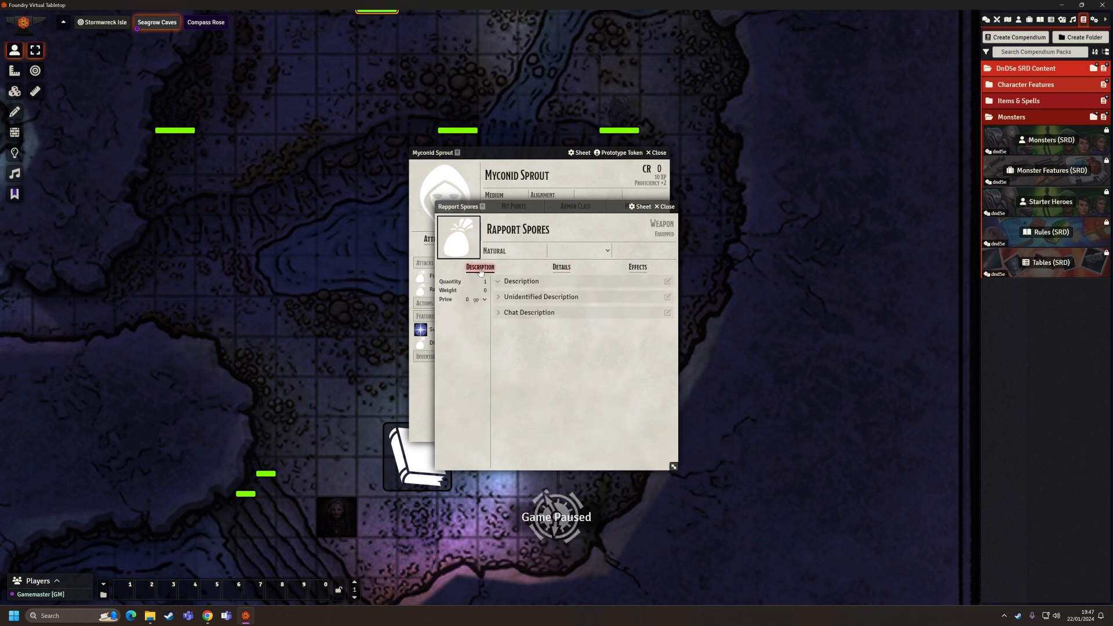
pyautogui.click(667, 282)
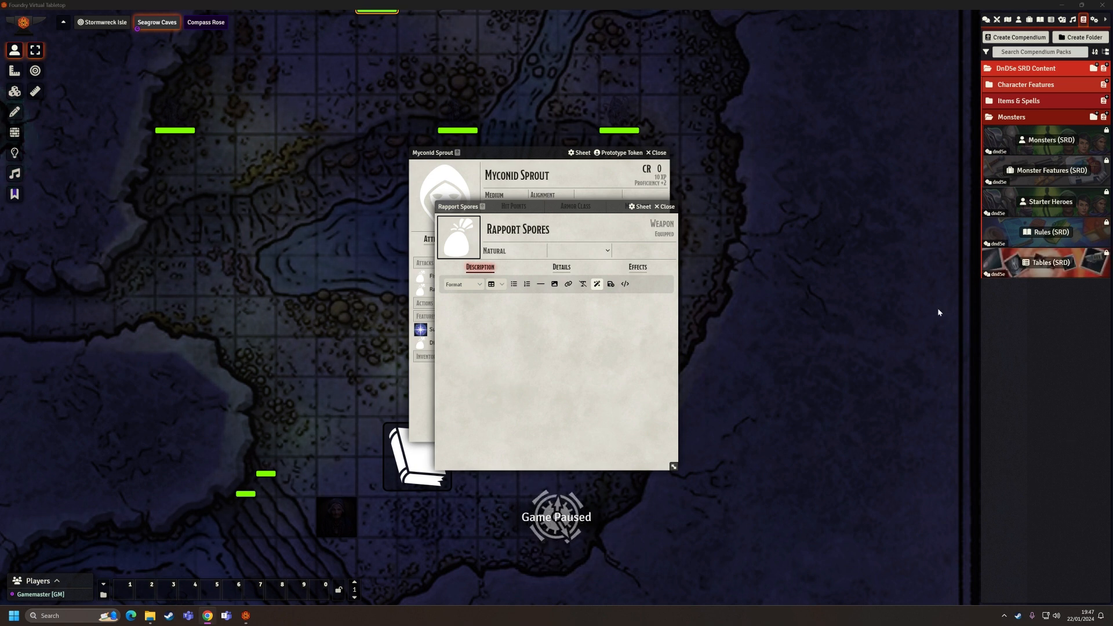
pyautogui.write("A 10-foot radius of spores extends from the myconid. These spores can go around corners and affect only creatures with an Intelligence of 2 or higher that aren't undead, constructs, or elementals. Affected creatures can communicate telepathically with one another while they are within 30 feet of each other. The effect lasts for 1 hour.")
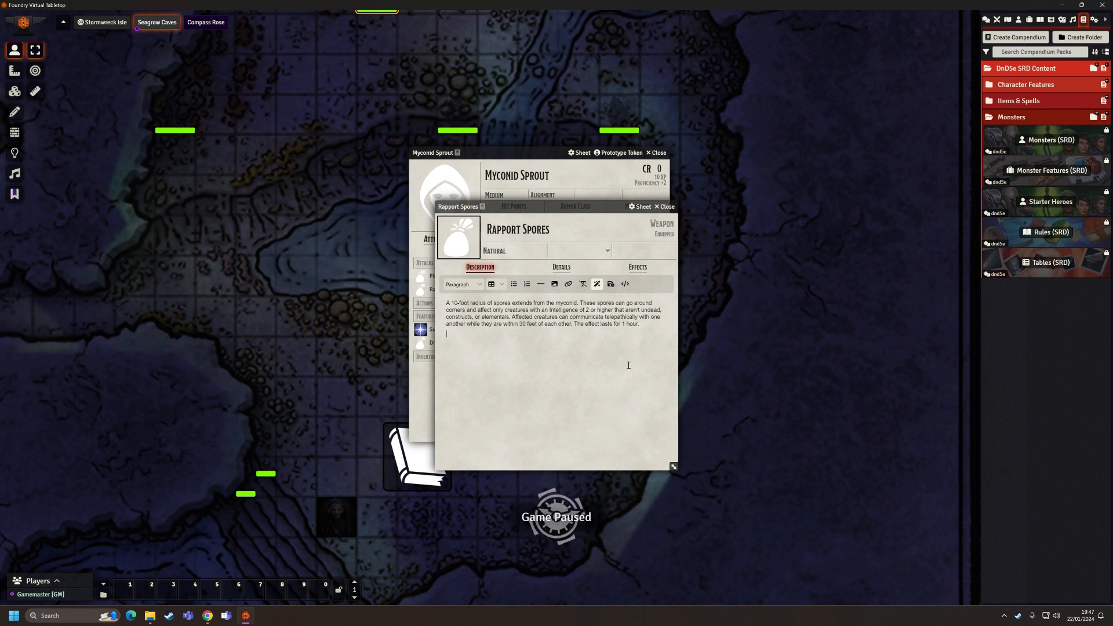
pyautogui.click(666, 206)
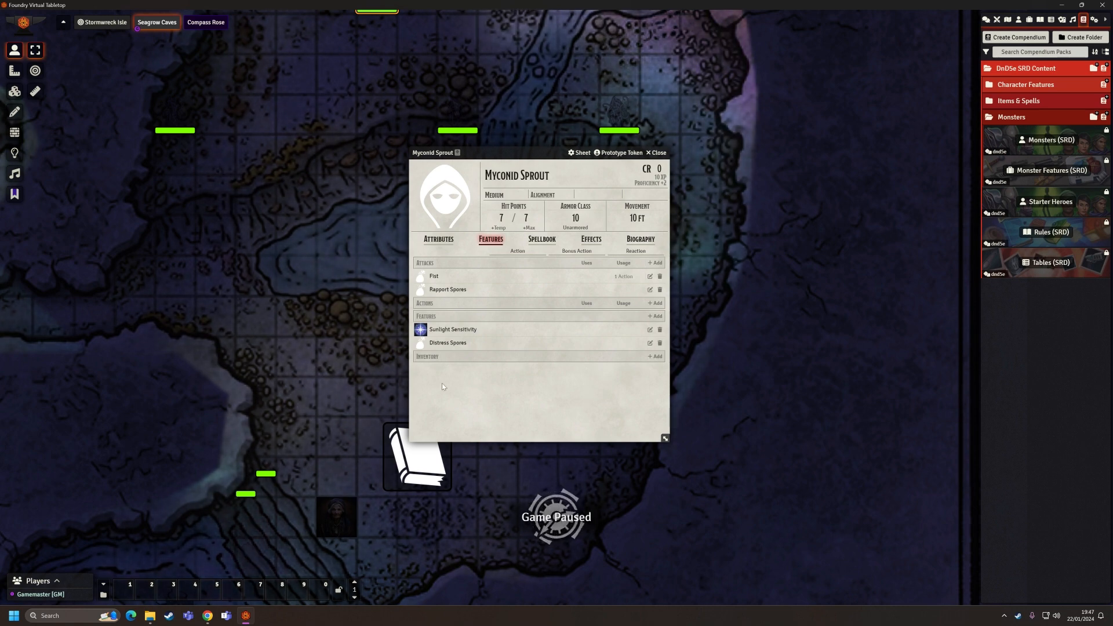
# Add a temporary effect to the Rapport Spores weapon and open that effect for editing.
pyautogui.click(648, 290)
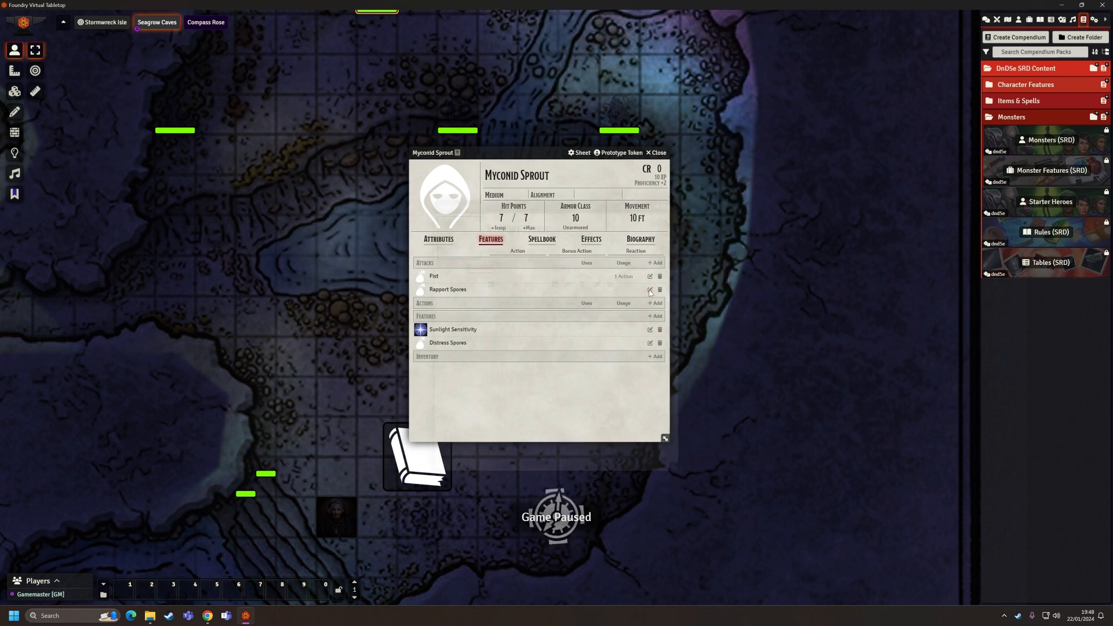
pyautogui.click(638, 270)
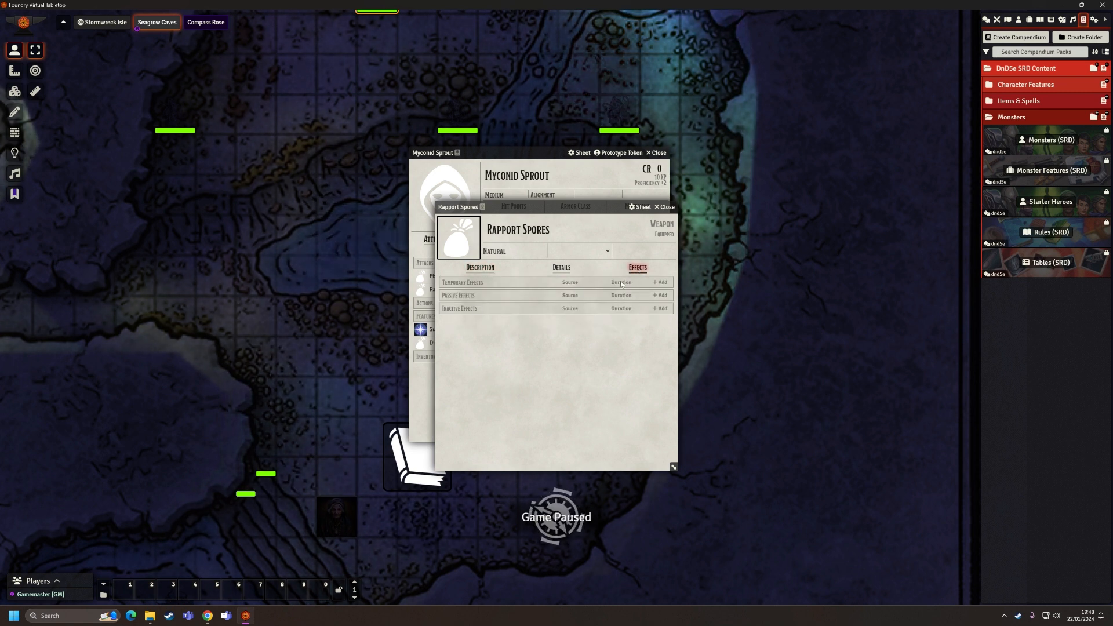
pyautogui.click(659, 282)
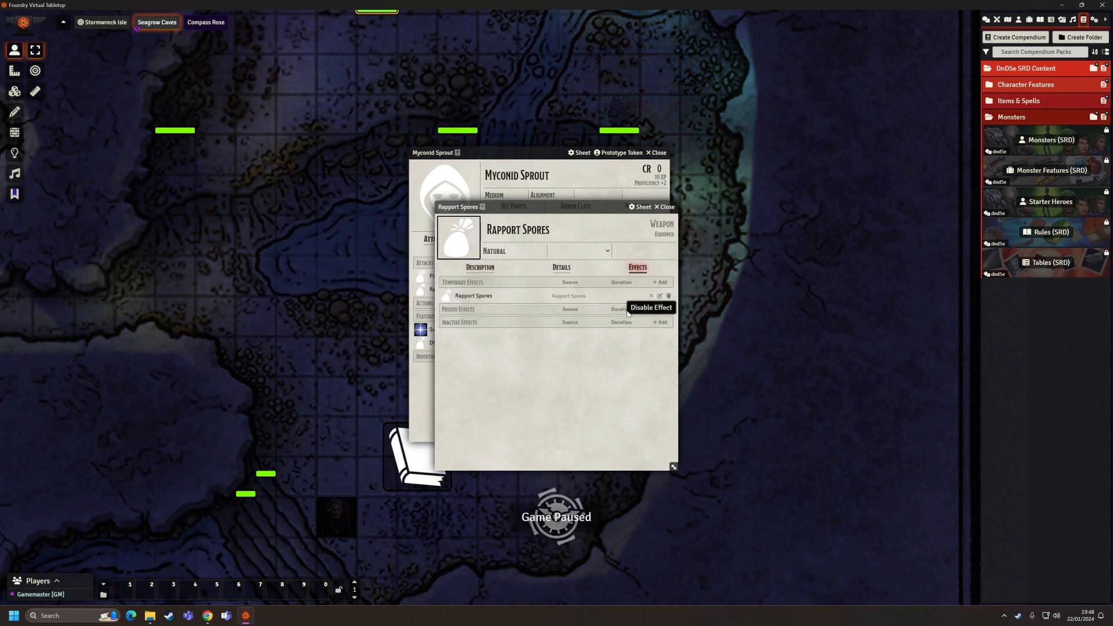
pyautogui.click(660, 296)
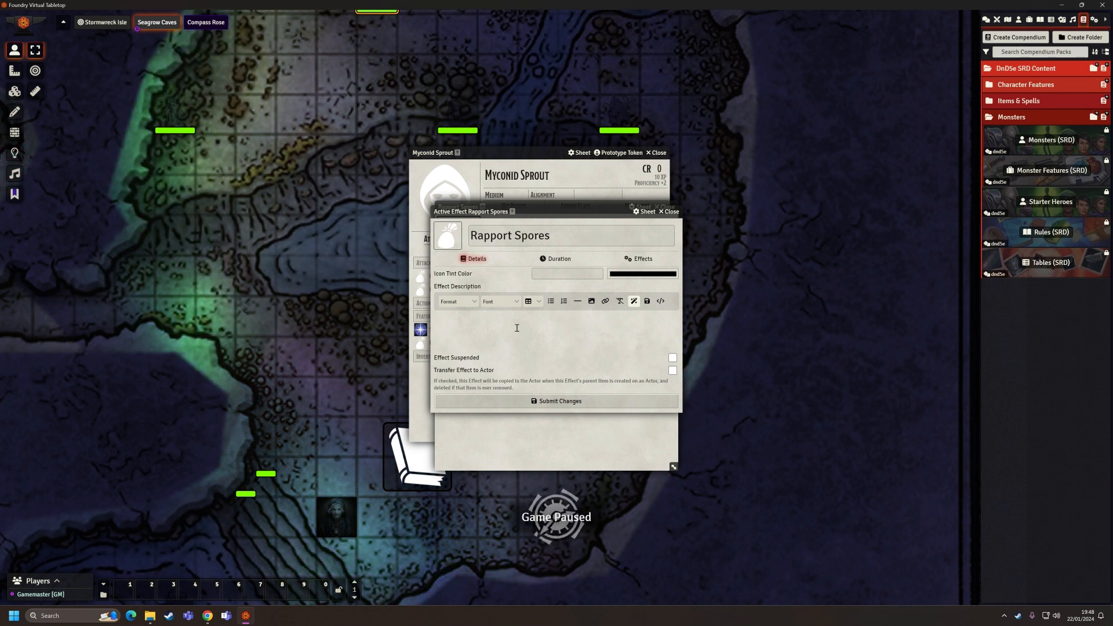
# Examine the duration settings of the Rapport Spores effect, including its rounds and turns.
pyautogui.click(555, 261)
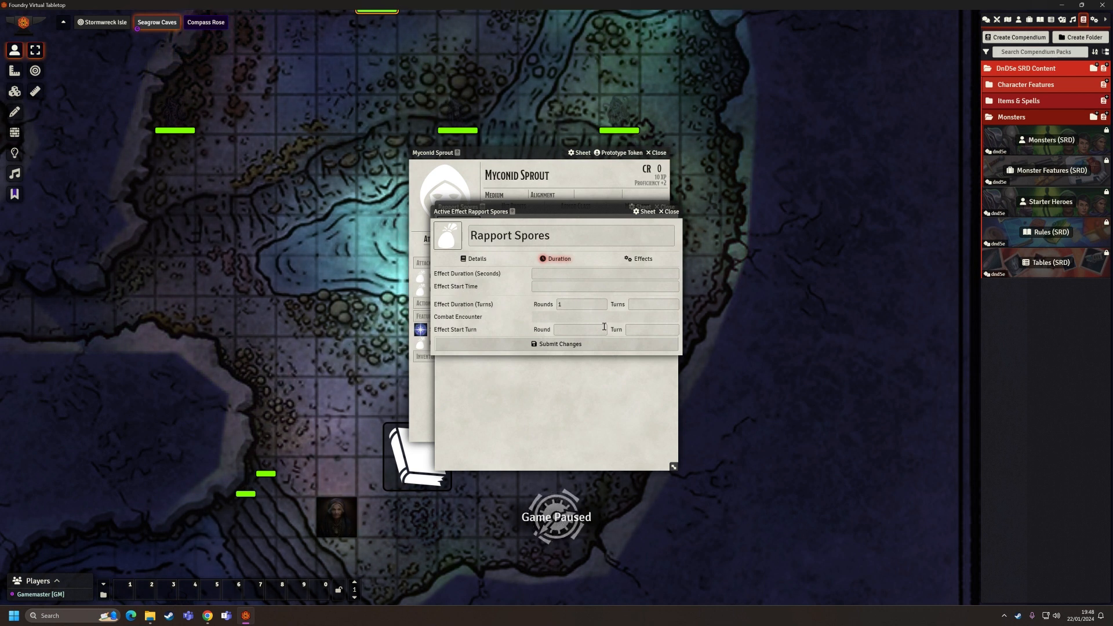
pyautogui.click(642, 305)
pyautogui.click(583, 303)
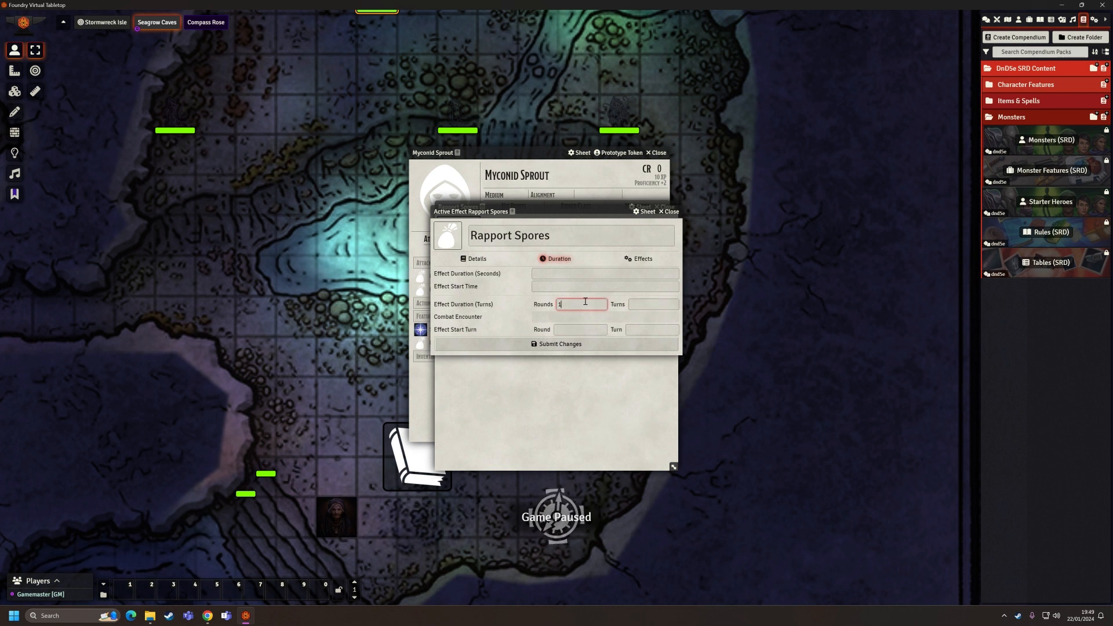
pyautogui.click(575, 318)
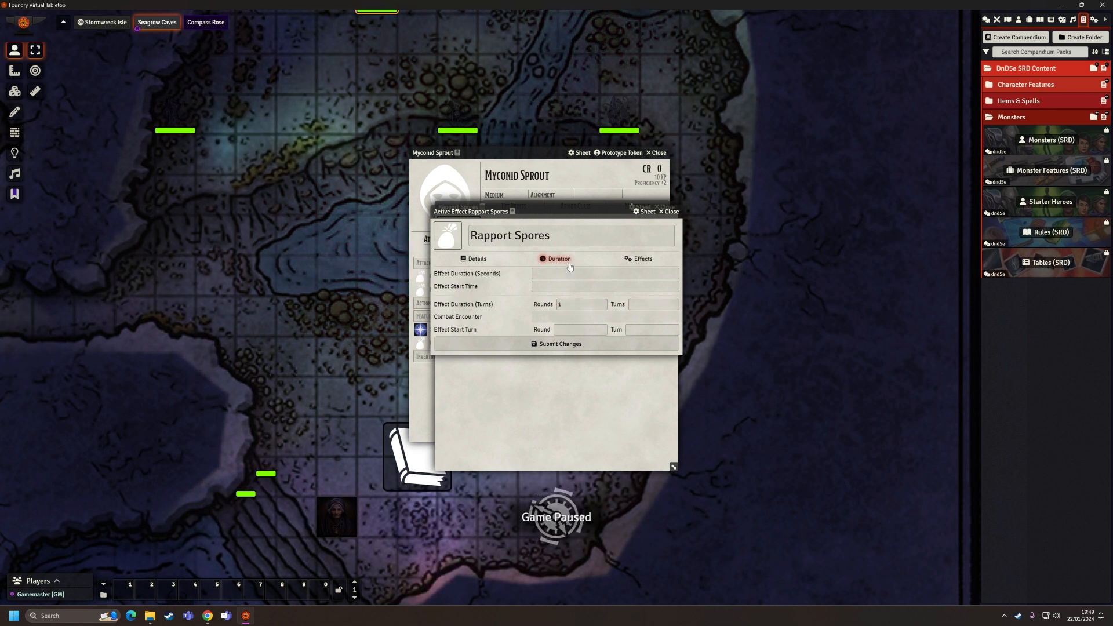
# Try adding an attribute change to the Rapport Spores effect, look through its change modes, and delete the entry.
pyautogui.click(636, 261)
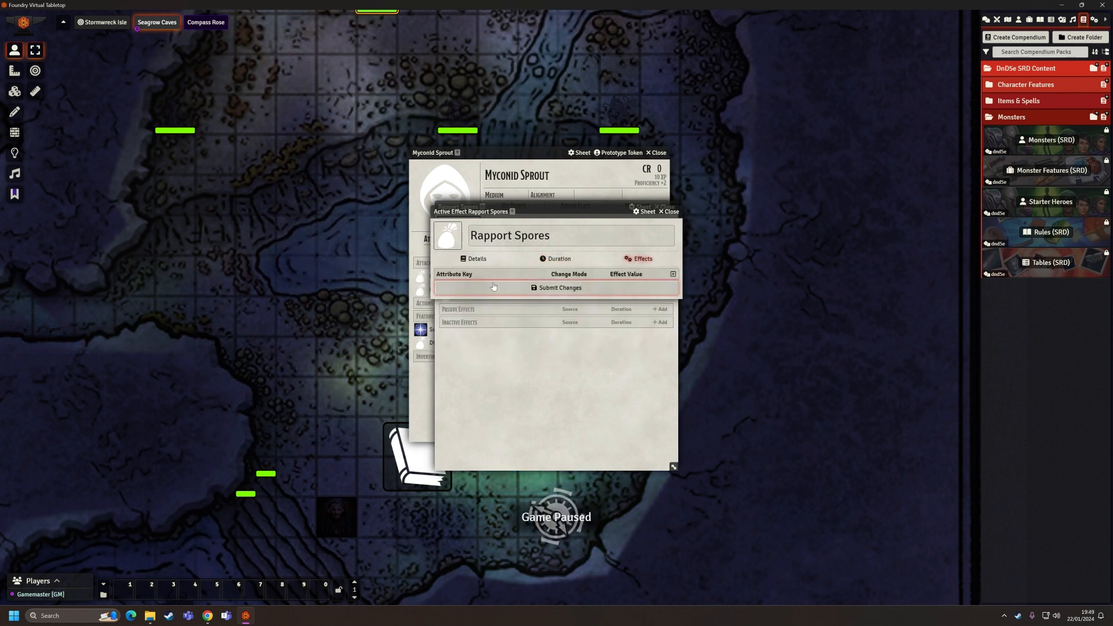
pyautogui.click(672, 274)
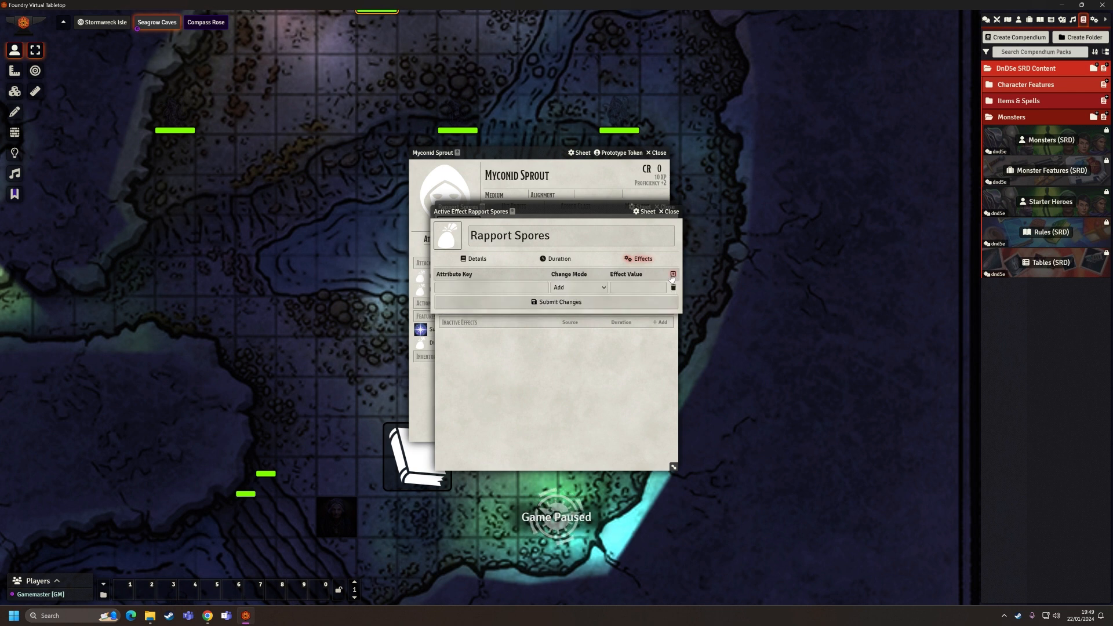
pyautogui.click(579, 289)
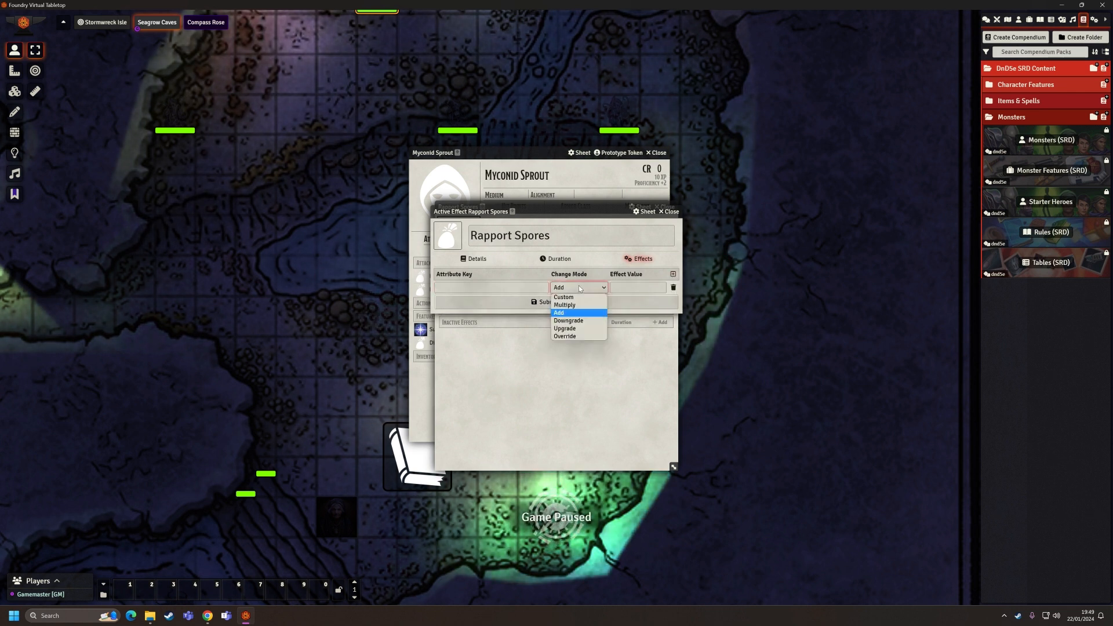
pyautogui.click(578, 288)
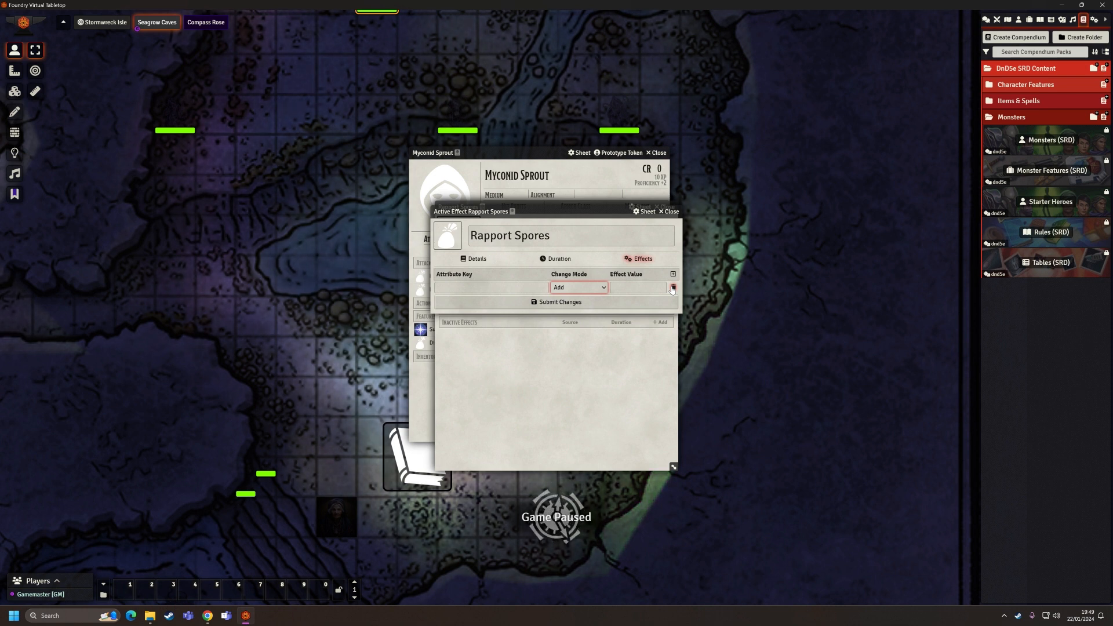
pyautogui.click(471, 285)
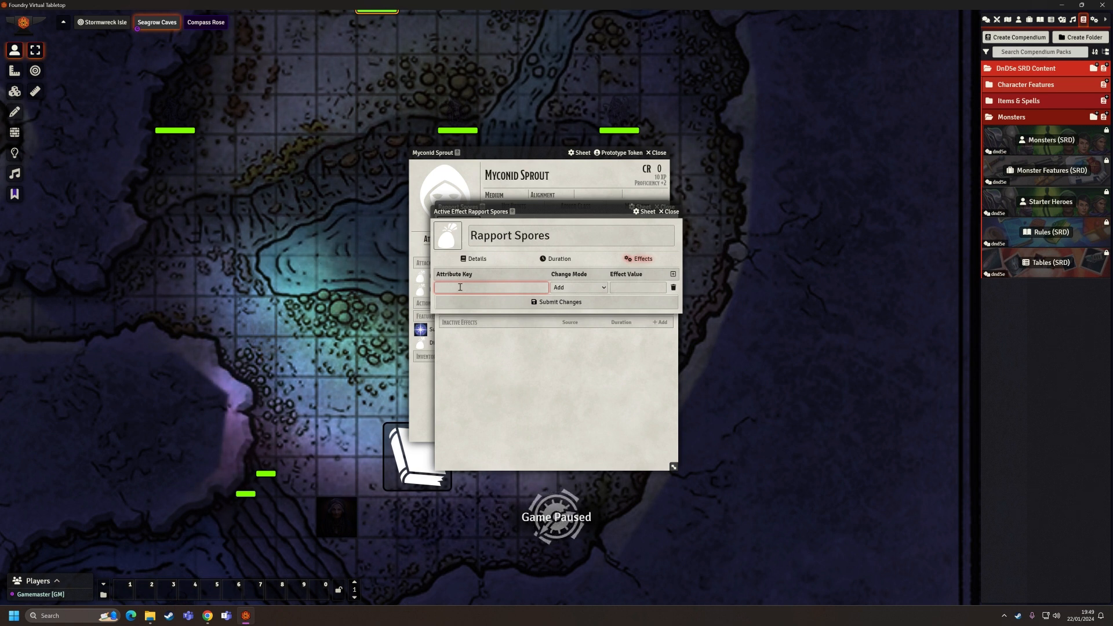
pyautogui.click(574, 287)
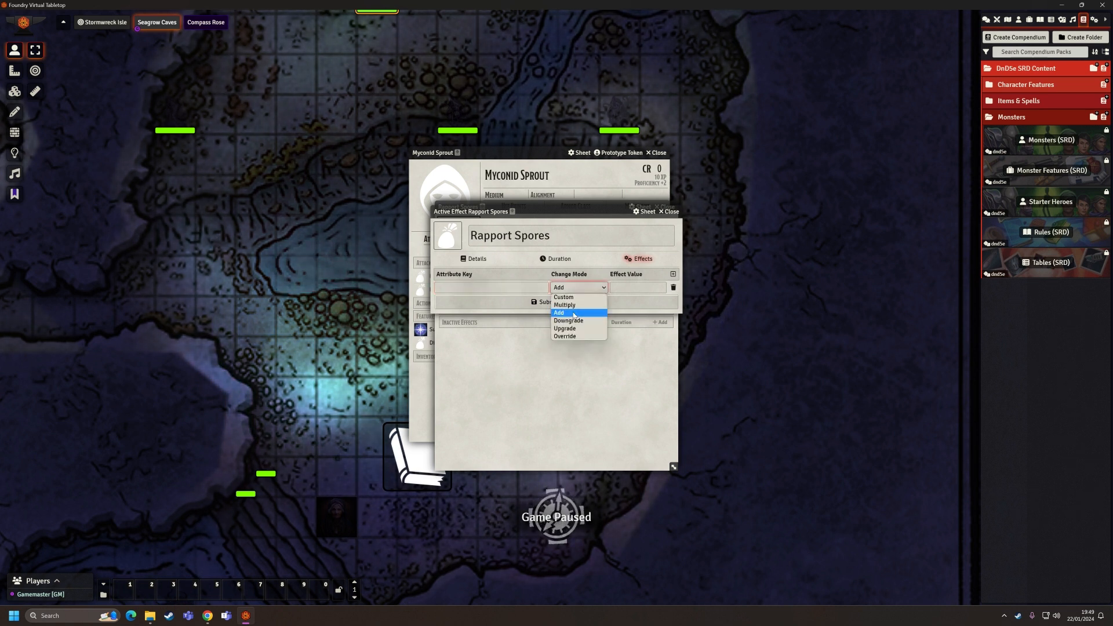
pyautogui.click(559, 312)
pyautogui.click(626, 287)
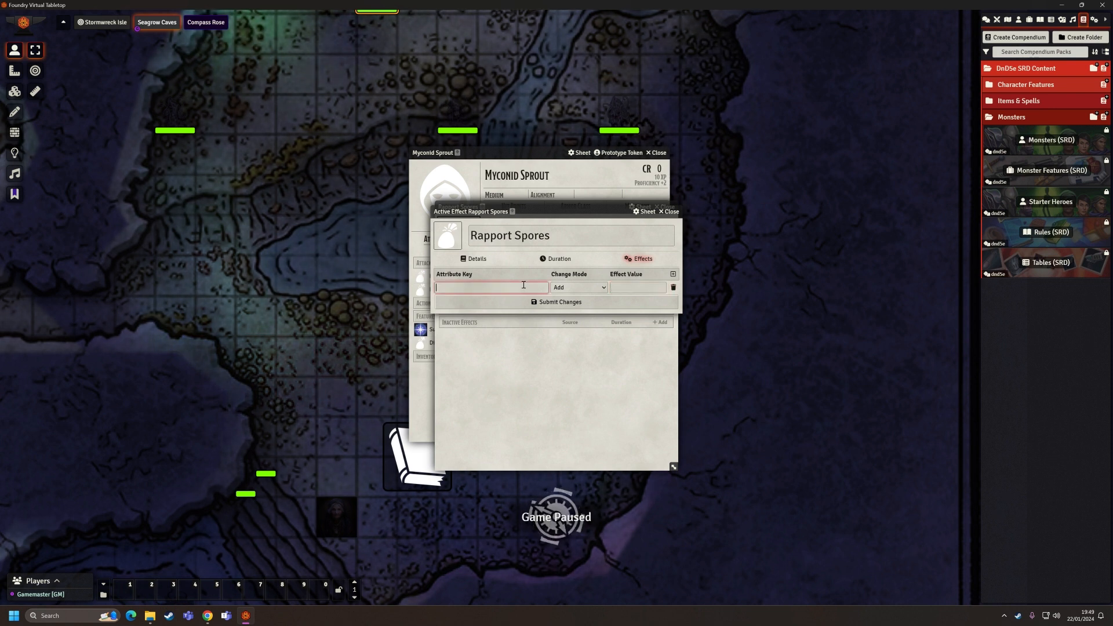
pyautogui.click(570, 288)
pyautogui.click(570, 288)
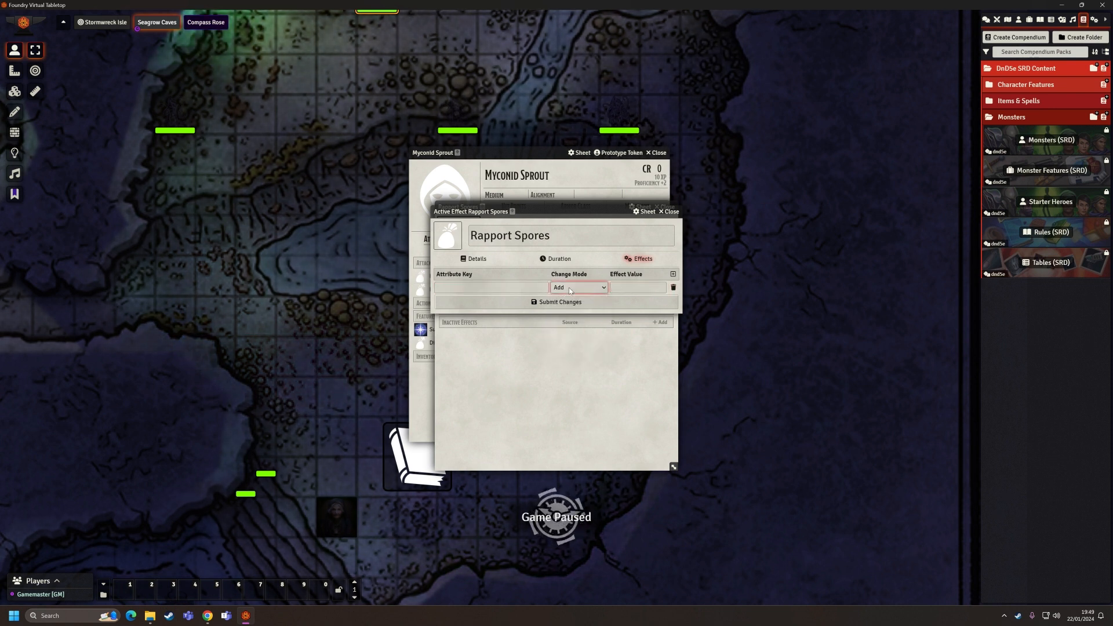
pyautogui.click(673, 288)
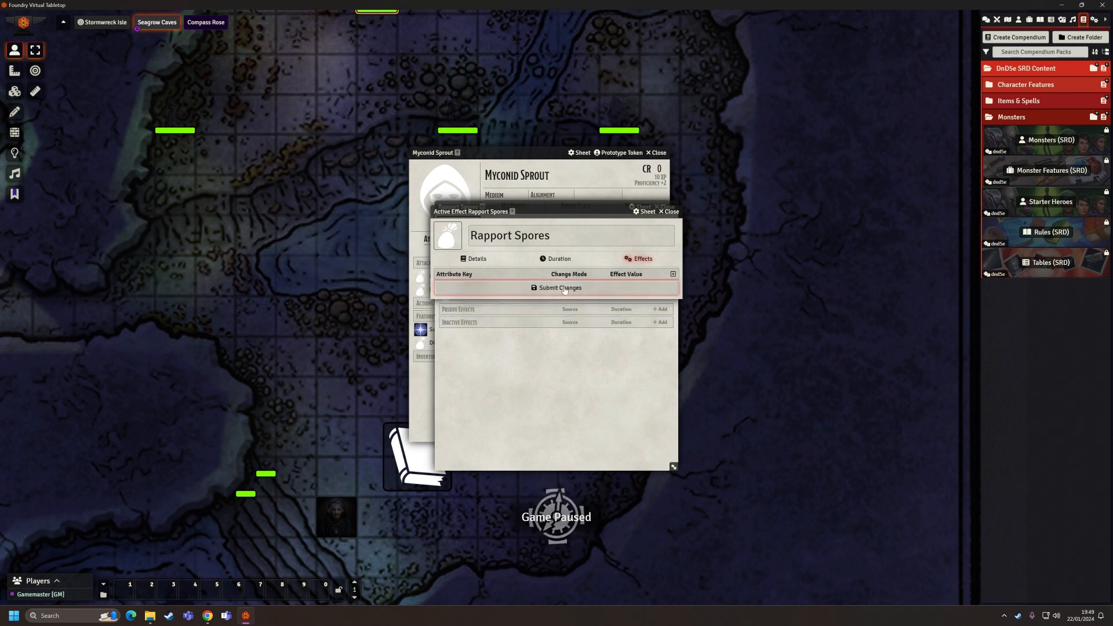
# Close the Rapport Spores effect and weapon sheets, review the attack's description on the Myconid Sprout sheet, and close it.
pyautogui.click(670, 212)
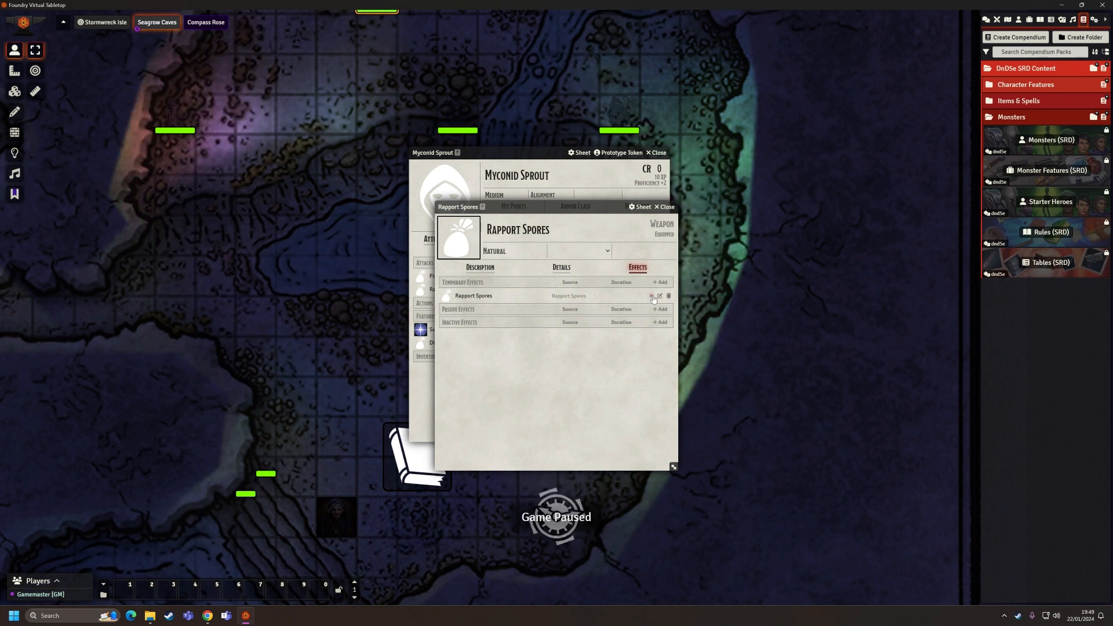
pyautogui.click(667, 207)
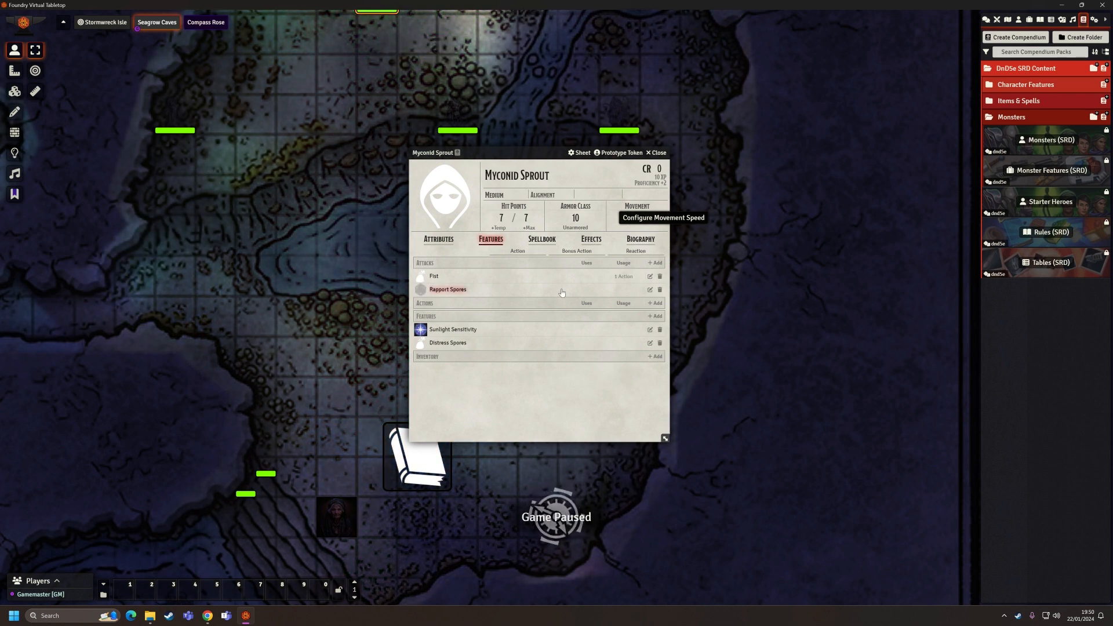
pyautogui.click(464, 290)
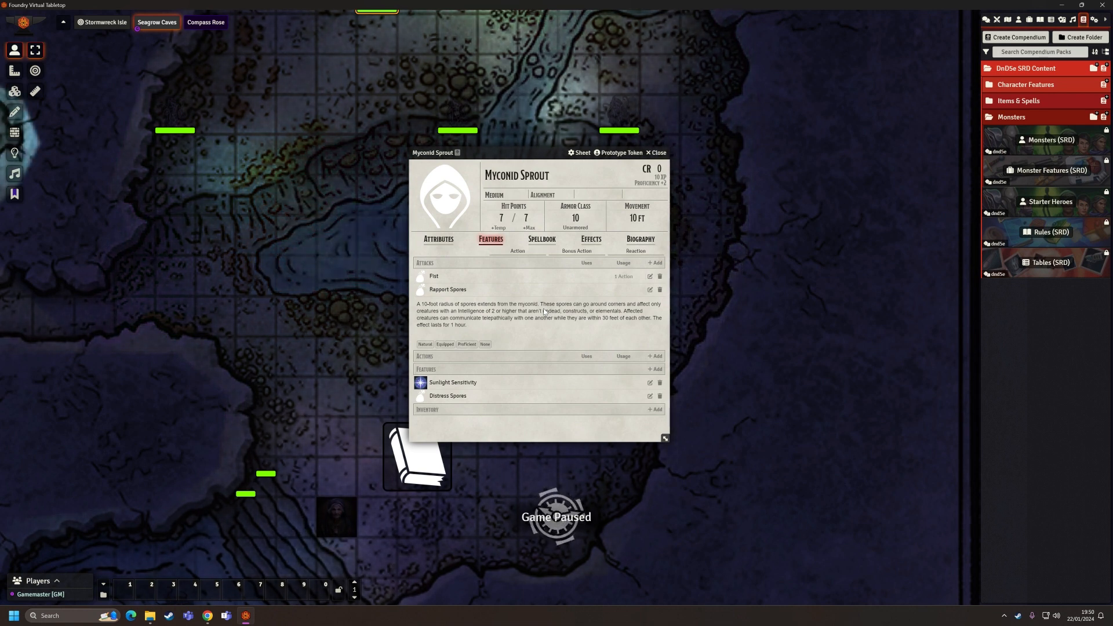
pyautogui.press('Escape')
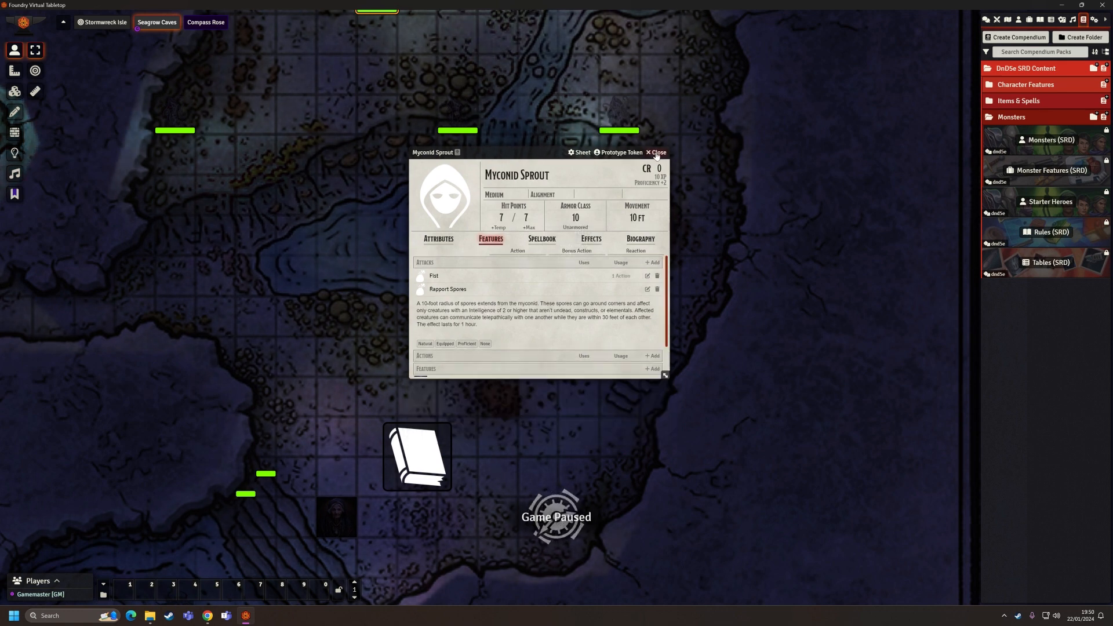
# Reopen the Myconid Sprout sheet from the NPCs folder of the actor directory.
pyautogui.scroll(-5, 548, 250)
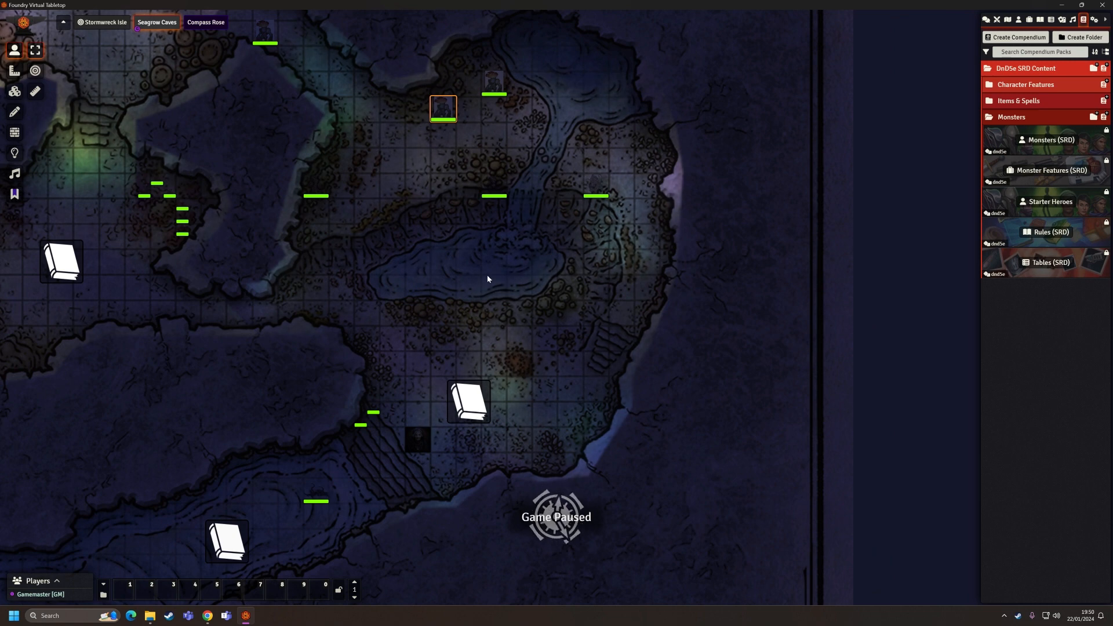
pyautogui.click(1018, 21)
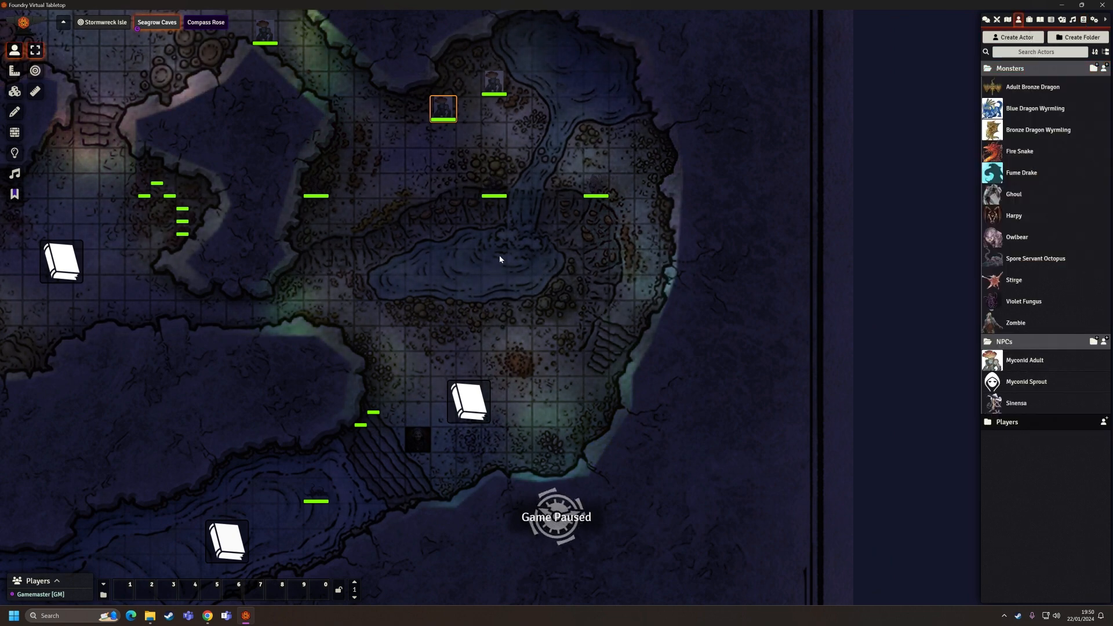
pyautogui.moveTo(499, 255); pyautogui.dragTo(747, 406)
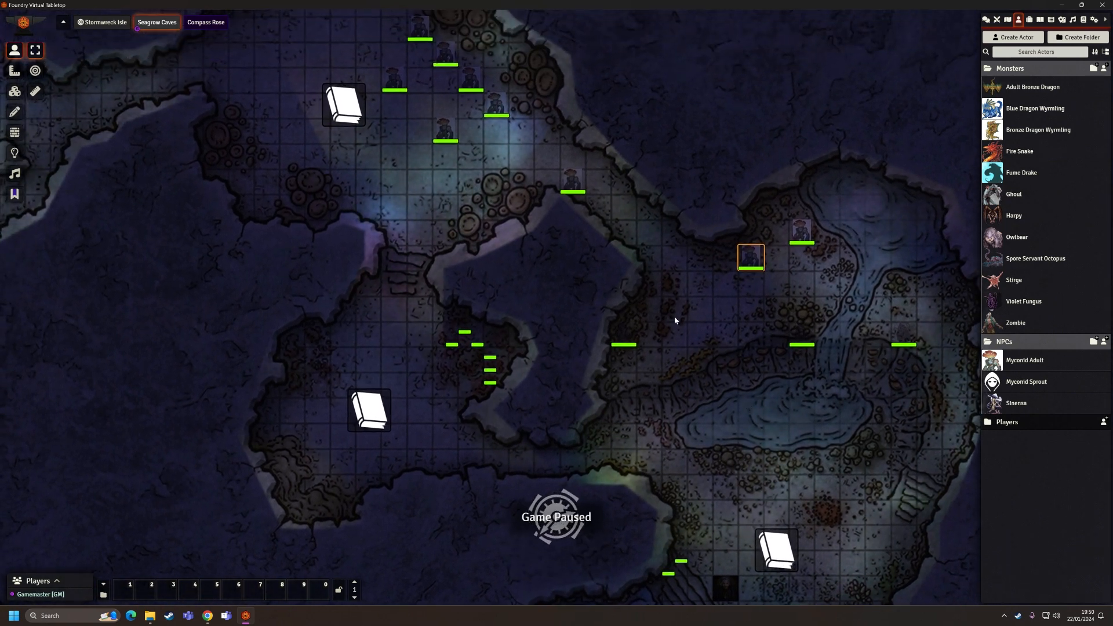
pyautogui.moveTo(596, 163); pyautogui.dragTo(566, 212)
pyautogui.click(1027, 382)
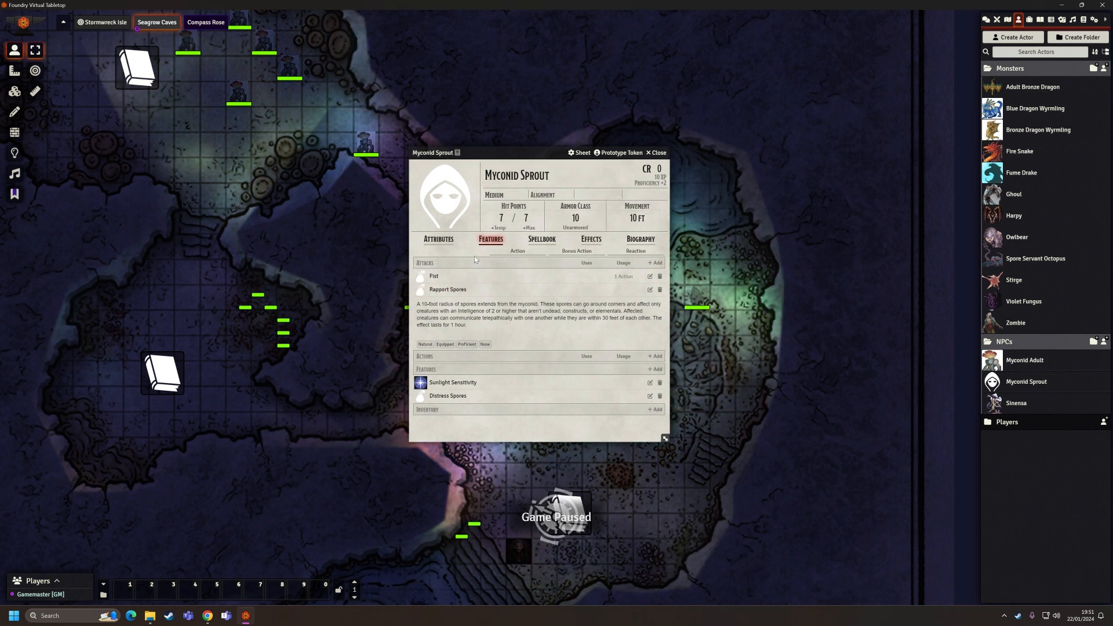
# Review the Myconid Sprout's biography, effects, spellbook, features and attributes, collapsing the Rapport Spores description.
pyautogui.click(642, 241)
pyautogui.click(591, 240)
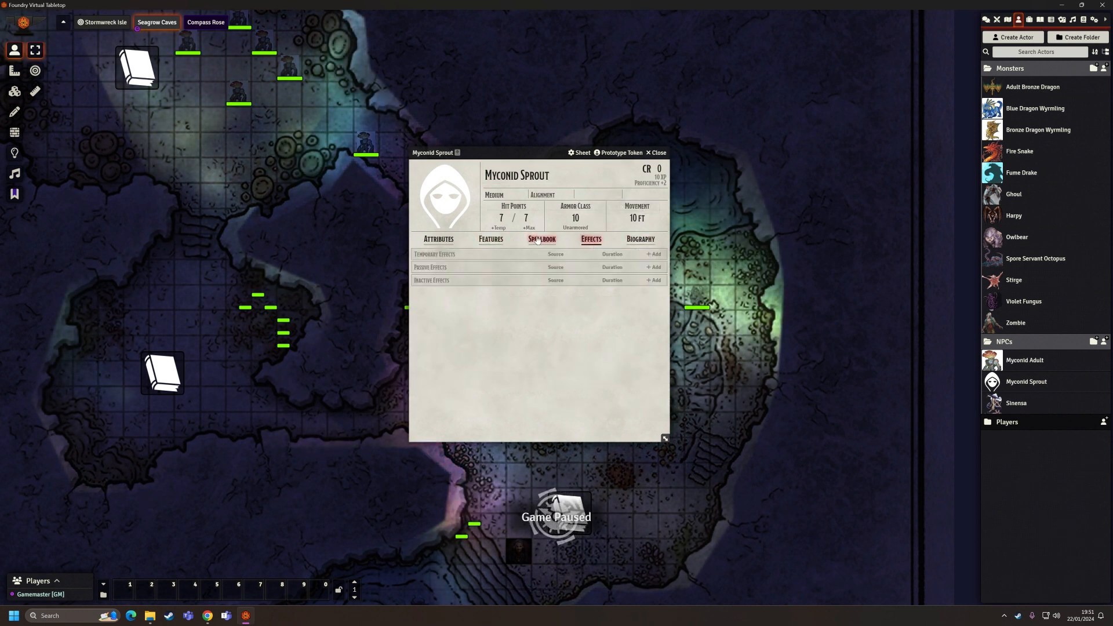
pyautogui.click(542, 240)
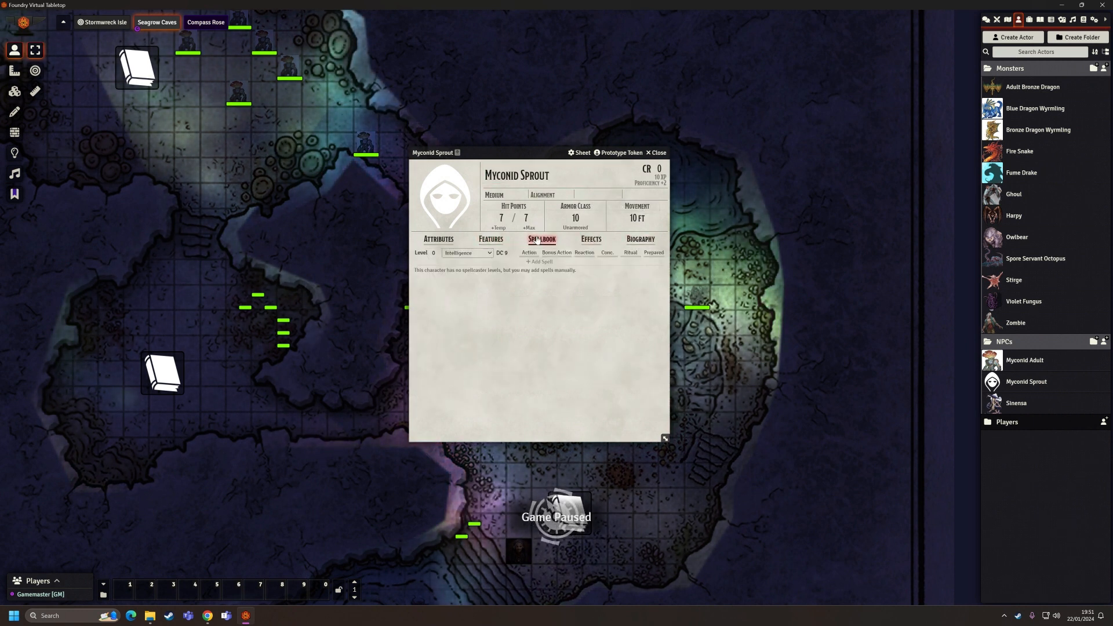
pyautogui.click(484, 240)
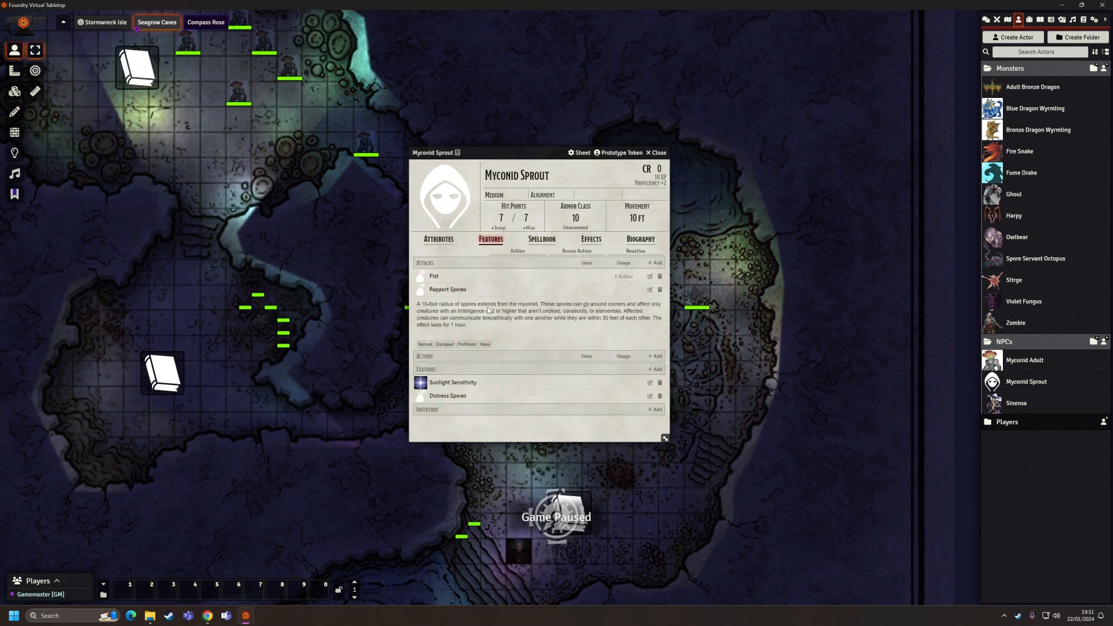
pyautogui.click(479, 289)
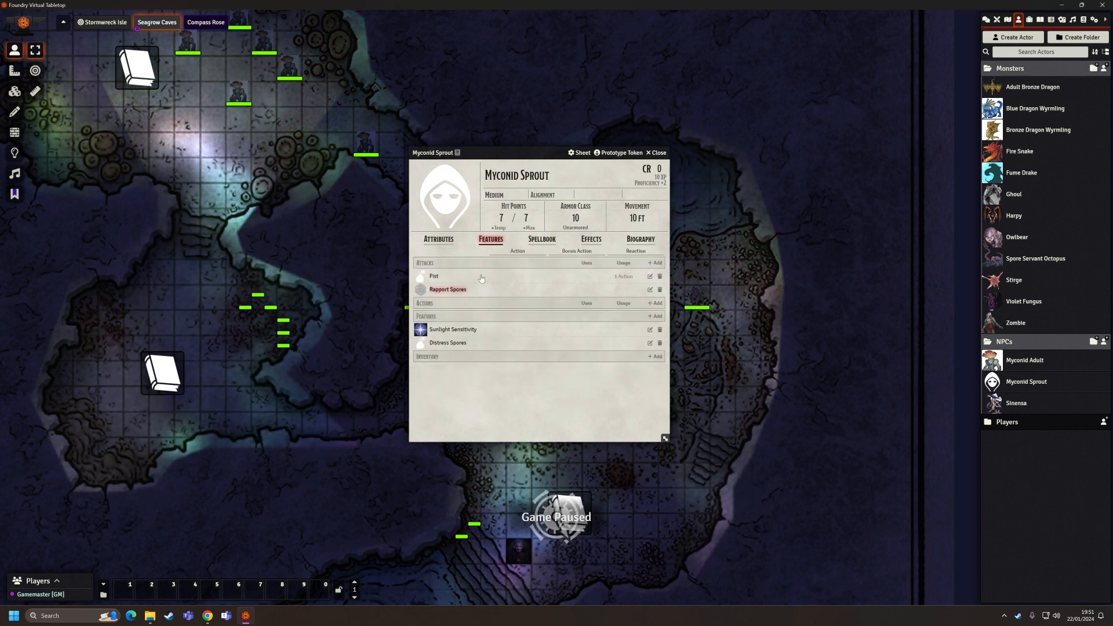
pyautogui.click(438, 239)
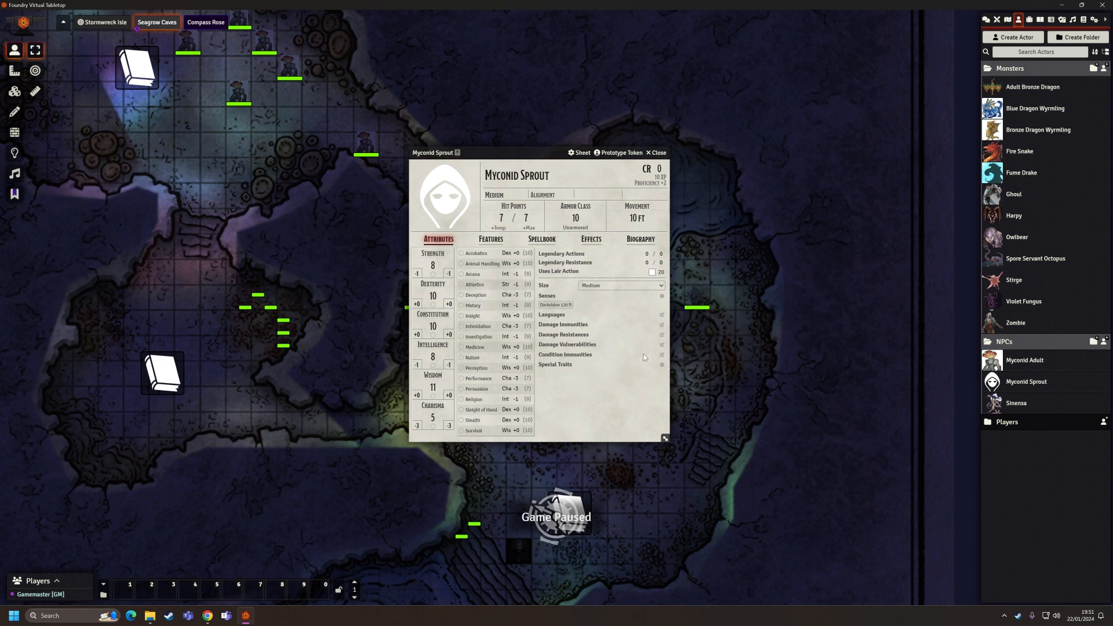
# Upload the Myconid Spore 2 image to Shipwreck Isle/Token Images, set it as the Myconid Sprout's portrait, and close the sheet.
pyautogui.click(448, 196)
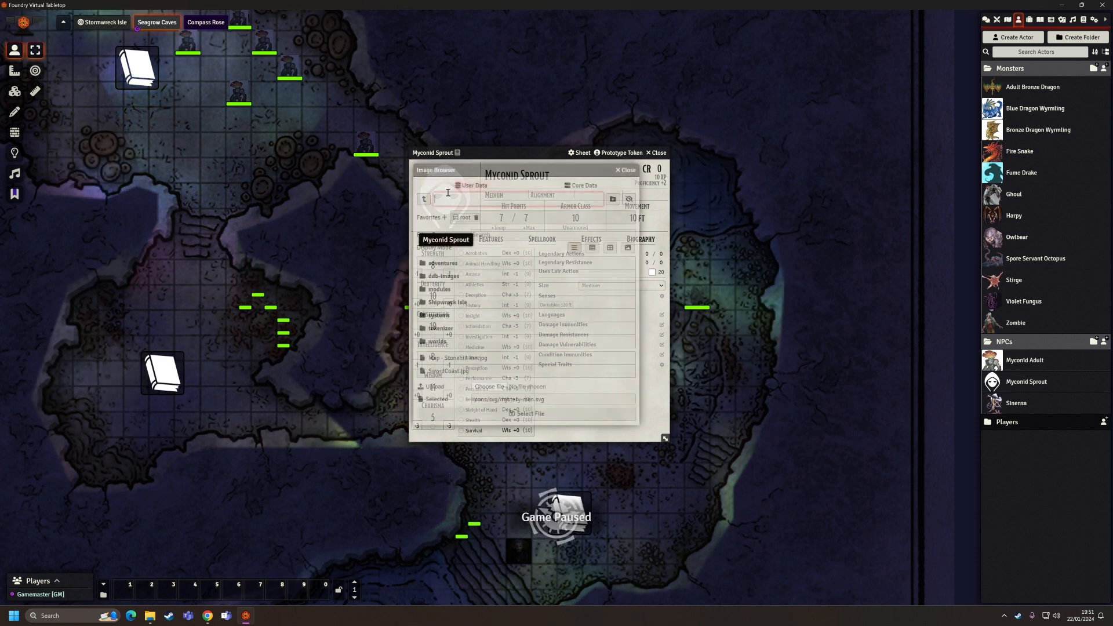
pyautogui.click(470, 303)
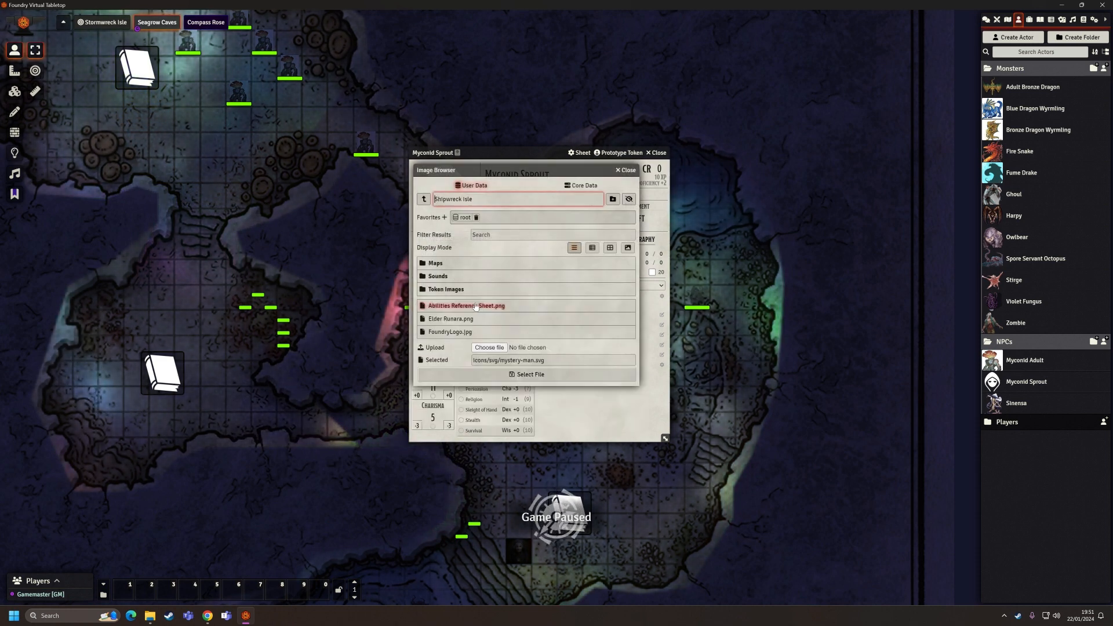
pyautogui.click(458, 289)
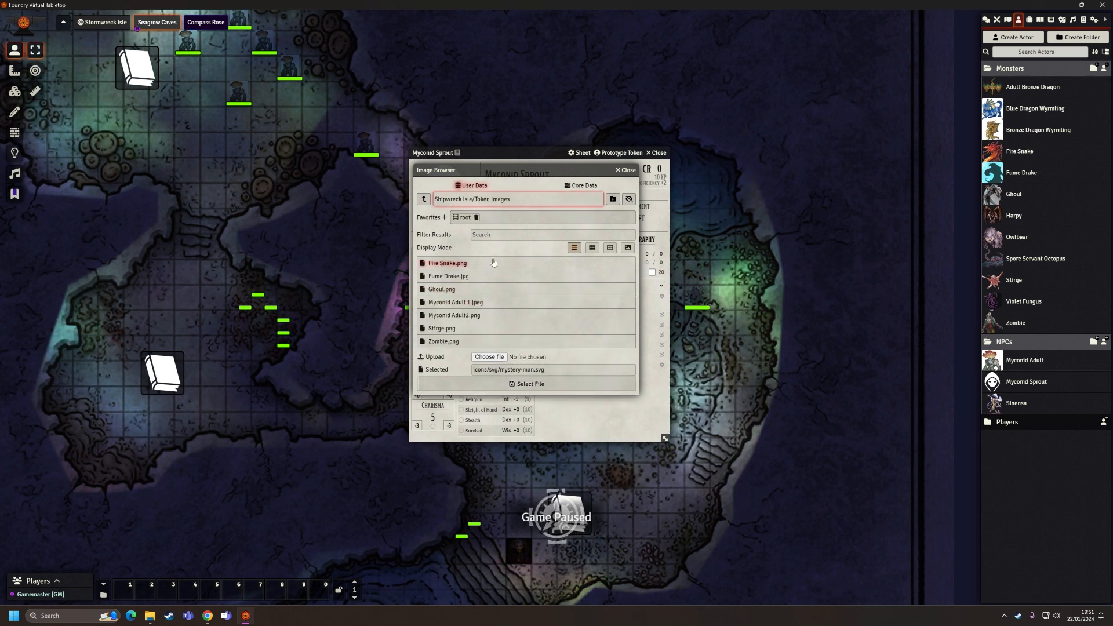
pyautogui.click(489, 357)
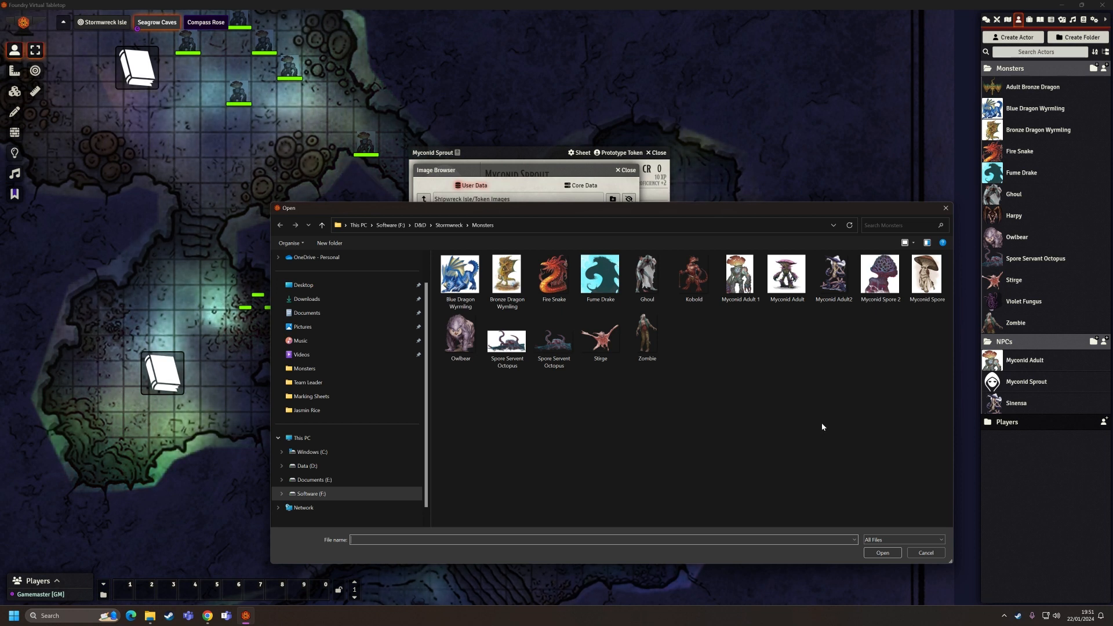
pyautogui.click(880, 277)
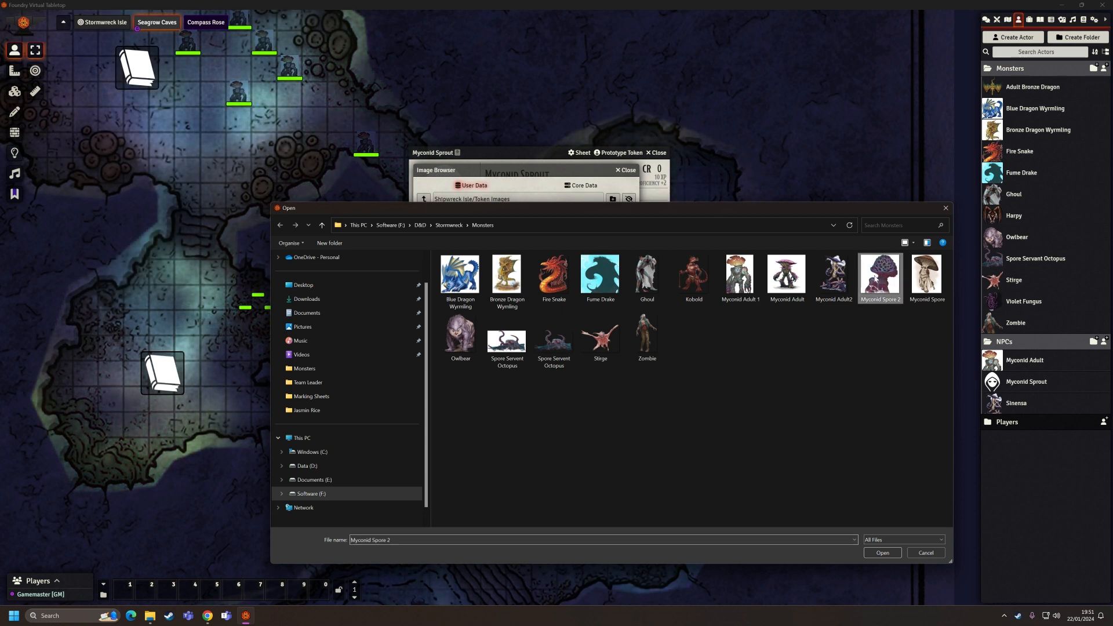
pyautogui.click(882, 553)
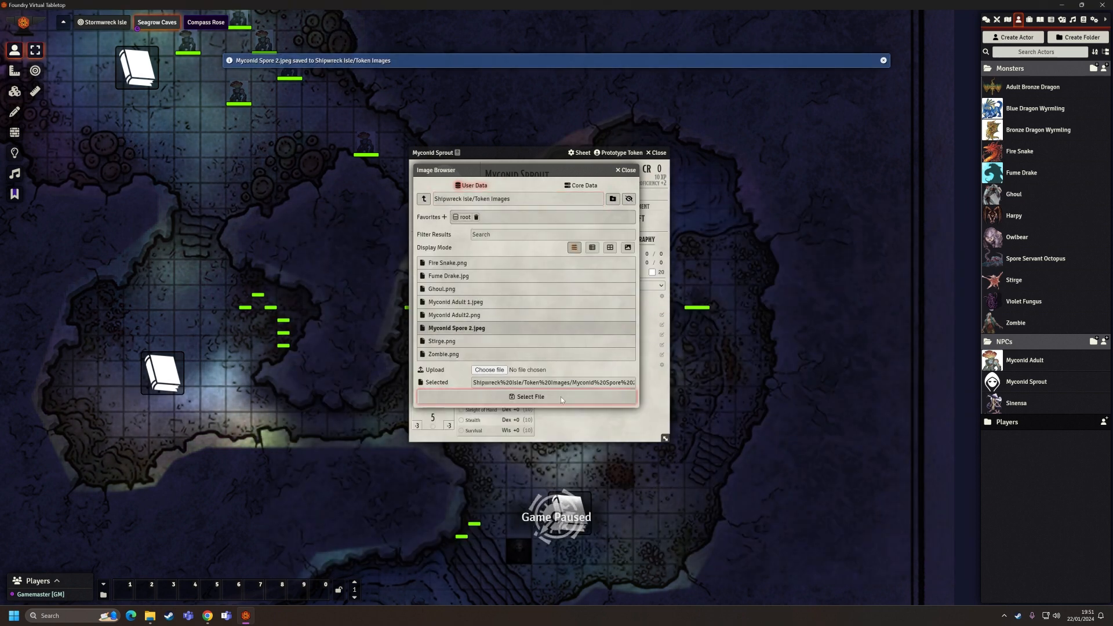
pyautogui.click(534, 399)
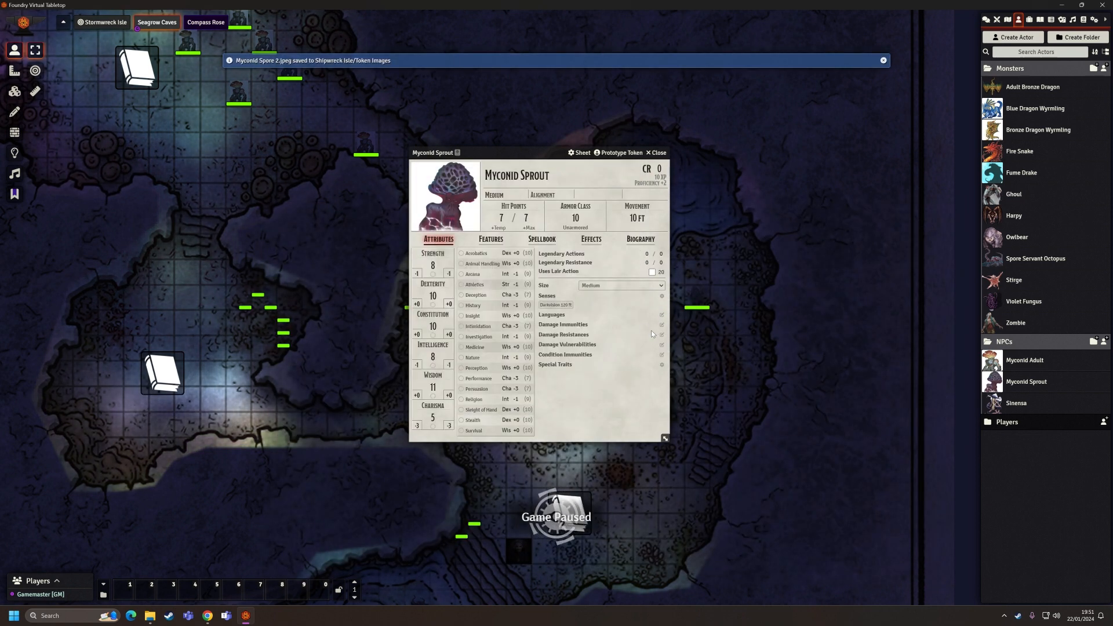
pyautogui.click(656, 153)
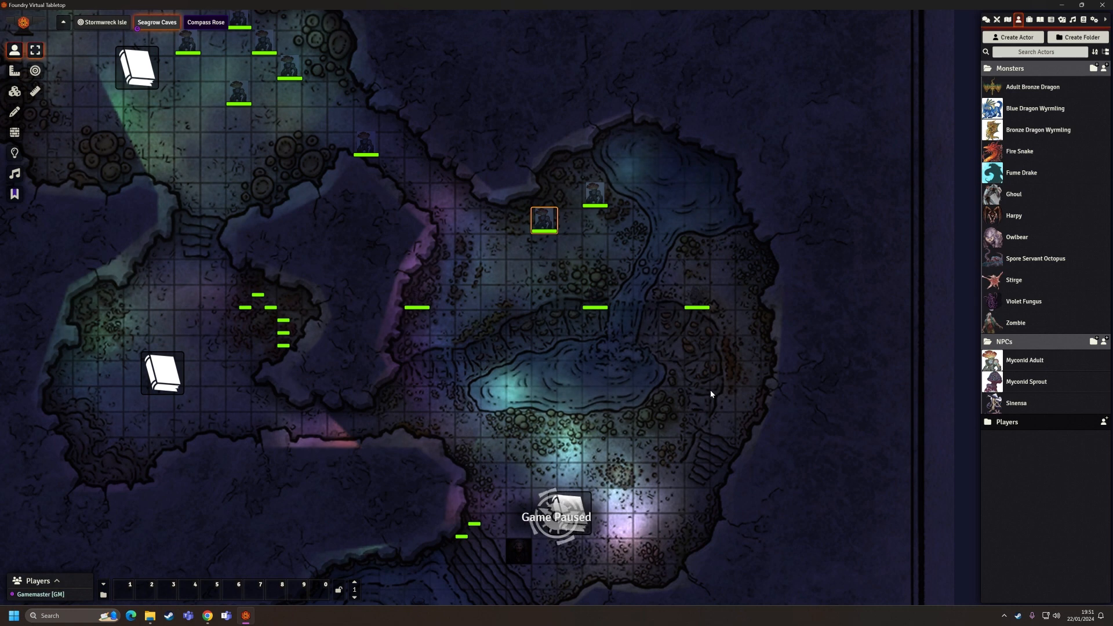
# Look through the item, journal, rollable table and playlist directories and the compendium packs.
pyautogui.scroll(-3, 698, 354)
pyautogui.scroll(3, 680, 306)
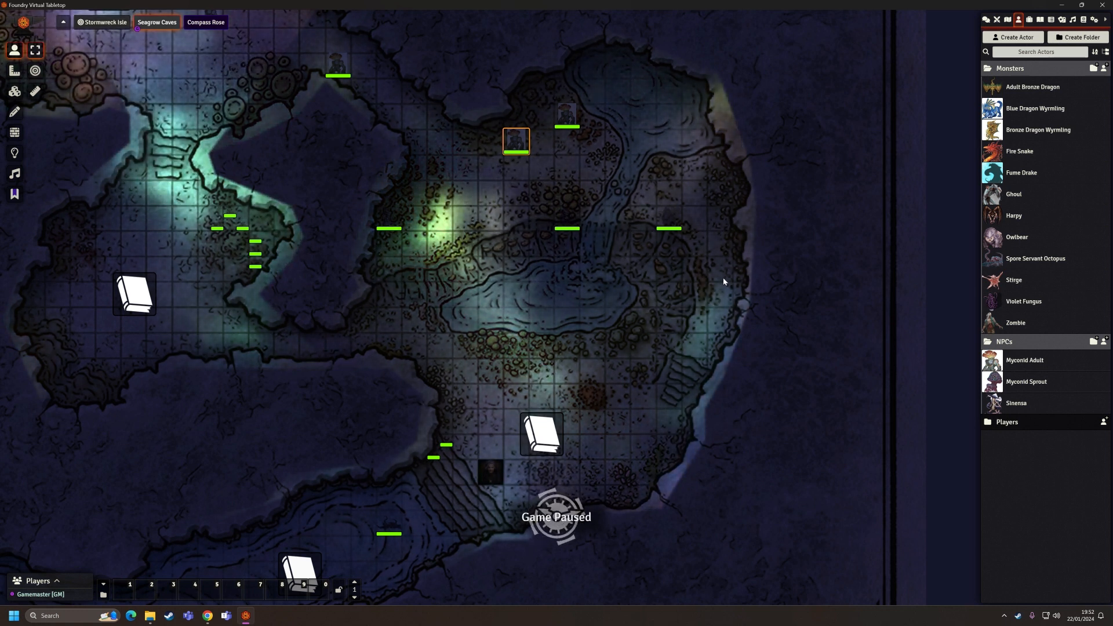
pyautogui.click(1031, 19)
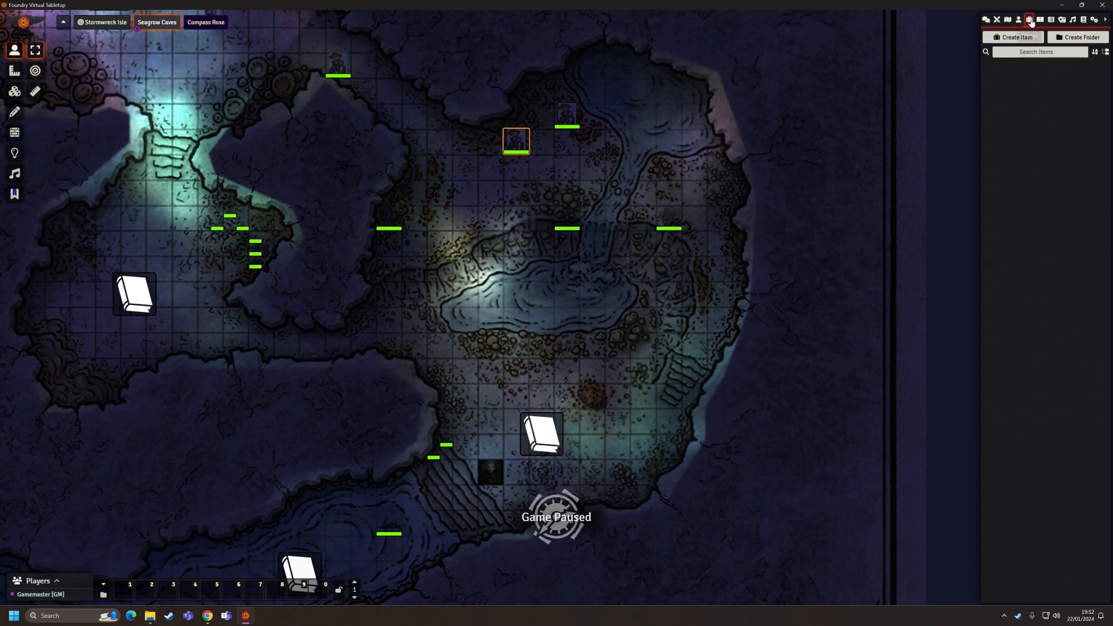
pyautogui.click(1041, 20)
pyautogui.click(1053, 20)
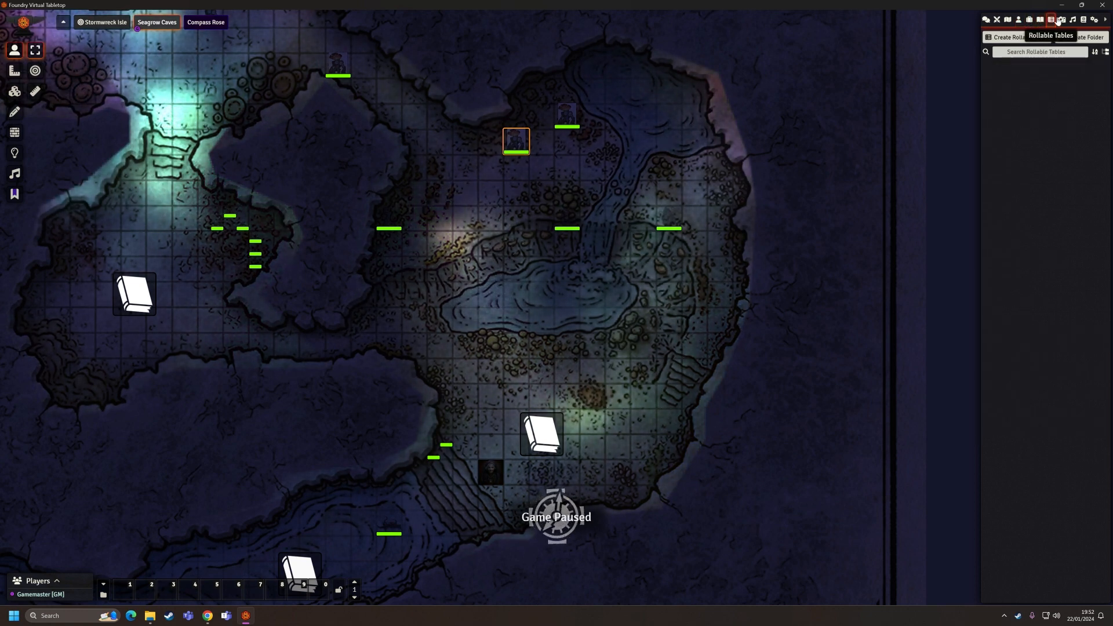
pyautogui.click(1073, 20)
pyautogui.click(1084, 20)
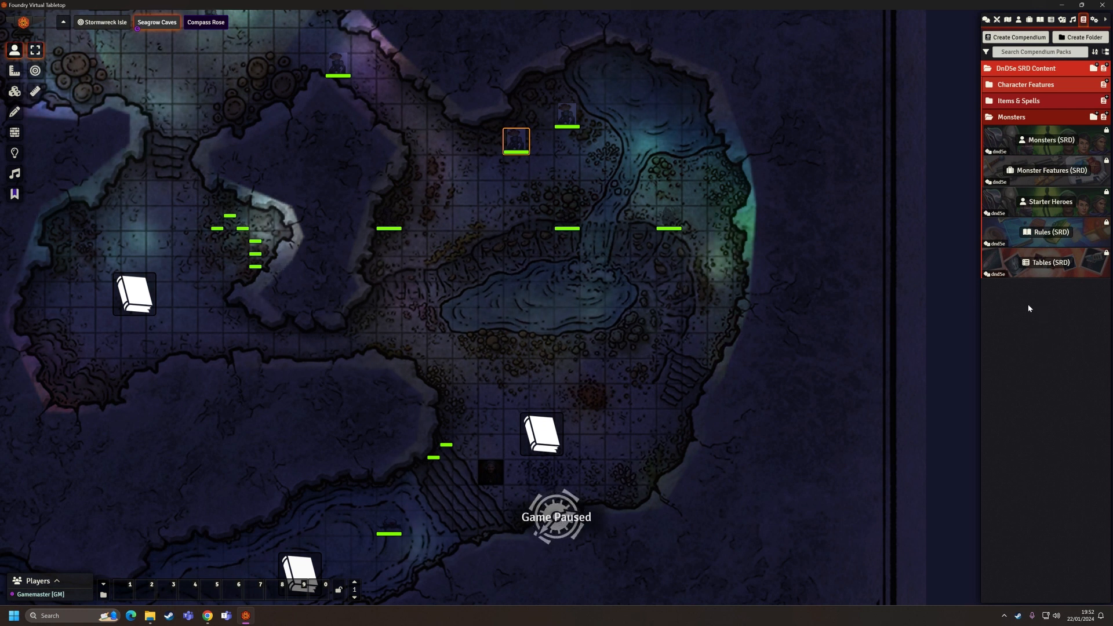
# Place two Myconid Sprout tokens from the actor directory on the cave map near the pool's southeastern shore.
pyautogui.click(1018, 21)
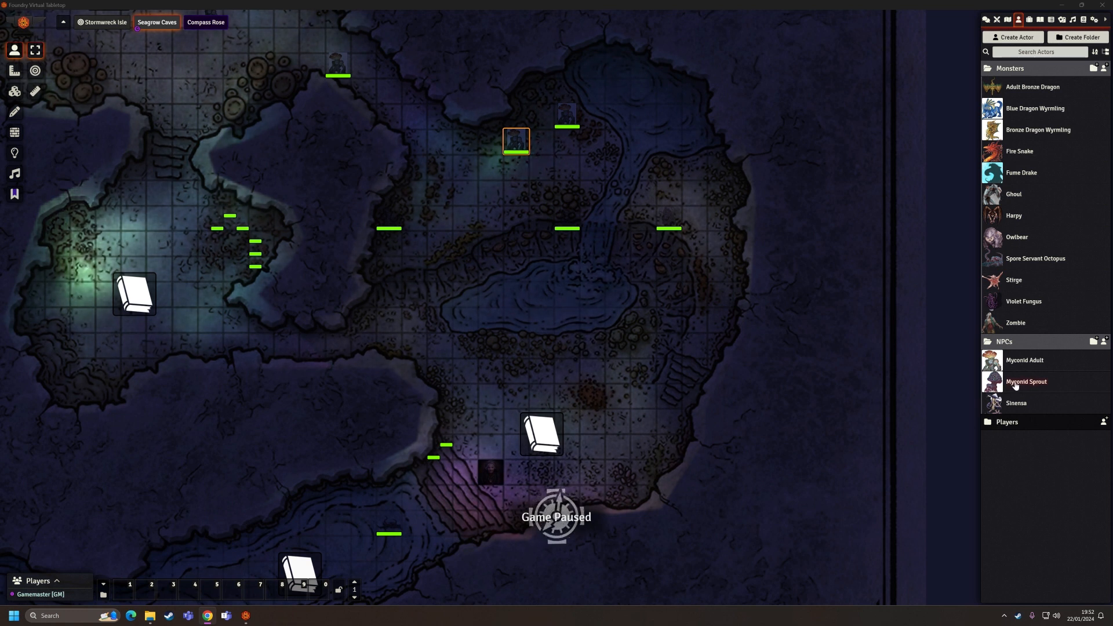
pyautogui.moveTo(752, 376); pyautogui.dragTo(646, 320)
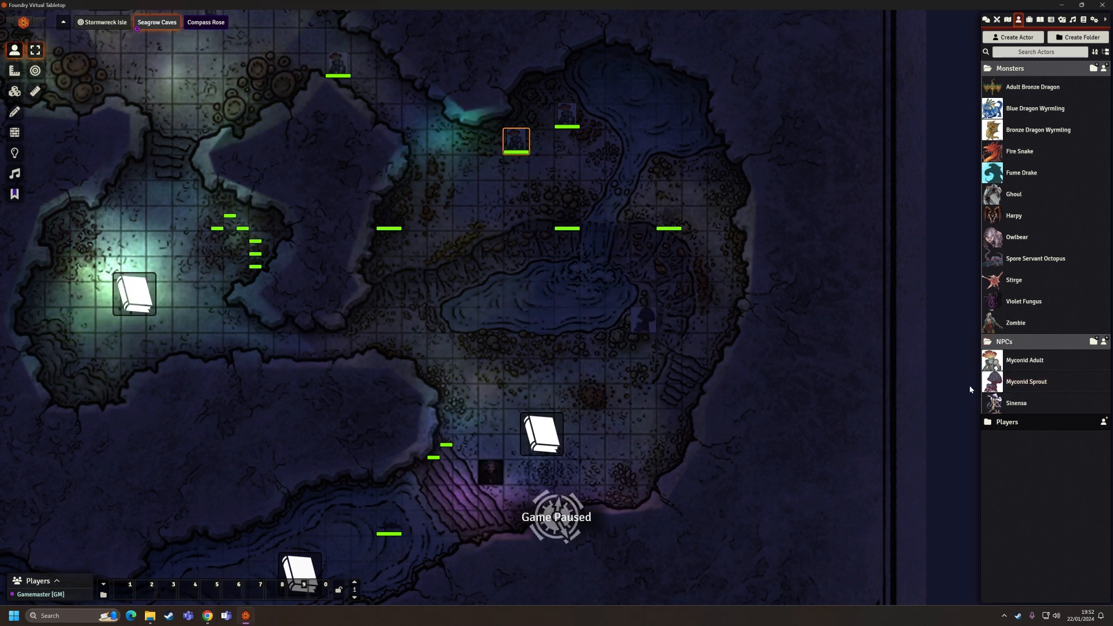
pyautogui.moveTo(1016, 381); pyautogui.dragTo(612, 357)
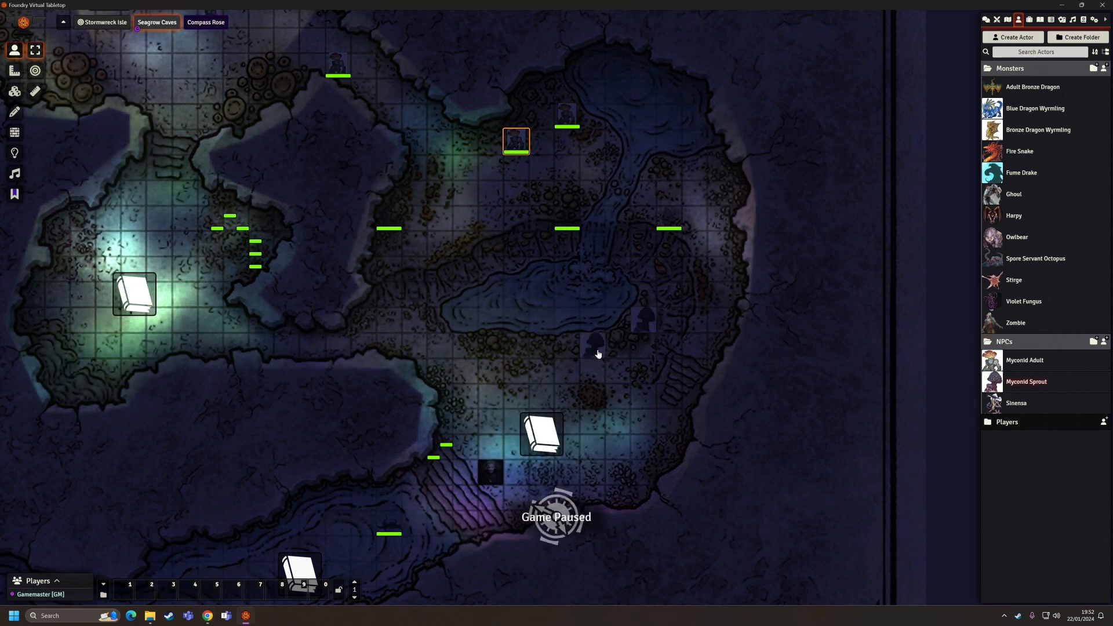
# Configure the Myconid Sprout token south of the pool to display its name Hovered by Owner and its bars Always for Owner.
pyautogui.scroll(2, 675, 372)
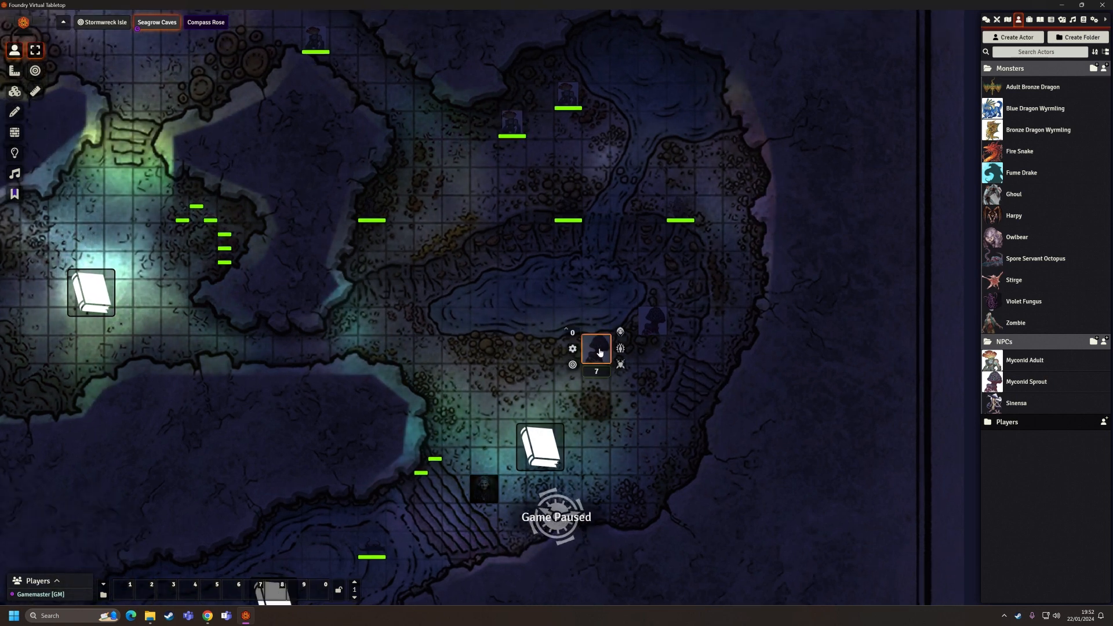
pyautogui.doubleClick(603, 350)
pyautogui.click(571, 285)
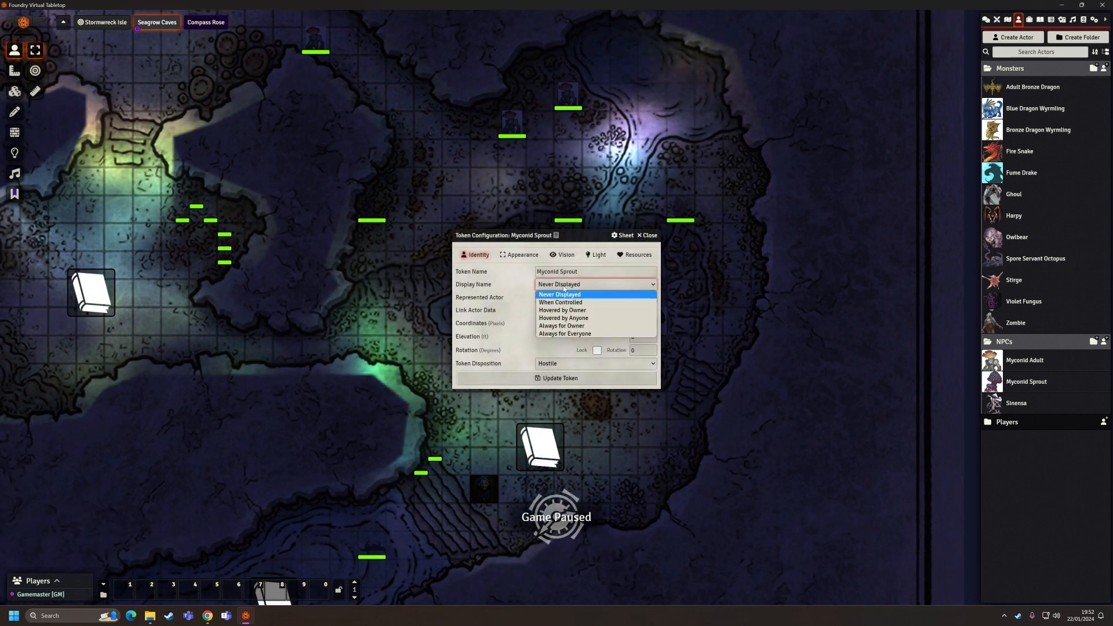
pyautogui.click(554, 310)
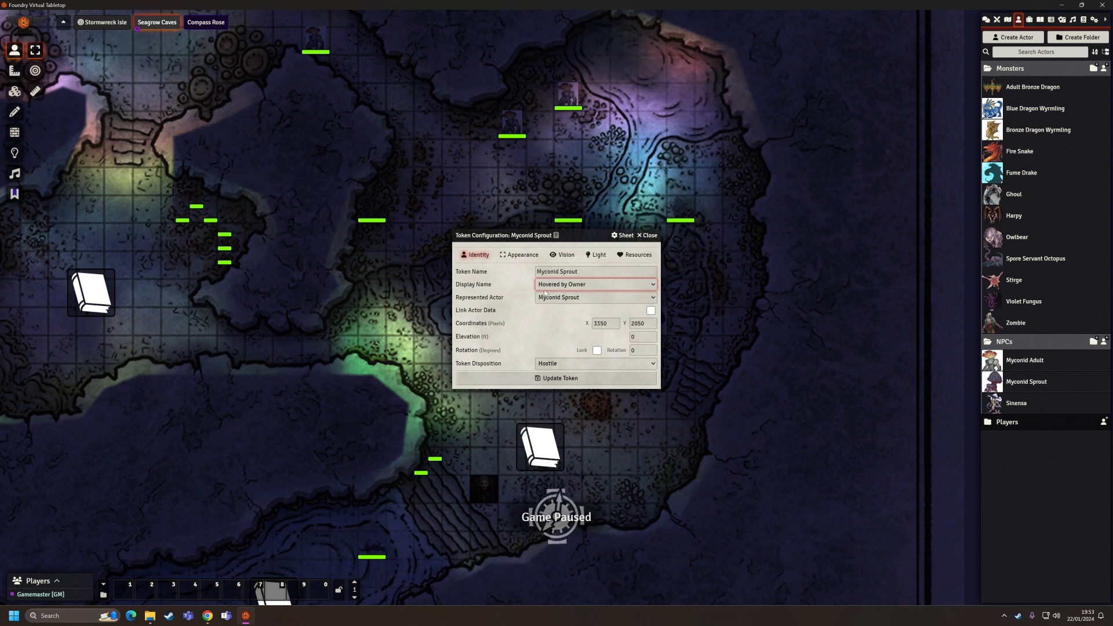
pyautogui.click(634, 256)
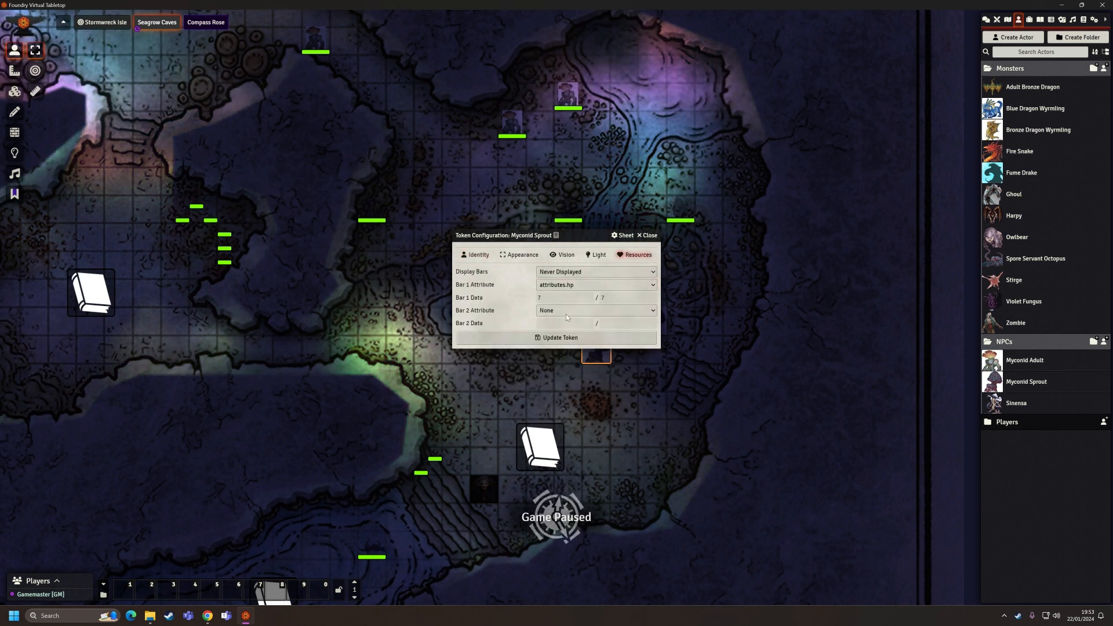
pyautogui.click(561, 273)
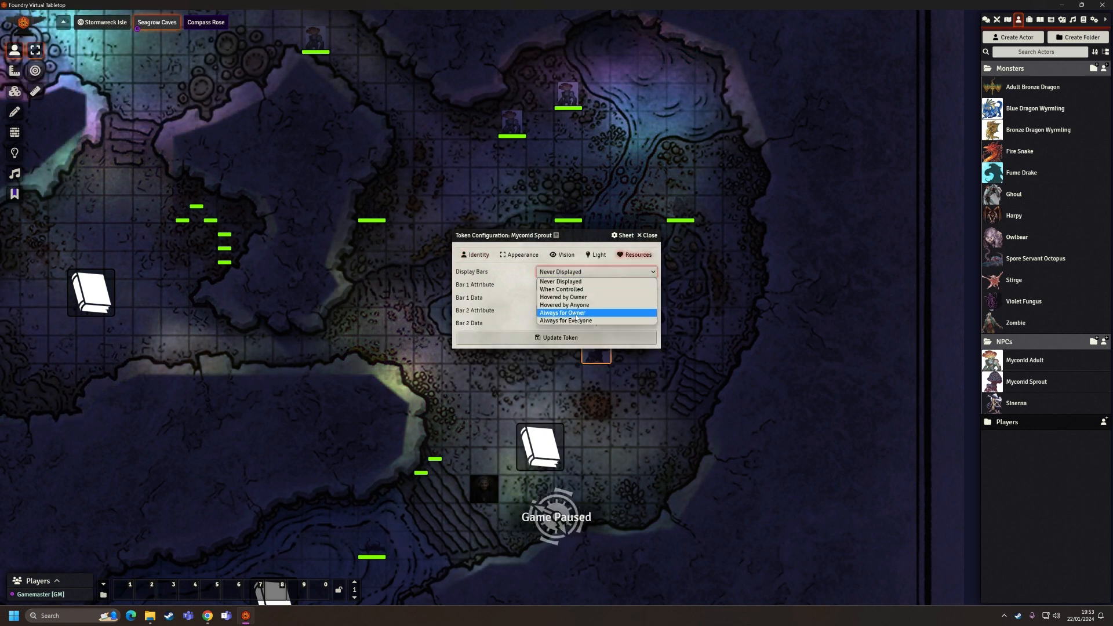
pyautogui.click(576, 316)
pyautogui.click(598, 337)
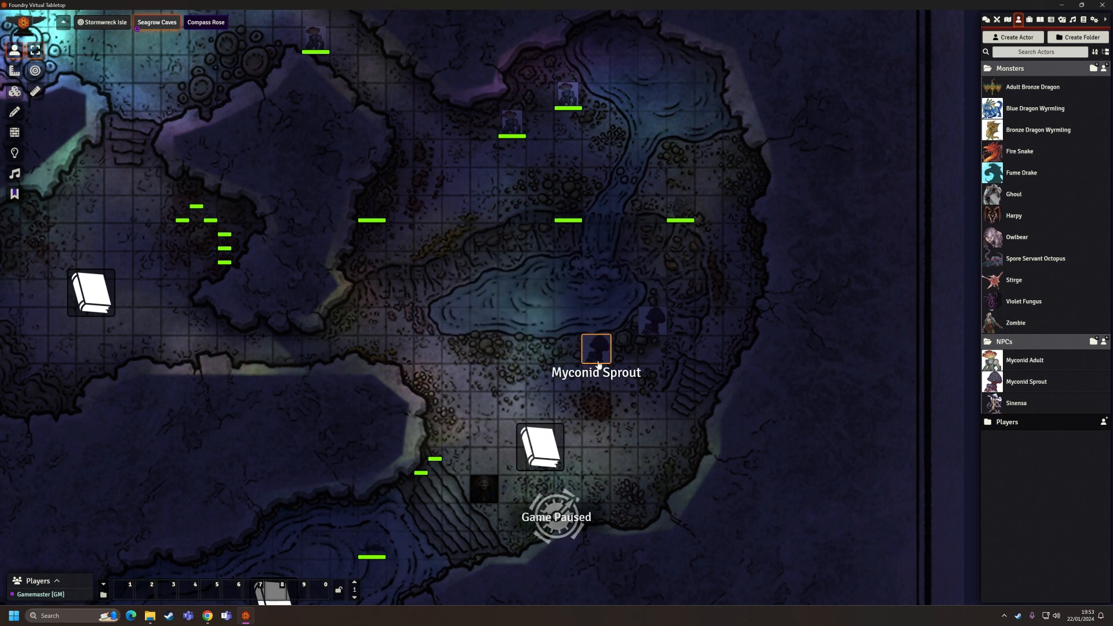
# Set the other Myconid Sprout token, at the pool's eastern end, to name display Hovered by Owner and bars Always for Owner.
pyautogui.doubleClick(654, 325)
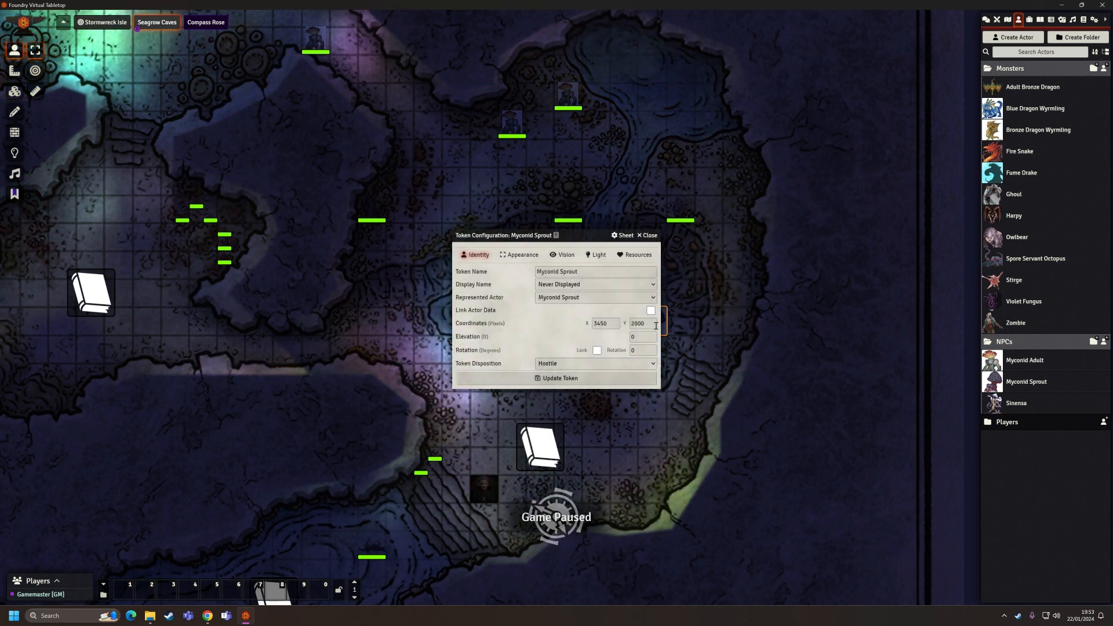
pyautogui.click(577, 285)
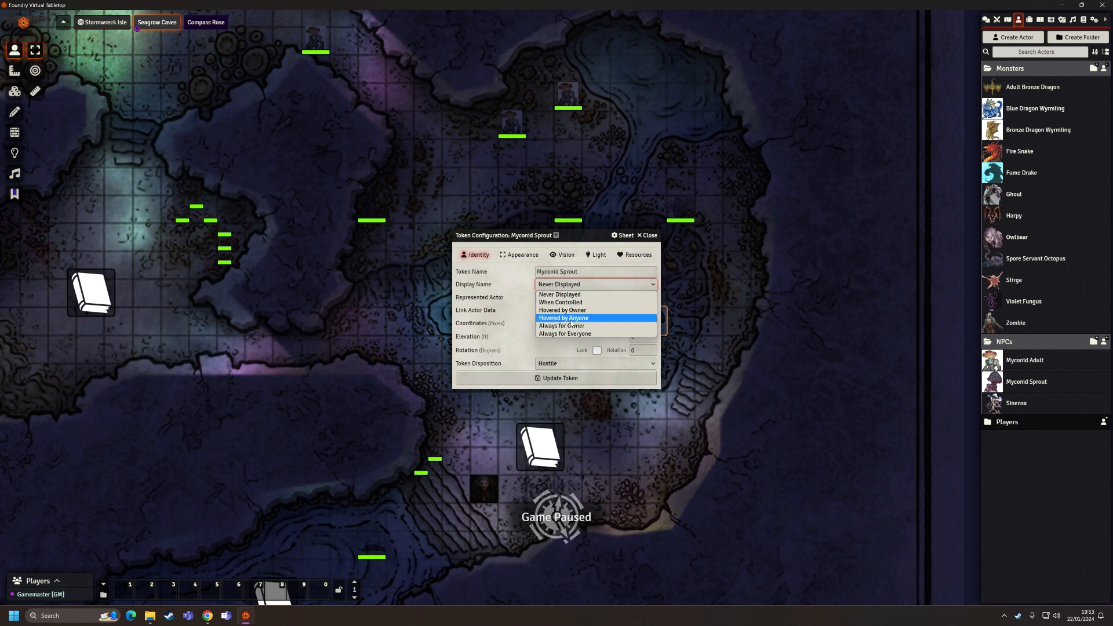
pyautogui.click(567, 311)
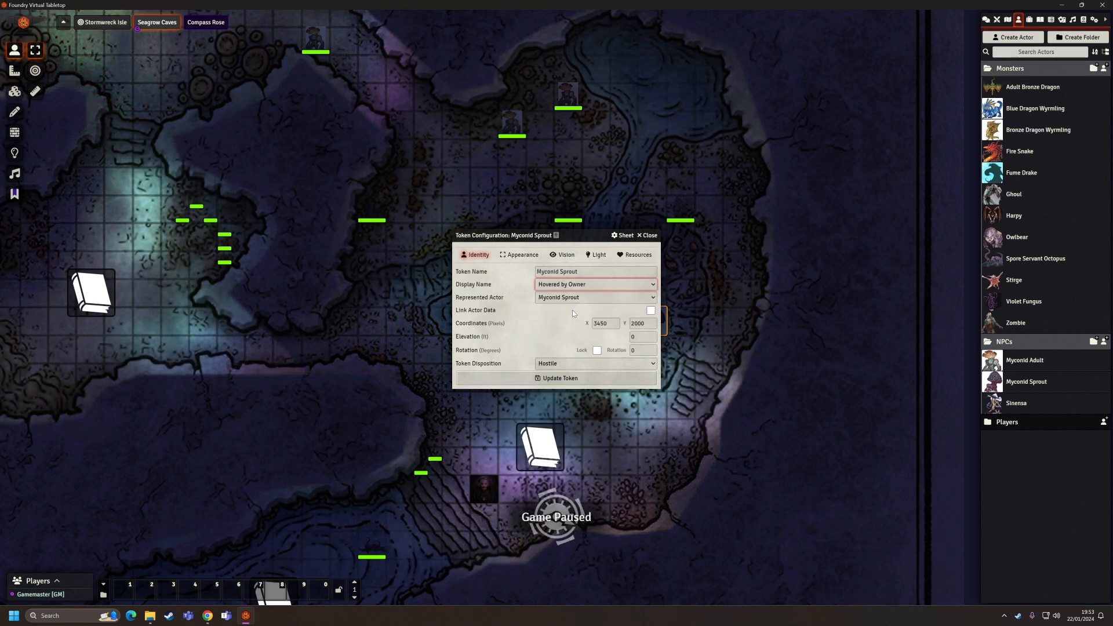
pyautogui.click(635, 255)
pyautogui.click(564, 275)
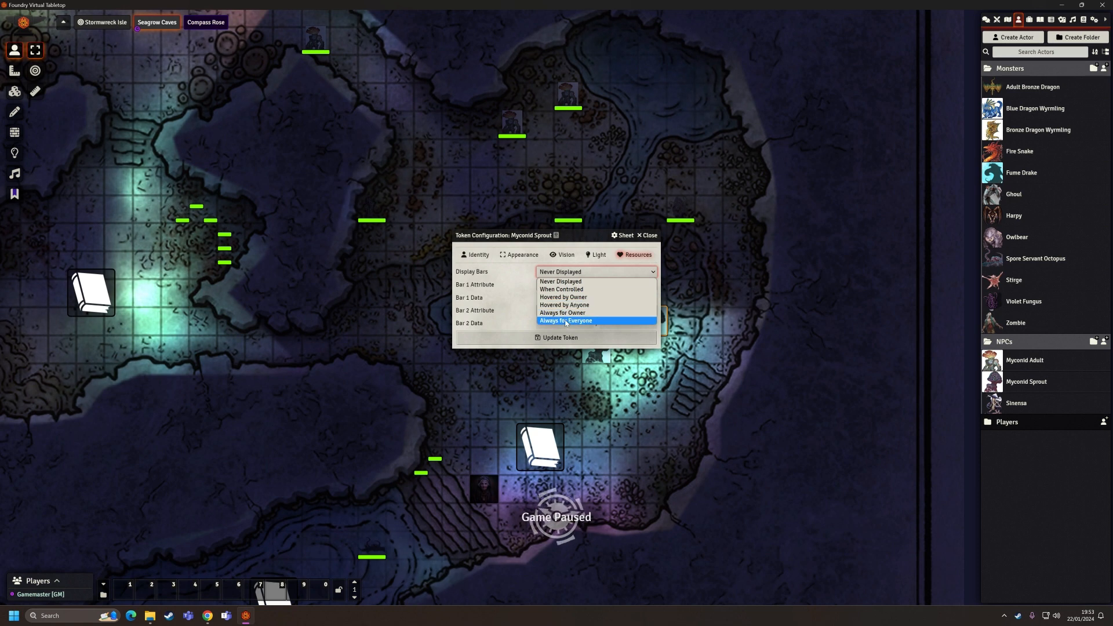
pyautogui.click(571, 311)
pyautogui.click(571, 338)
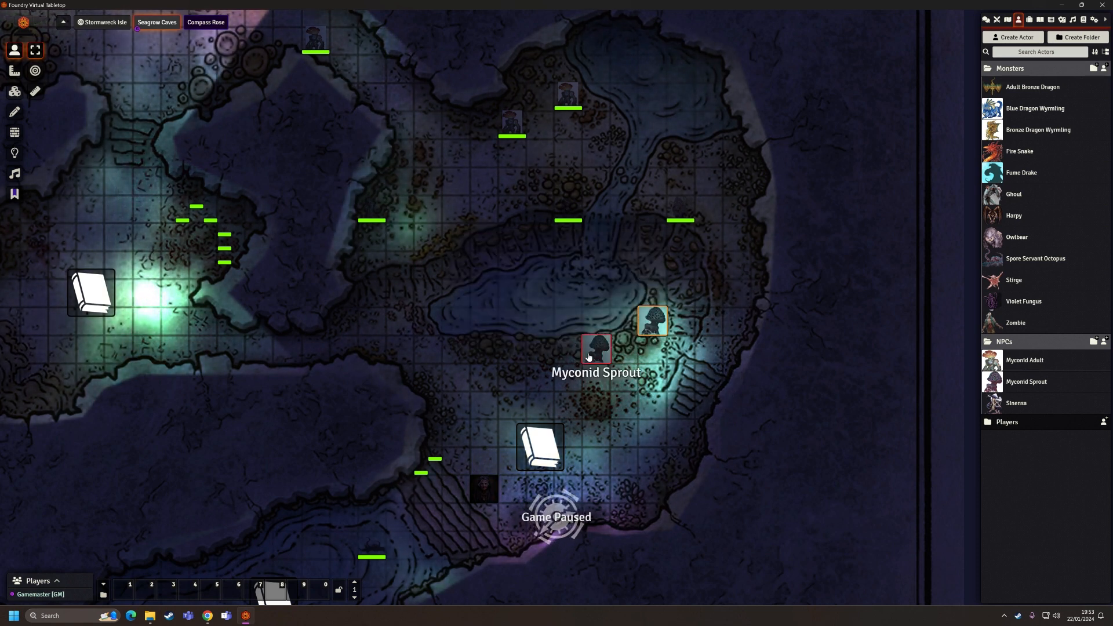
# Recheck the bar display settings of both Myconid Sprout tokens and save each token again.
pyautogui.doubleClick(596, 348)
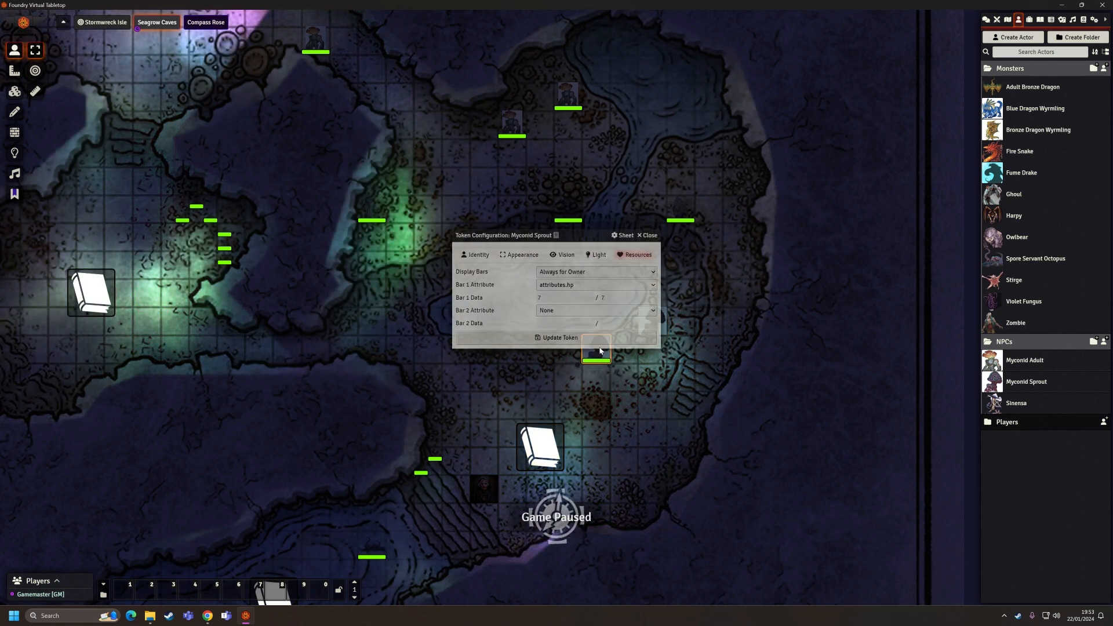
pyautogui.click(559, 338)
pyautogui.doubleClick(652, 320)
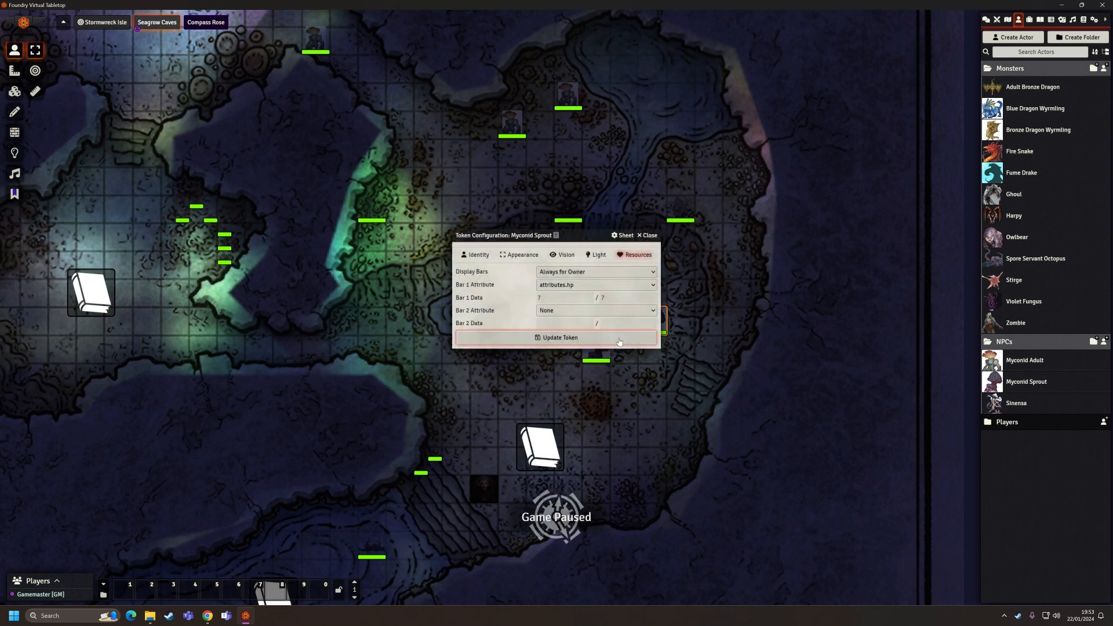
pyautogui.click(558, 336)
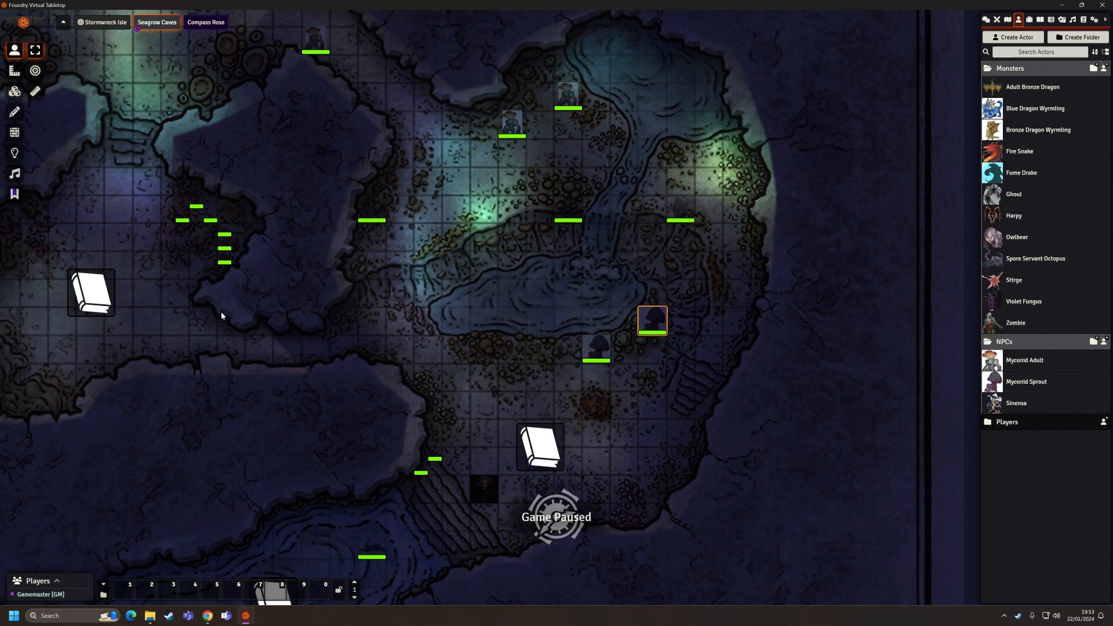
pyautogui.moveTo(221, 316); pyautogui.dragTo(576, 336)
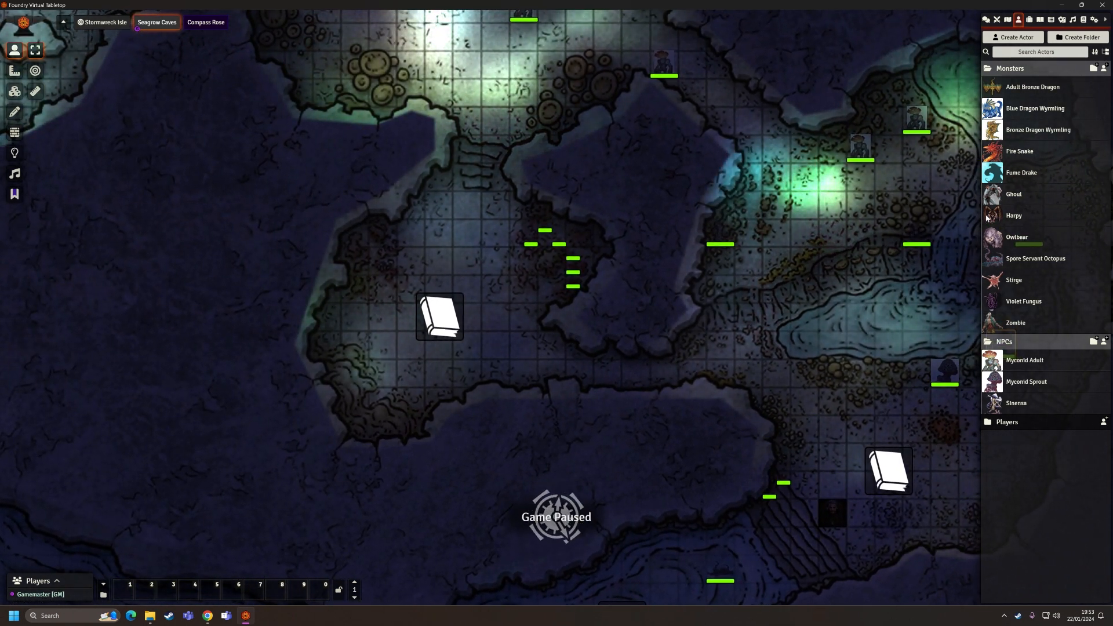
pyautogui.moveTo(992, 382); pyautogui.dragTo(393, 321)
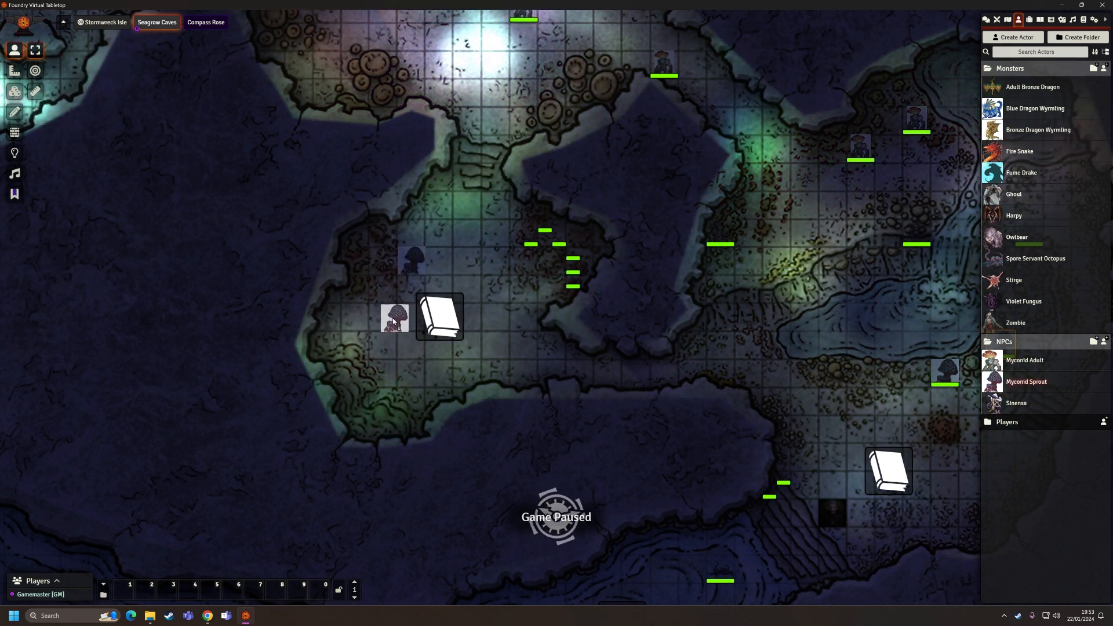
pyautogui.rightClick(1015, 388)
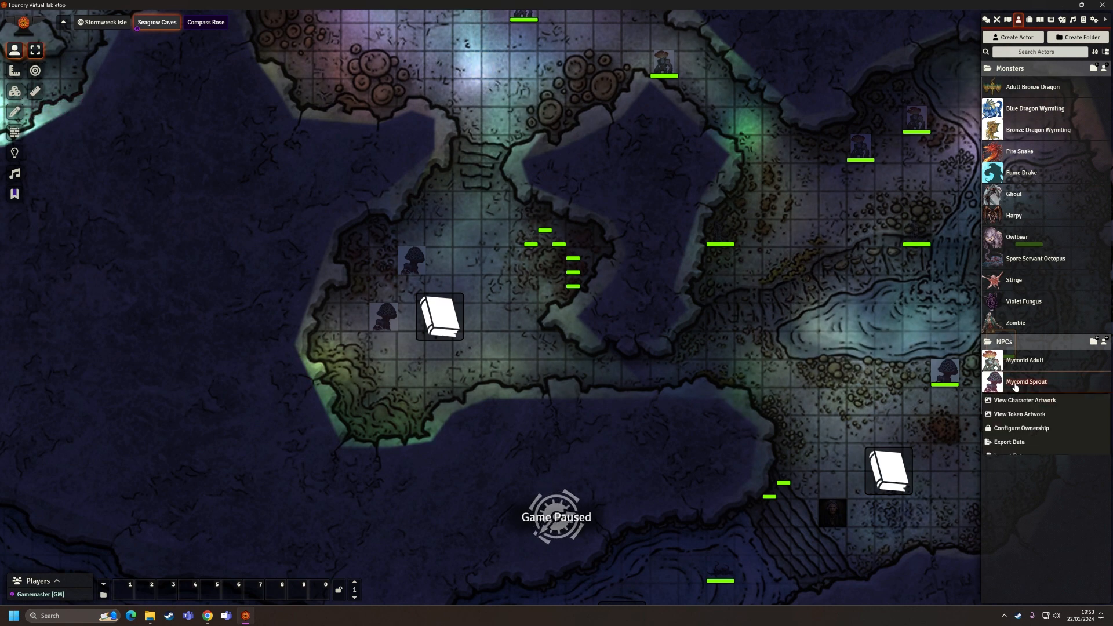
pyautogui.click(1015, 429)
pyautogui.click(960, 379)
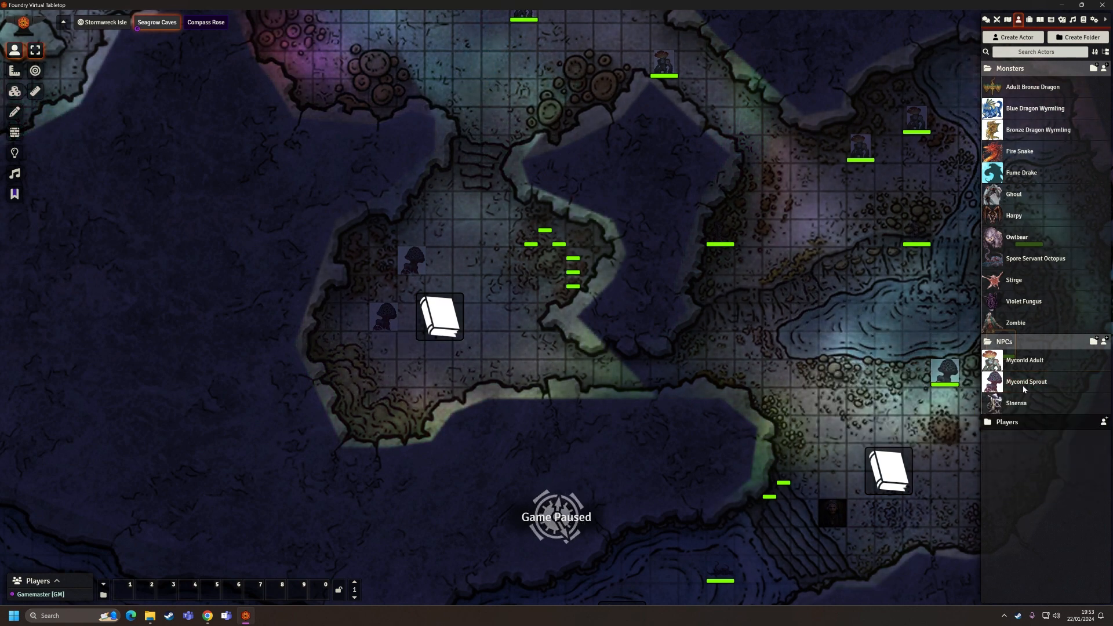
pyautogui.rightClick(1022, 382)
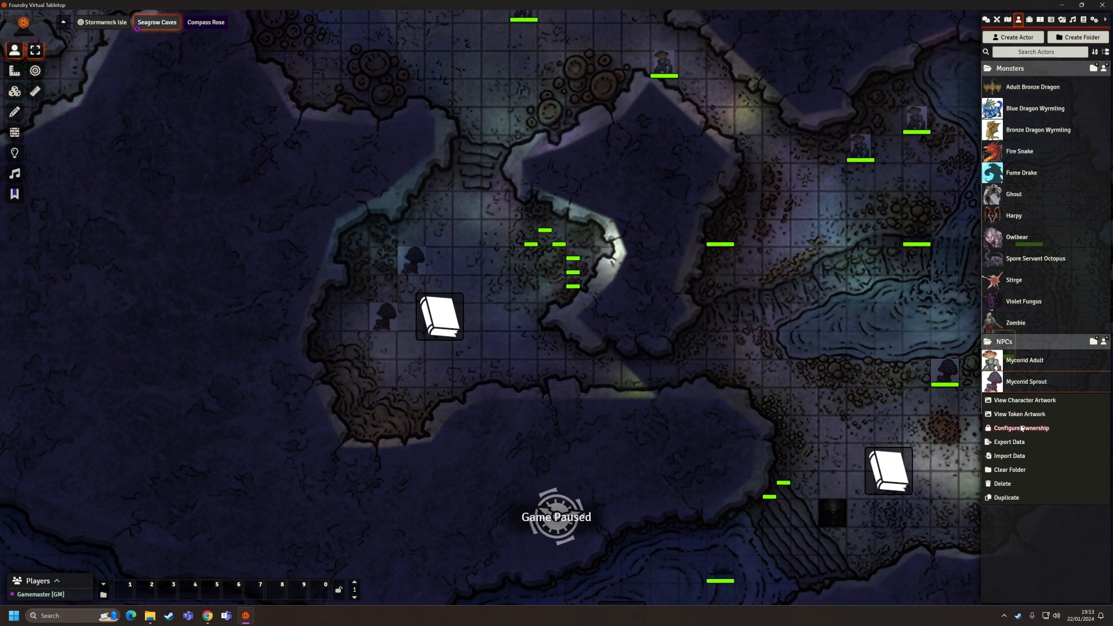
pyautogui.click(1015, 387)
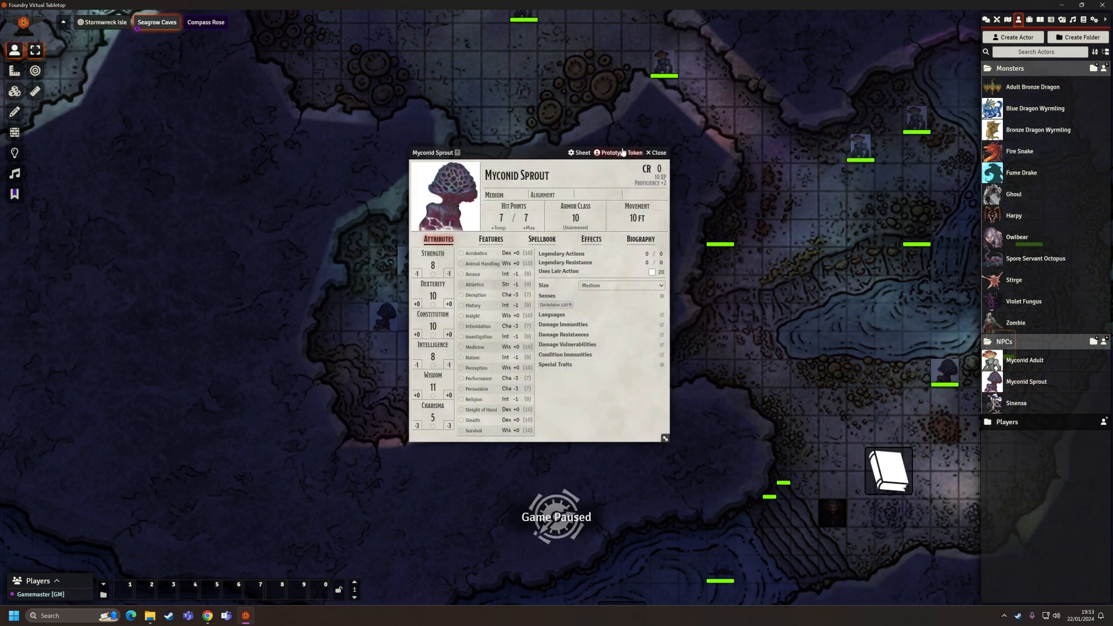
pyautogui.click(613, 155)
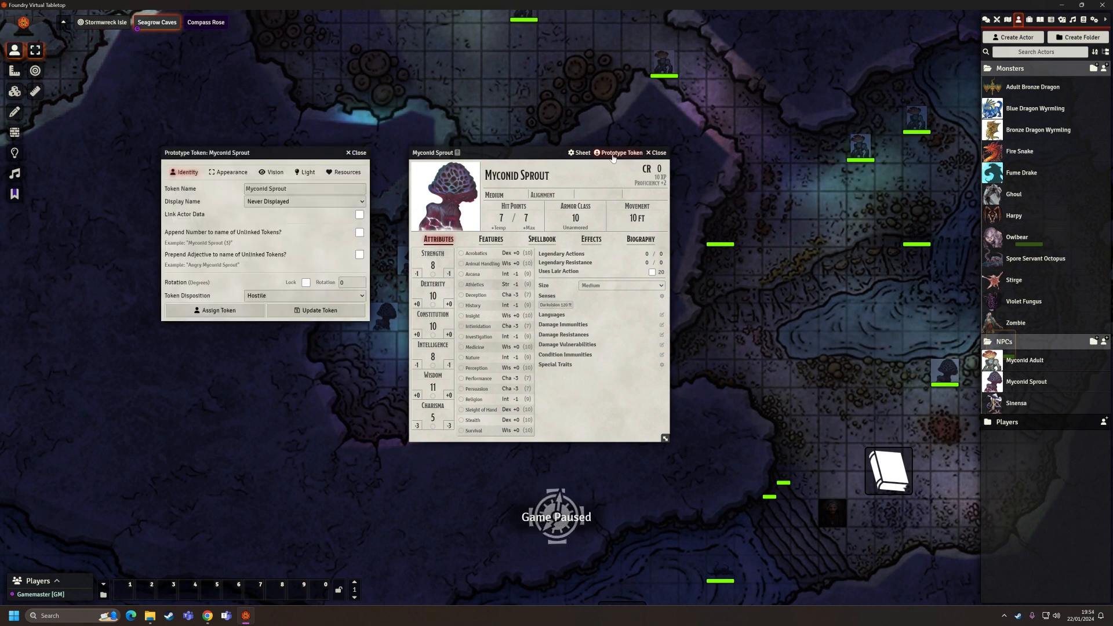
pyautogui.click(663, 152)
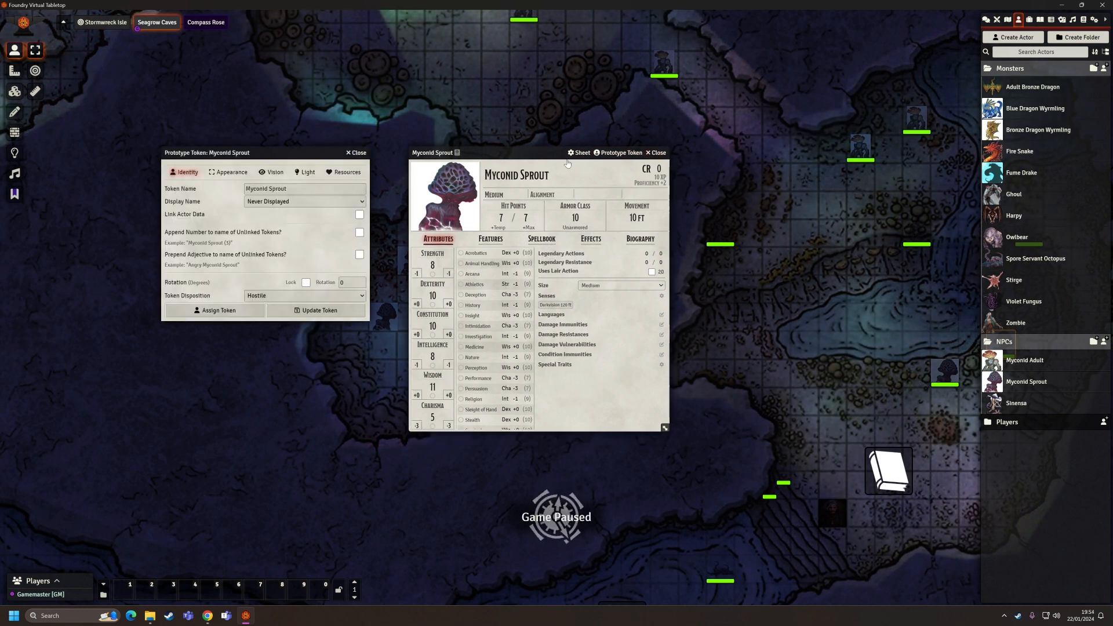
pyautogui.click(357, 153)
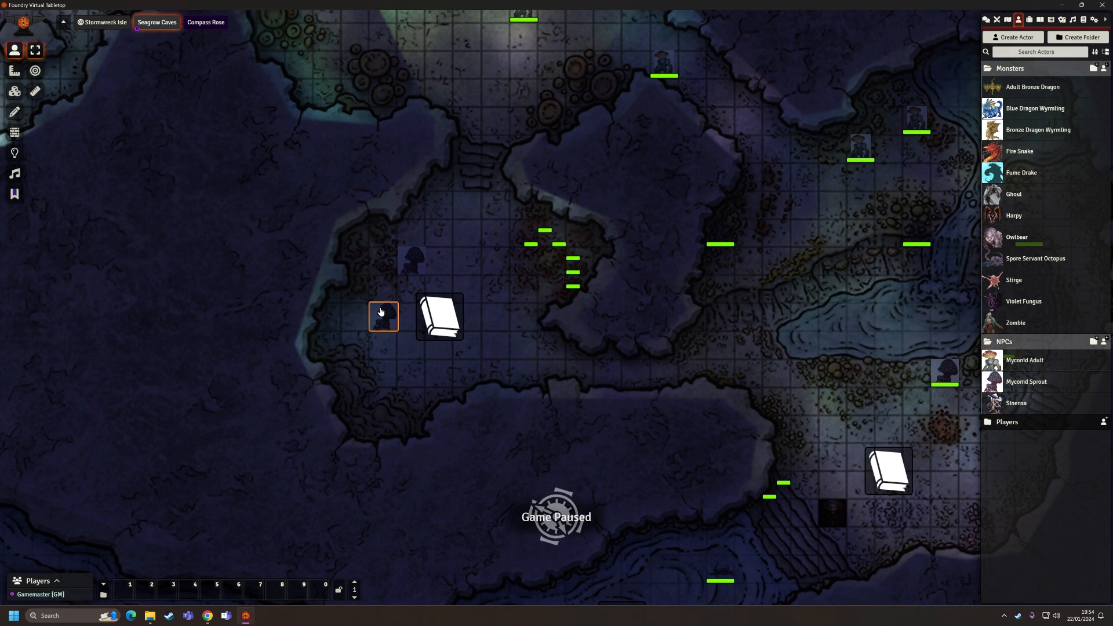
# In the Myconid Sprout actor's prototype token, set the name display to Hovered by Owner.
pyautogui.click(1035, 384)
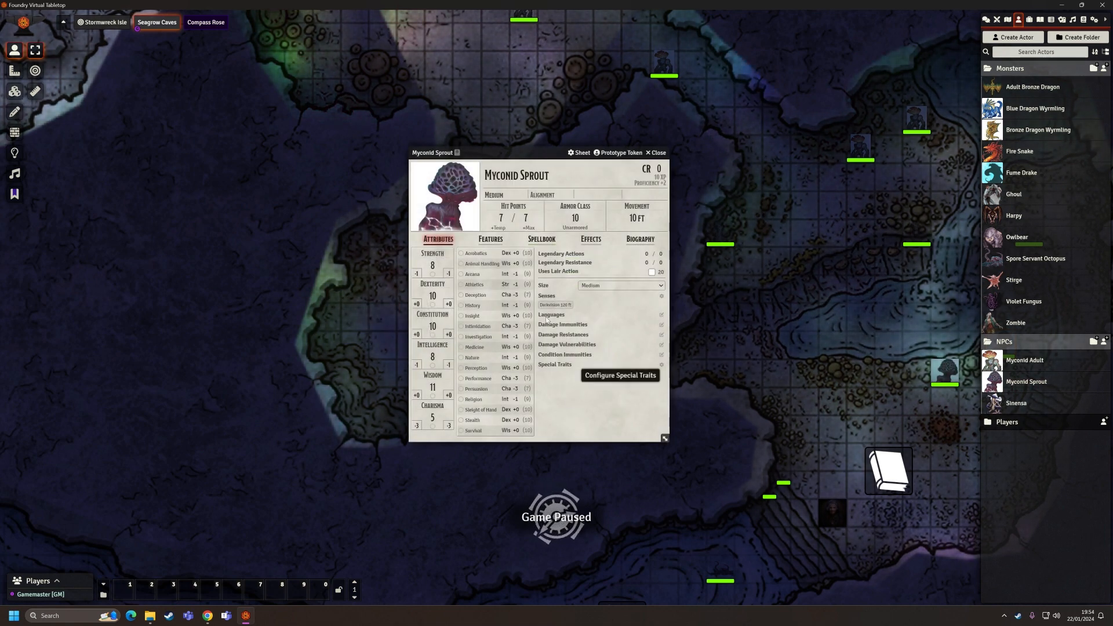
pyautogui.click(620, 154)
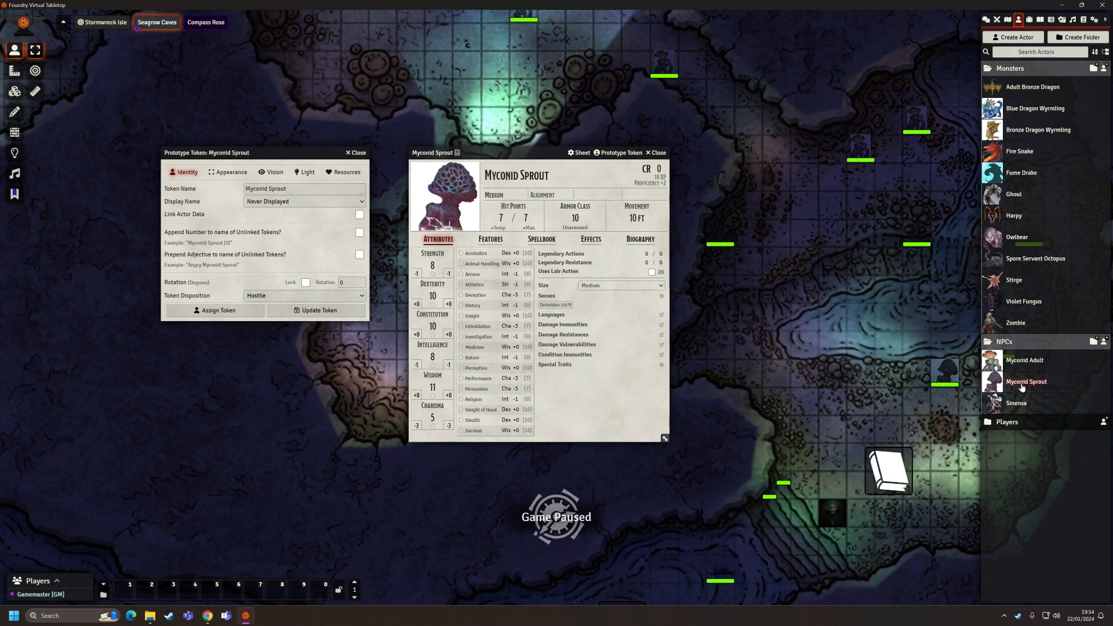
pyautogui.click(269, 202)
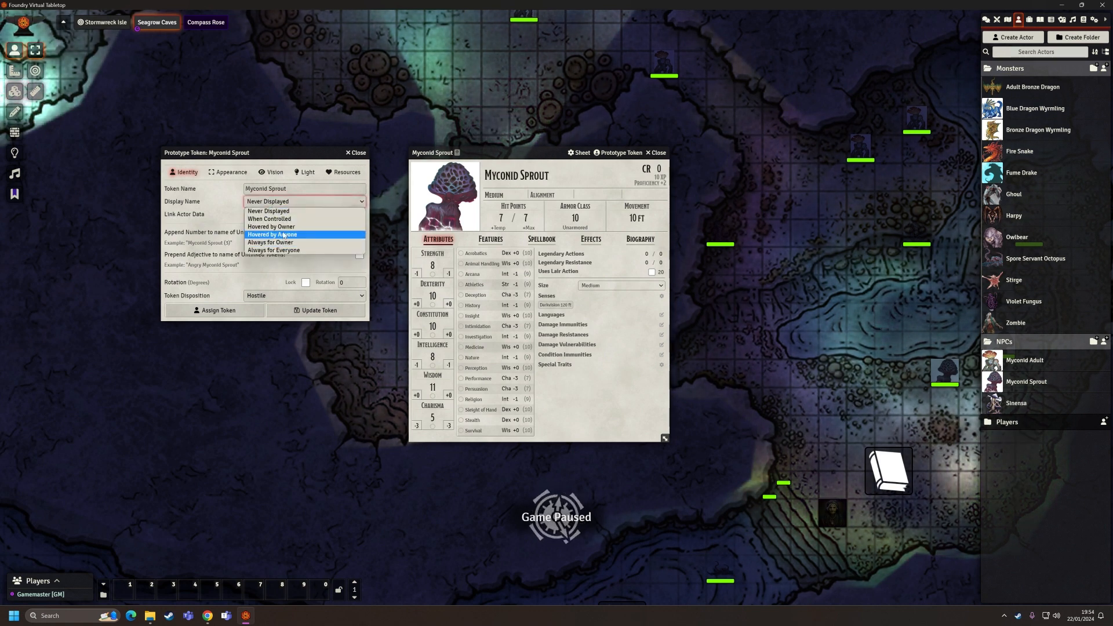
pyautogui.click(277, 227)
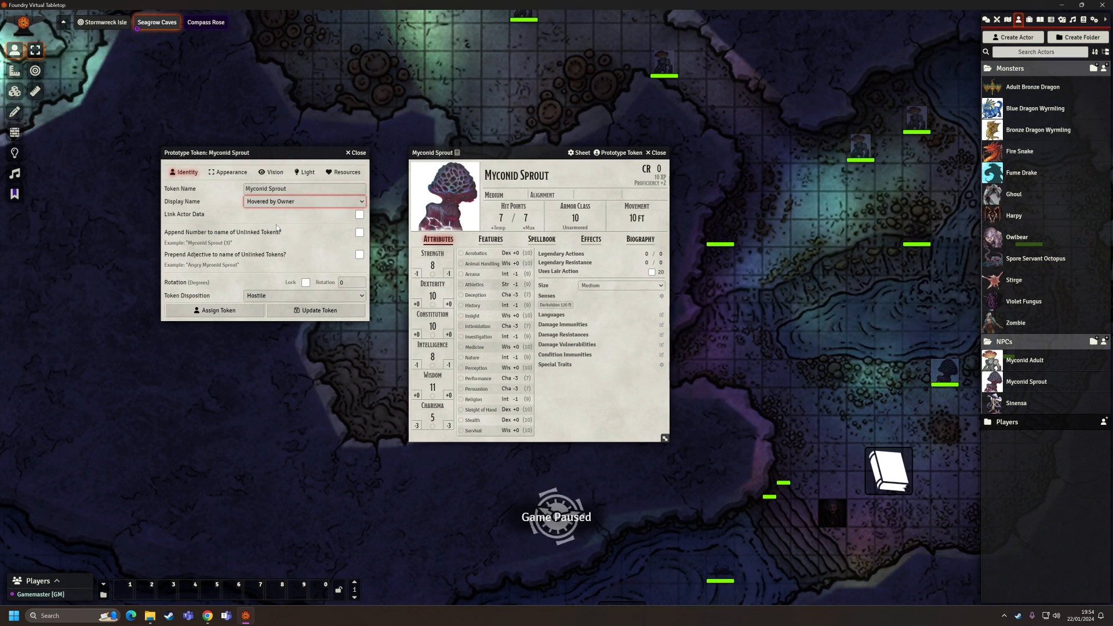
# Set the Myconid Sprout prototype token's bars to Always for Owner, update the prototype, and close the character sheet.
pyautogui.click(227, 172)
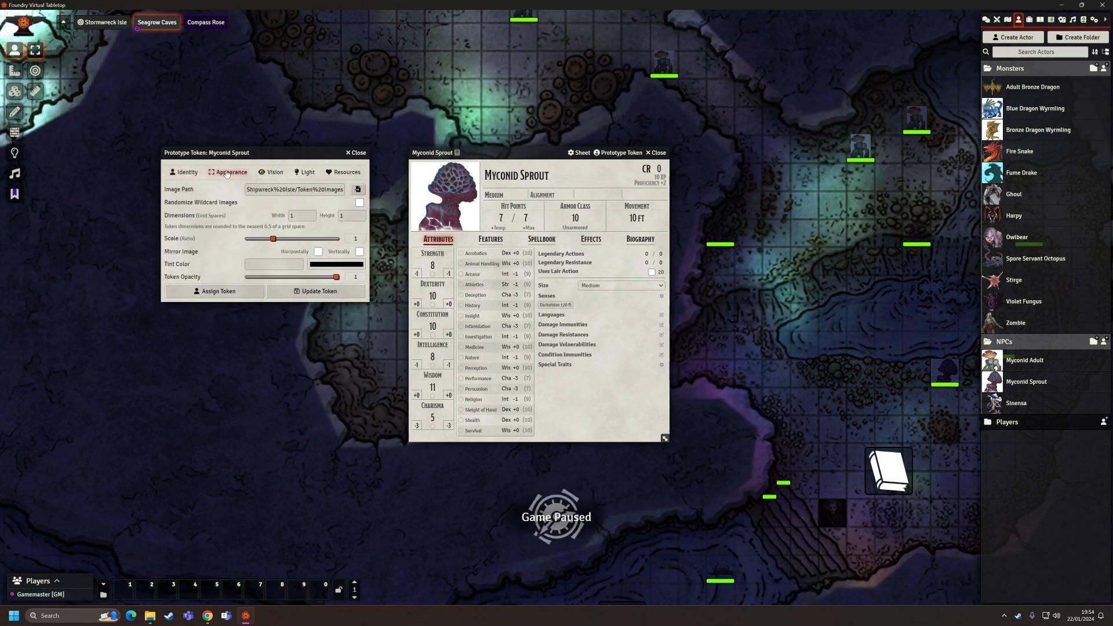
pyautogui.click(272, 173)
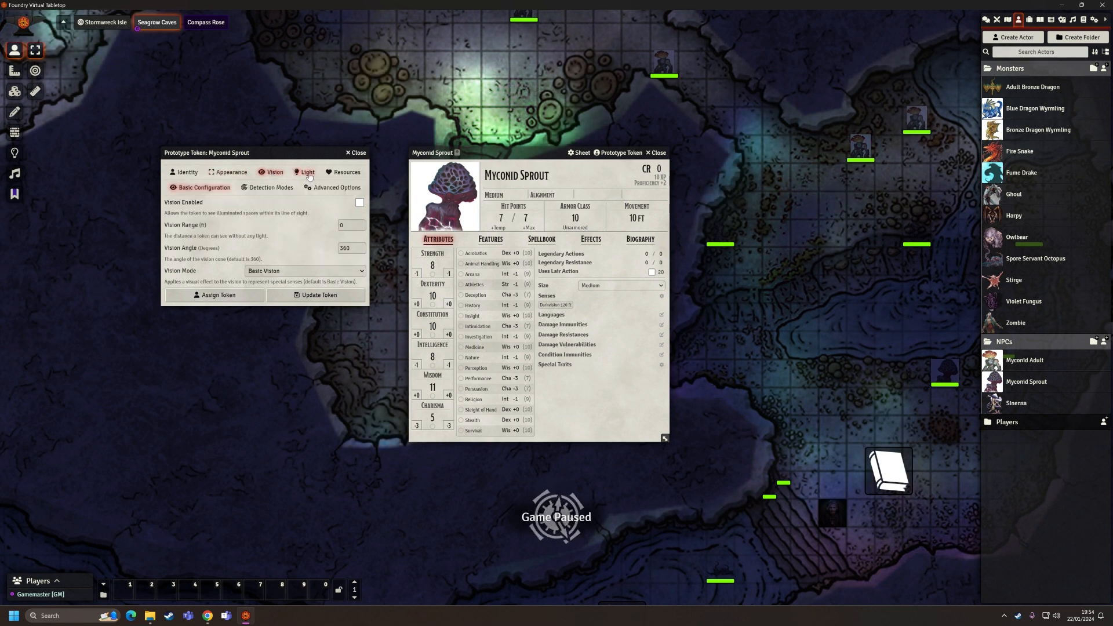
pyautogui.click(307, 173)
pyautogui.click(342, 173)
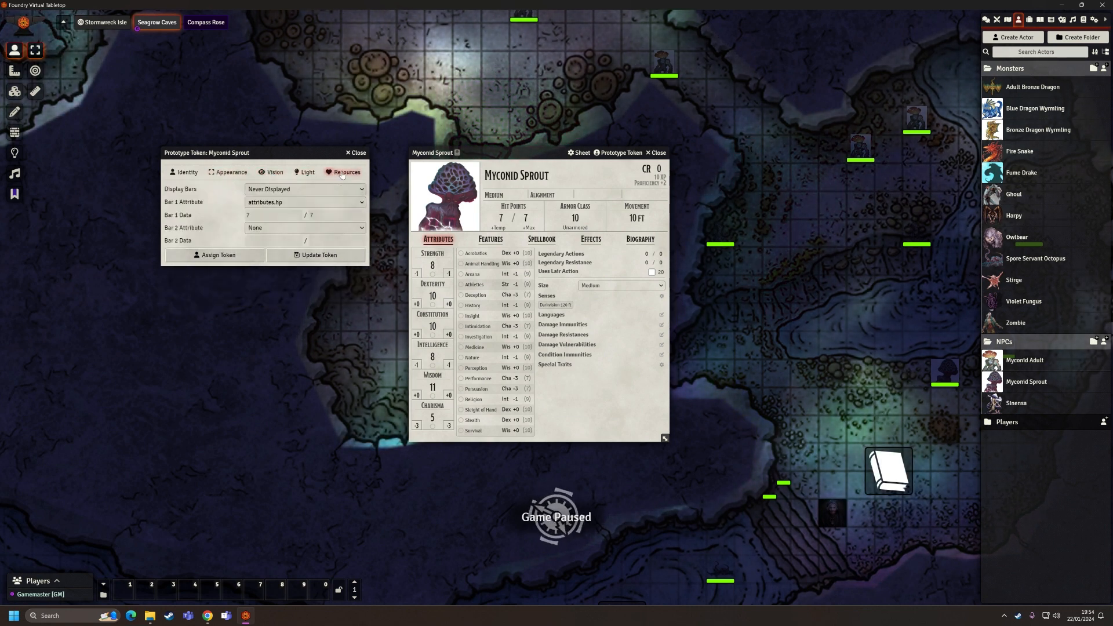
pyautogui.click(303, 190)
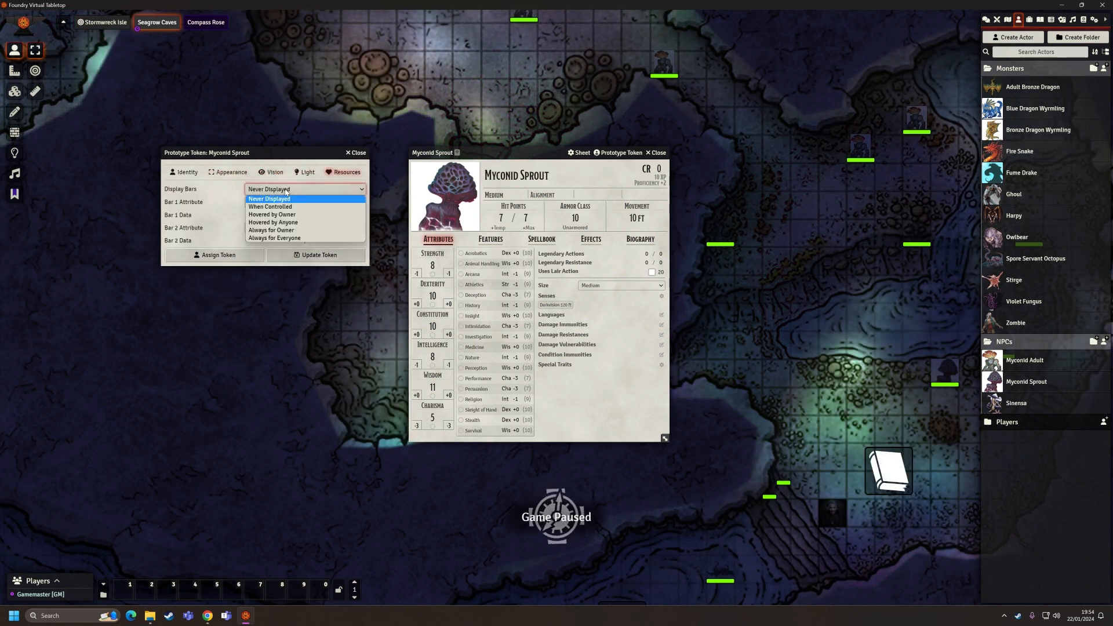
pyautogui.click(284, 230)
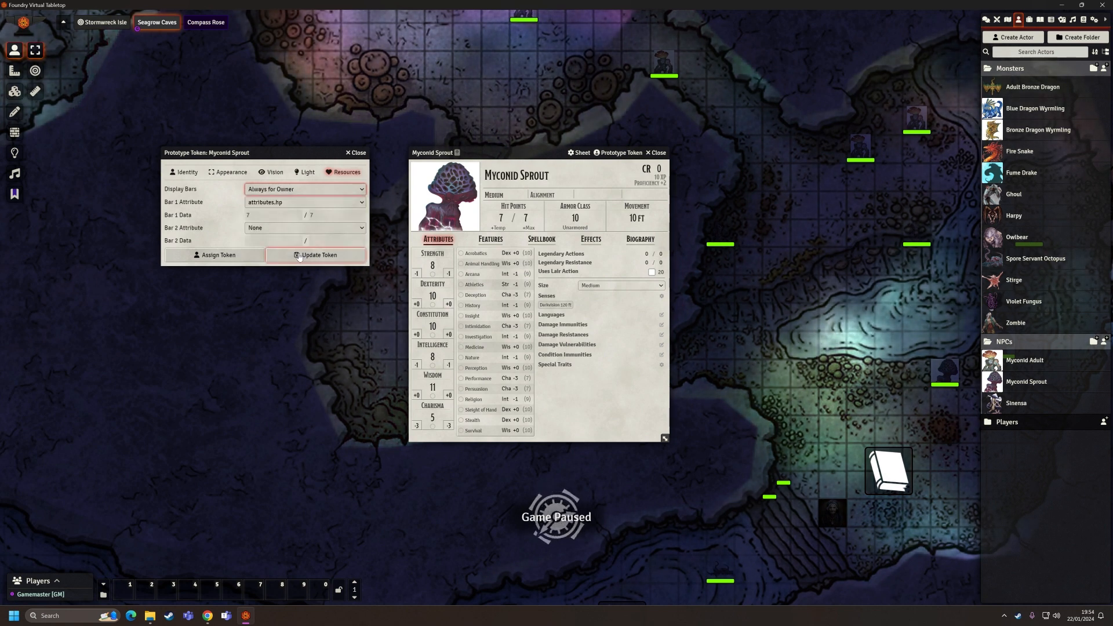
pyautogui.click(298, 256)
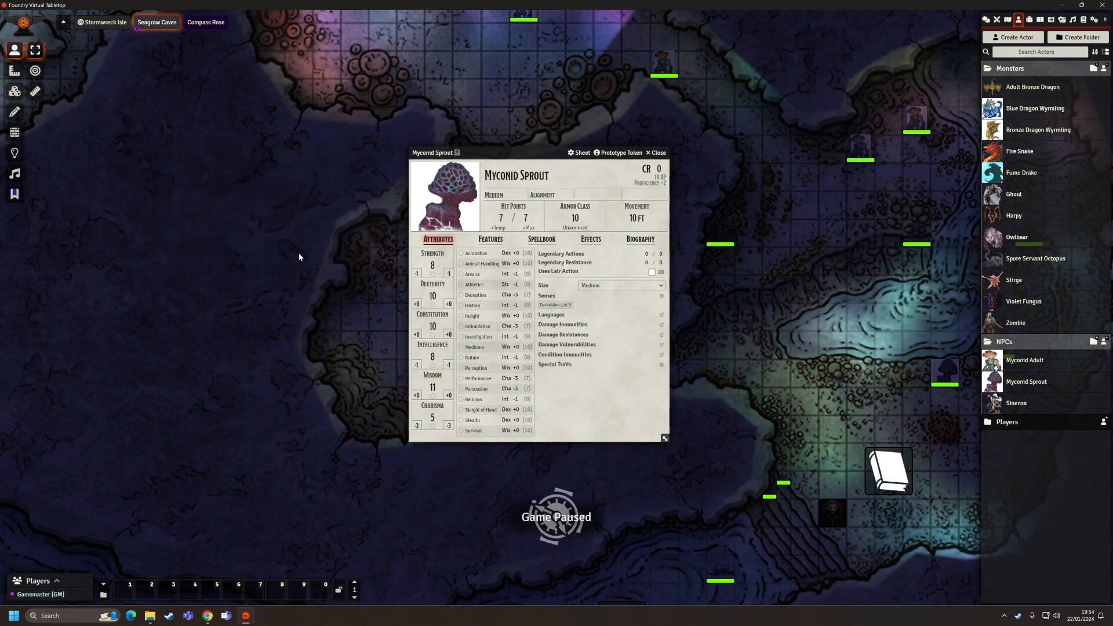
pyautogui.click(656, 155)
# Place three Myconid Sprout tokens from the actor directory along the western side of the B3: Larder cave.
pyautogui.moveTo(1036, 385); pyautogui.dragTo(413, 271)
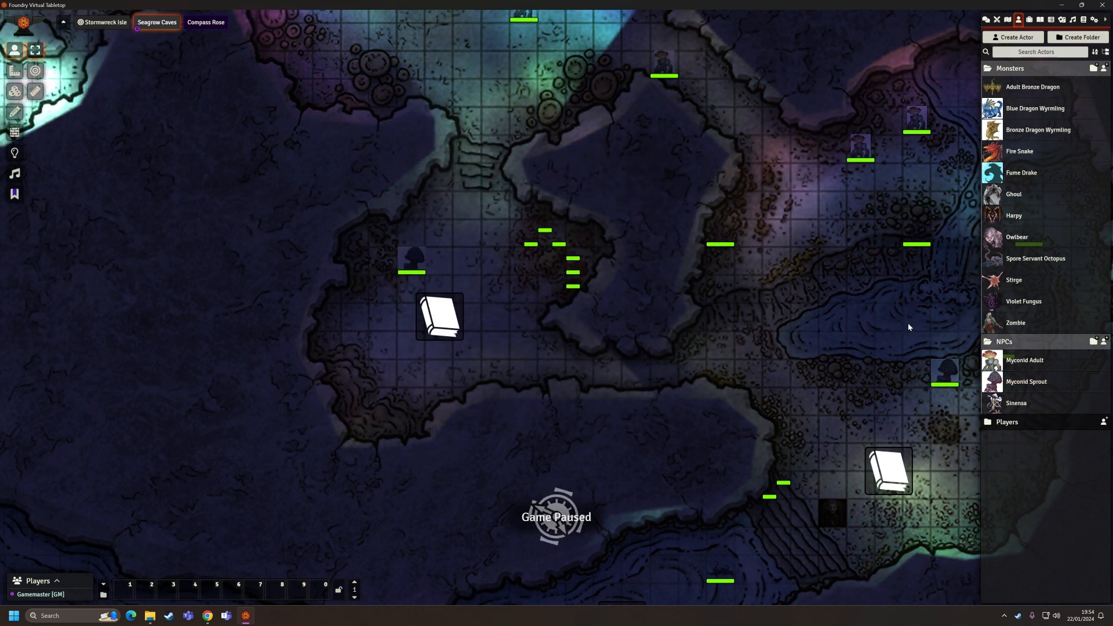
pyautogui.moveTo(593, 392); pyautogui.dragTo(384, 288)
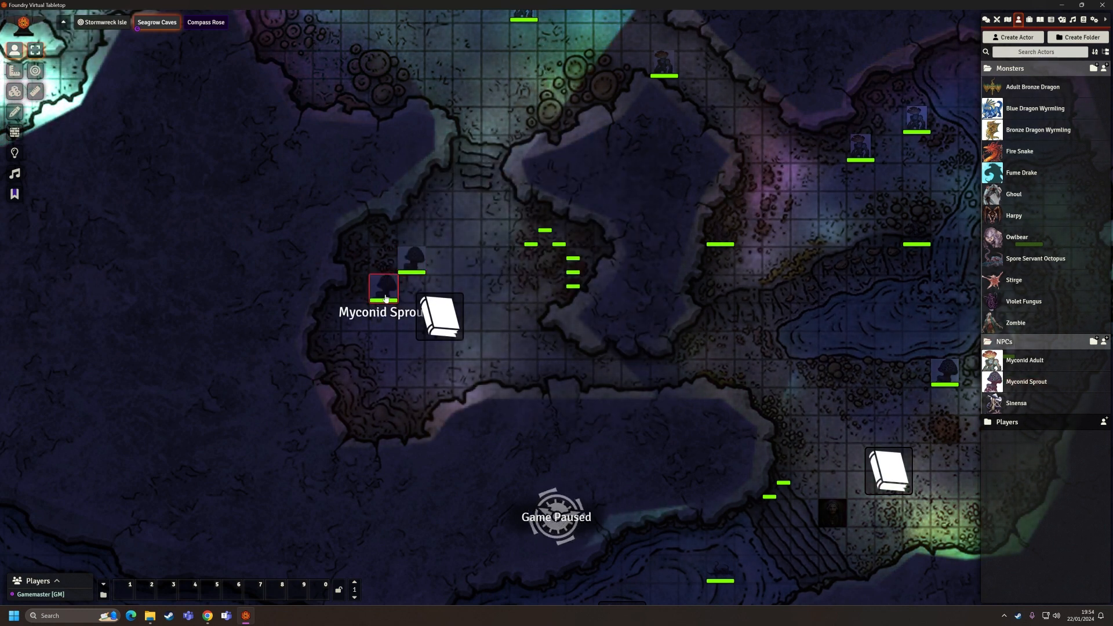
pyautogui.moveTo(1036, 387)
pyautogui.mouseDown()
pyautogui.moveTo(719, 402)
pyautogui.moveTo(406, 362)
pyautogui.moveTo(388, 351)
pyautogui.moveTo(402, 347)
pyautogui.moveTo(384, 346)
pyautogui.mouseUp()
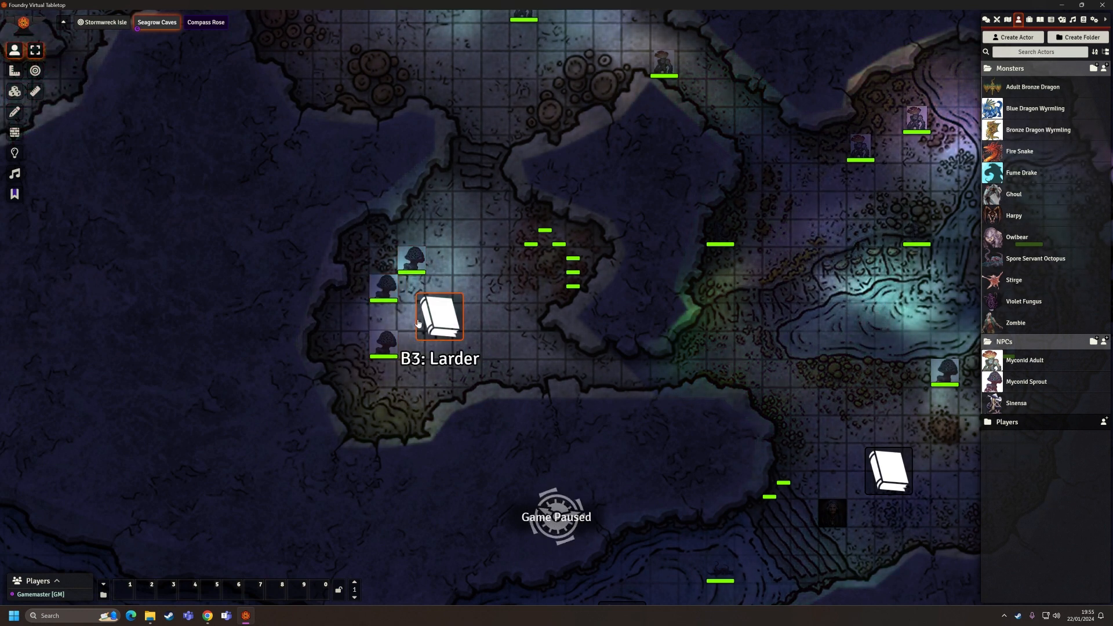
# Rename the northernmost Myconid Sprout token in the Larder as Bispo and save its configuration.
pyautogui.doubleClick(414, 264)
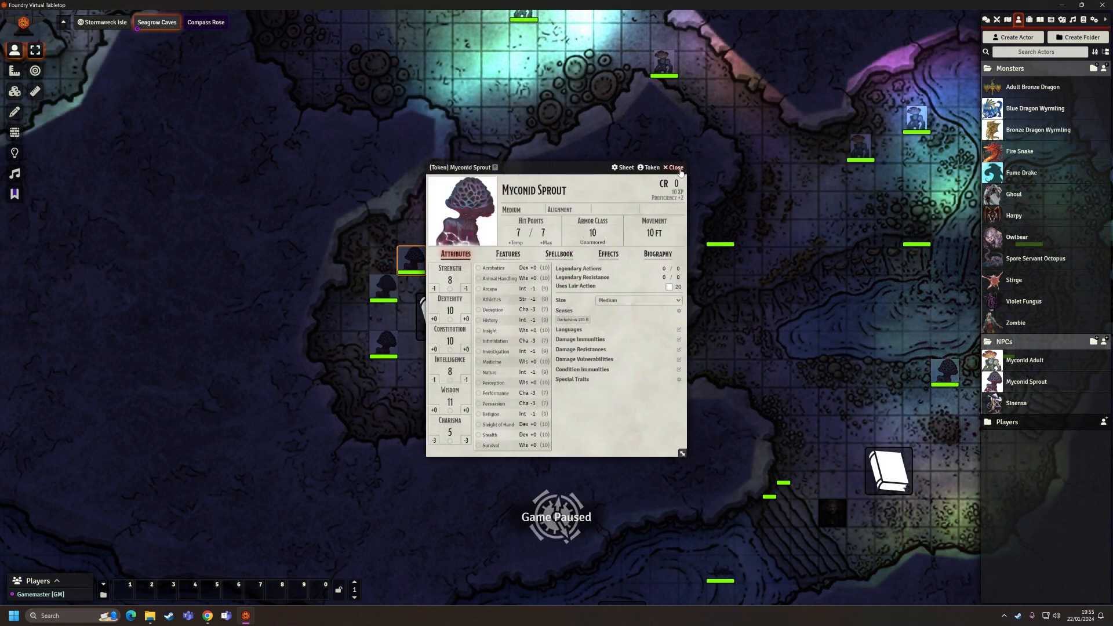
pyautogui.press('Escape')
pyautogui.rightClick(413, 265)
pyautogui.click(388, 260)
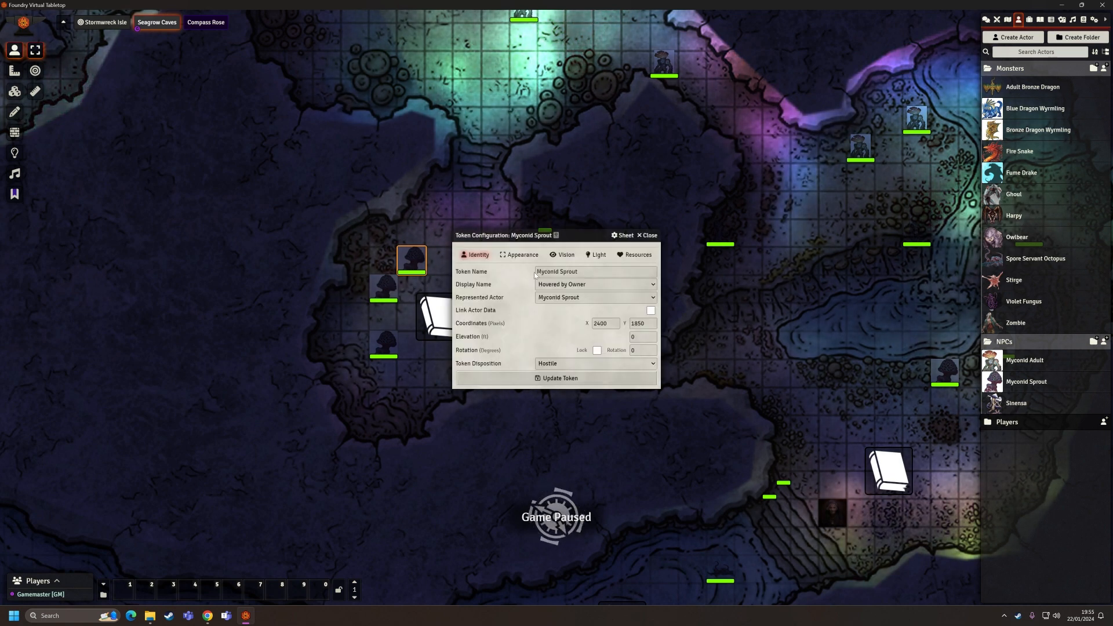
pyautogui.moveTo(586, 271); pyautogui.dragTo(517, 273)
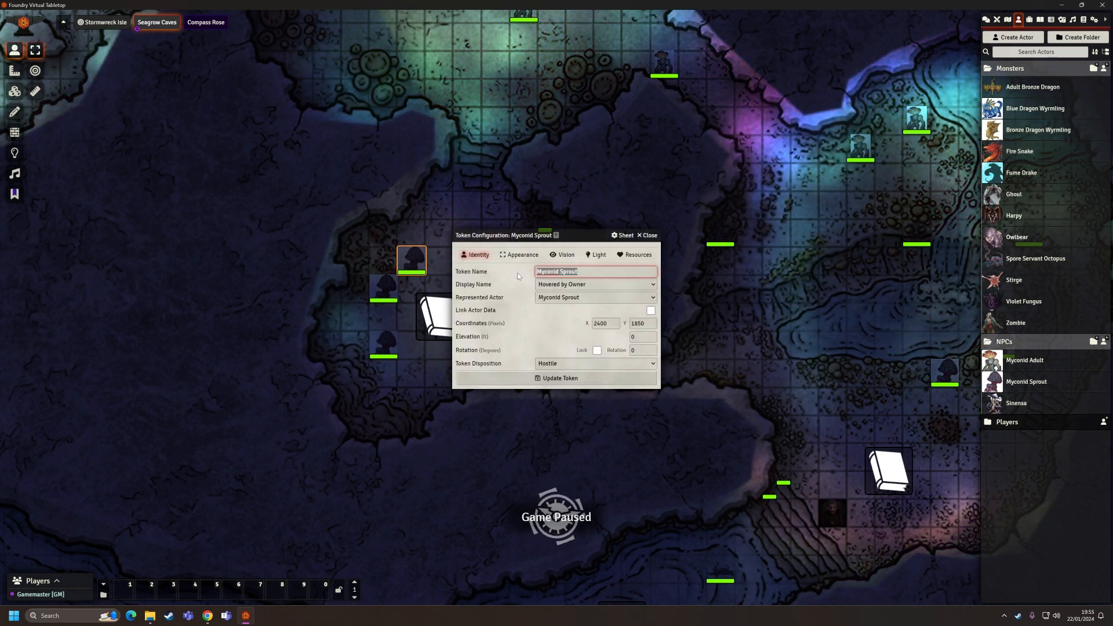
pyautogui.write('Bispo')
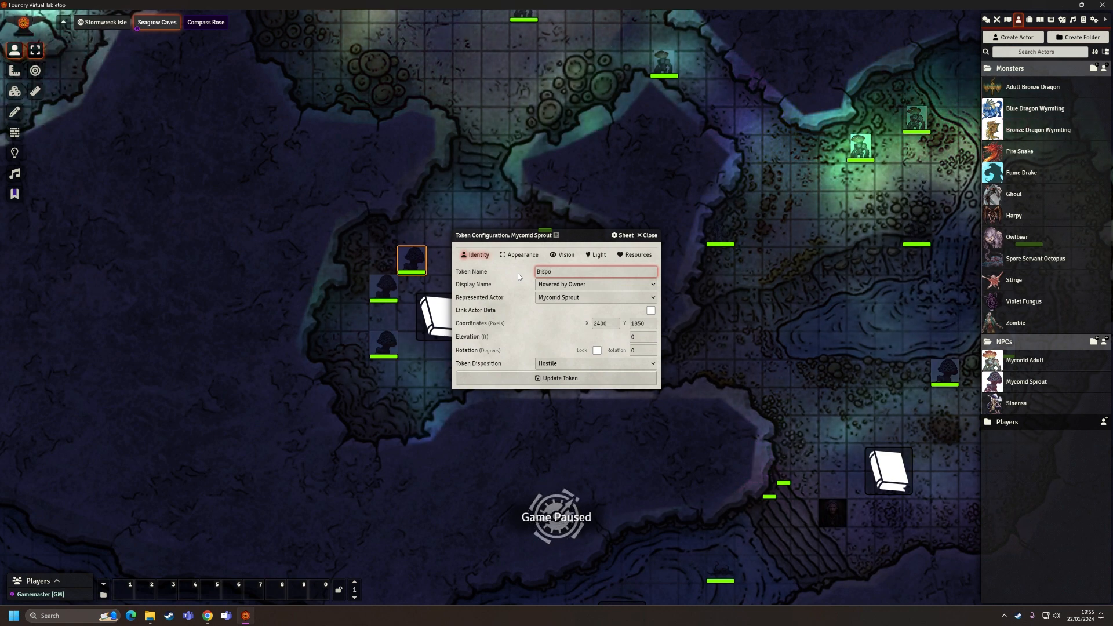
pyautogui.press('Return')
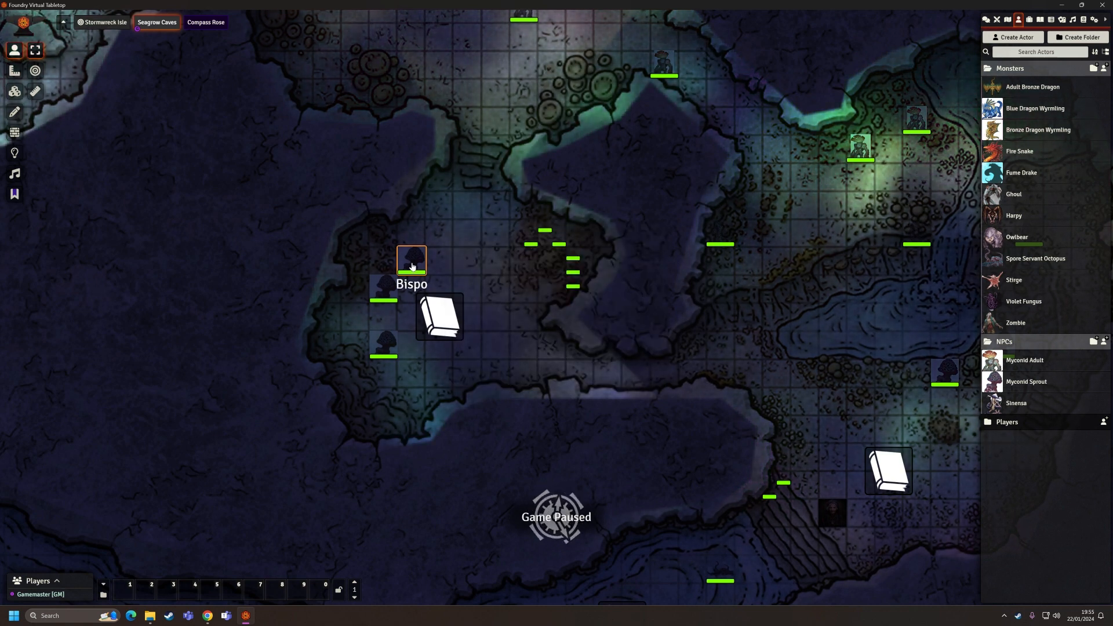
# Give the middle Myconid Sprout token in the Larder its own name, and rename the southernmost one as Popple.
pyautogui.doubleClick(385, 287)
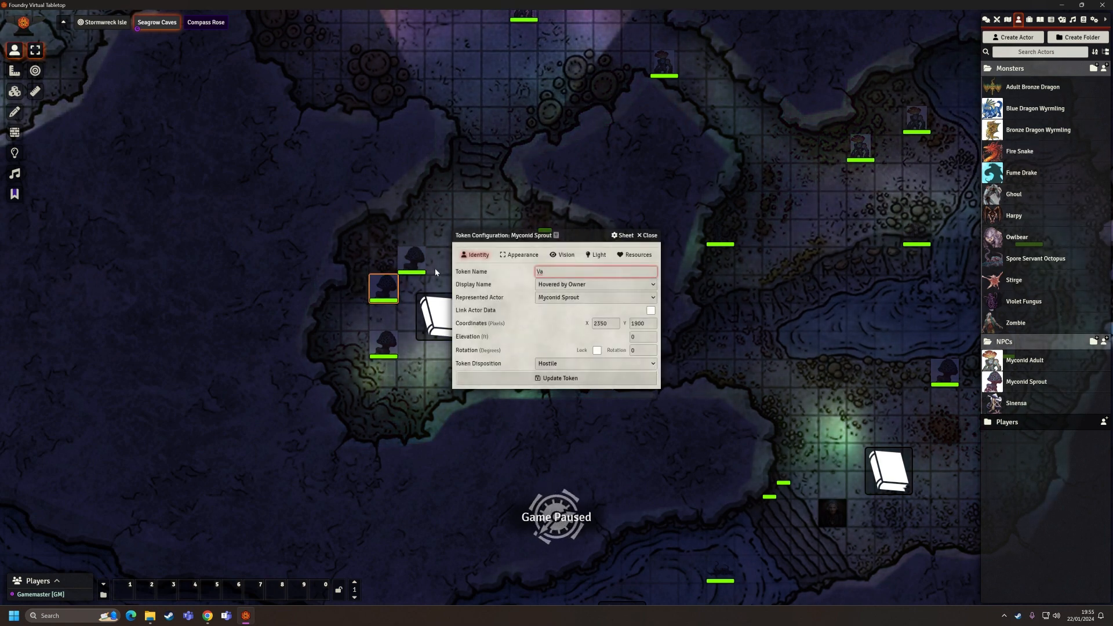
pyautogui.click(557, 380)
pyautogui.doubleClick(396, 346)
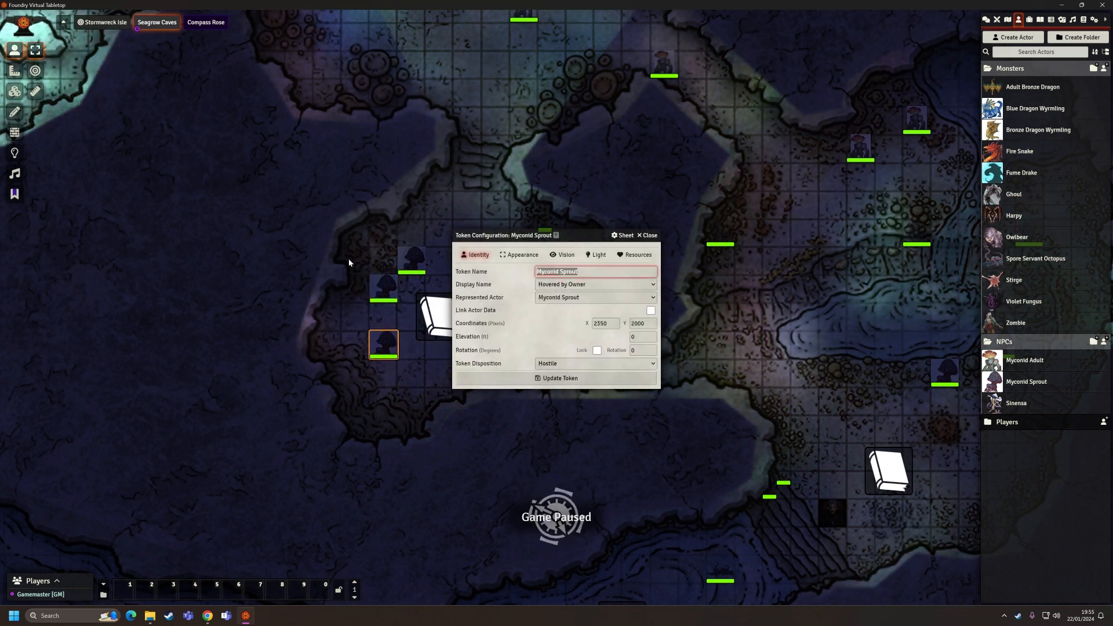
pyautogui.write('Popple')
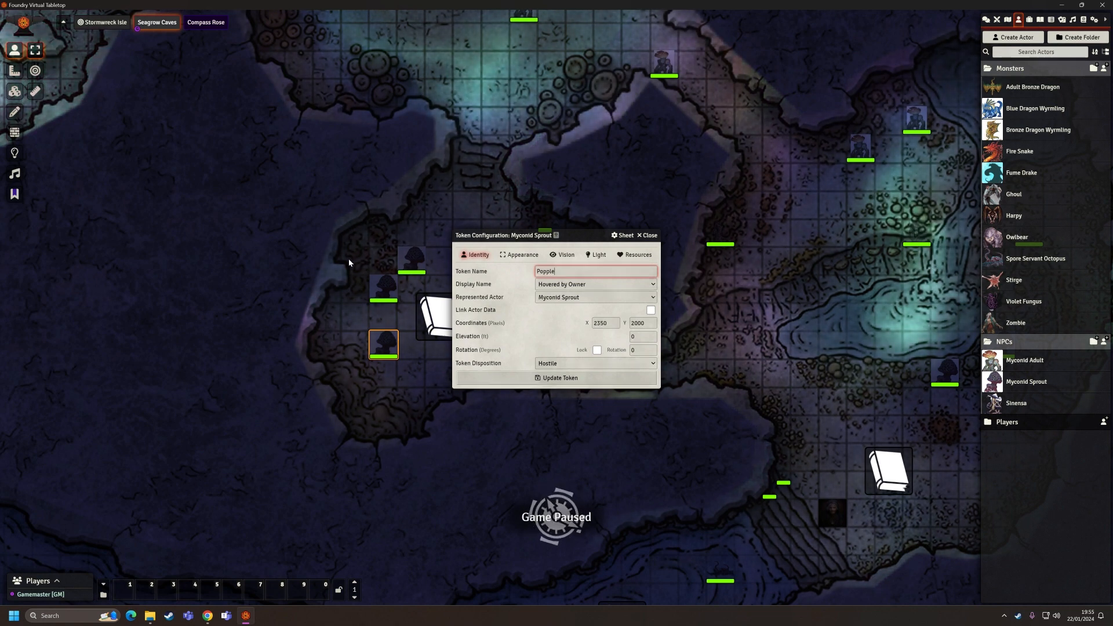
pyautogui.press('Return')
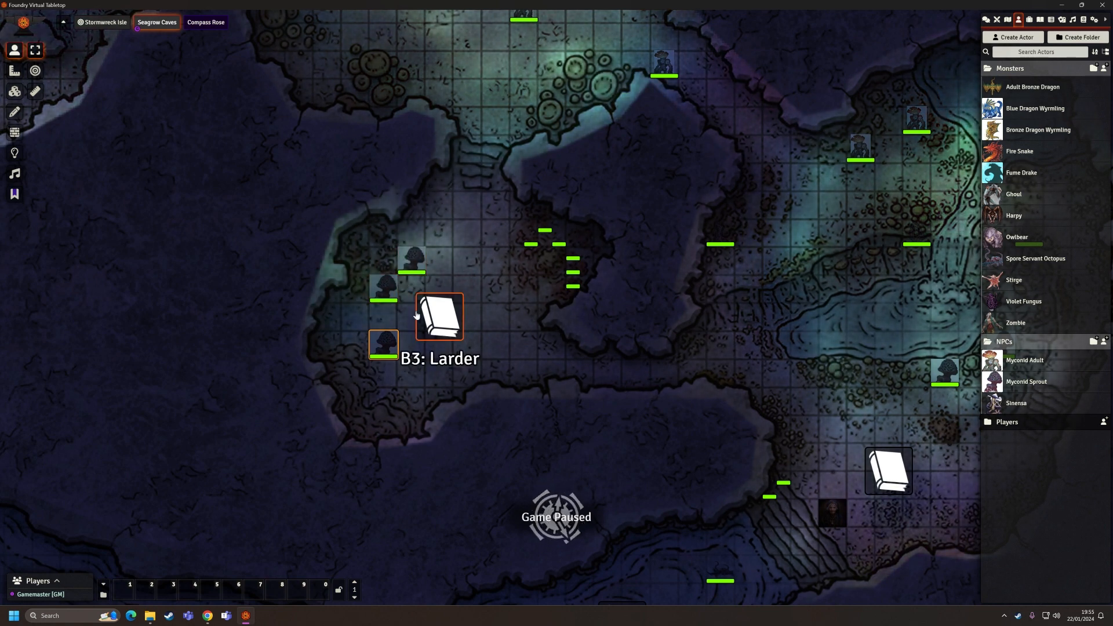
# Rename the upper Myconid Adult token beside the stream in the pool cavern to Molen.
pyautogui.scroll(-3, 721, 322)
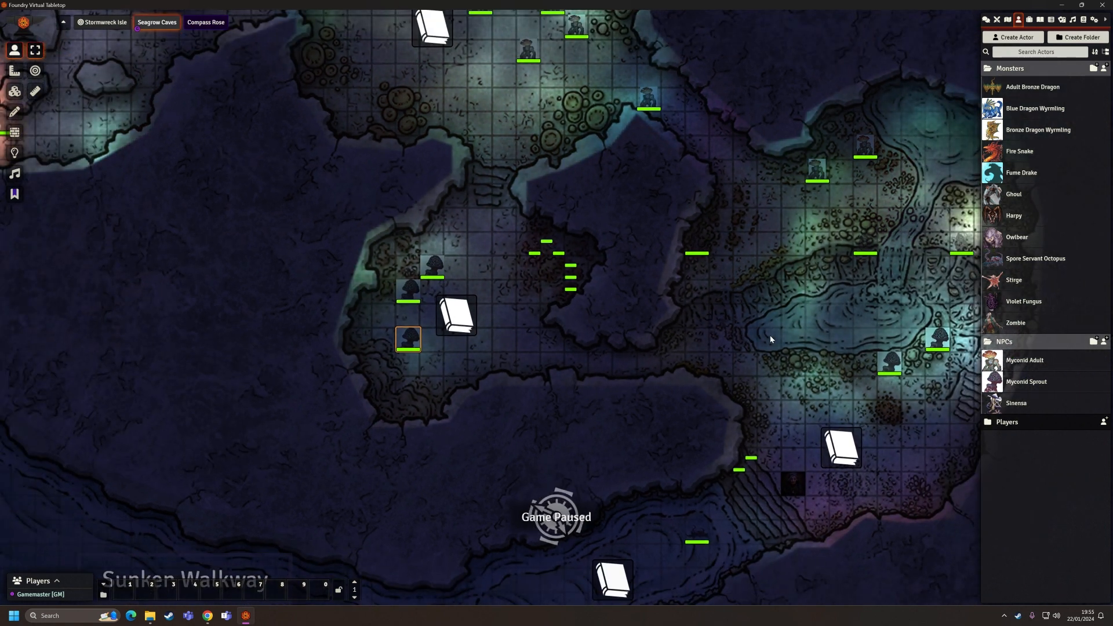
pyautogui.scroll(5, 432, 273)
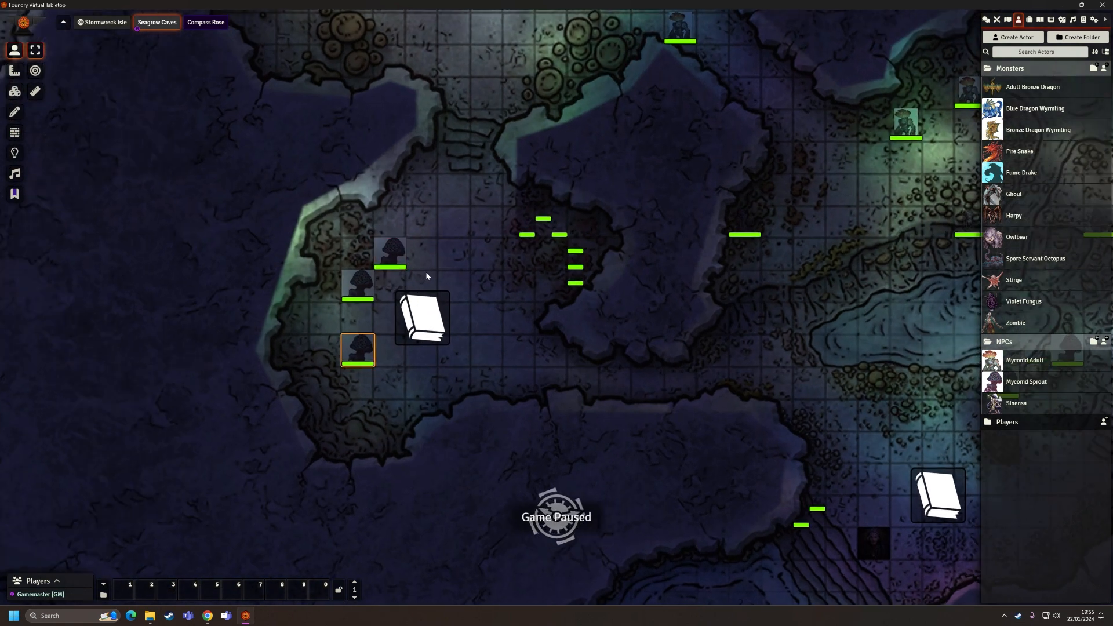
pyautogui.scroll(-3, 361, 257)
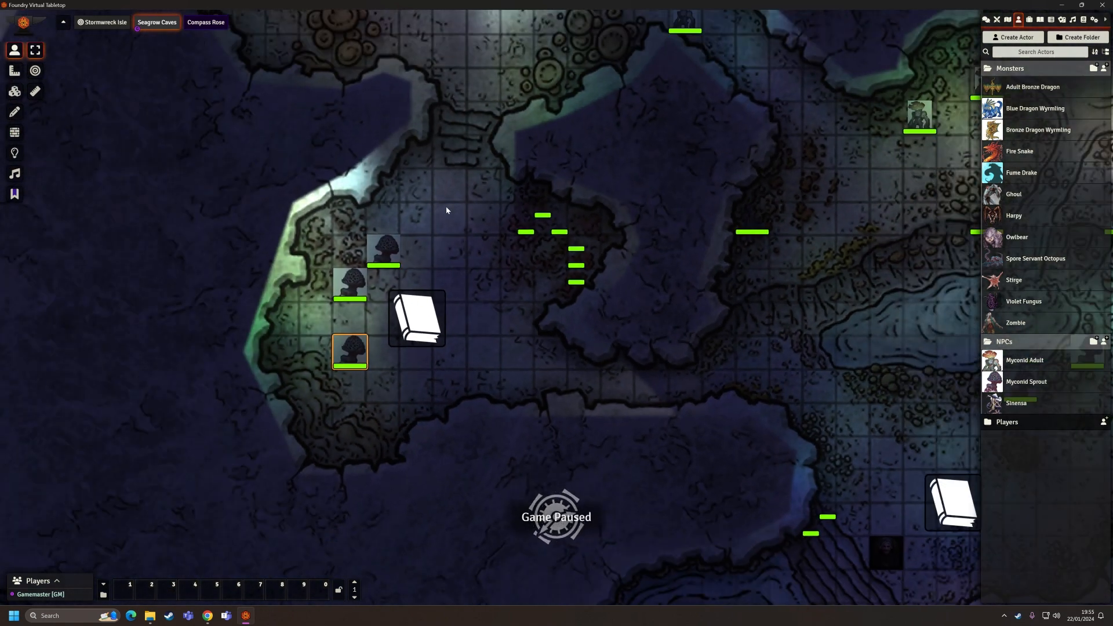
pyautogui.moveTo(559, 139); pyautogui.dragTo(481, 359)
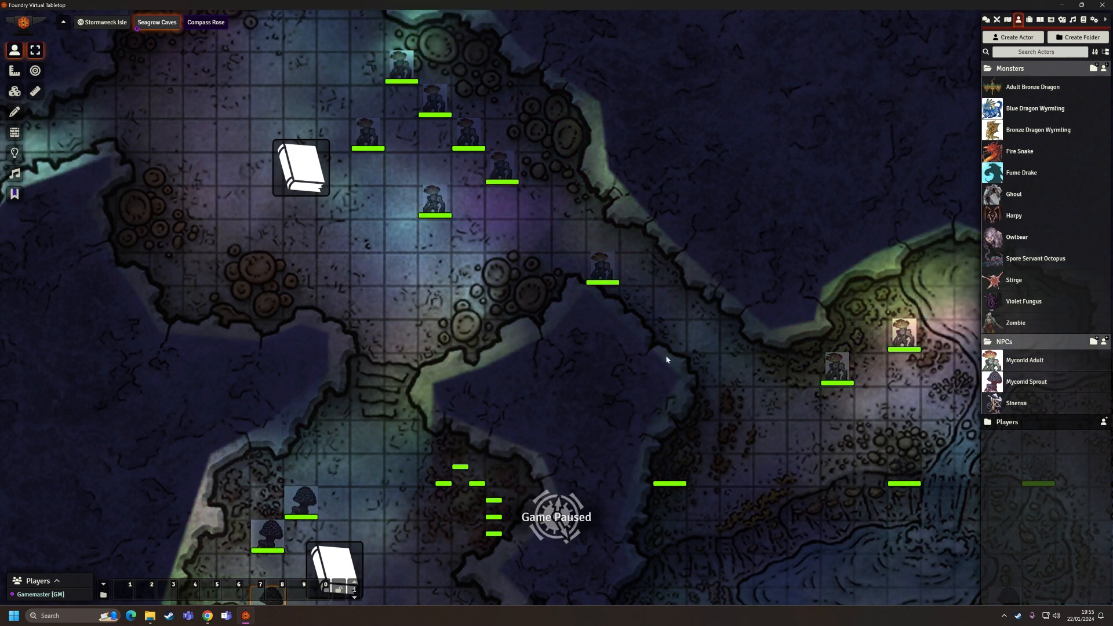
pyautogui.moveTo(738, 428); pyautogui.dragTo(409, 26)
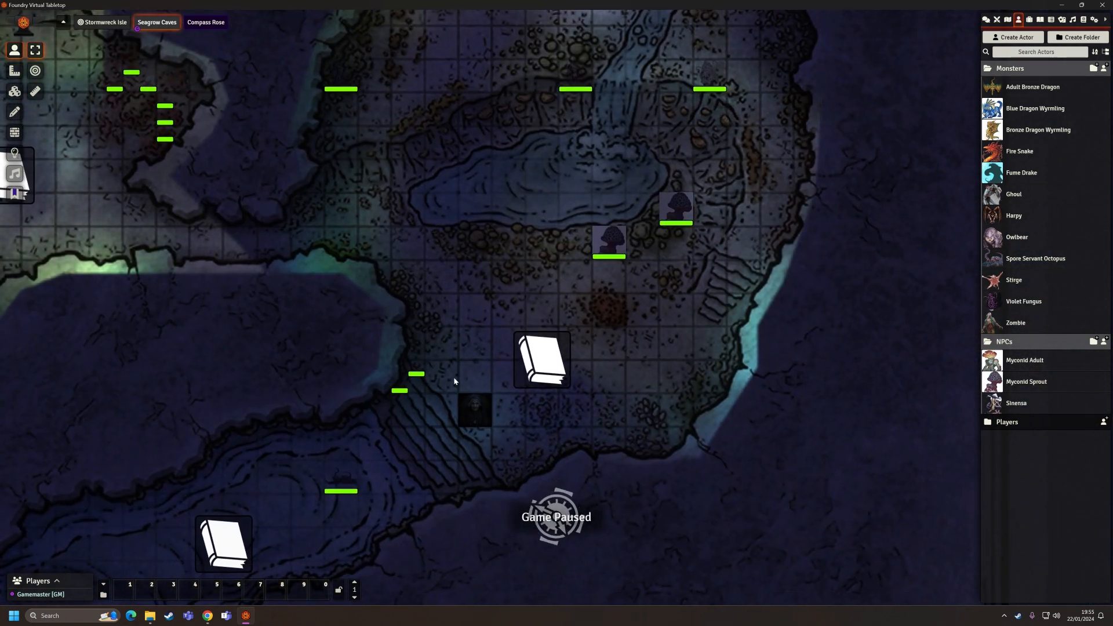
pyautogui.scroll(-5, 437, 371)
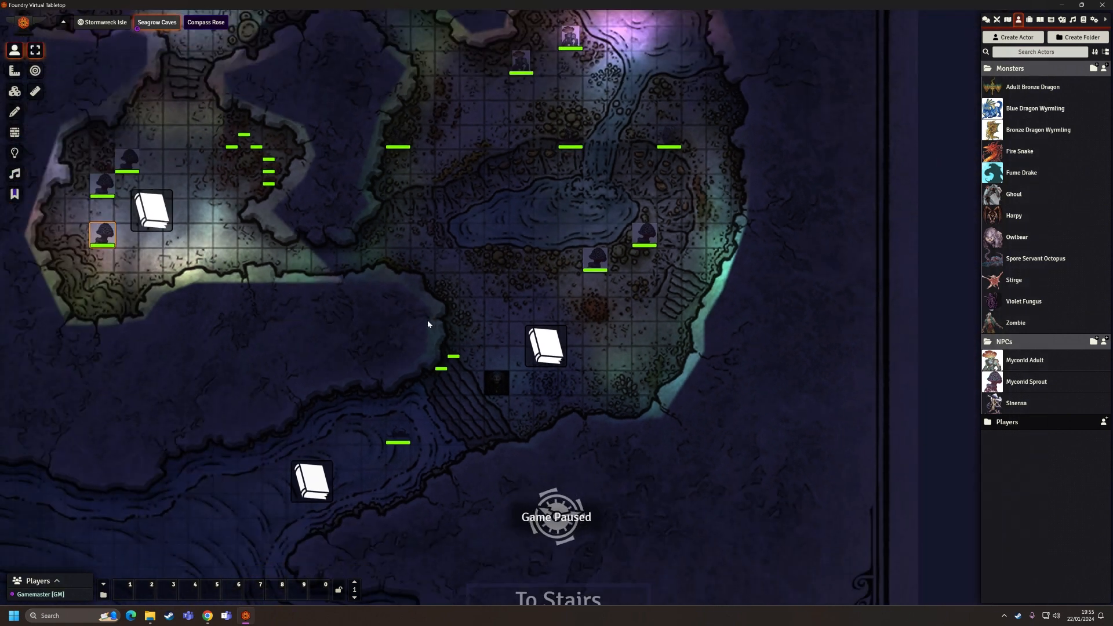
pyautogui.moveTo(449, 237); pyautogui.dragTo(314, 338)
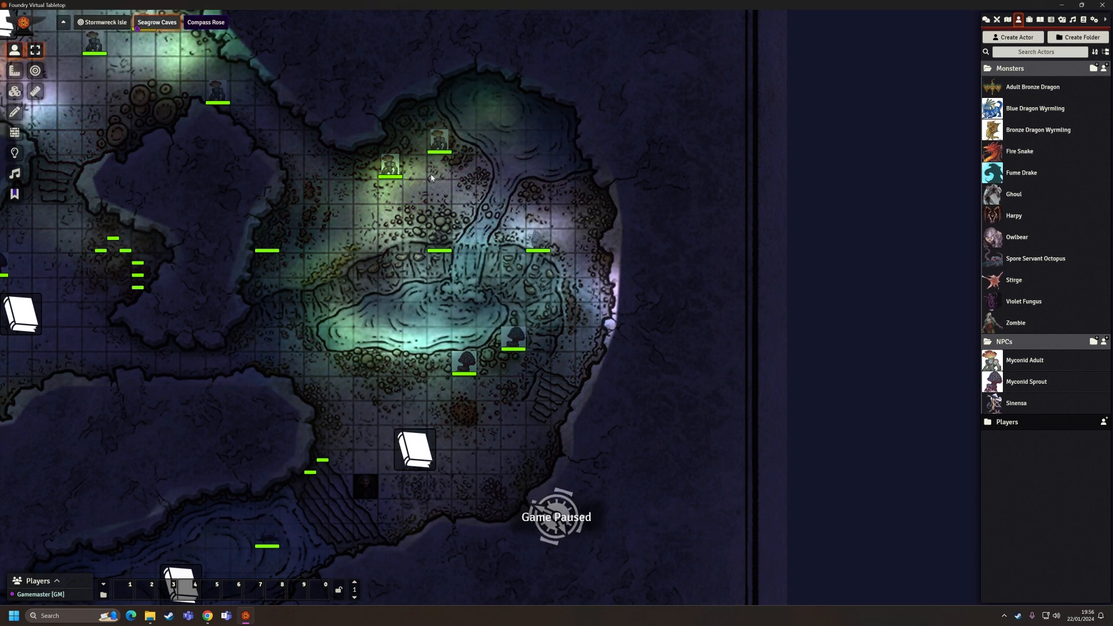
pyautogui.rightClick(439, 143)
pyautogui.rightClick(440, 143)
pyautogui.moveTo(576, 270); pyautogui.dragTo(515, 266)
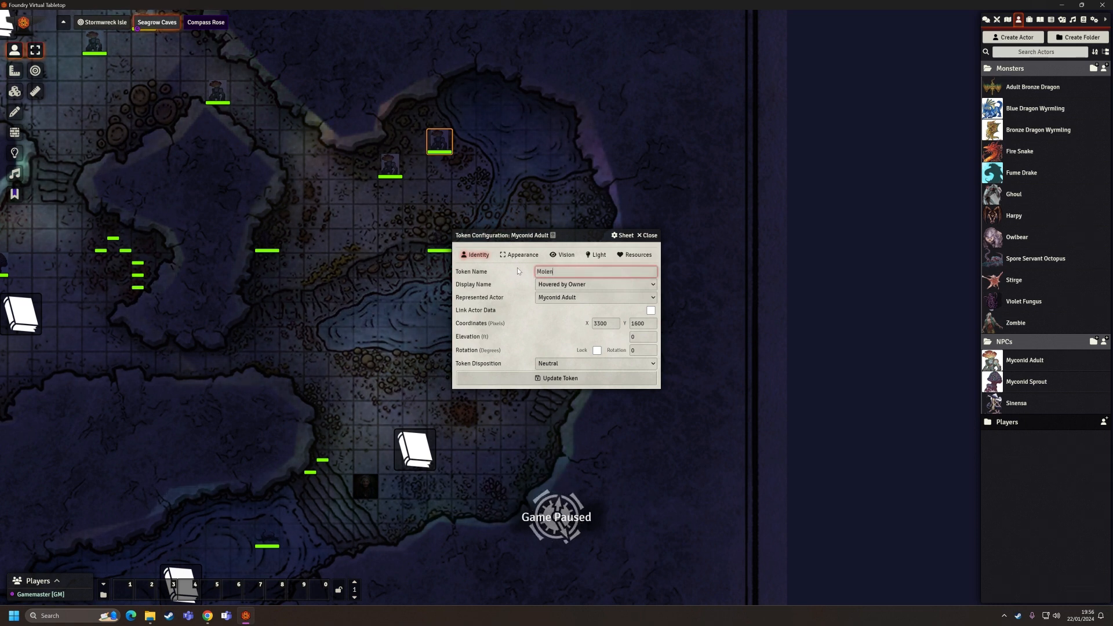
pyautogui.press('Return')
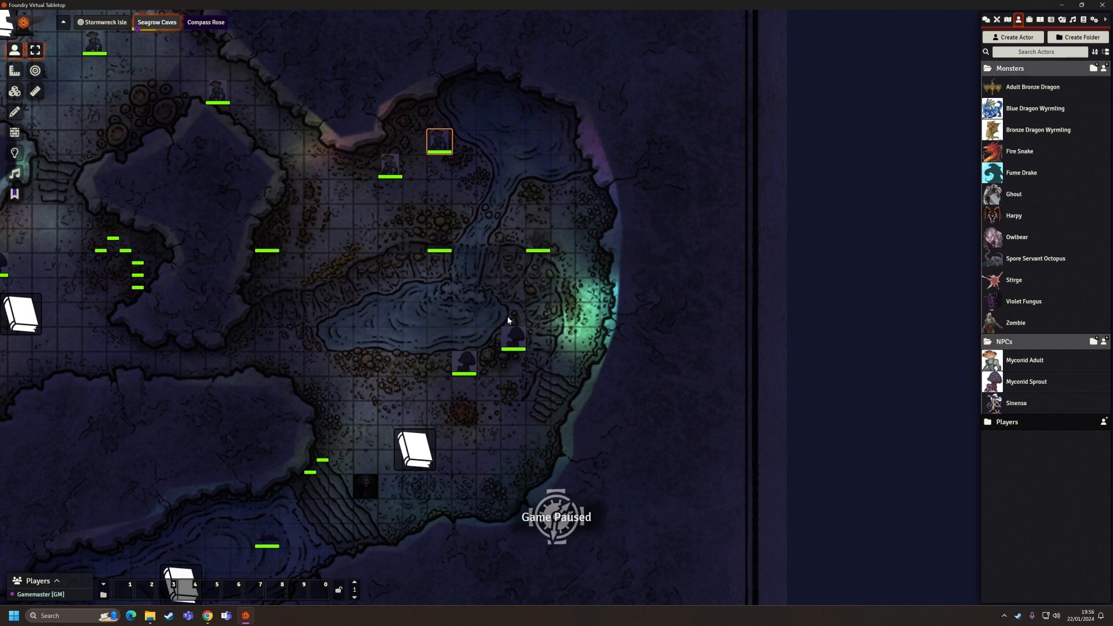
# Give the Myconid Sprout token just below the pool its own individual token name.
pyautogui.rightClick(467, 363)
pyautogui.rightClick(468, 363)
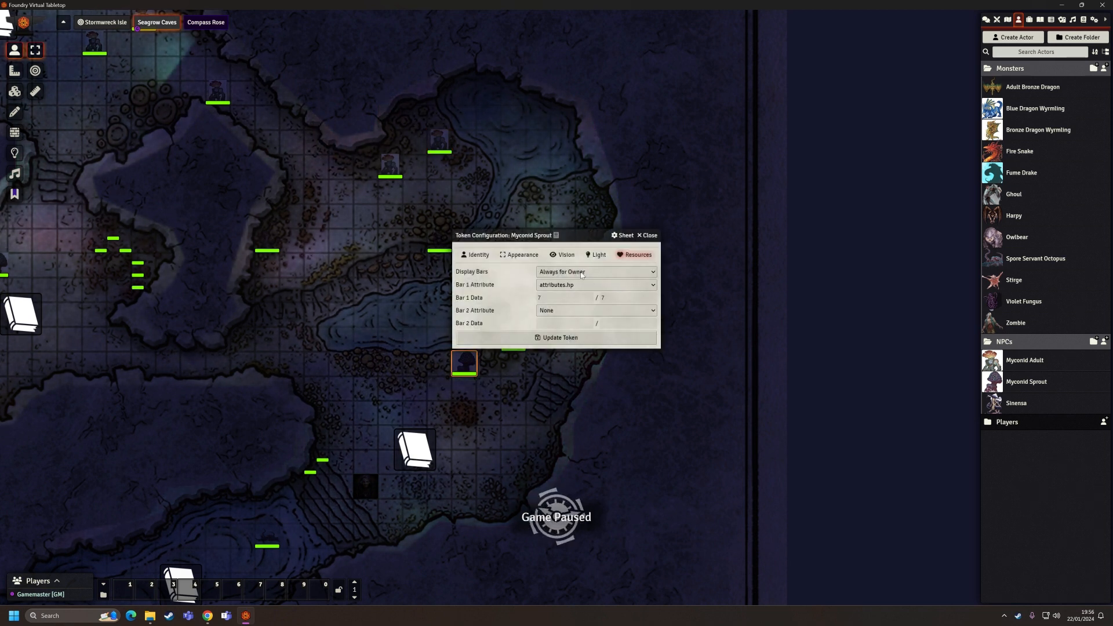
pyautogui.click(471, 258)
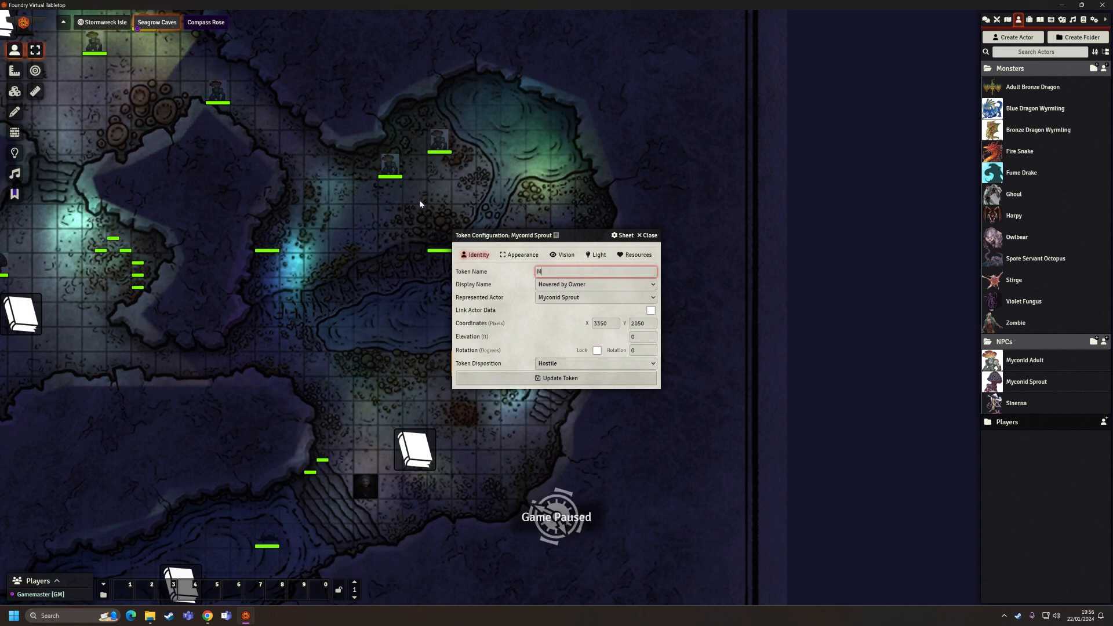
pyautogui.press('Return')
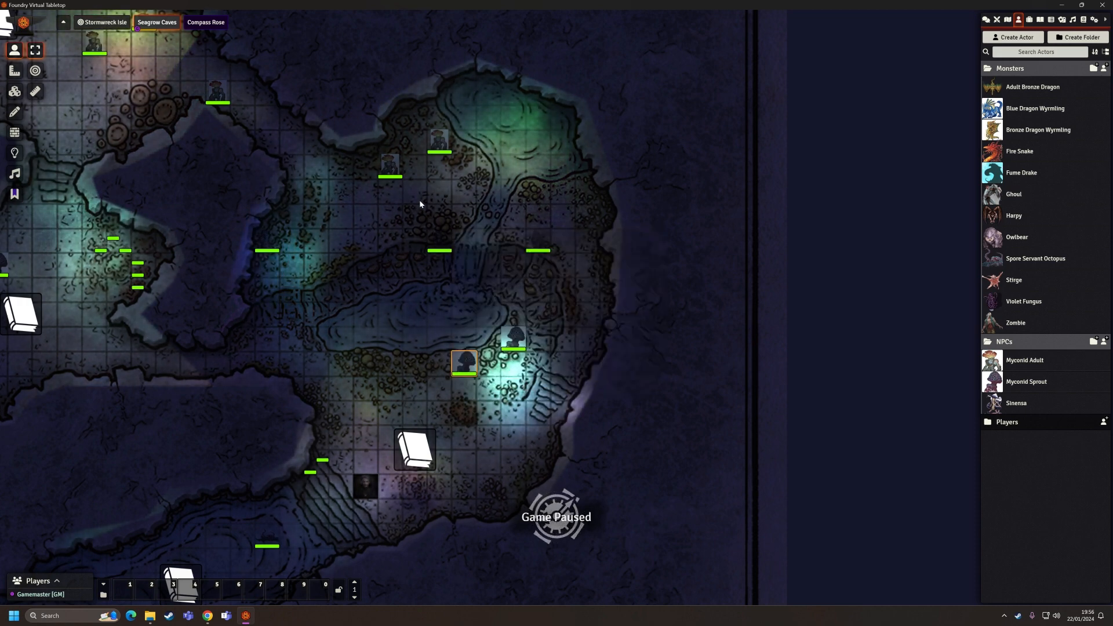
# Rename the other Myconid Sprout token, at the pool's eastern edge, to Kraz.
pyautogui.doubleClick(504, 334)
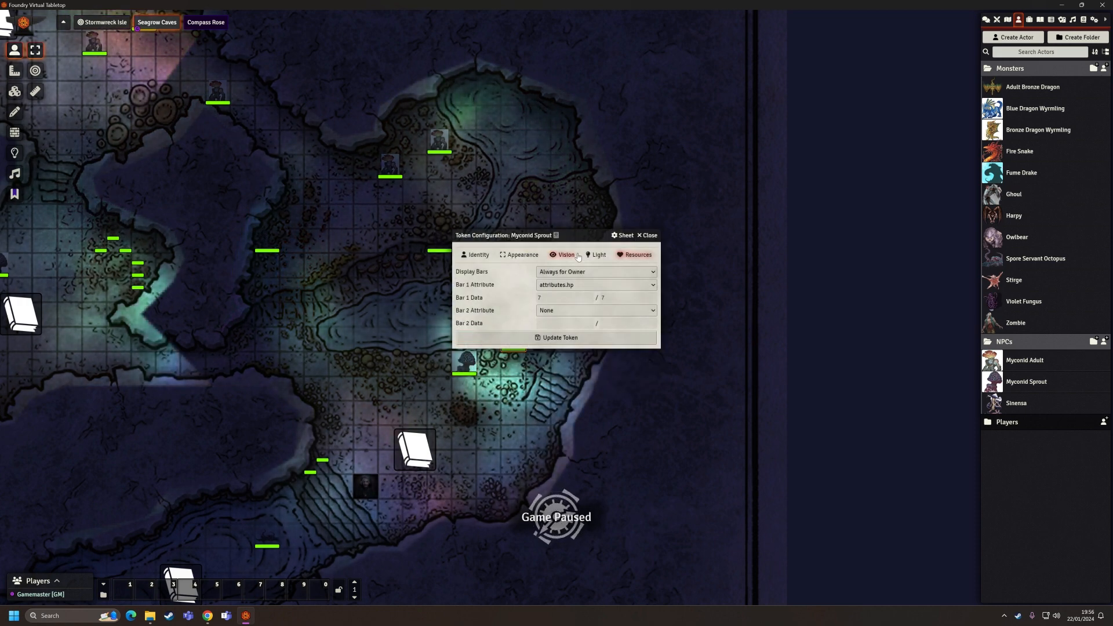
pyautogui.click(589, 271)
pyautogui.click(579, 313)
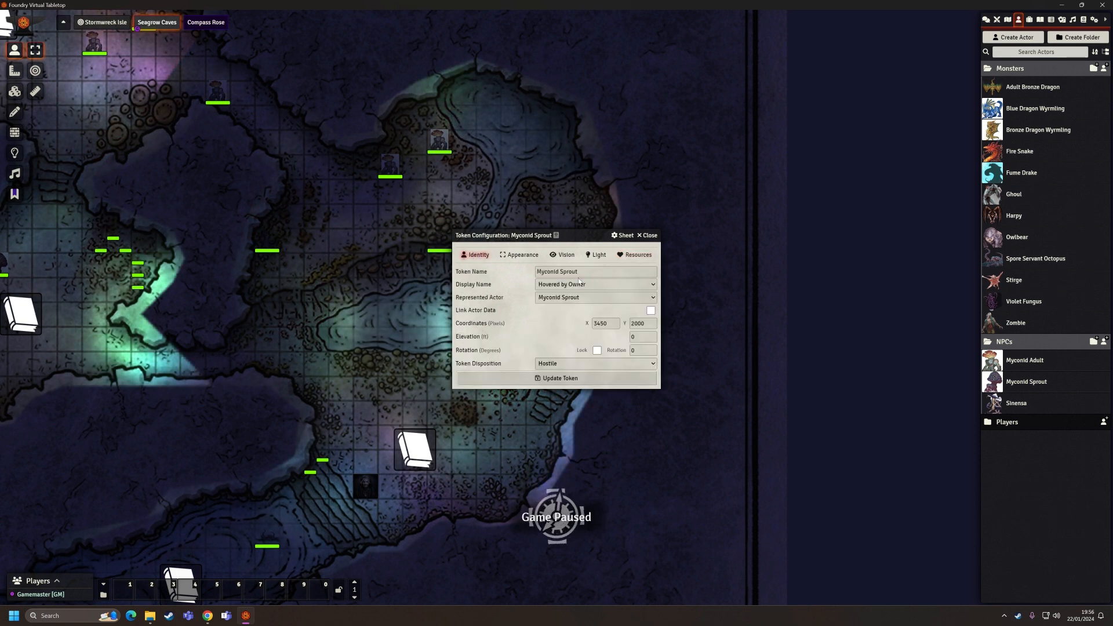
pyautogui.write('Kra')
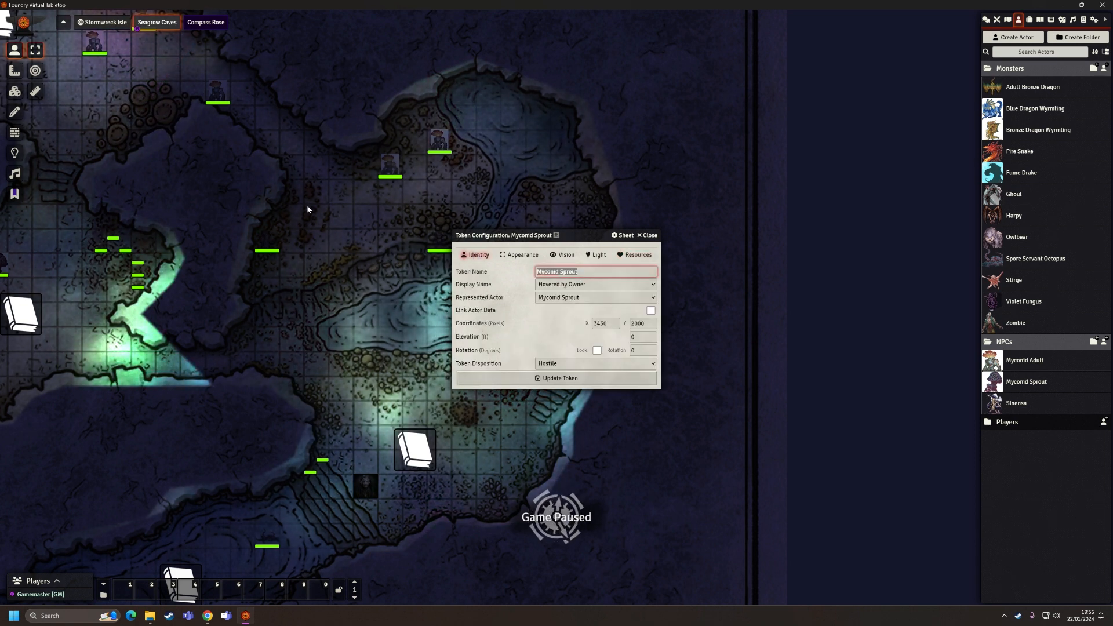
pyautogui.write('z')
pyautogui.press('Return')
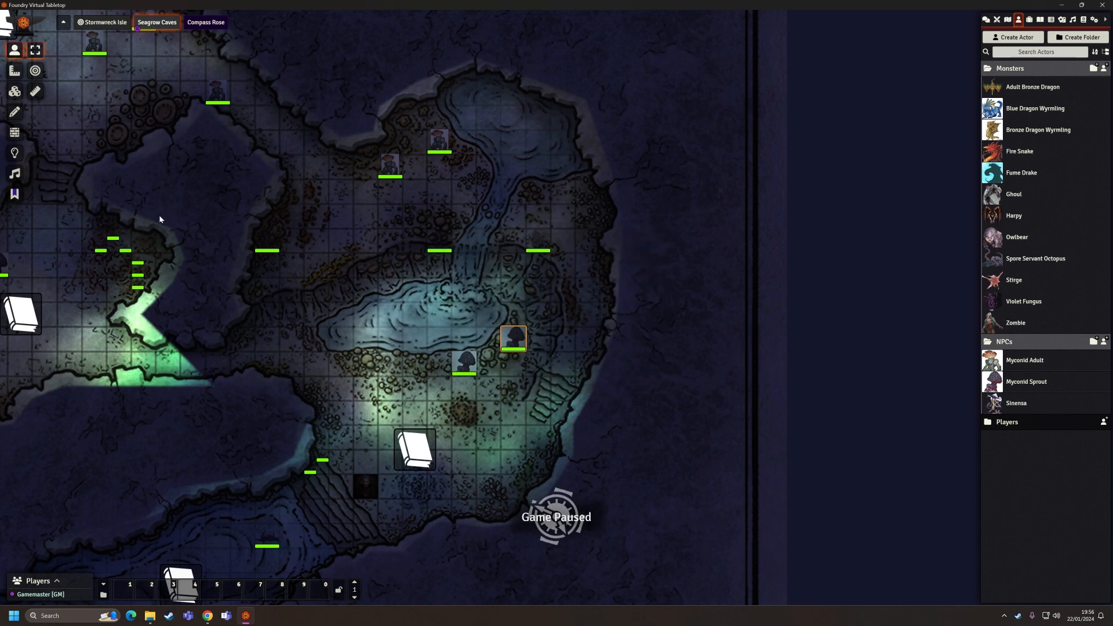
# Rename the Myconid Adult token currently called Kraz, in the northern part of the pool cavern, to Hipsiz.
pyautogui.doubleClick(387, 166)
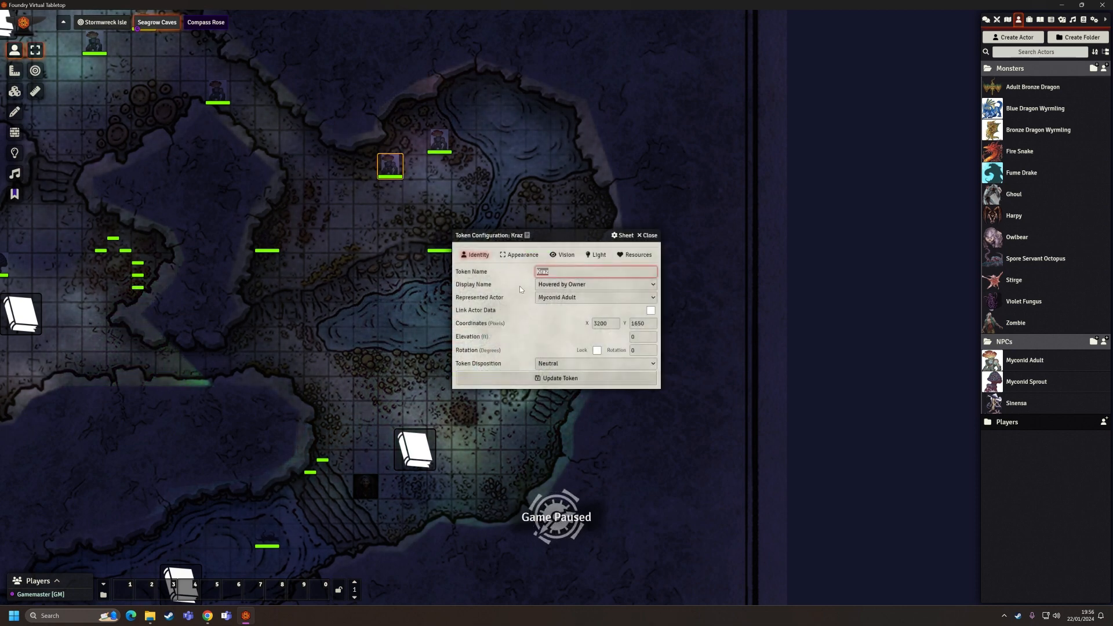
pyautogui.write('Hipsiz')
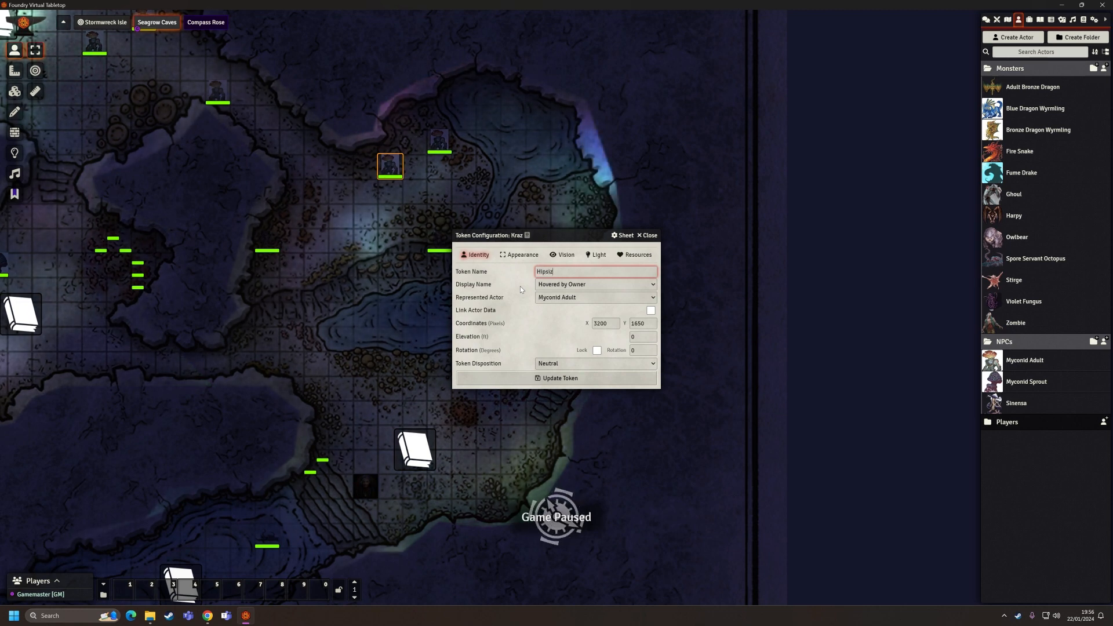
pyautogui.press('Return')
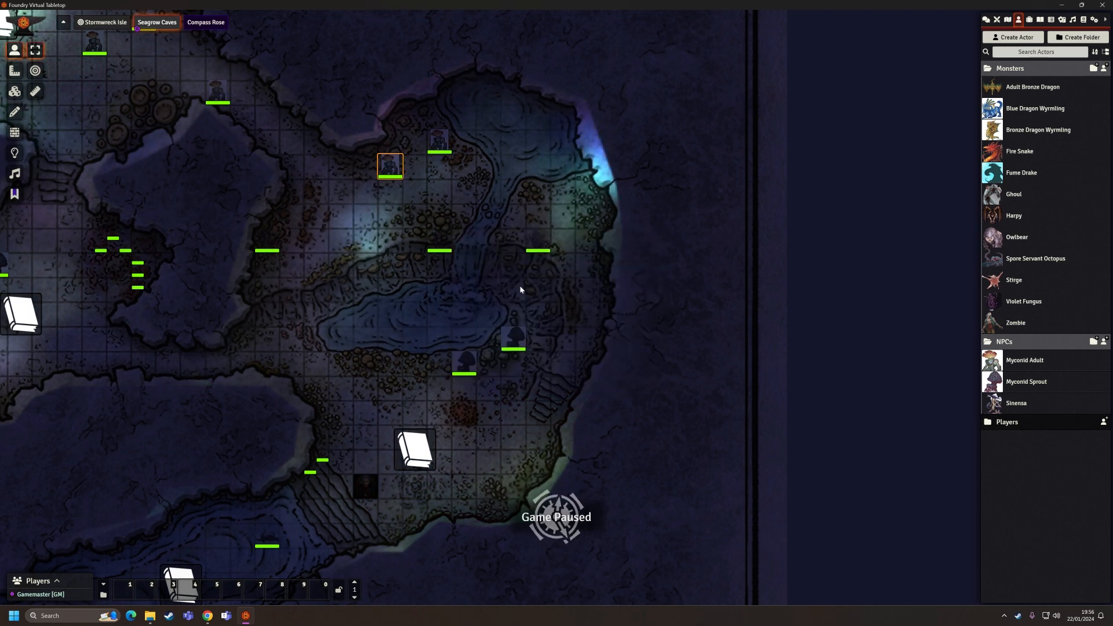
# Rename the Myconid Adult token called Molen, beside the stream, to Rugoso.
pyautogui.doubleClick(438, 142)
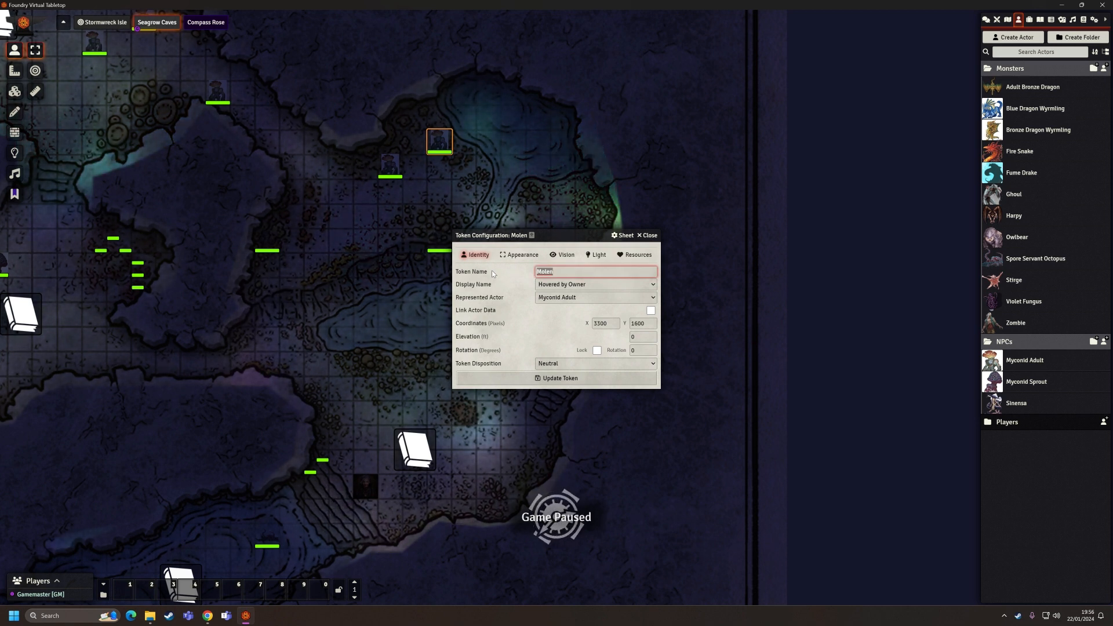
pyautogui.write('Ru')
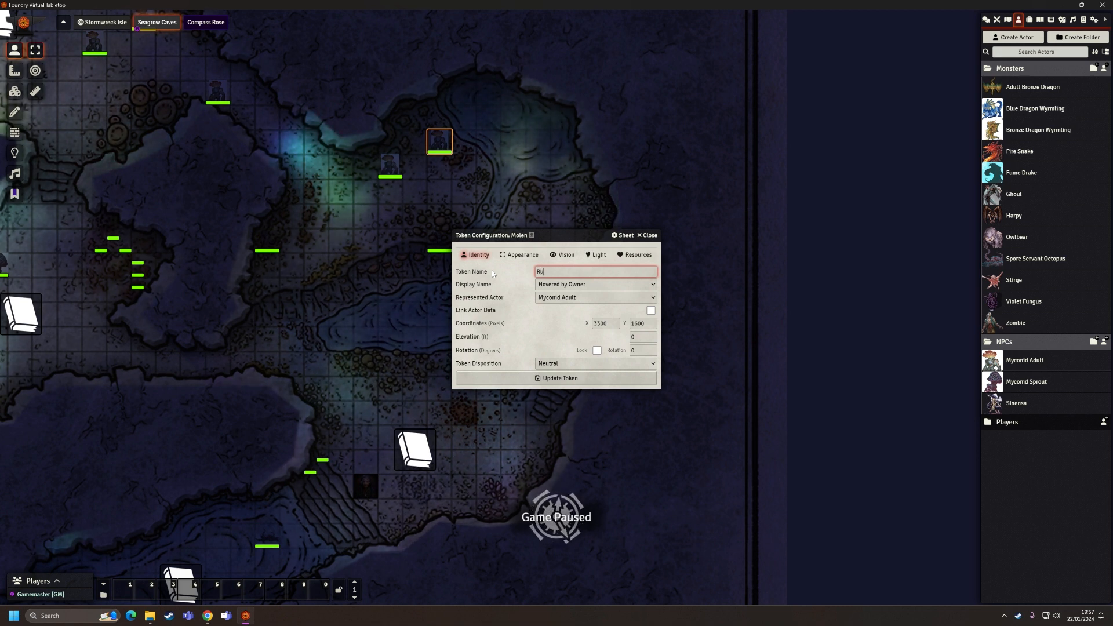
pyautogui.write('goso')
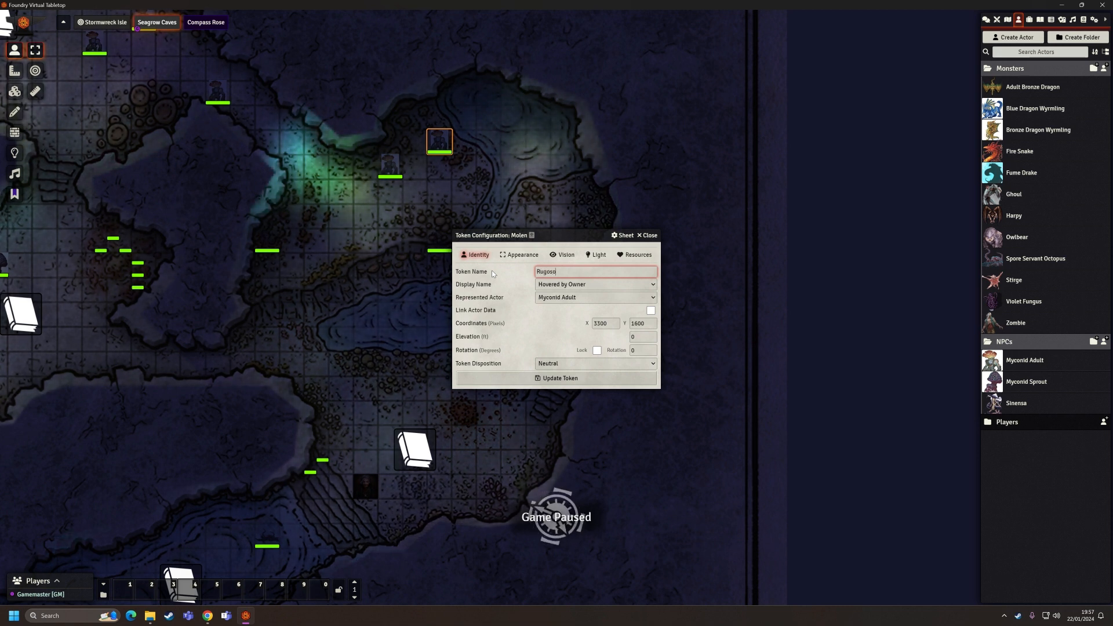
pyautogui.press('Return')
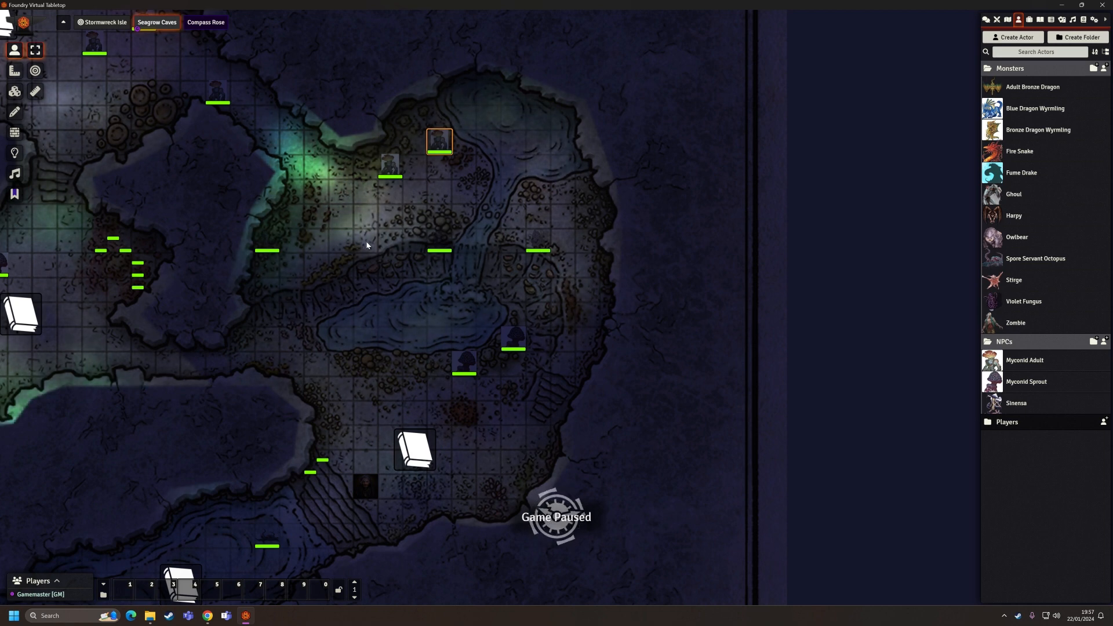
# Check the names of the myconid tokens in the larder and pool cavern, and view the Rugoso token's character sheet.
pyautogui.moveTo(366, 246); pyautogui.dragTo(449, 228)
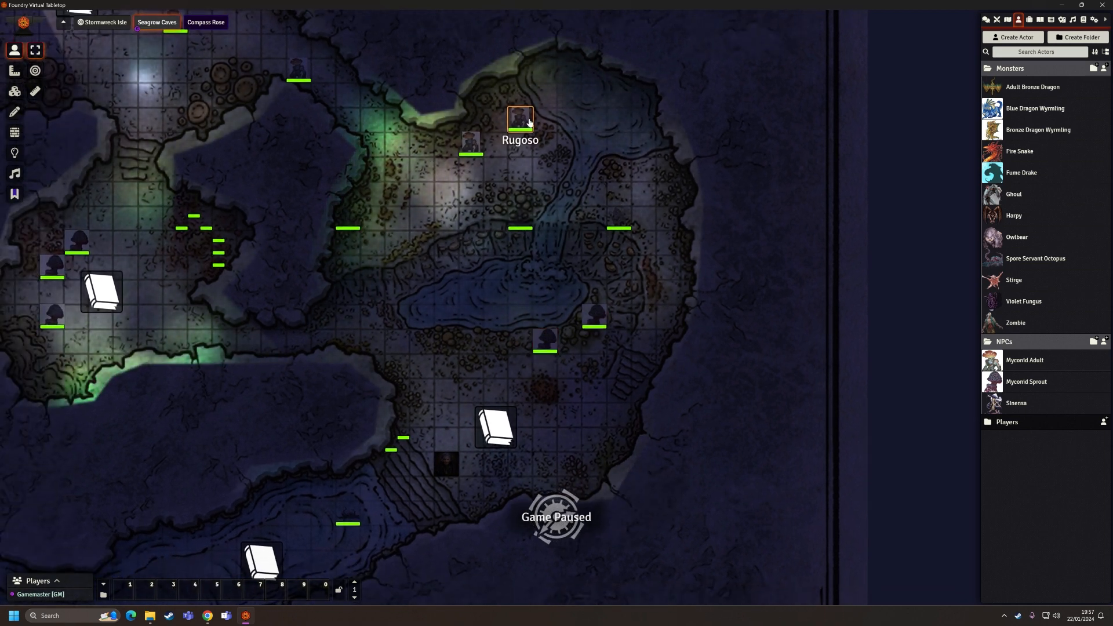
pyautogui.moveTo(49, 282); pyautogui.dragTo(342, 234)
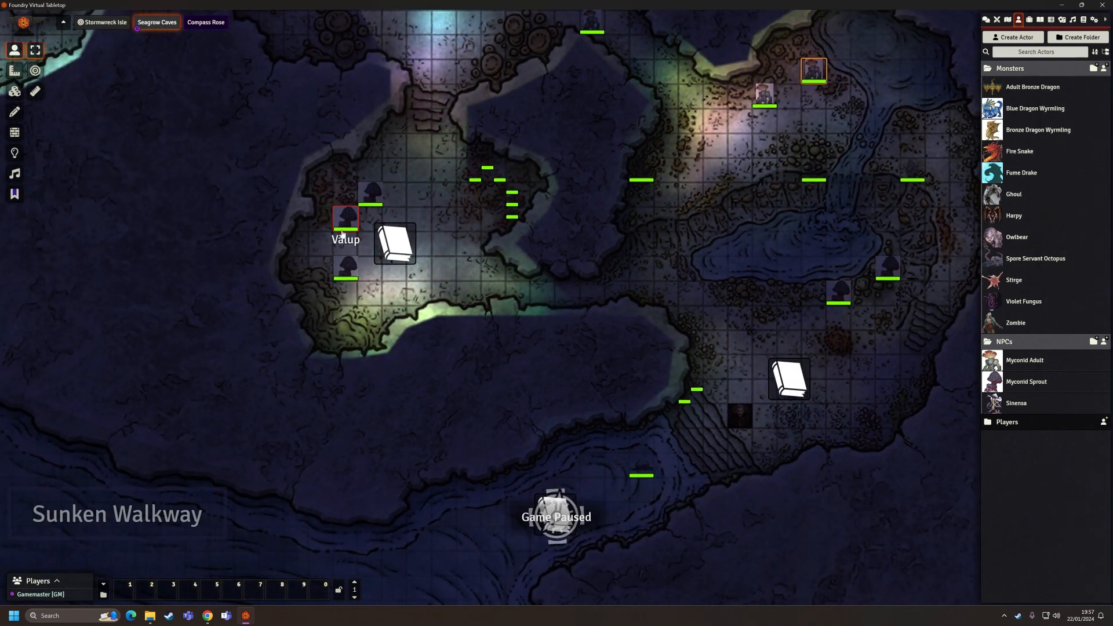
pyautogui.moveTo(740, 149); pyautogui.dragTo(573, 250)
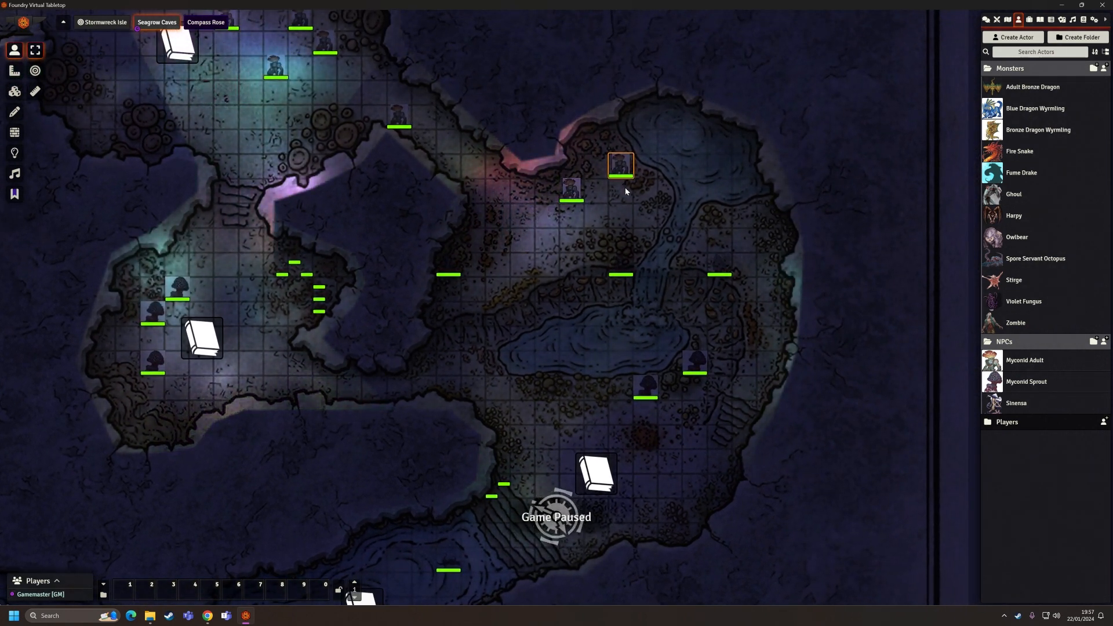
pyautogui.doubleClick(621, 169)
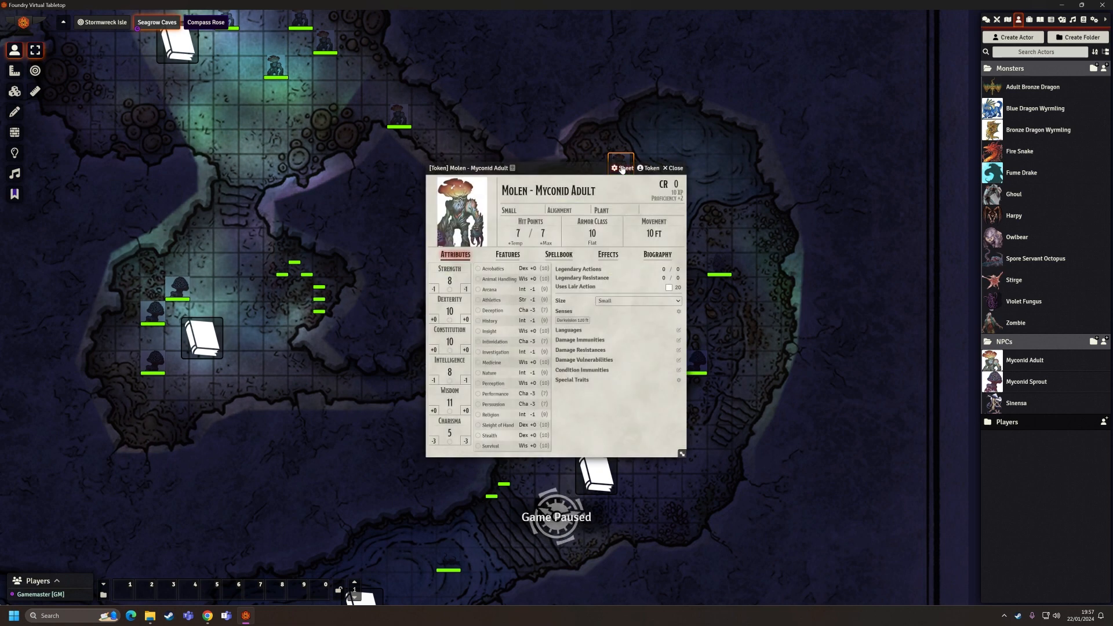
pyautogui.click(672, 169)
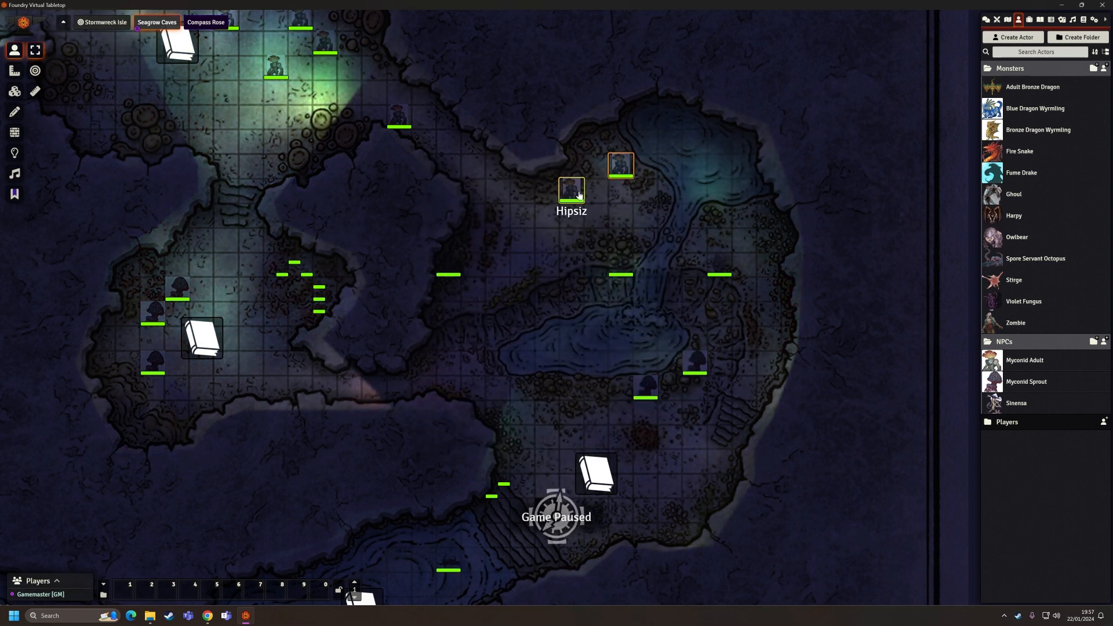
pyautogui.moveTo(475, 193); pyautogui.dragTo(586, 245)
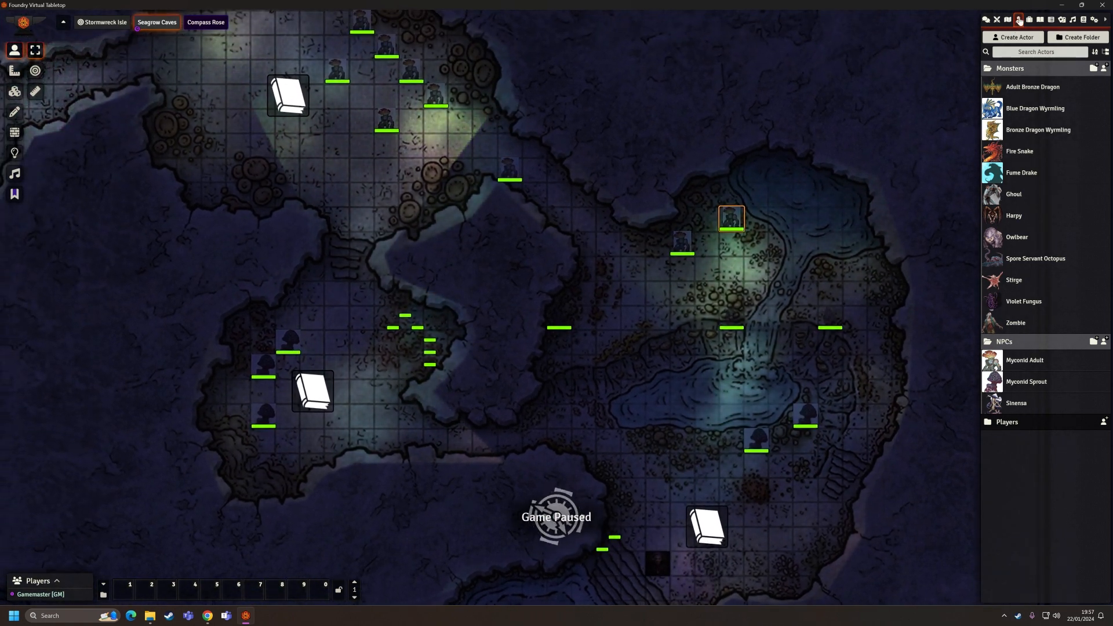
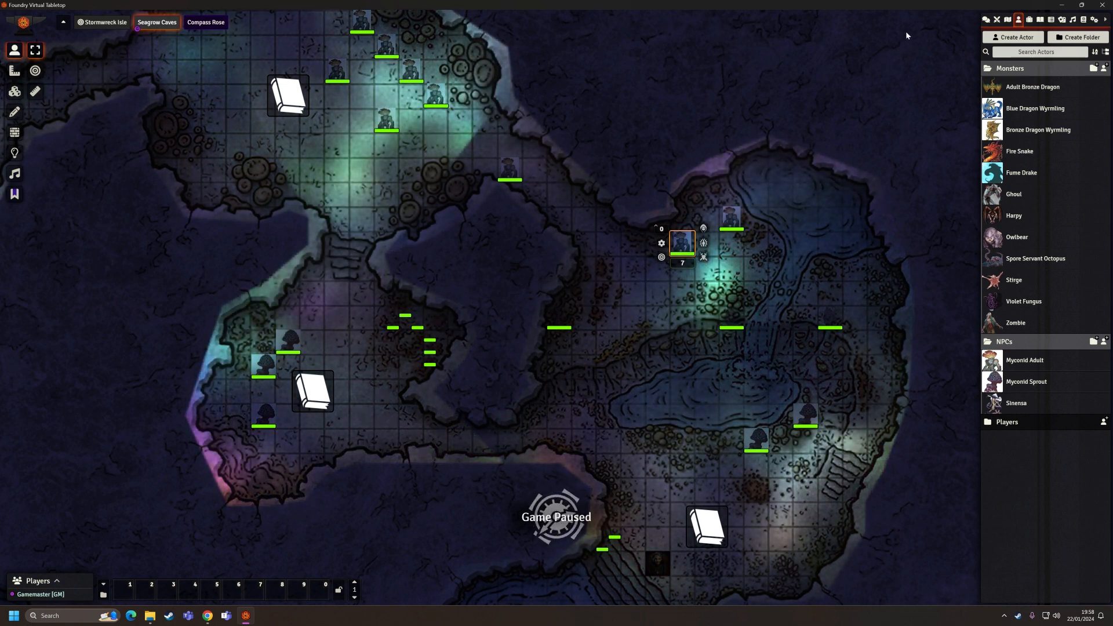
pyautogui.moveTo(479, 241); pyautogui.dragTo(725, 305)
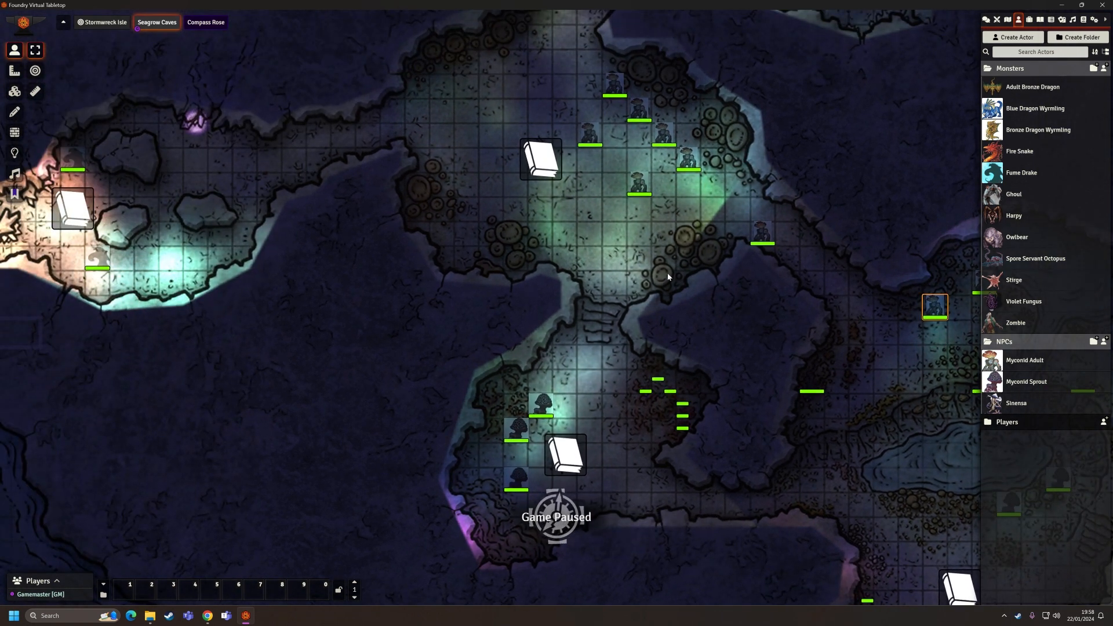
pyautogui.moveTo(858, 168); pyautogui.dragTo(726, 323)
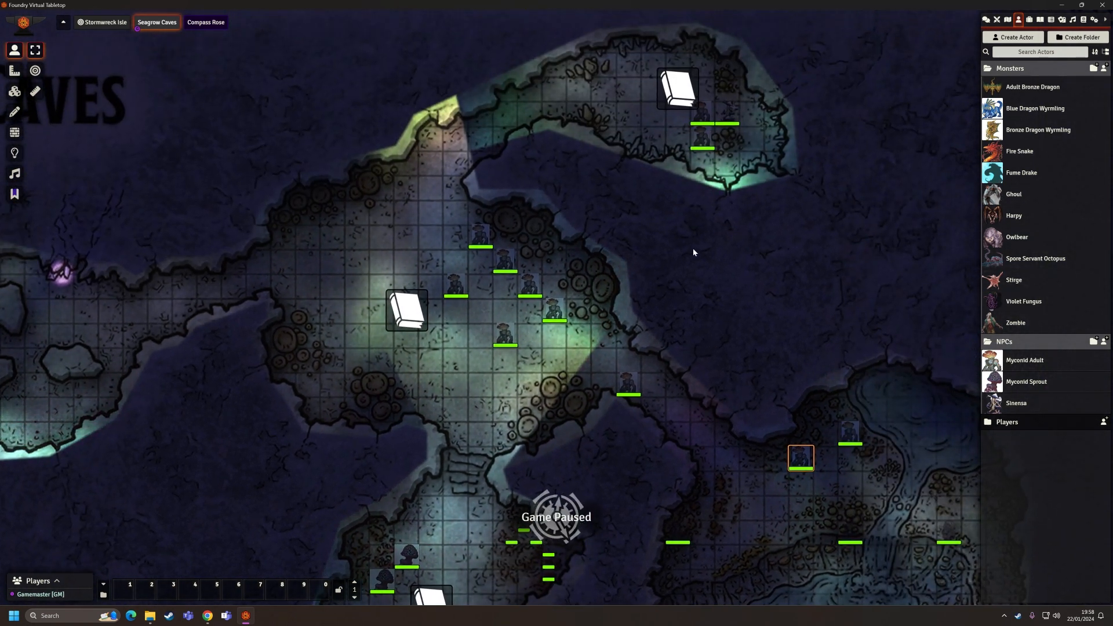
pyautogui.moveTo(633, 248); pyautogui.dragTo(749, 221)
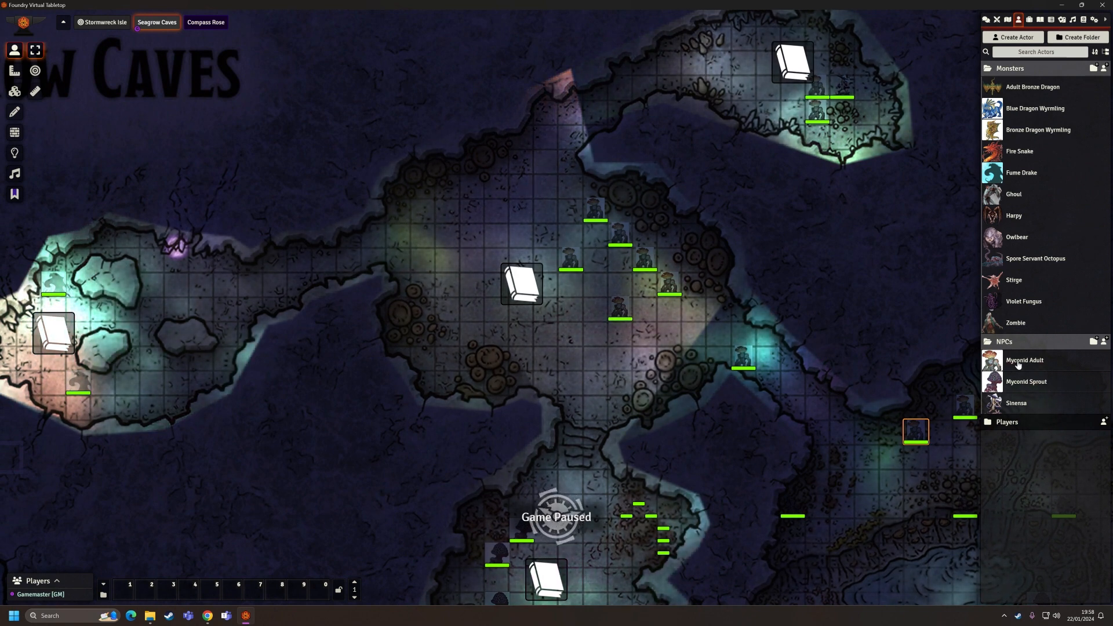
pyautogui.scroll(-4, 736, 184)
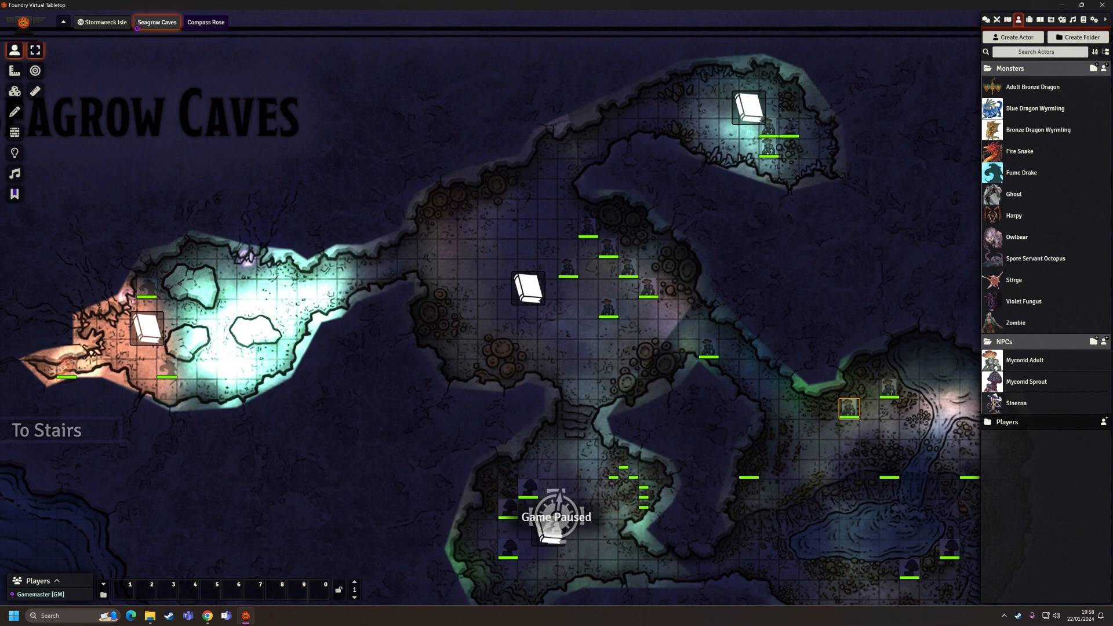
pyautogui.moveTo(745, 406); pyautogui.dragTo(809, 187)
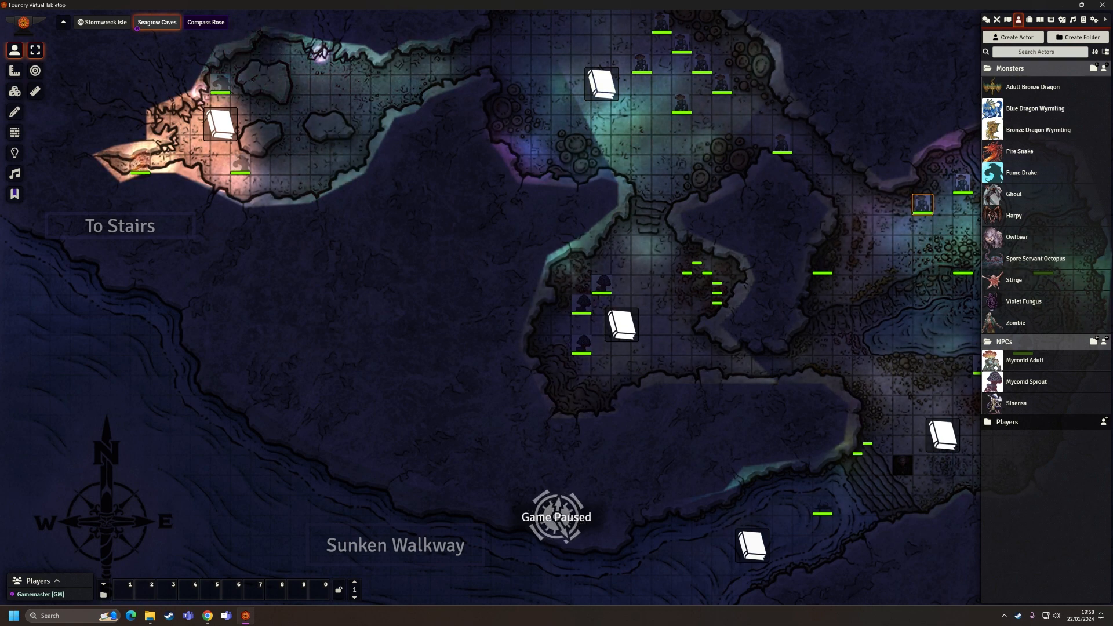
# Delete the token standing in the passage between the mushroom-filled cavern and the pool cavern.
pyautogui.moveTo(631, 134); pyautogui.dragTo(567, 304)
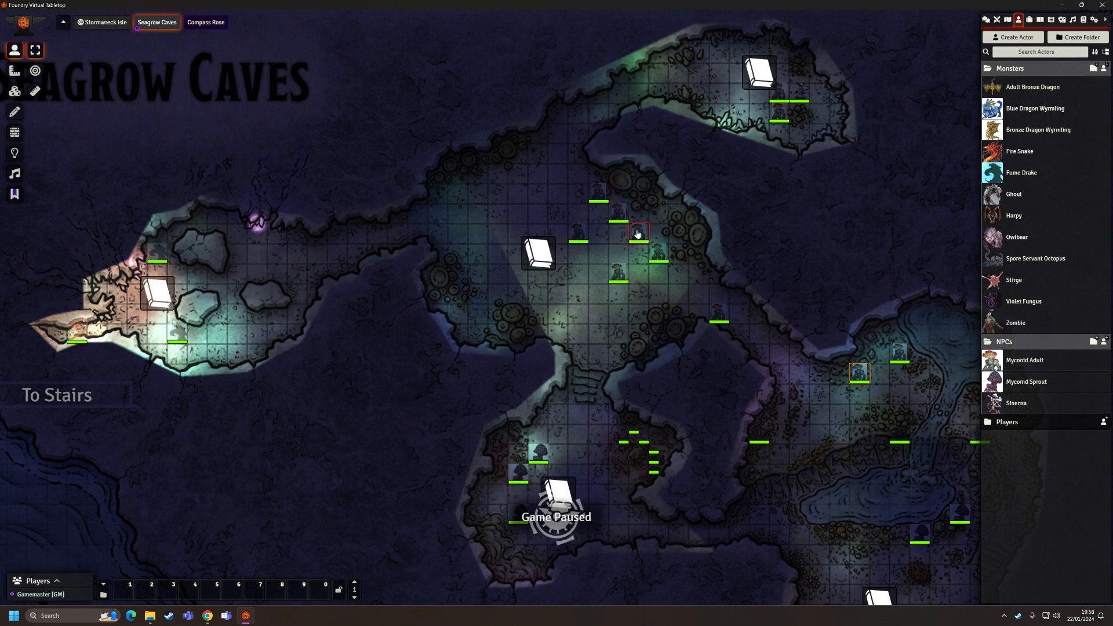
pyautogui.click(722, 315)
pyautogui.press('Delete')
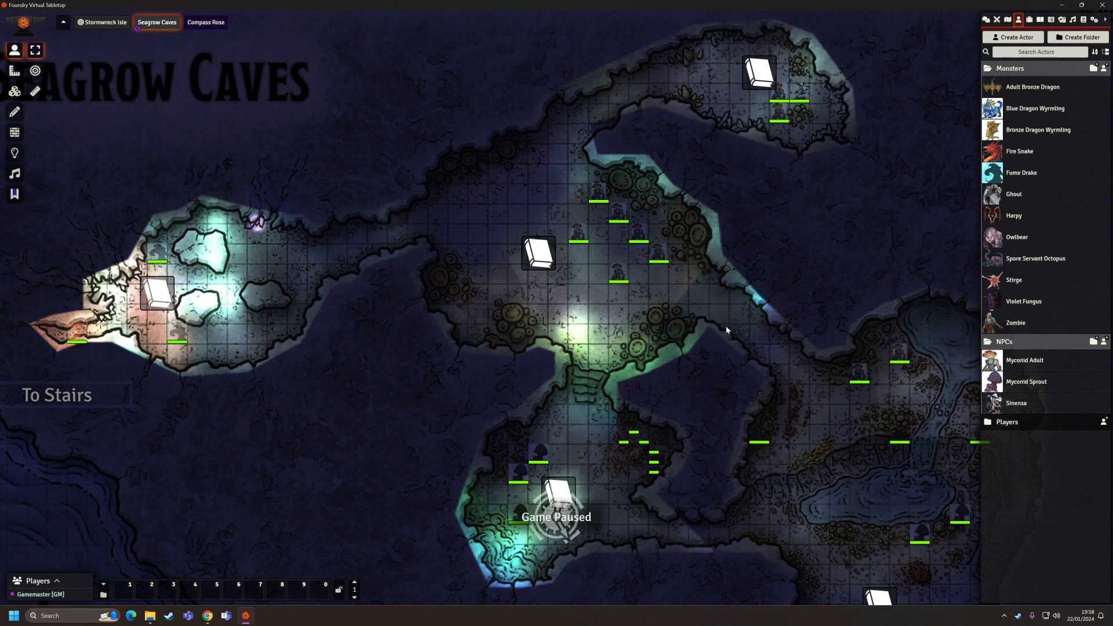
# Inspect the animation settings of the green ambient light in the western Fume Drake cave and turn that light off.
pyautogui.moveTo(724, 339)
pyautogui.mouseDown()
pyautogui.moveTo(661, 295)
pyautogui.moveTo(726, 400)
pyautogui.moveTo(706, 351)
pyautogui.mouseUp()
pyautogui.moveTo(714, 274); pyautogui.dragTo(804, 338)
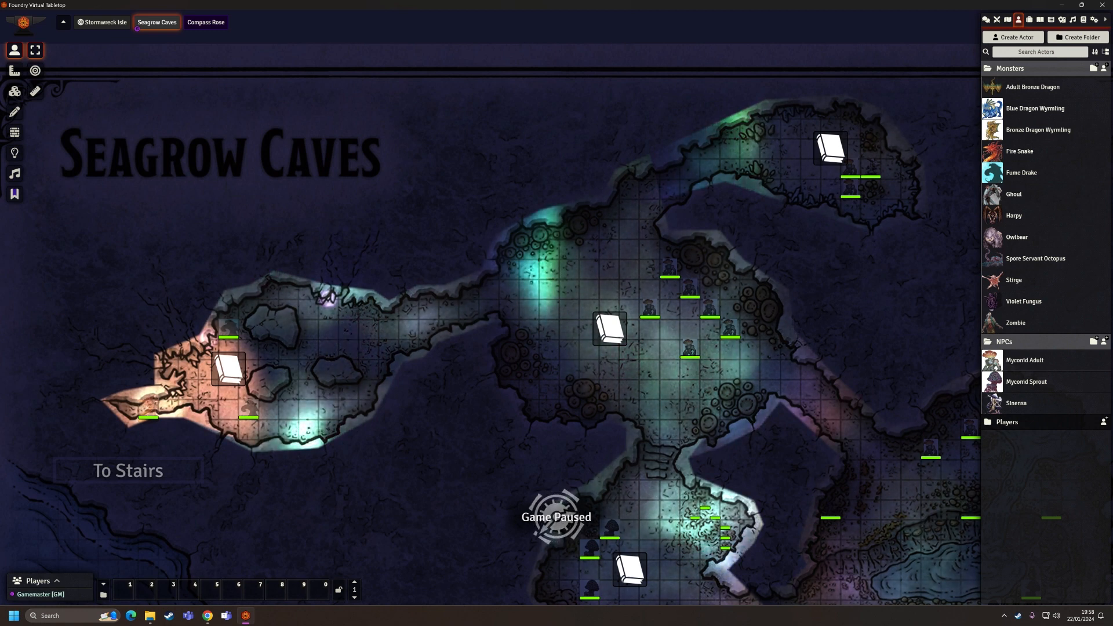
pyautogui.moveTo(416, 339); pyautogui.dragTo(685, 264)
pyautogui.scroll(3, 686, 266)
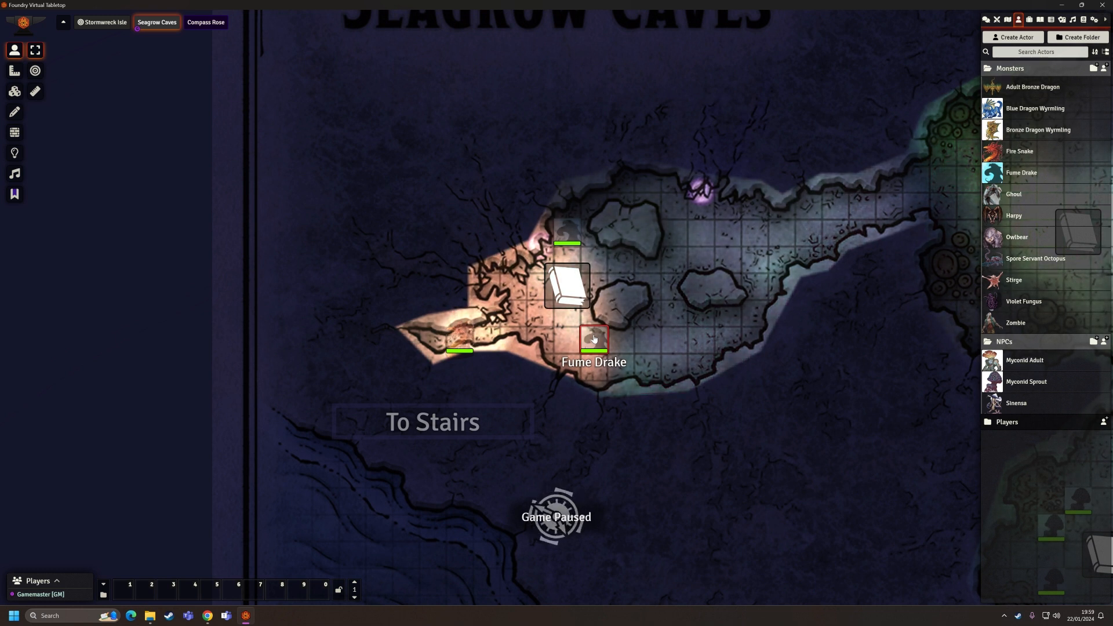
pyautogui.rightClick(599, 345)
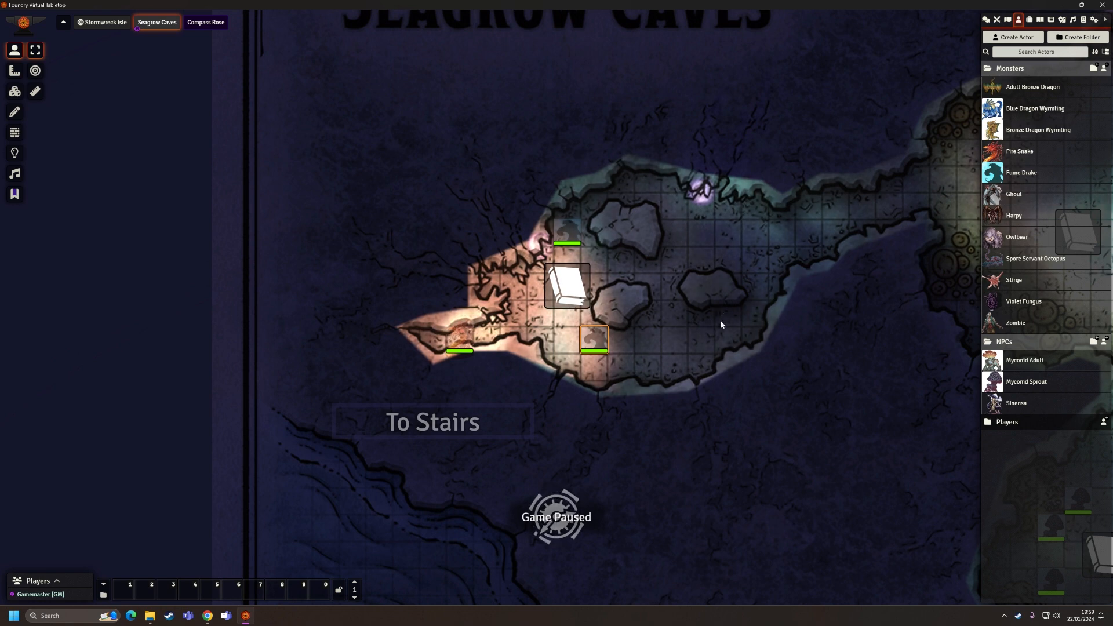
pyautogui.moveTo(826, 325); pyautogui.dragTo(656, 362)
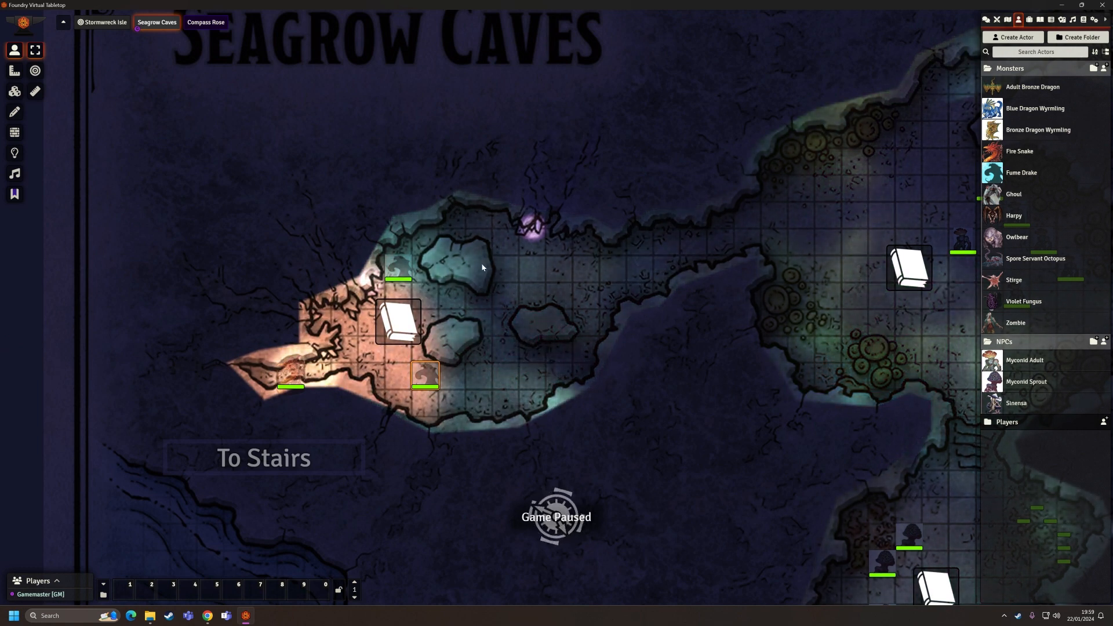
pyautogui.click(16, 153)
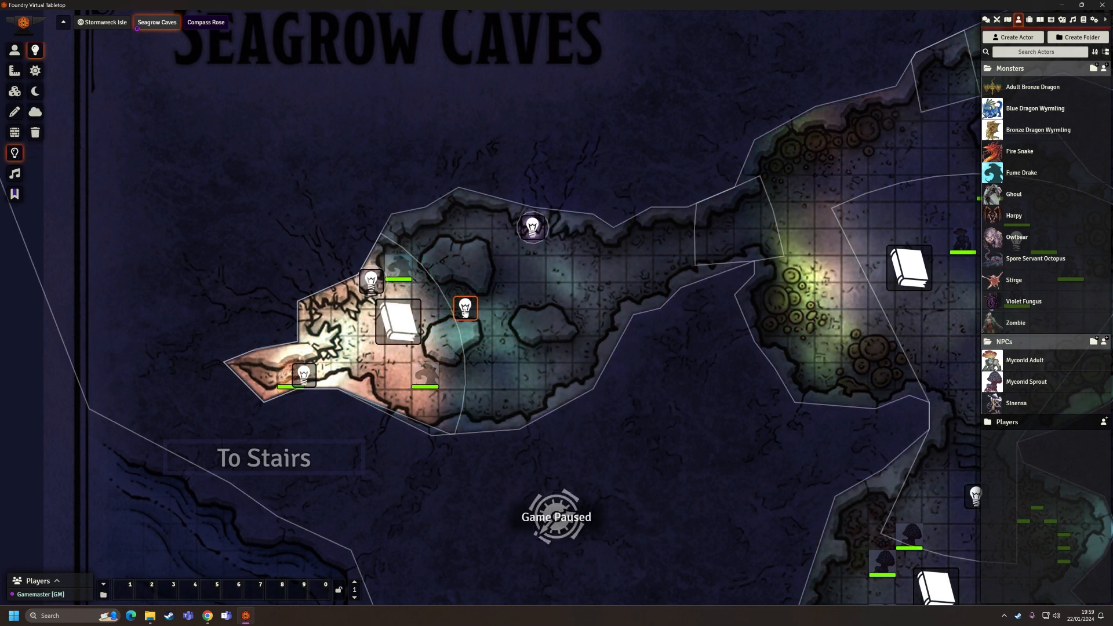
pyautogui.doubleClick(465, 309)
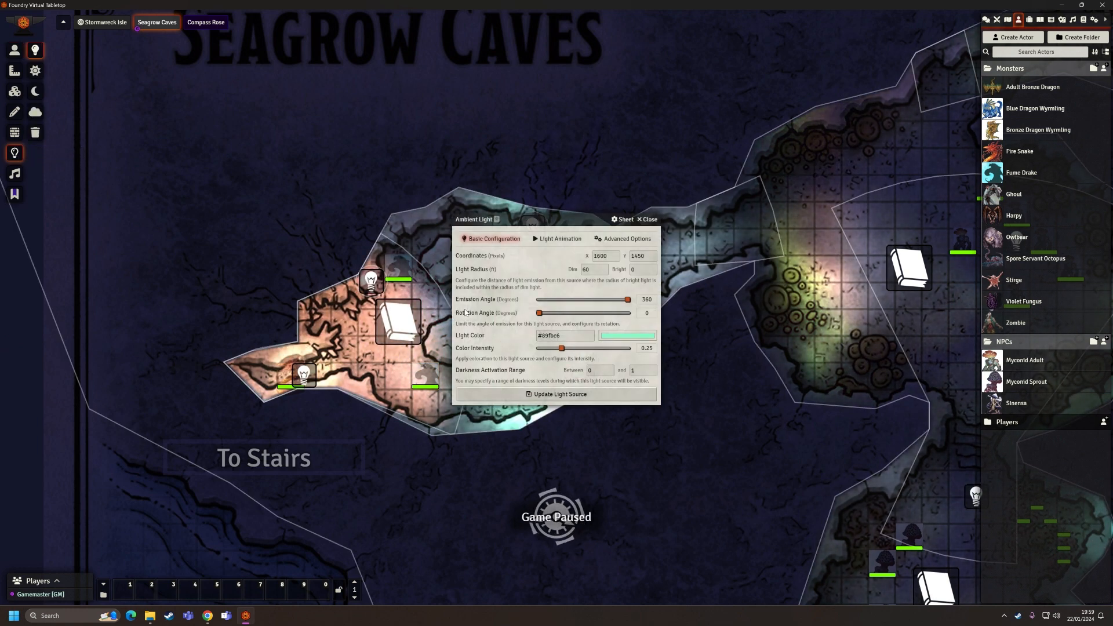
pyautogui.click(627, 240)
pyautogui.click(546, 241)
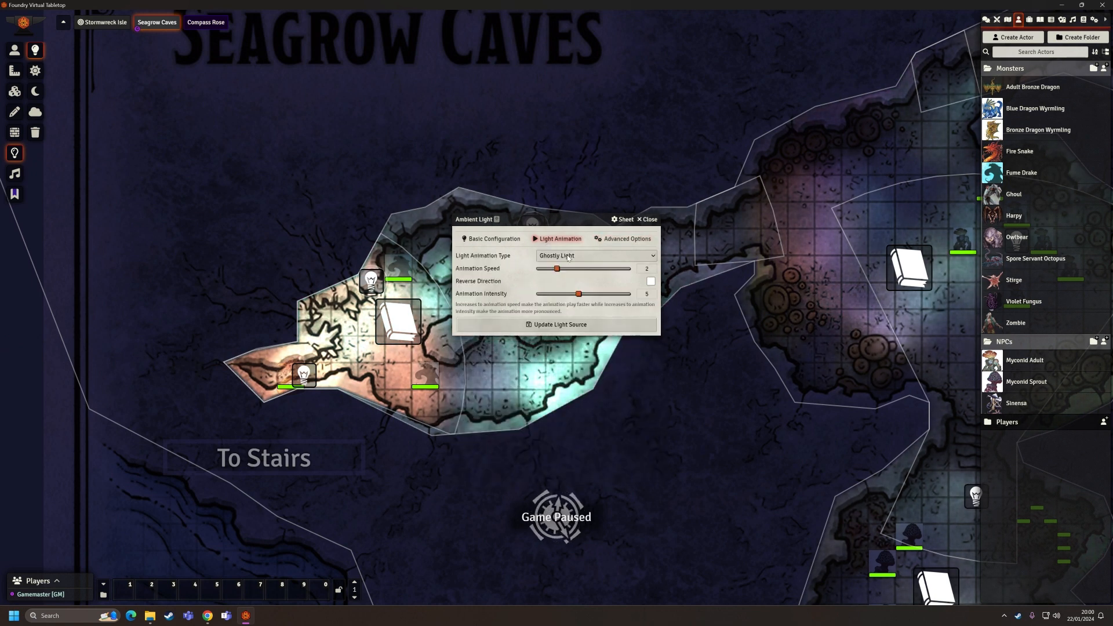
pyautogui.click(644, 221)
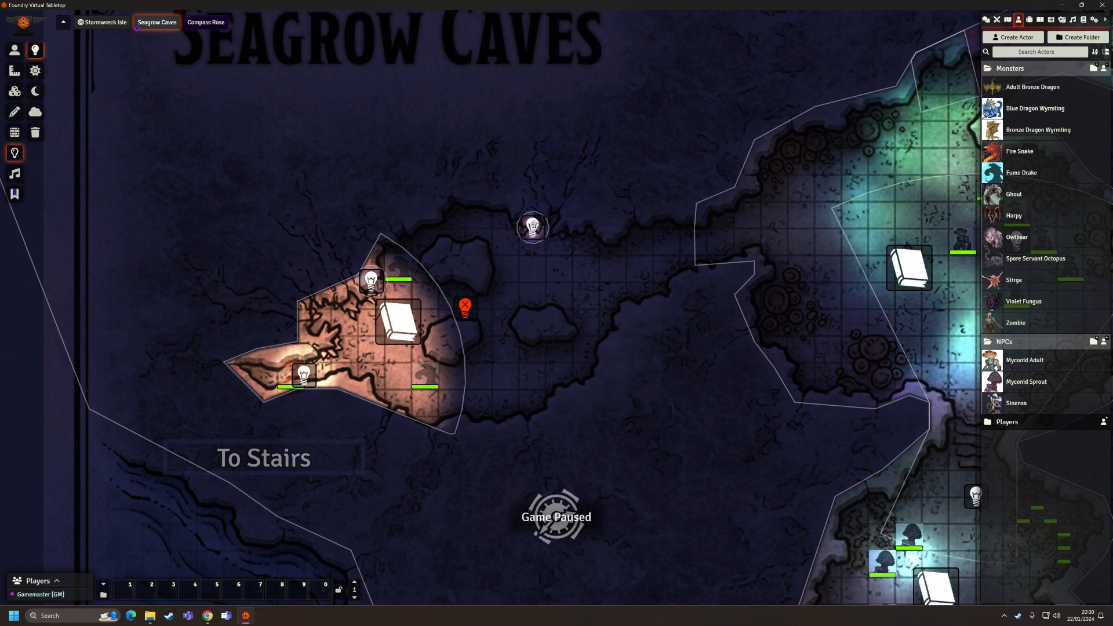
# Set the dim radius of the purple ambient light on the western cave's northern wall to 5 ft.
pyautogui.doubleClick(537, 235)
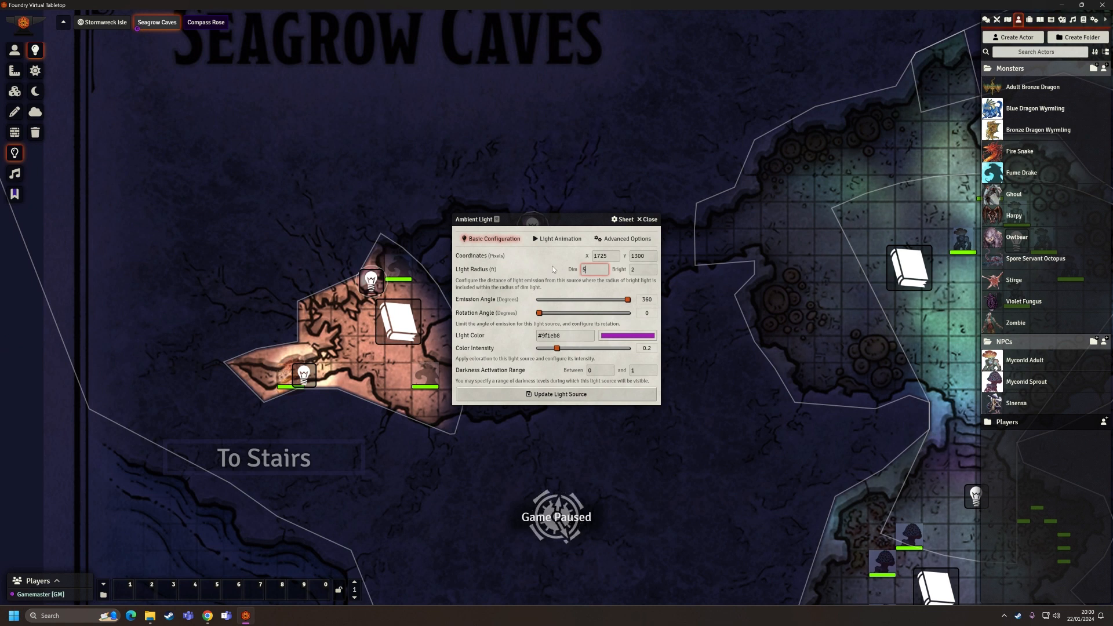
pyautogui.click(649, 219)
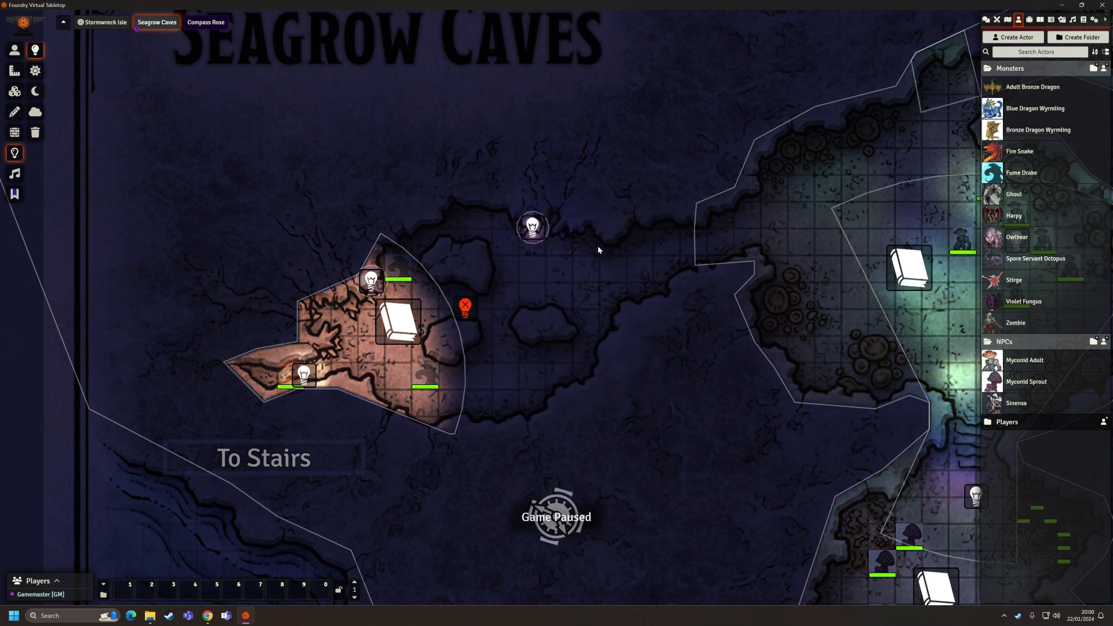
pyautogui.doubleClick(540, 232)
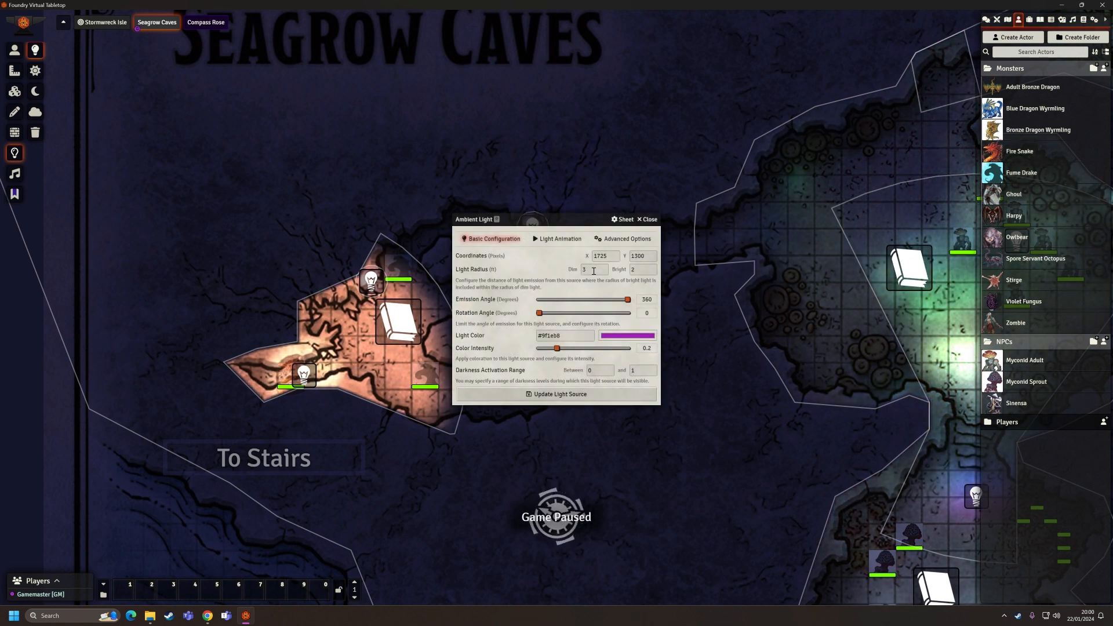
pyautogui.click(552, 394)
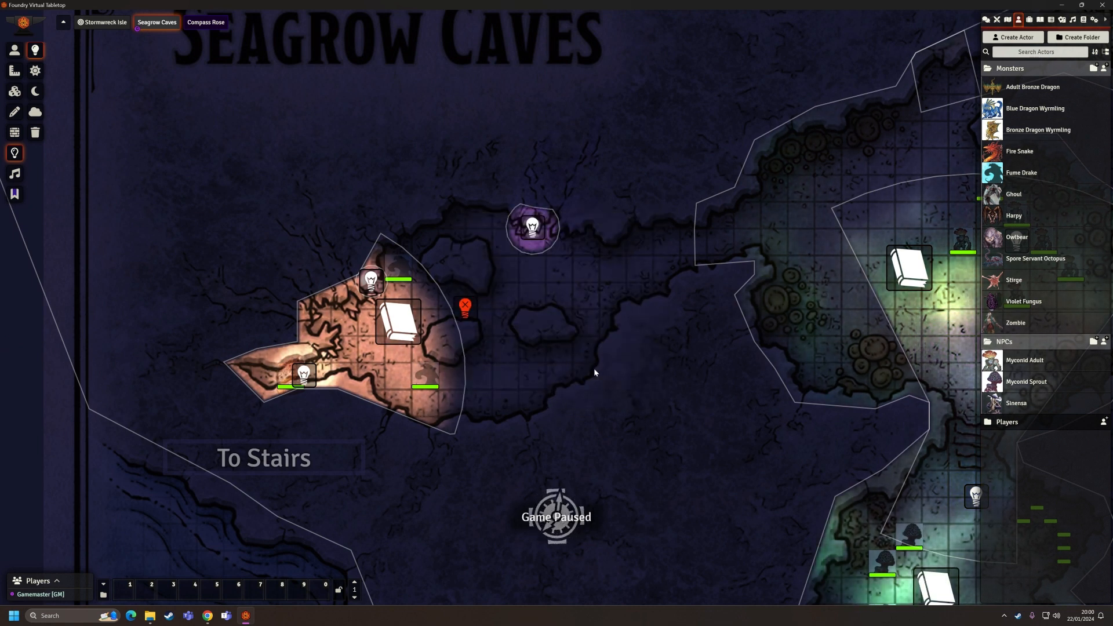
# Delete the disabled ambient light in the middle of the western cave.
pyautogui.moveTo(594, 368); pyautogui.dragTo(565, 311)
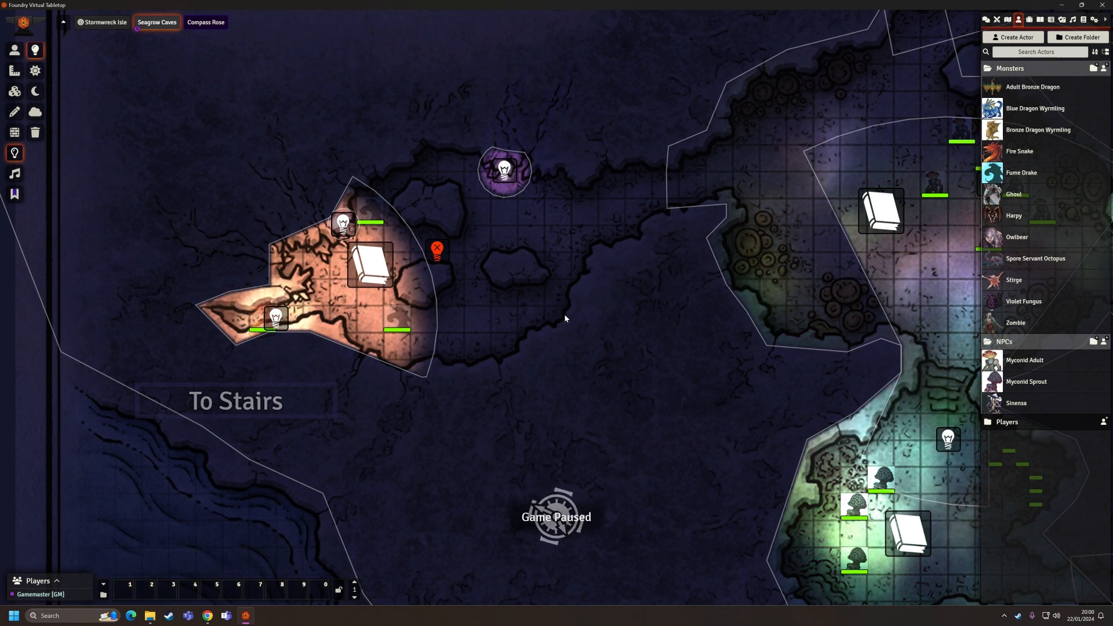
pyautogui.click(437, 250)
pyautogui.press('Delete')
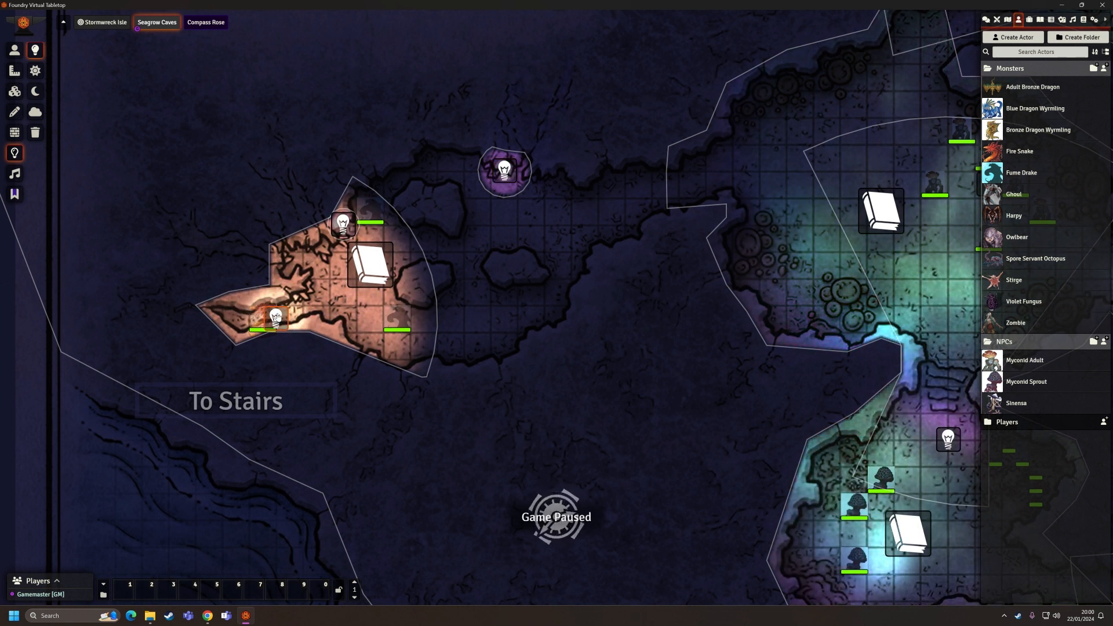
# View the configuration of the orange ambient light beside the western cave's fissure and close it without changes.
pyautogui.doubleClick(276, 317)
pyautogui.moveTo(560, 217); pyautogui.dragTo(692, 286)
pyautogui.click(781, 288)
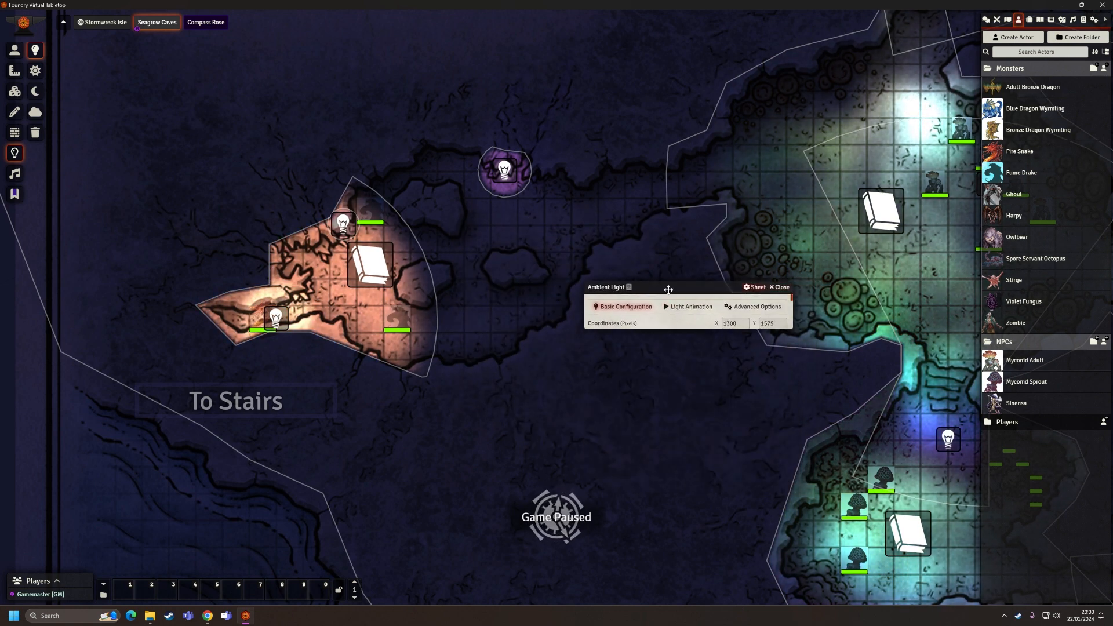
# Move the Test token from beside the southeastern stairs into the mushroom-filled cavern, near its journal note.
pyautogui.click(14, 49)
pyautogui.press('Right')
pyautogui.press('Down')
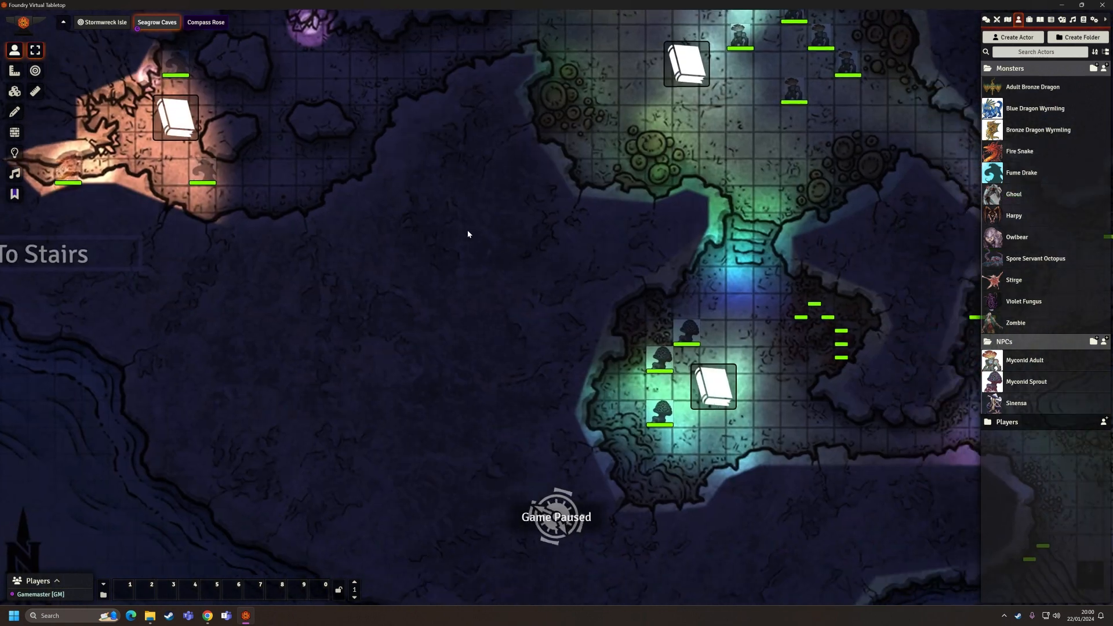
pyautogui.click(934, 477)
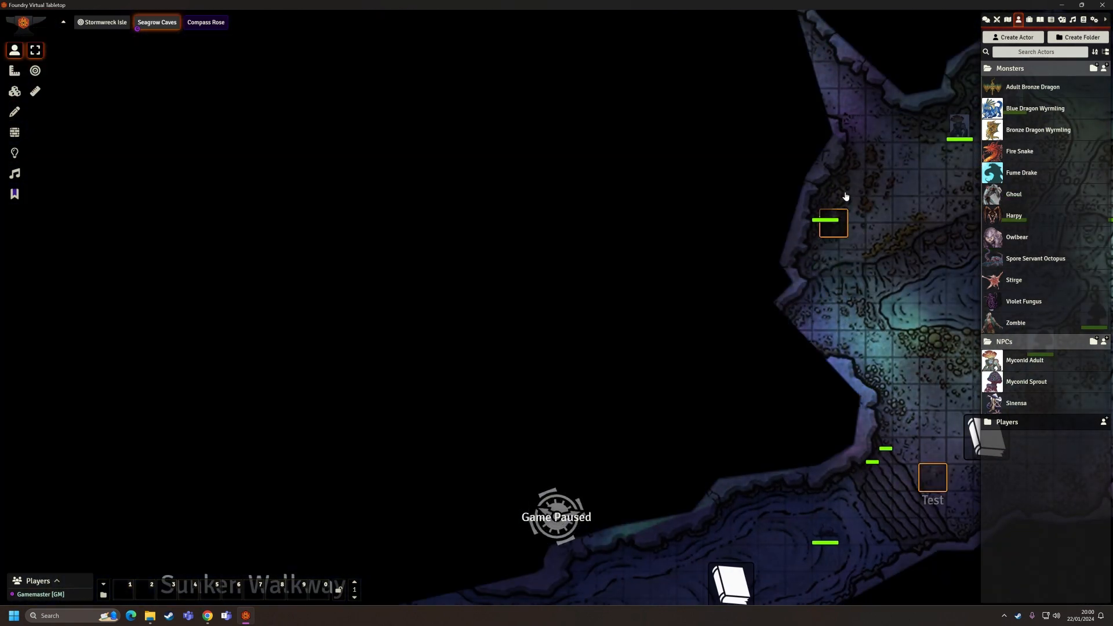
pyautogui.moveTo(863, 179); pyautogui.dragTo(868, 437)
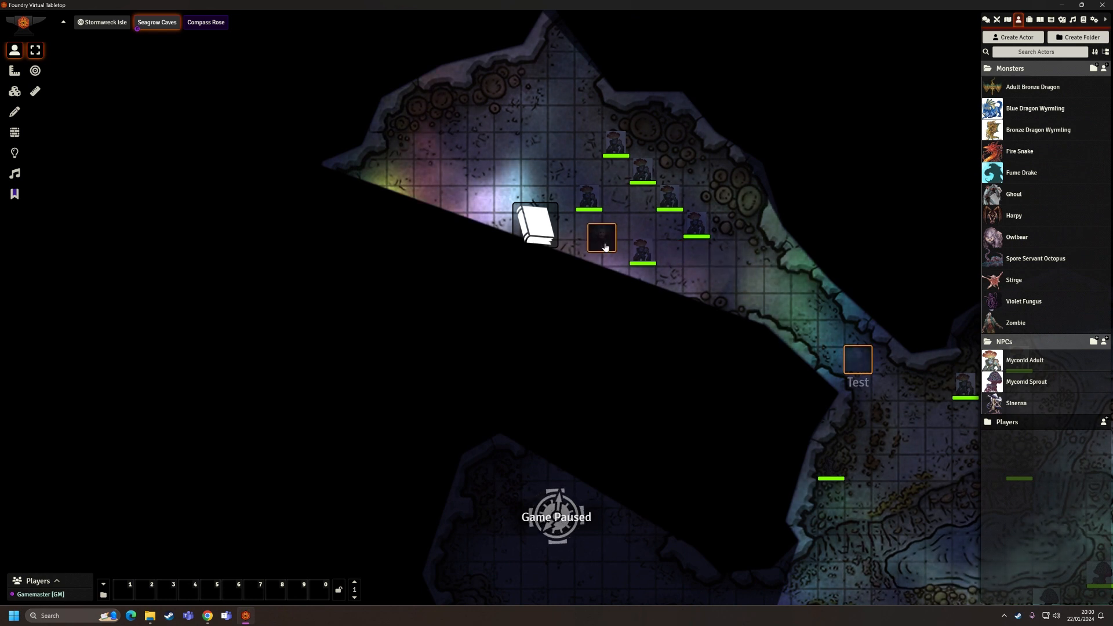
pyautogui.moveTo(605, 248); pyautogui.dragTo(606, 249)
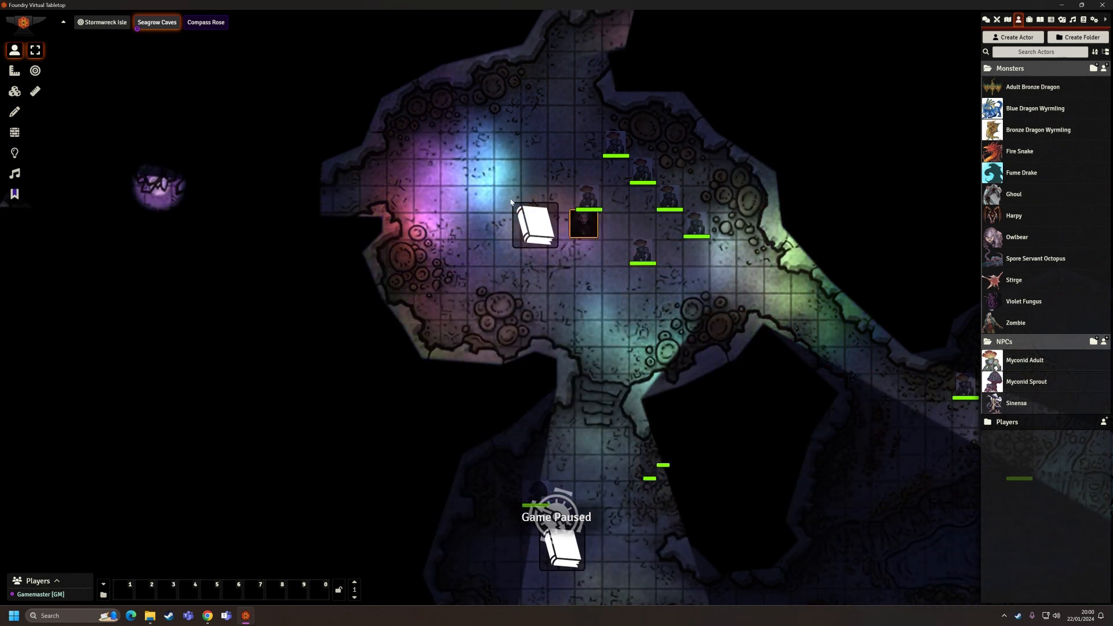
# Move the Test token to the passage toward the Fume Drake cave and place it back in the mushroom cavern's northwestern part.
pyautogui.moveTo(395, 325); pyautogui.dragTo(690, 416)
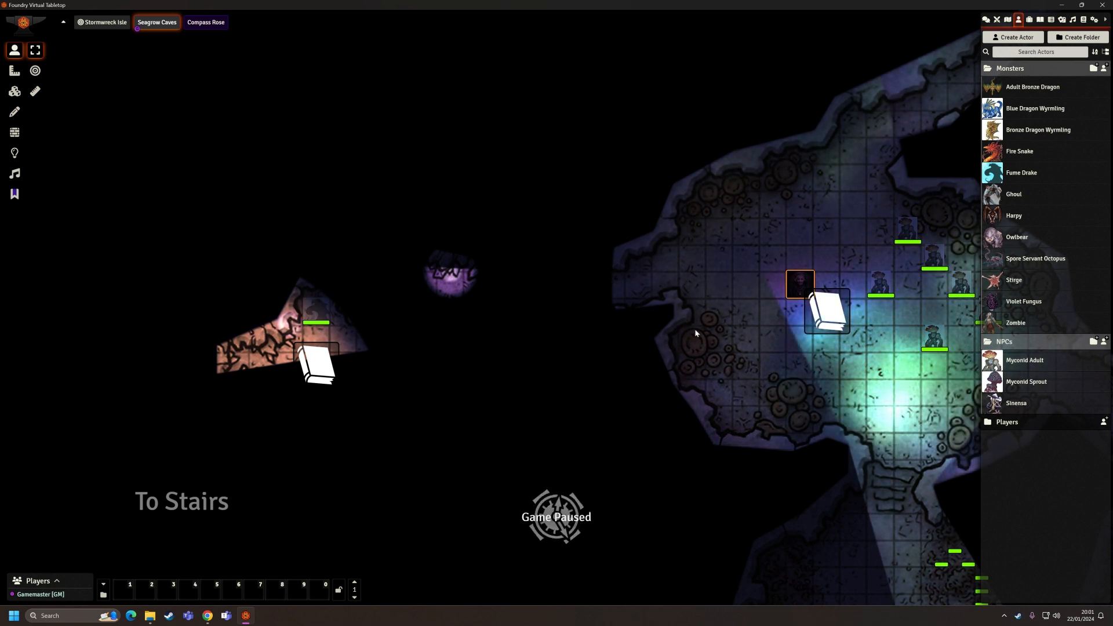
pyautogui.moveTo(799, 289); pyautogui.dragTo(640, 282)
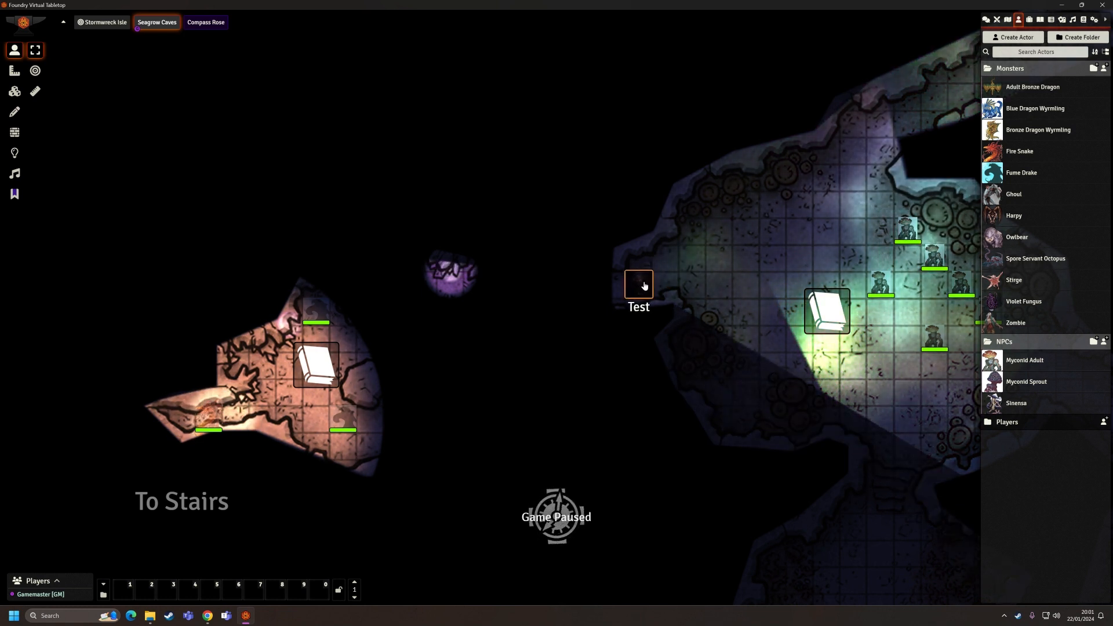
pyautogui.moveTo(634, 296); pyautogui.dragTo(592, 289)
pyautogui.moveTo(709, 284); pyautogui.dragTo(712, 261)
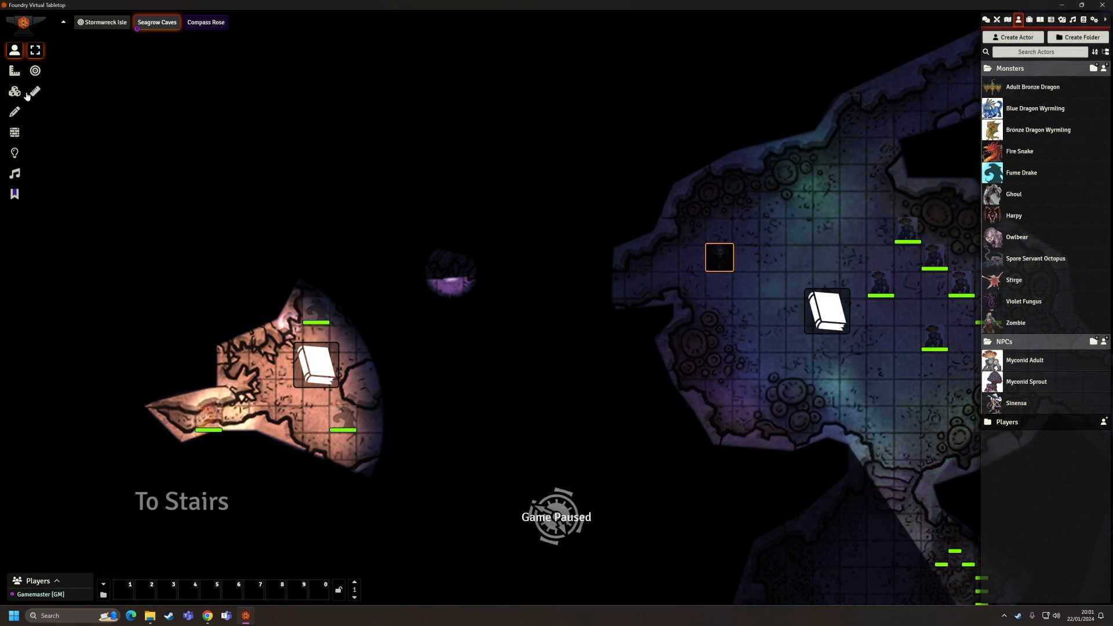
# Examine the light sources and the Fire Snake token in the western cave.
pyautogui.click(15, 153)
pyautogui.scroll(2, 425, 389)
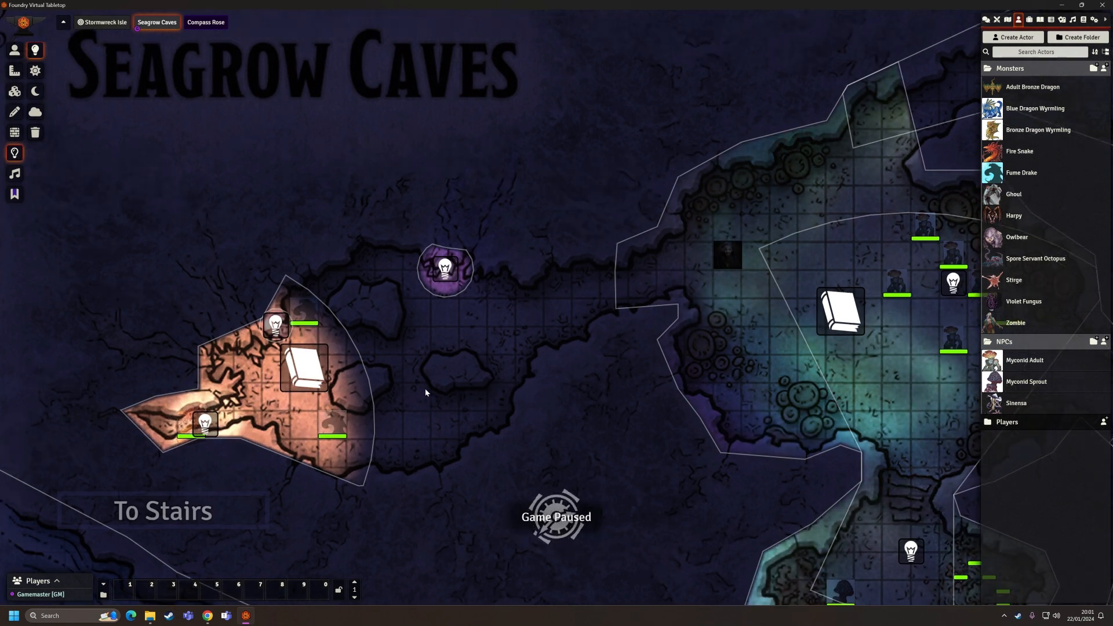
pyautogui.moveTo(427, 395); pyautogui.dragTo(477, 372)
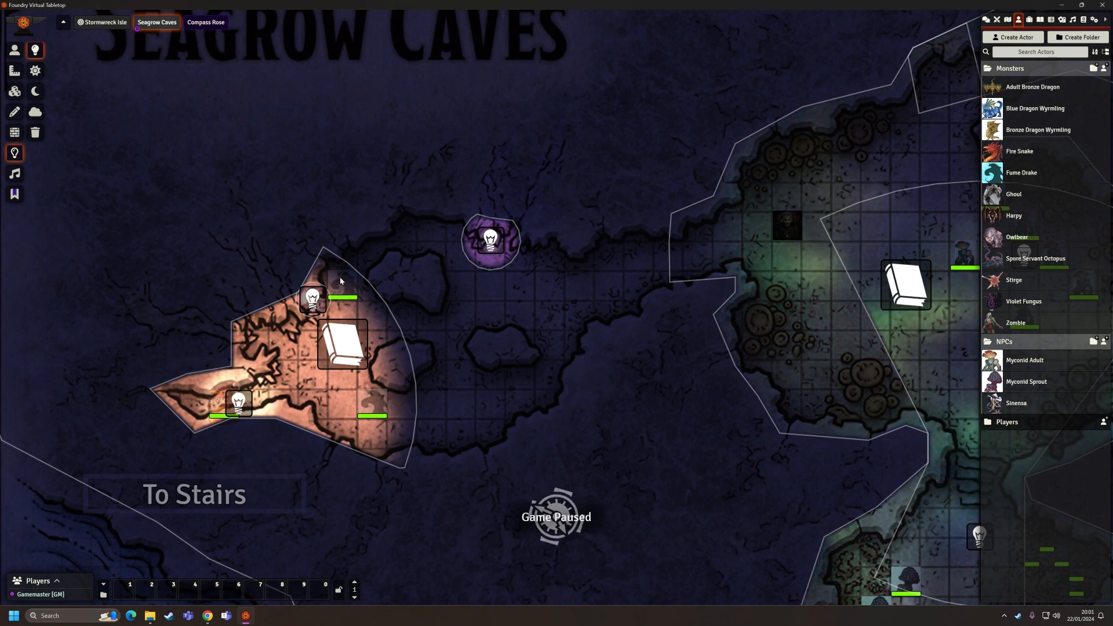
pyautogui.click(12, 51)
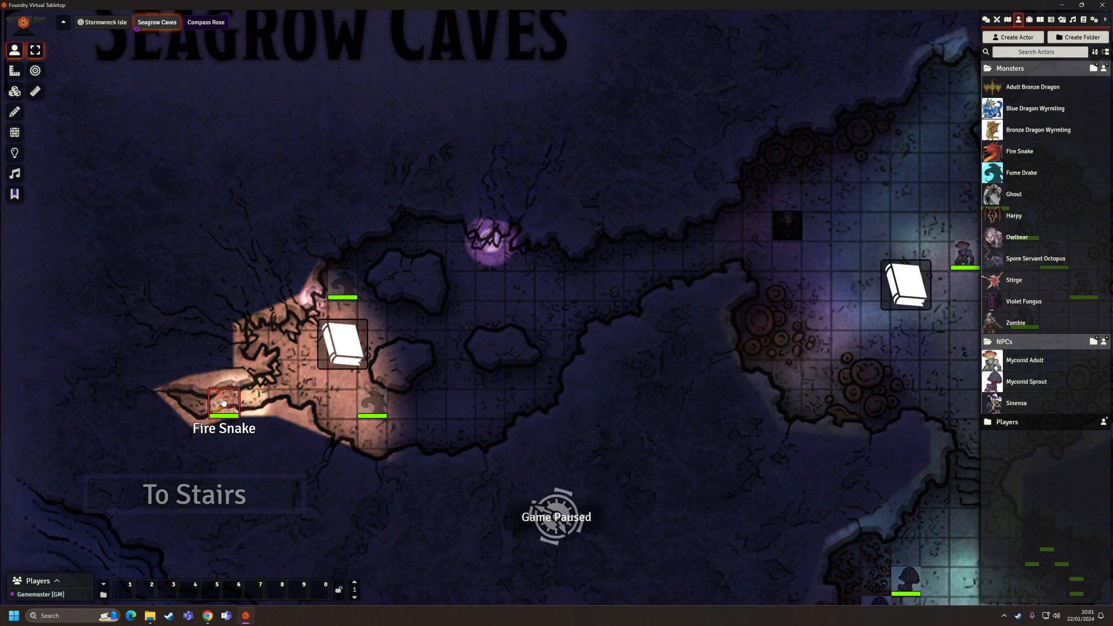
pyautogui.moveTo(256, 340); pyautogui.dragTo(257, 315)
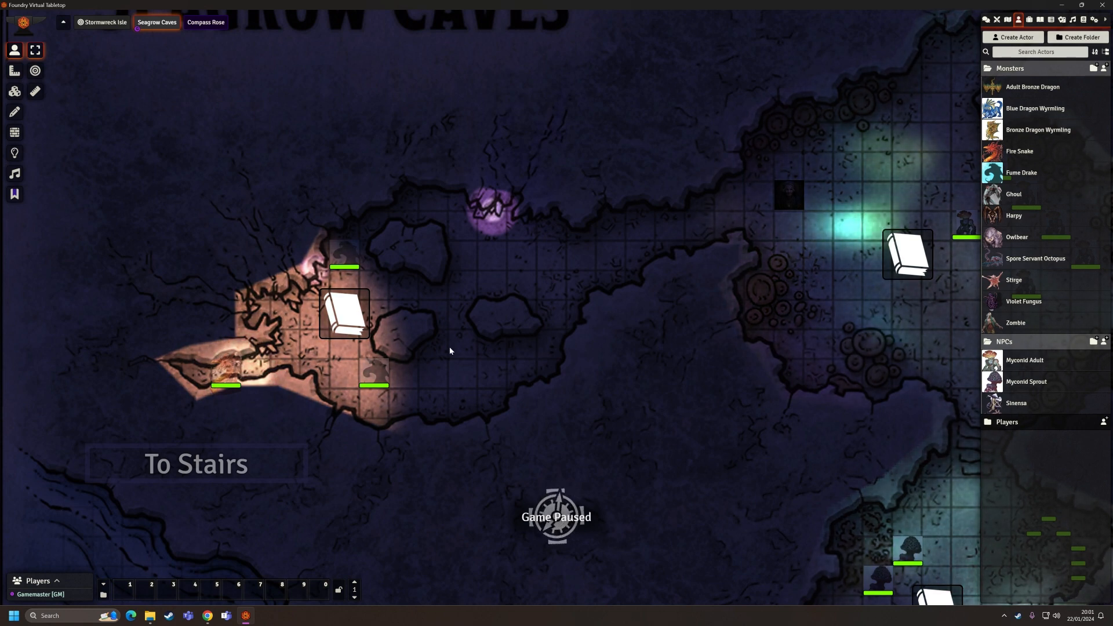
# Turn the orange ambient light beside the Fire Snake off and back on to compare the cave's illumination.
pyautogui.click(16, 153)
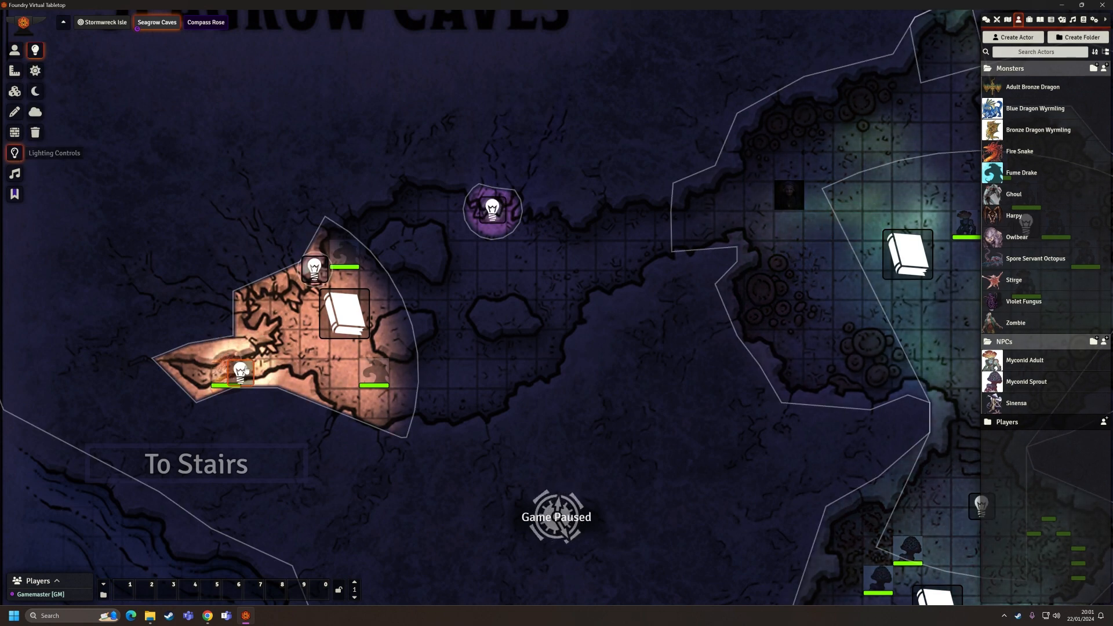
pyautogui.rightClick(244, 369)
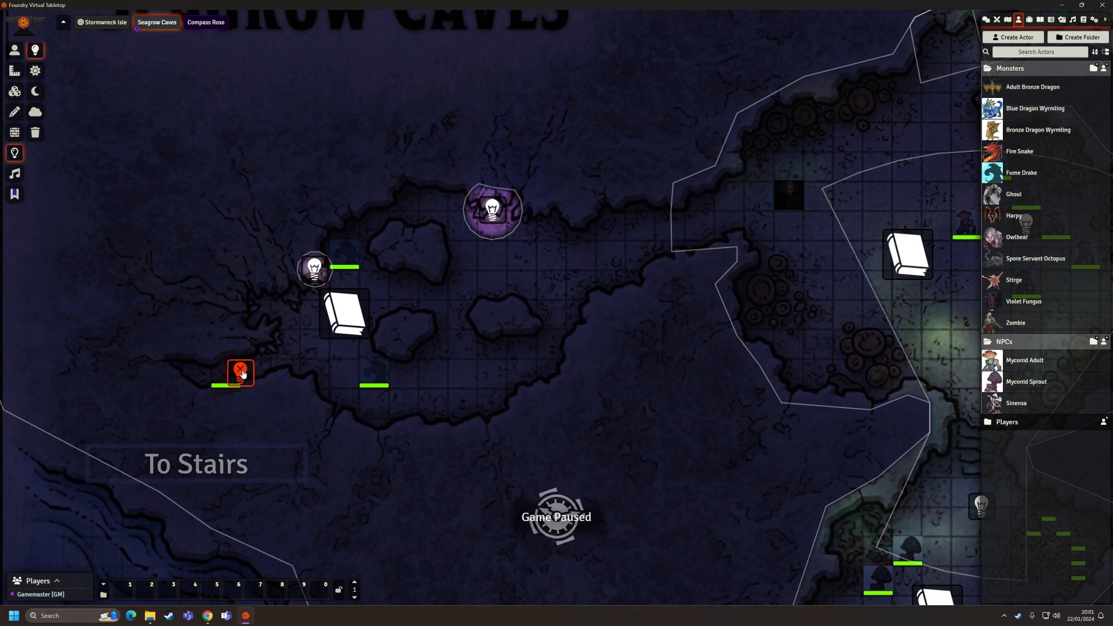
pyautogui.rightClick(244, 374)
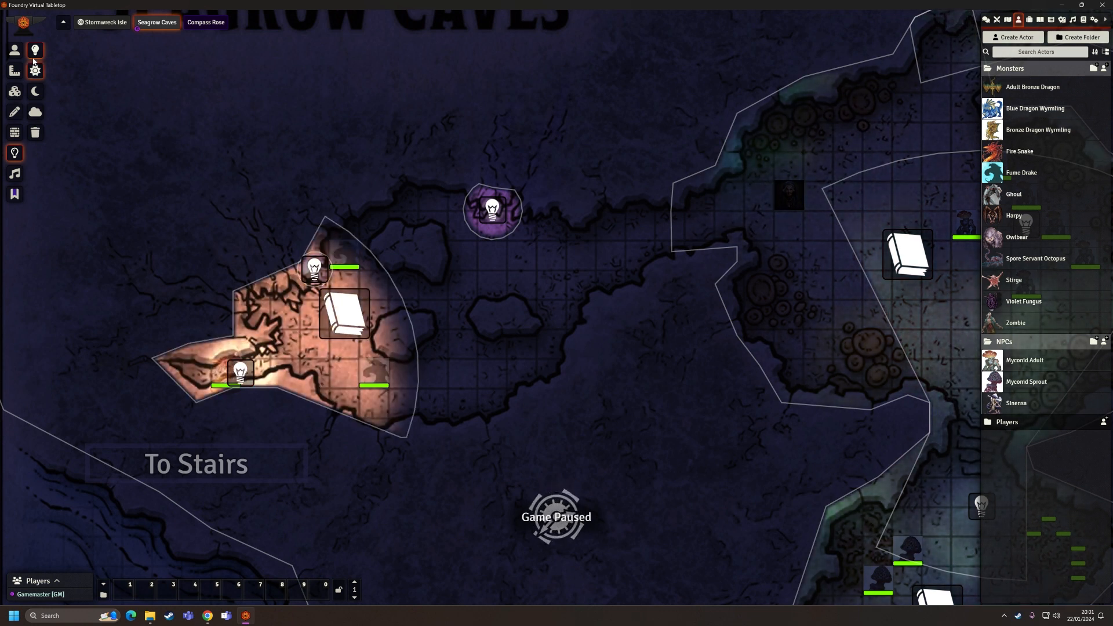
pyautogui.click(14, 50)
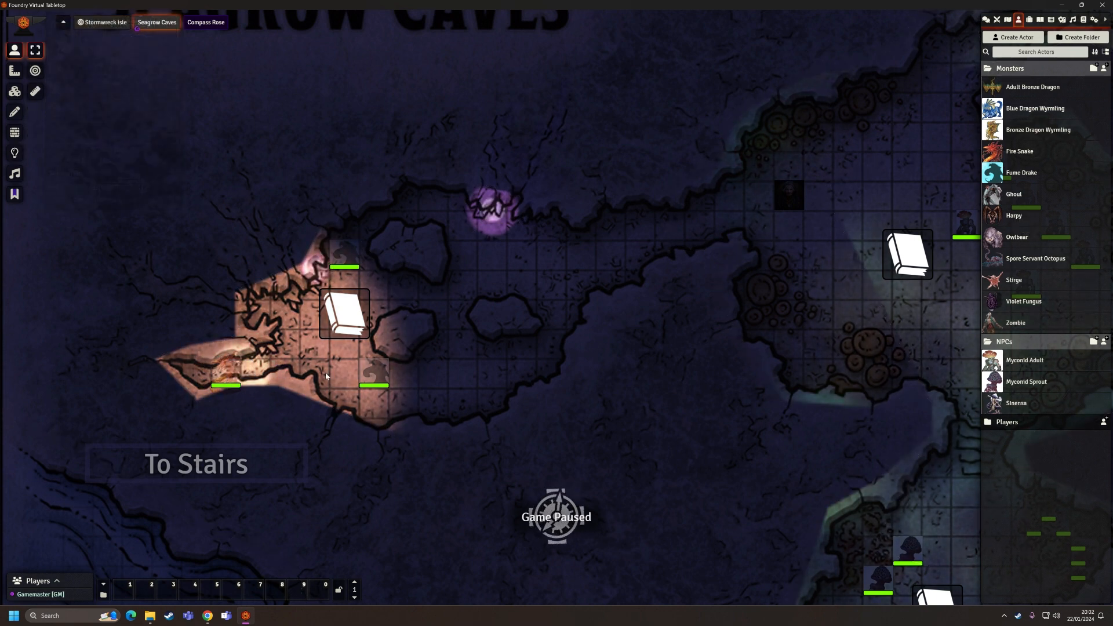
# Turn off the orange ambient light beside the Fire Snake and return to token editing.
pyautogui.click(15, 153)
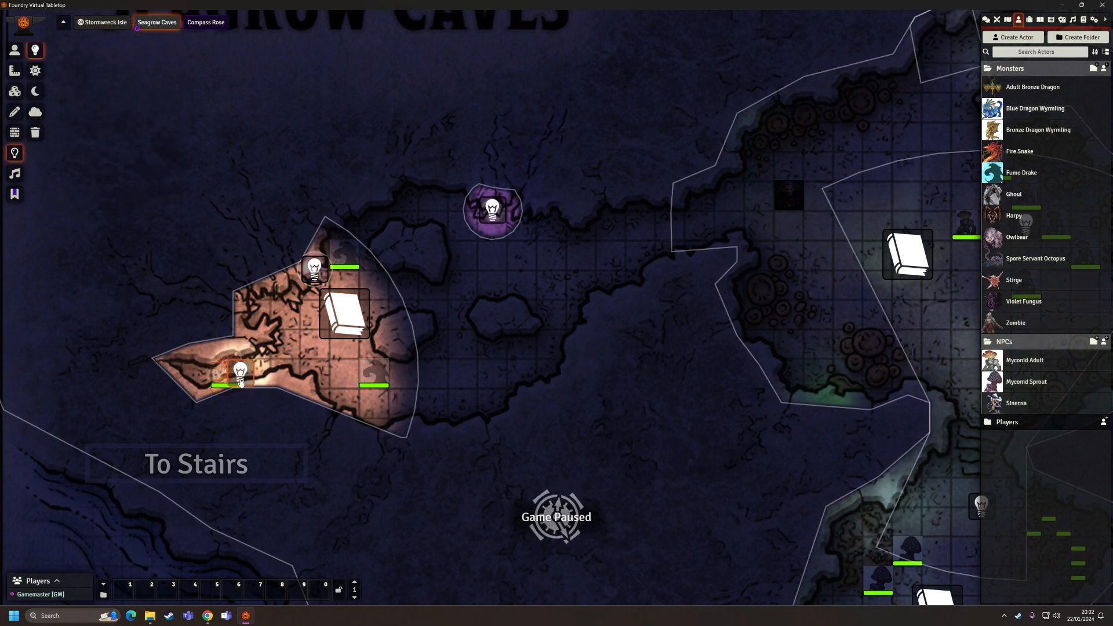
pyautogui.rightClick(242, 376)
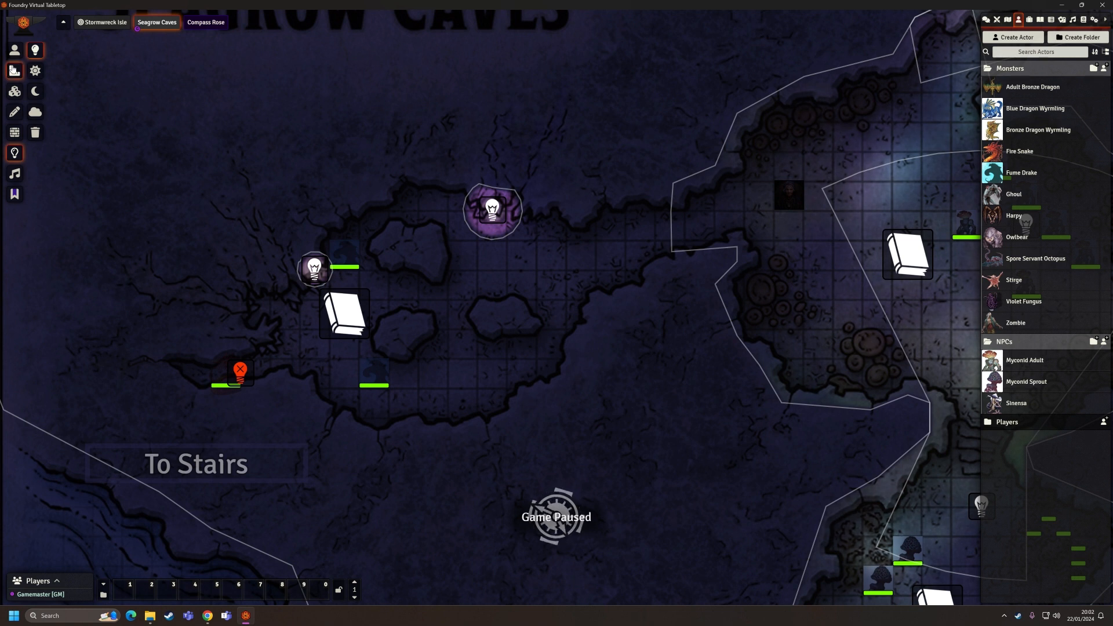
pyautogui.click(14, 50)
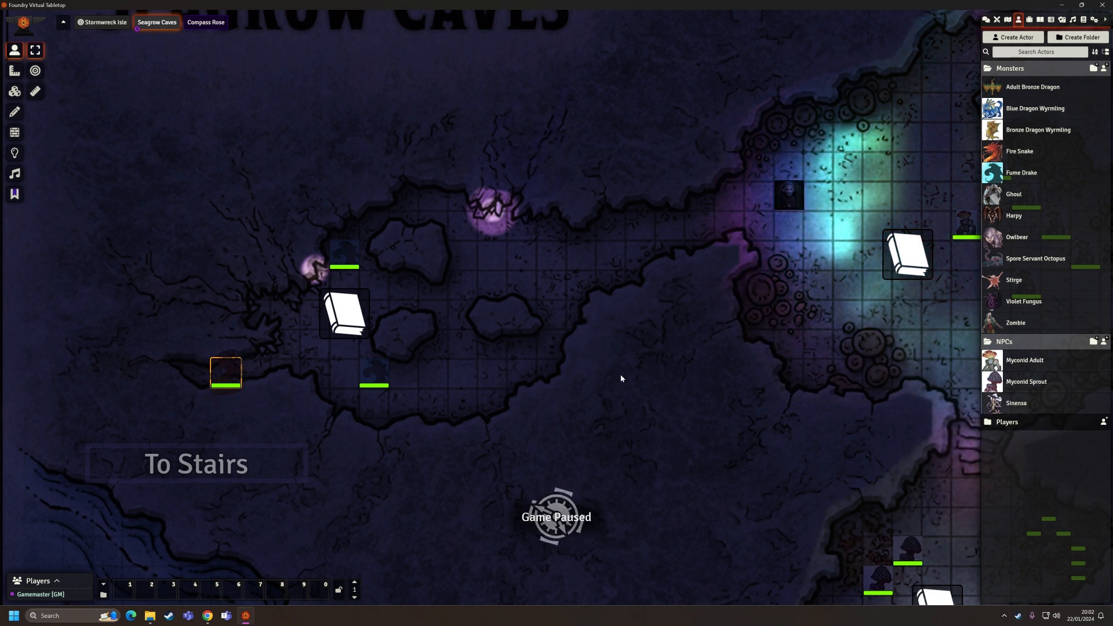
# Turn the orange ambient light beside the Fire Snake in the western cave back on.
pyautogui.scroll(-2, 587, 319)
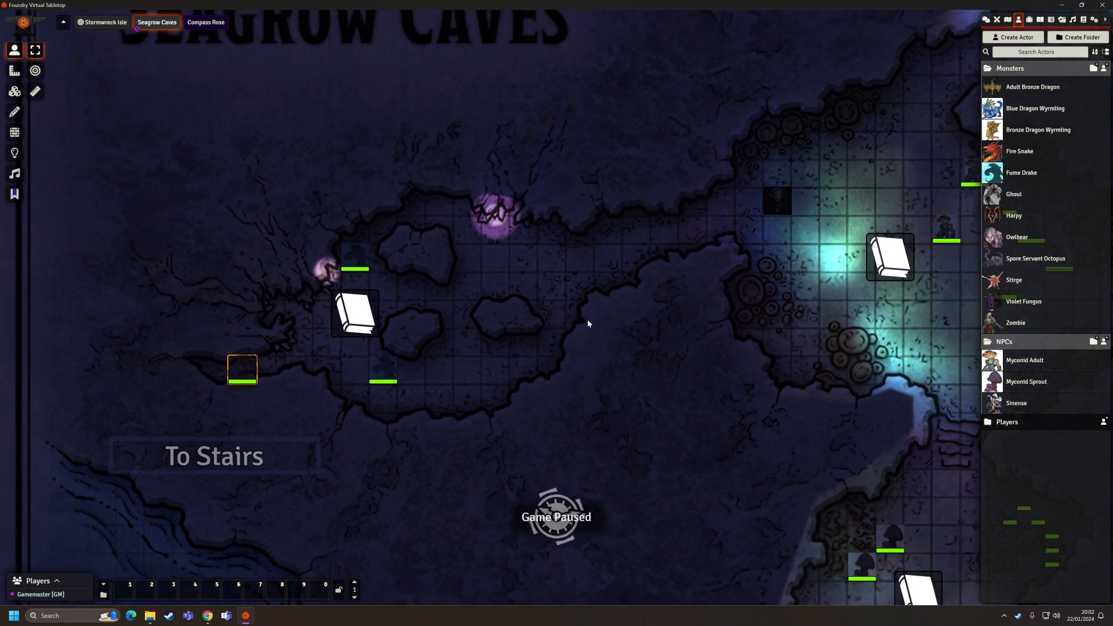
pyautogui.click(16, 154)
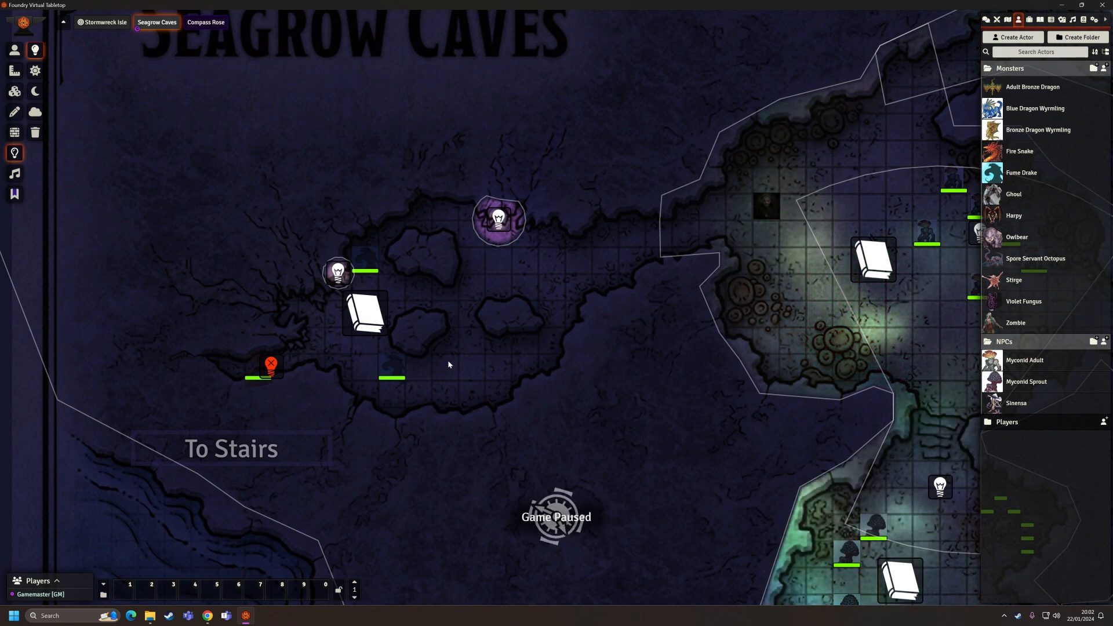
pyautogui.scroll(5, 448, 360)
pyautogui.rightClick(192, 382)
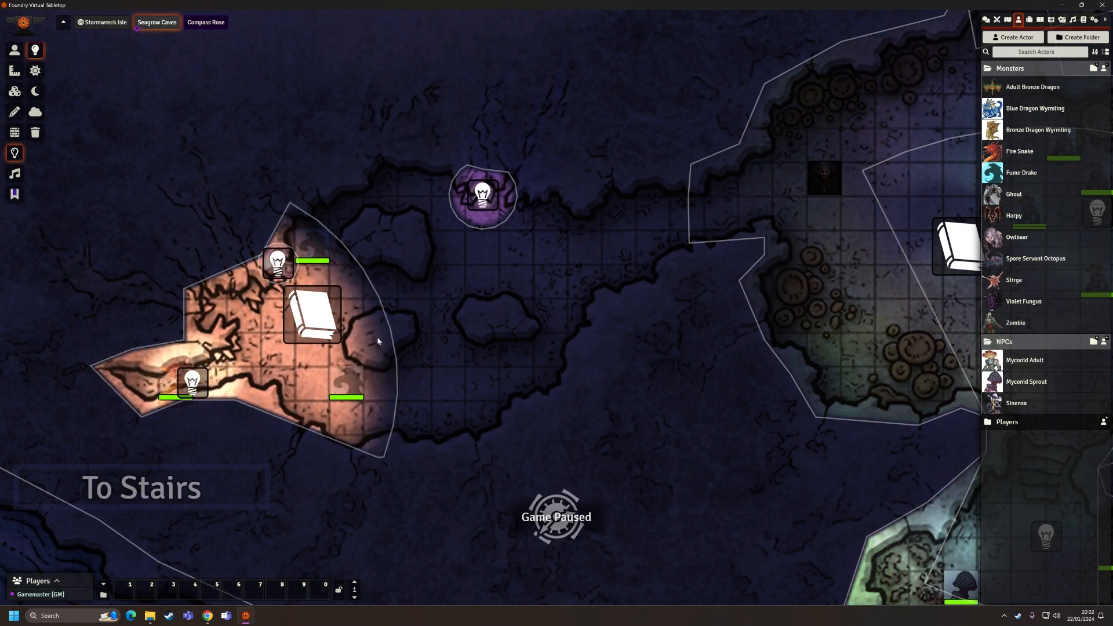
# Draw basic walls inside the outlines of the three rock formations in the Crystal Cave and return to token editing.
pyautogui.click(14, 132)
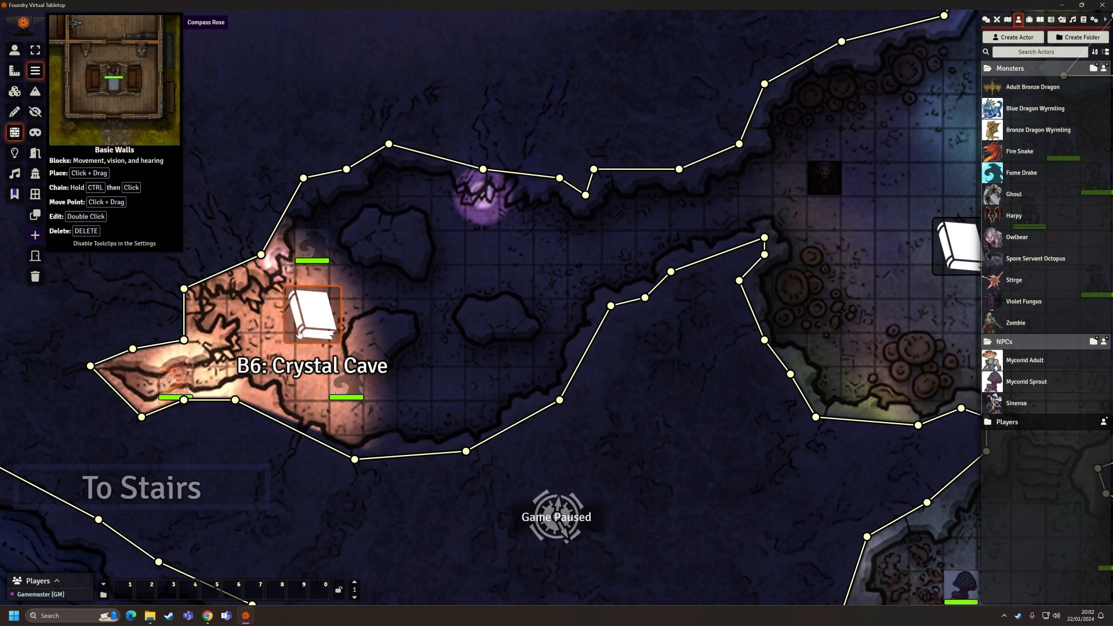
pyautogui.moveTo(381, 315); pyautogui.dragTo(362, 331)
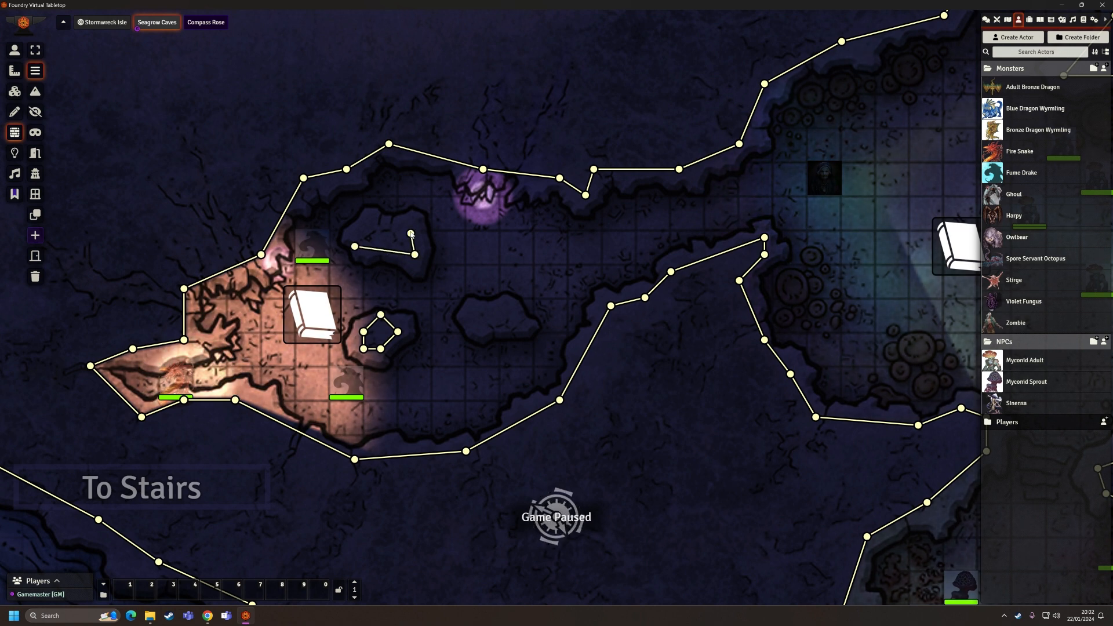
pyautogui.click(406, 221)
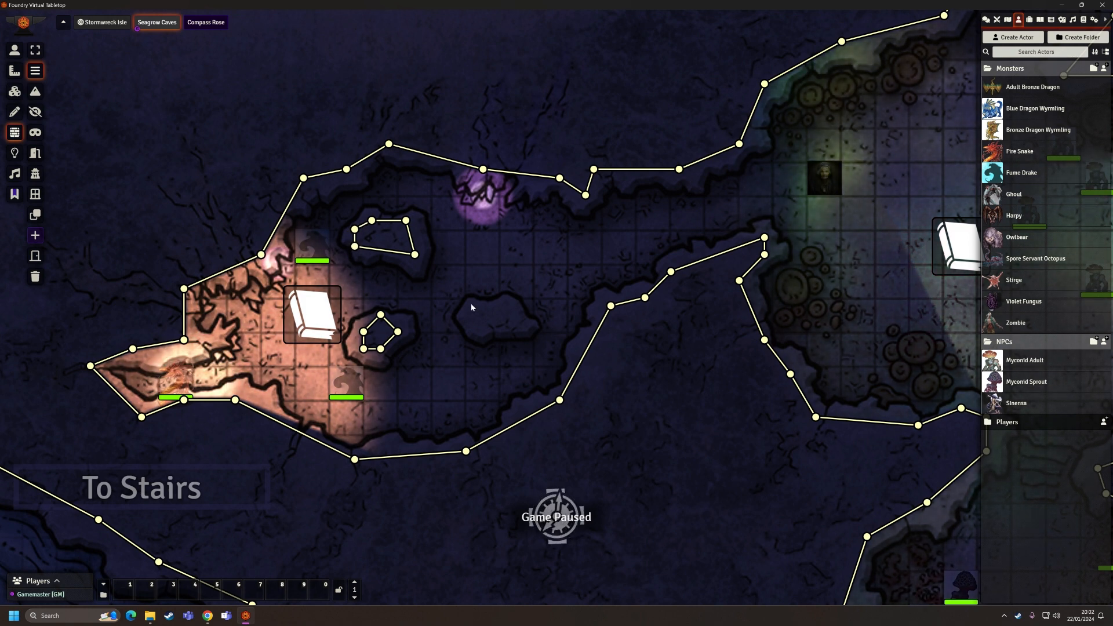
pyautogui.moveTo(475, 306)
pyautogui.mouseDown()
pyautogui.moveTo(510, 306)
pyautogui.moveTo(527, 327)
pyautogui.moveTo(480, 330)
pyautogui.moveTo(474, 306)
pyautogui.mouseUp()
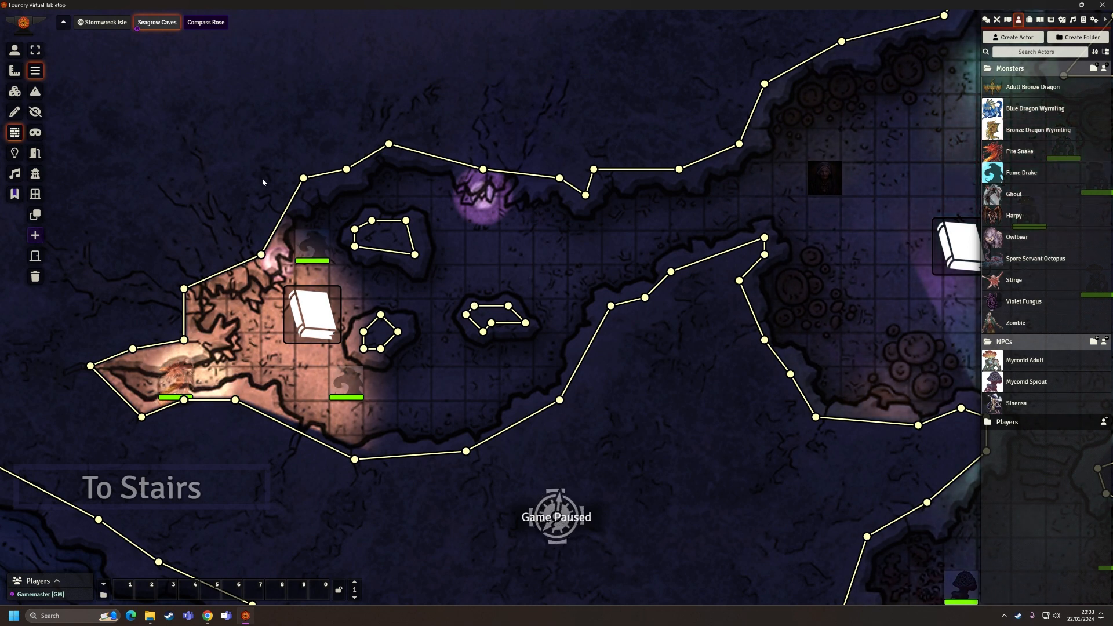
pyautogui.click(15, 51)
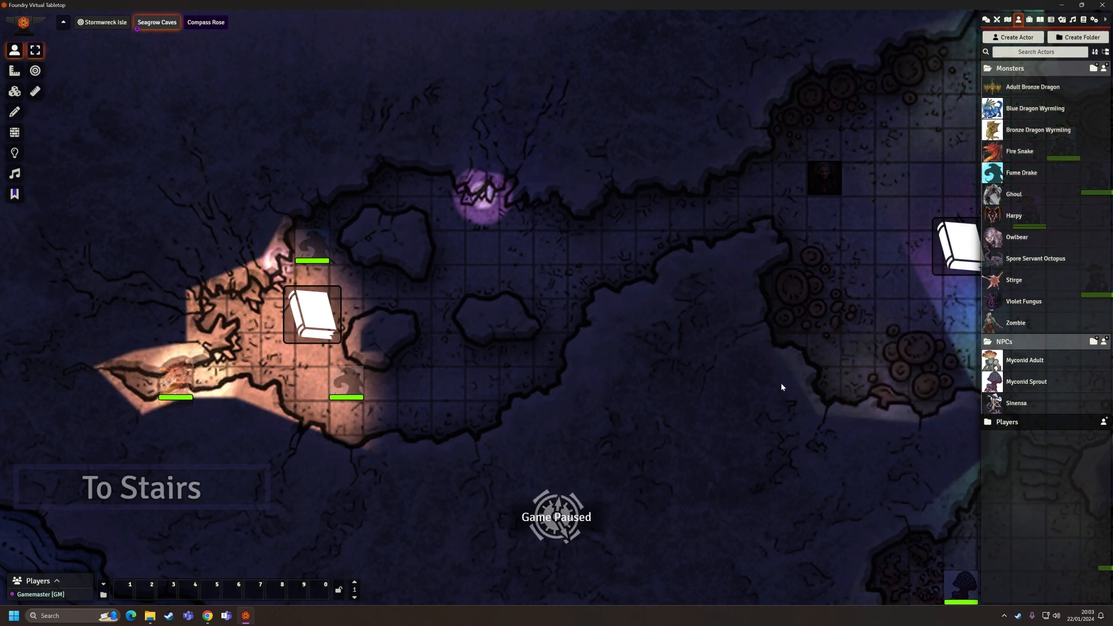
# Move the Test token to the passage toward the Crystal Cave to check its vision and place it back in the mushroom cavern.
pyautogui.moveTo(754, 319); pyautogui.dragTo(541, 391)
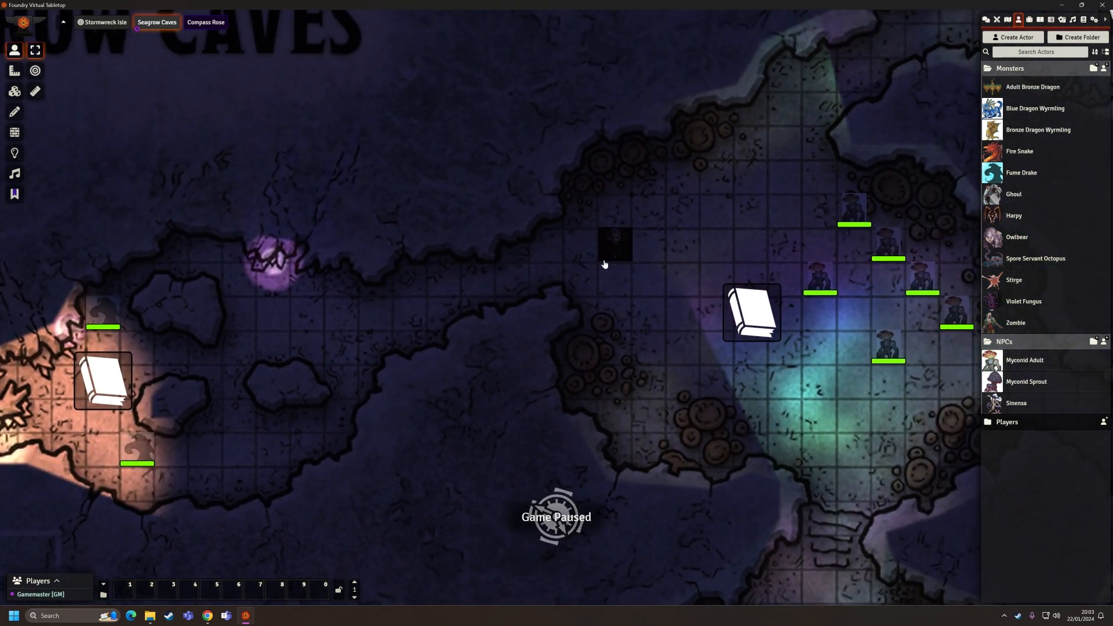
pyautogui.click(614, 242)
pyautogui.moveTo(618, 245); pyautogui.dragTo(513, 277)
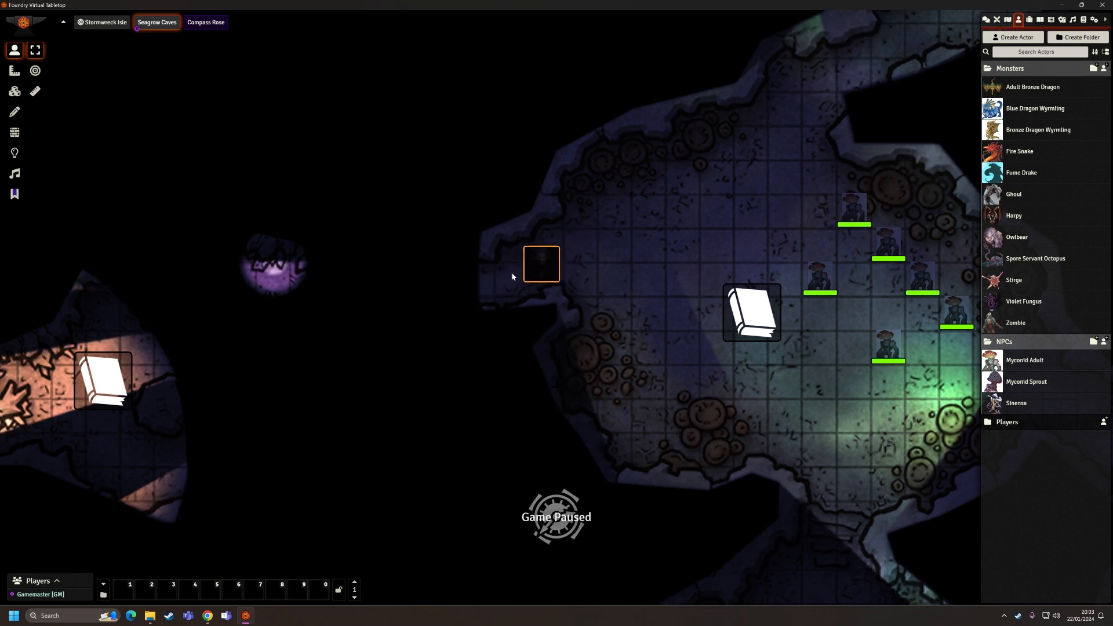
pyautogui.scroll(-1, 568, 365)
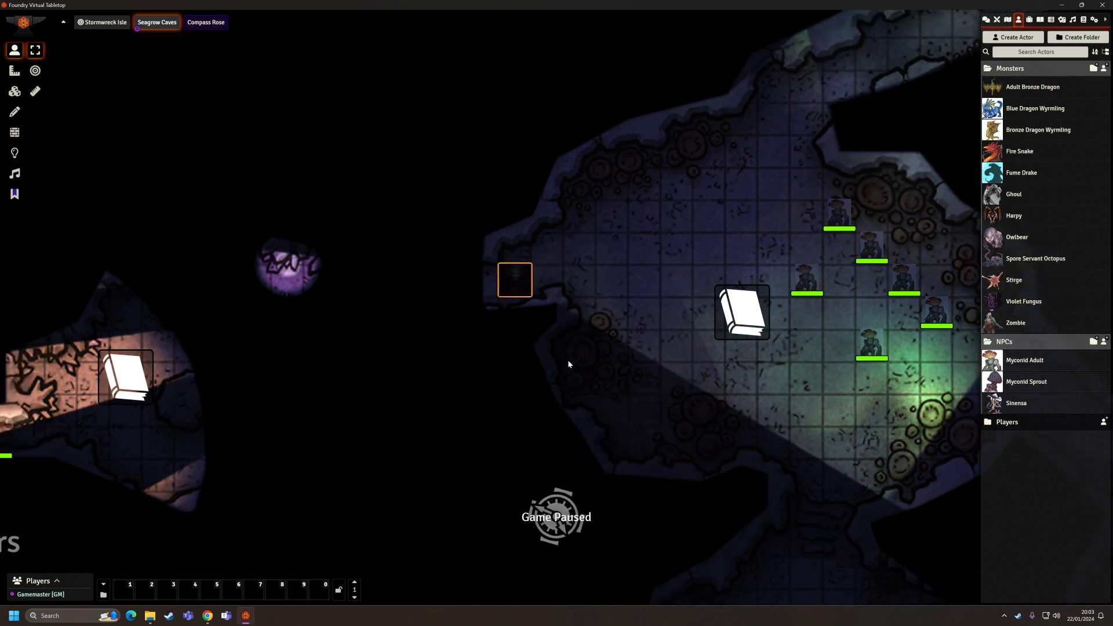
pyautogui.click(14, 152)
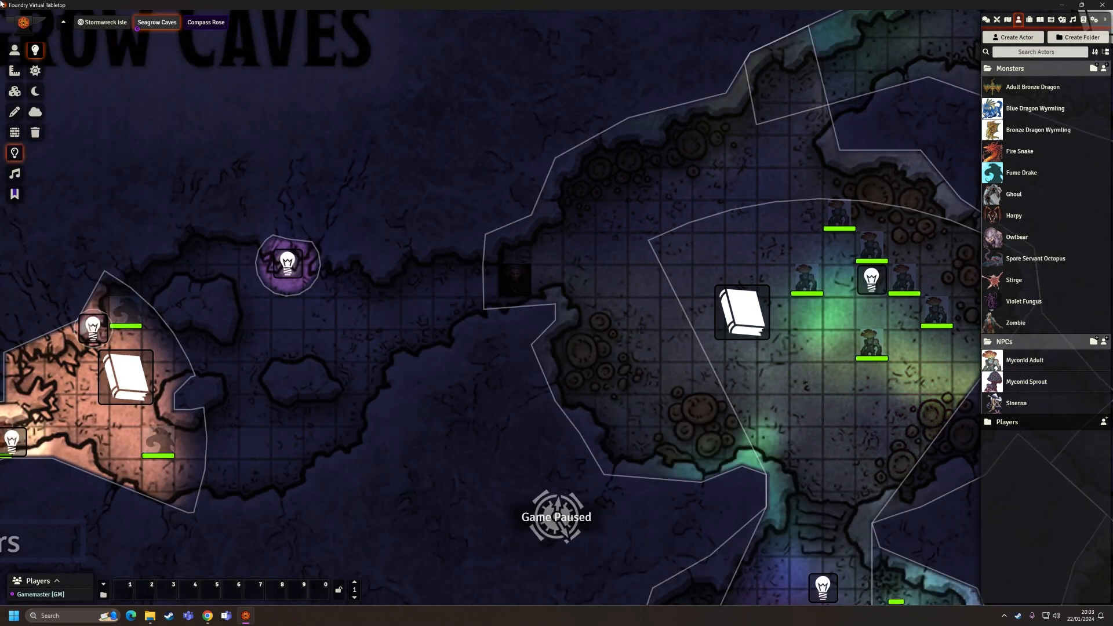
pyautogui.click(15, 50)
pyautogui.moveTo(491, 257); pyautogui.dragTo(670, 343)
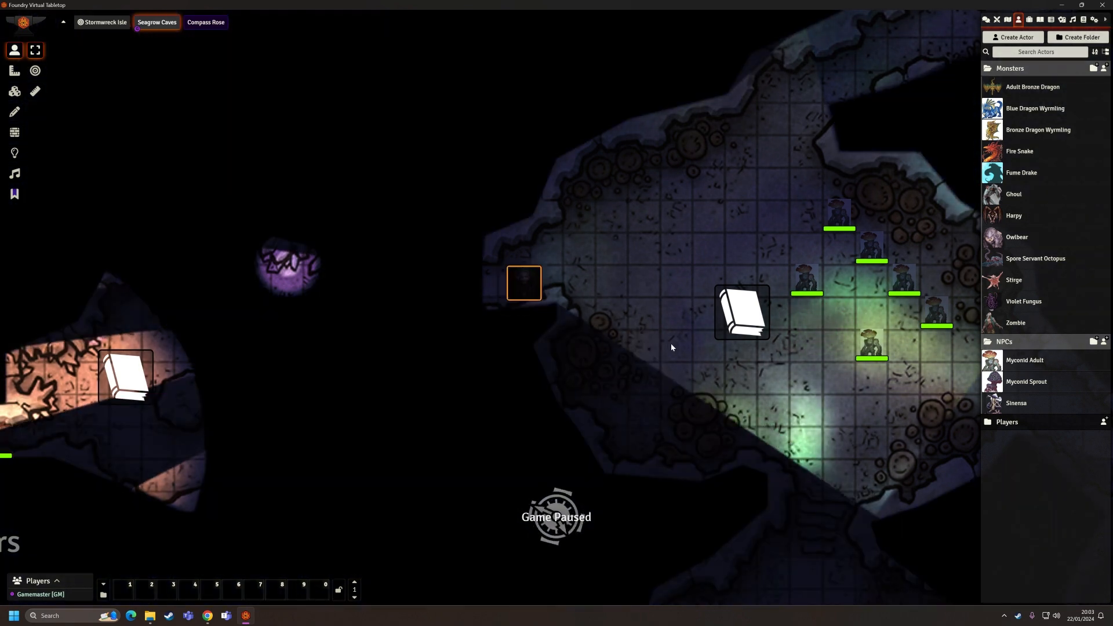
# Reset the Fog of War exploration for the Seagrow Caves scene and return to token editing.
pyautogui.click(14, 153)
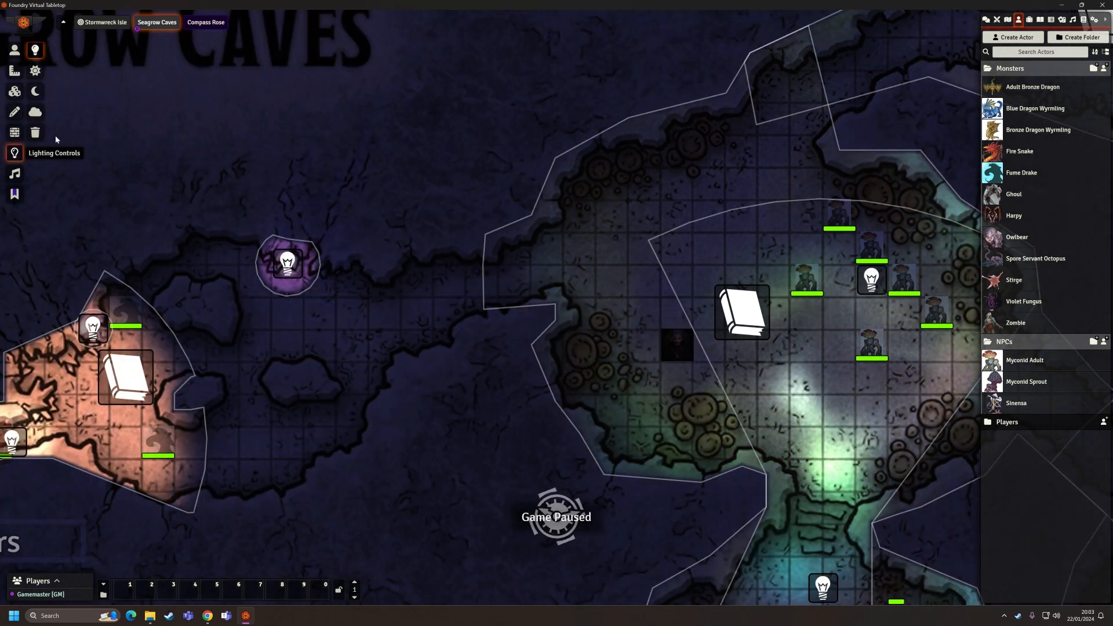
pyautogui.click(35, 111)
pyautogui.click(517, 322)
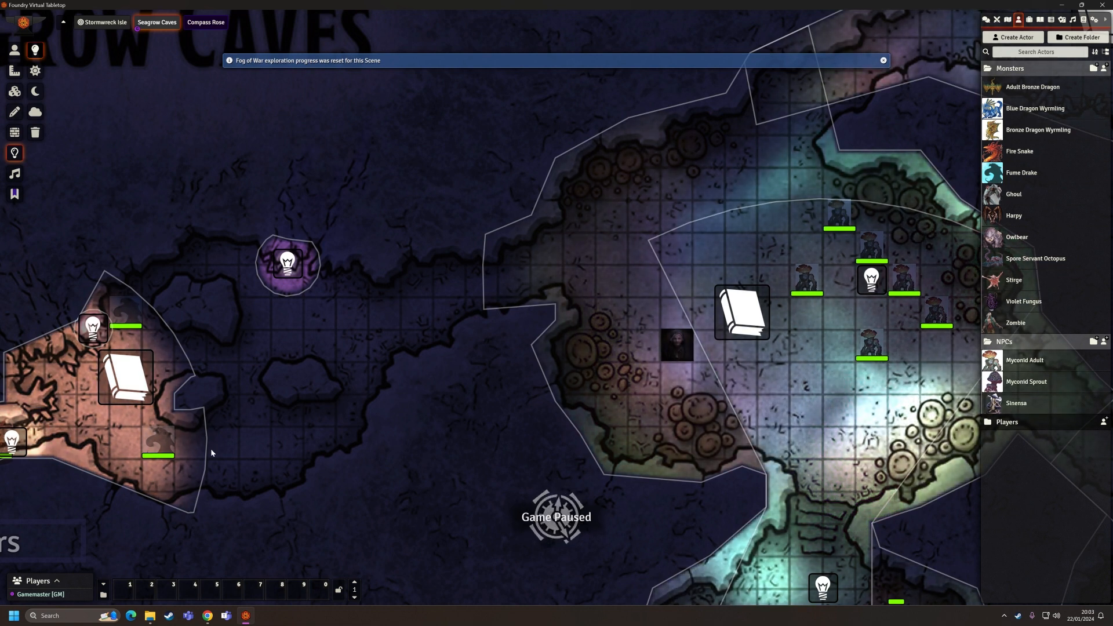
pyautogui.click(14, 50)
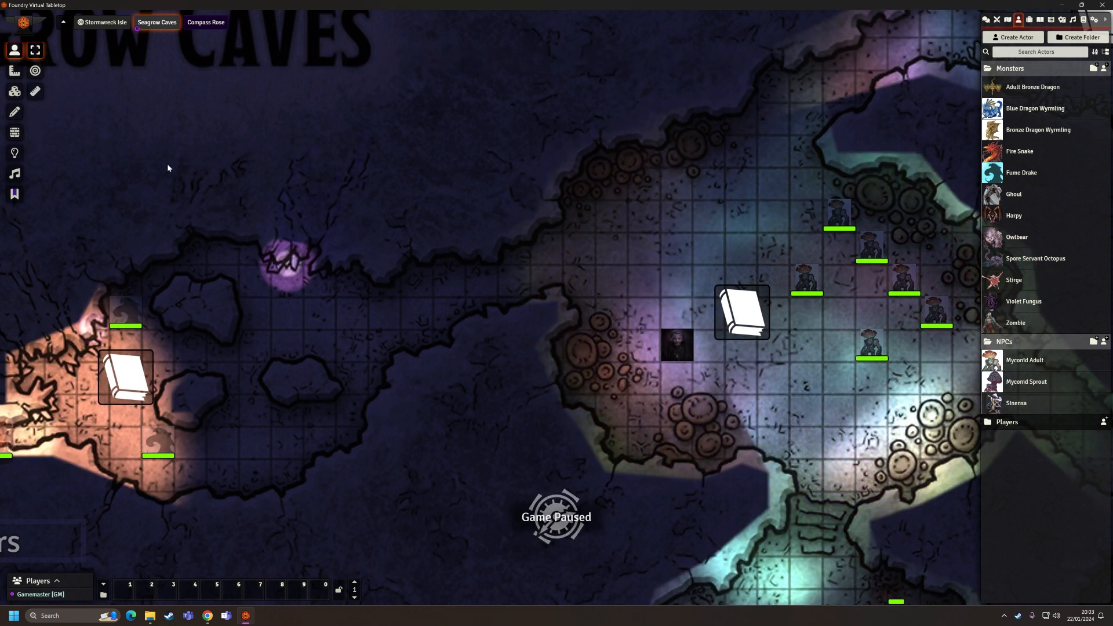
# Check the Test token's vision from the mushroom cavern's western side and inside the Crystal Cave, and move it back to the mushroom cavern.
pyautogui.click(678, 343)
pyautogui.moveTo(576, 251); pyautogui.dragTo(579, 246)
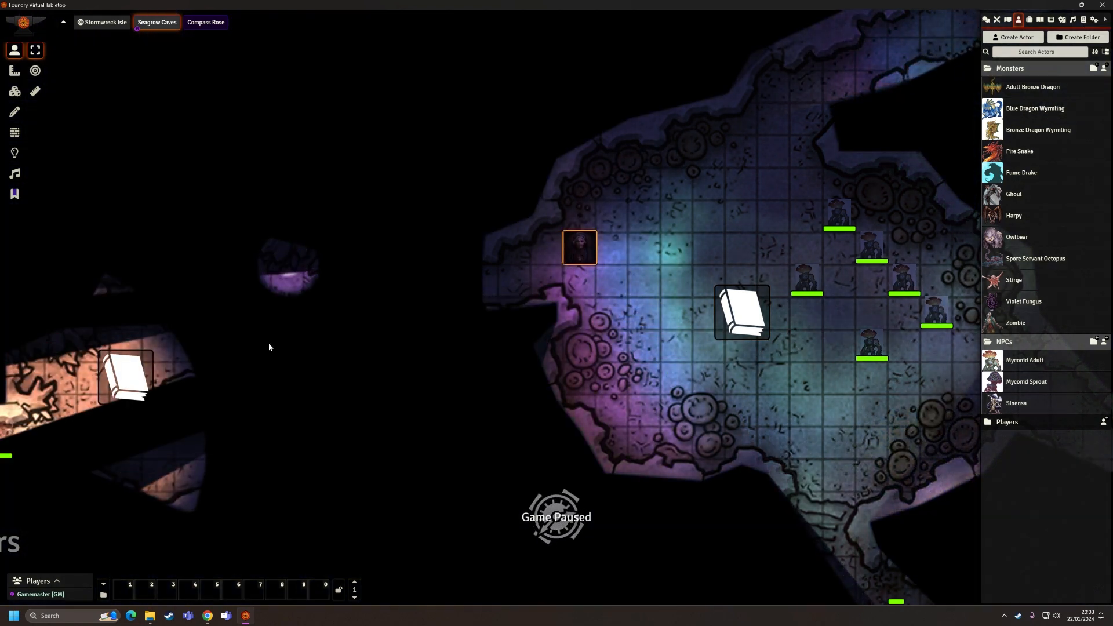
pyautogui.moveTo(394, 415); pyautogui.dragTo(589, 336)
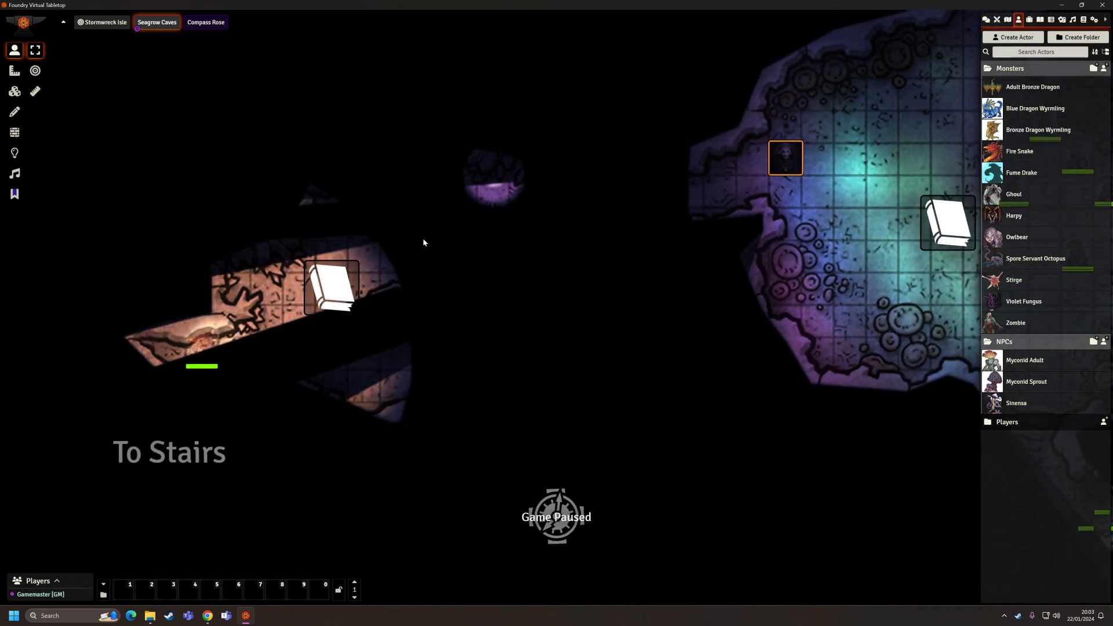
pyautogui.moveTo(784, 160)
pyautogui.mouseDown()
pyautogui.moveTo(718, 199)
pyautogui.moveTo(628, 201)
pyautogui.moveTo(580, 264)
pyautogui.moveTo(547, 250)
pyautogui.moveTo(486, 251)
pyautogui.moveTo(405, 271)
pyautogui.moveTo(365, 255)
pyautogui.moveTo(345, 357)
pyautogui.moveTo(402, 368)
pyautogui.mouseUp()
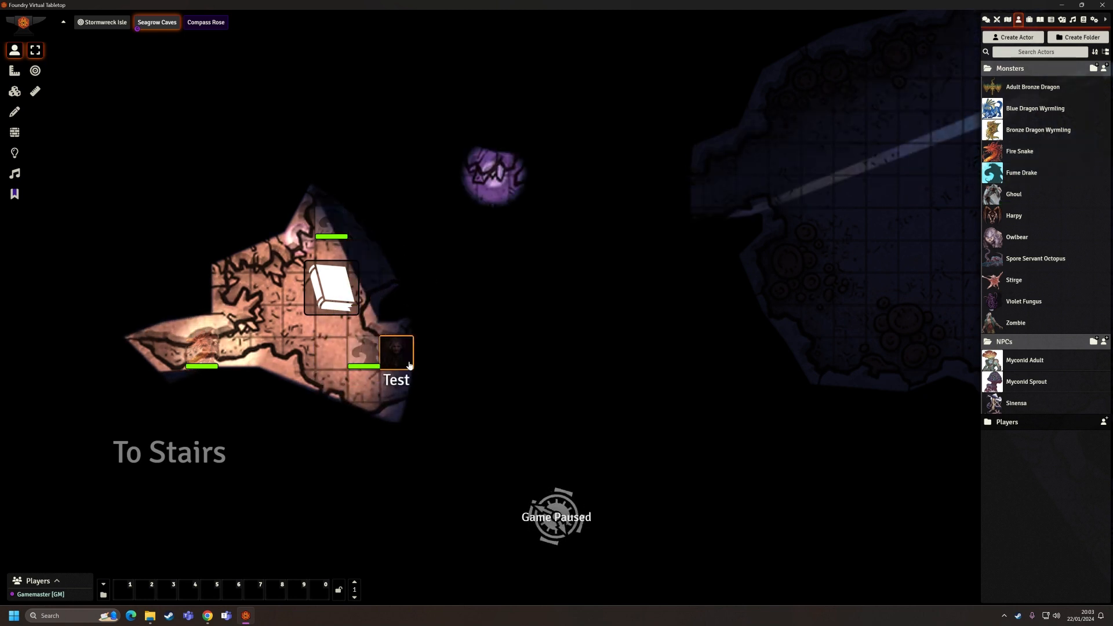
pyautogui.moveTo(307, 327); pyautogui.dragTo(882, 161)
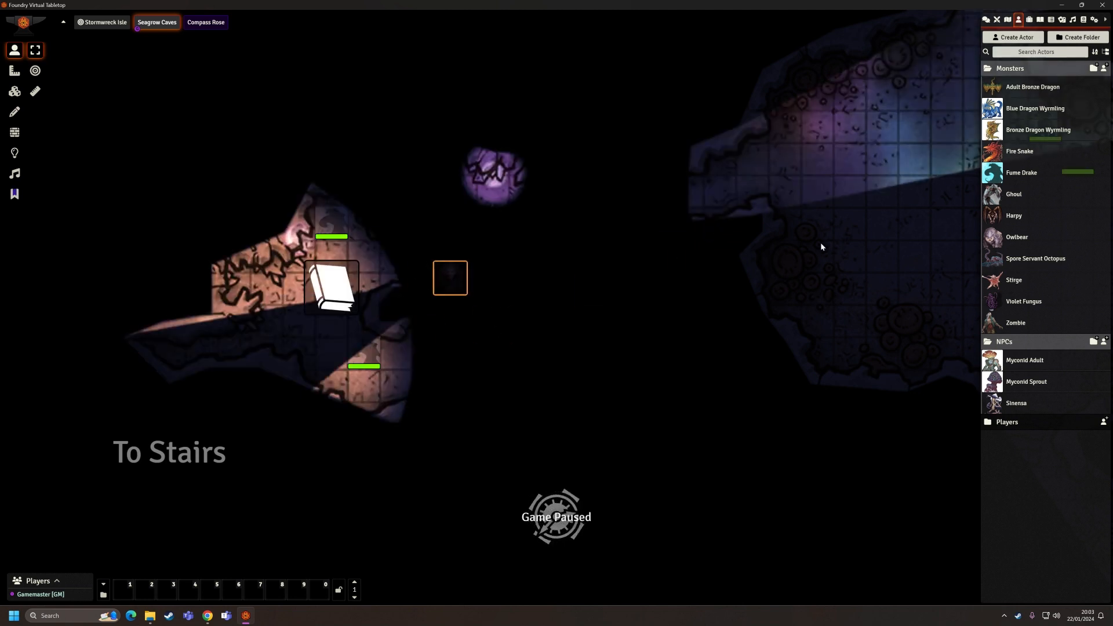
# Move the Test token to the southern part of the Fungus Farm, beside the stairs to the Entrance Tunnel.
pyautogui.scroll(-3, 819, 246)
pyautogui.scroll(-8, 819, 252)
pyautogui.moveTo(732, 337); pyautogui.dragTo(542, 254)
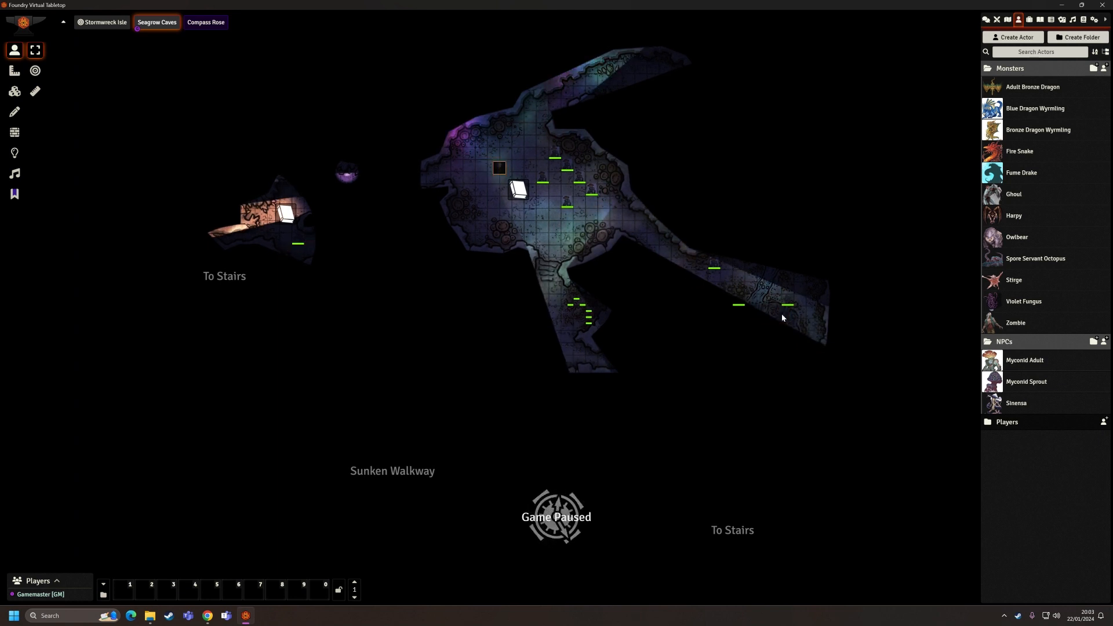
pyautogui.moveTo(782, 407); pyautogui.dragTo(736, 326)
pyautogui.scroll(-1, 736, 416)
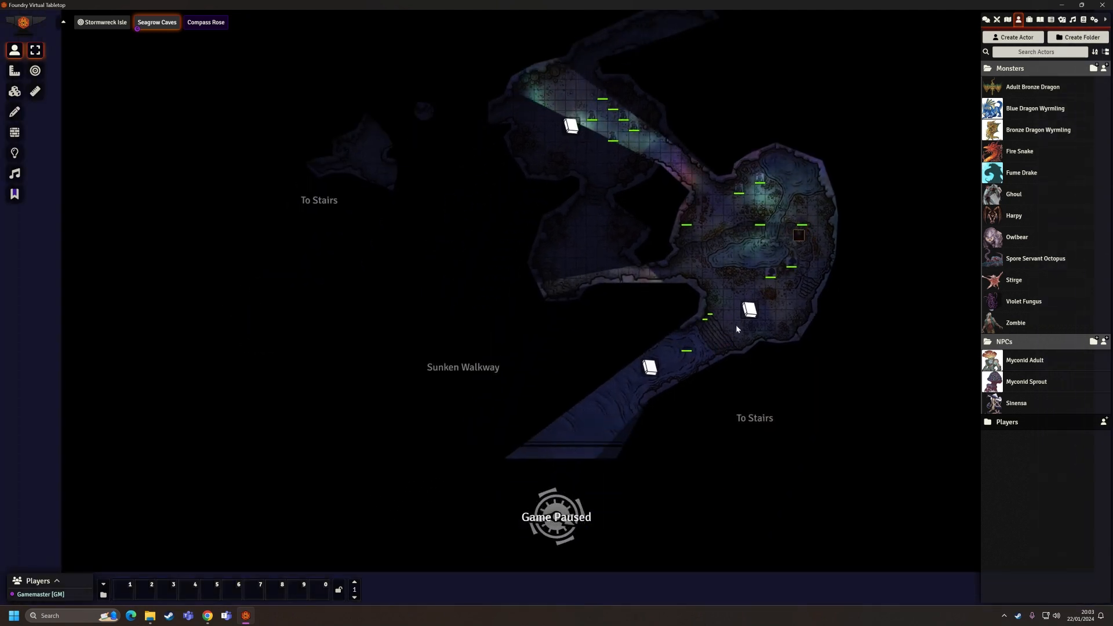
# Read the description in the B1: Entrance Tunnel journal, close it, and deselect the Test token to show the whole map.
pyautogui.doubleClick(651, 369)
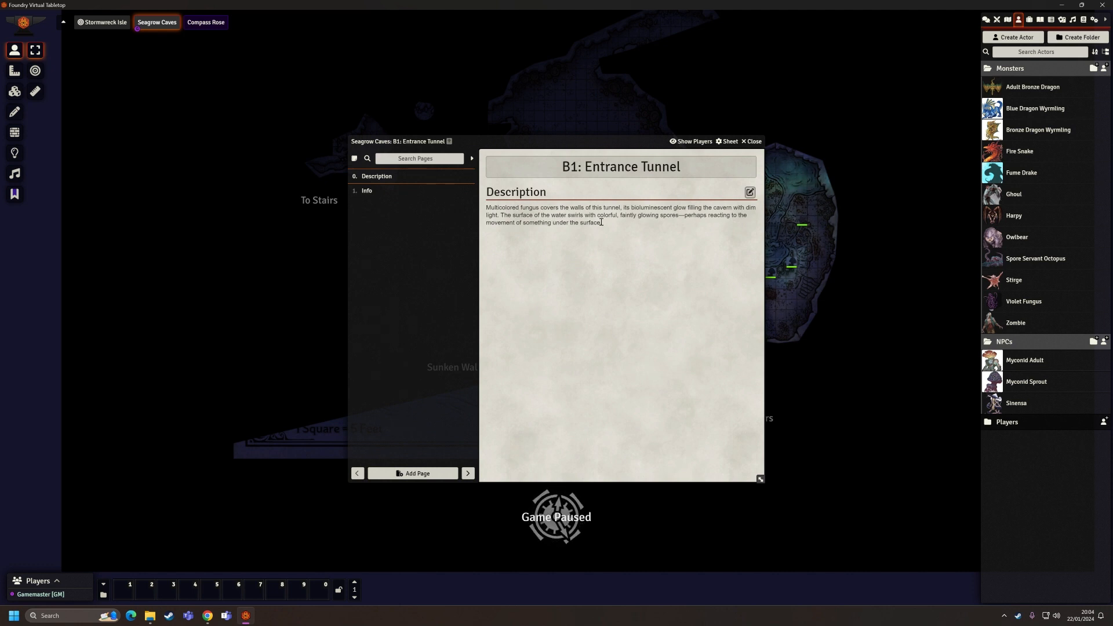
pyautogui.click(752, 142)
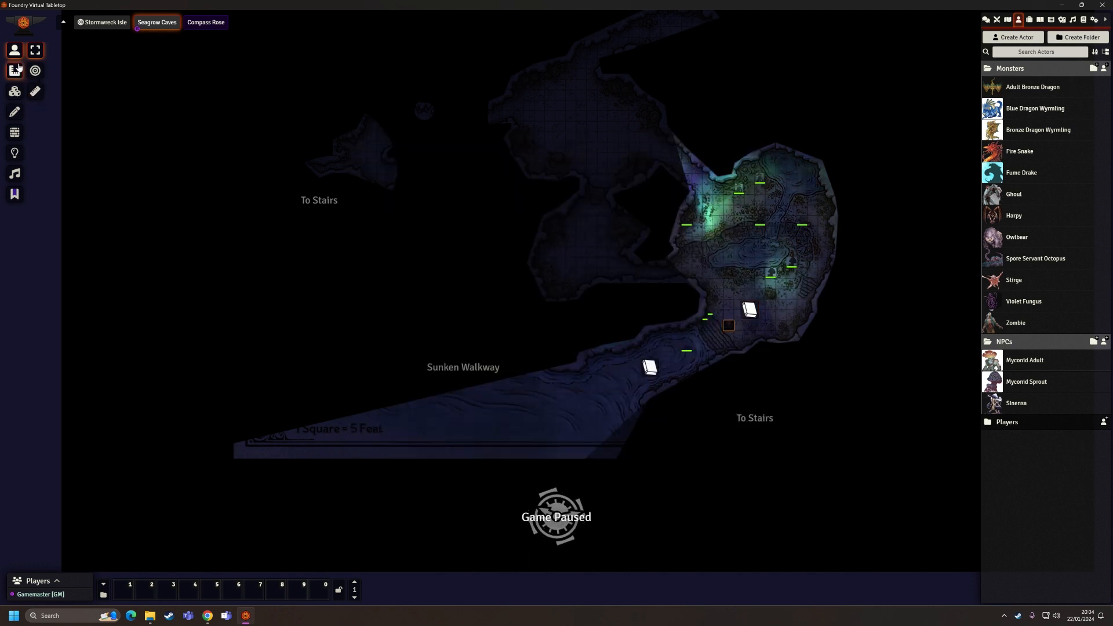
pyautogui.click(16, 90)
pyautogui.click(16, 52)
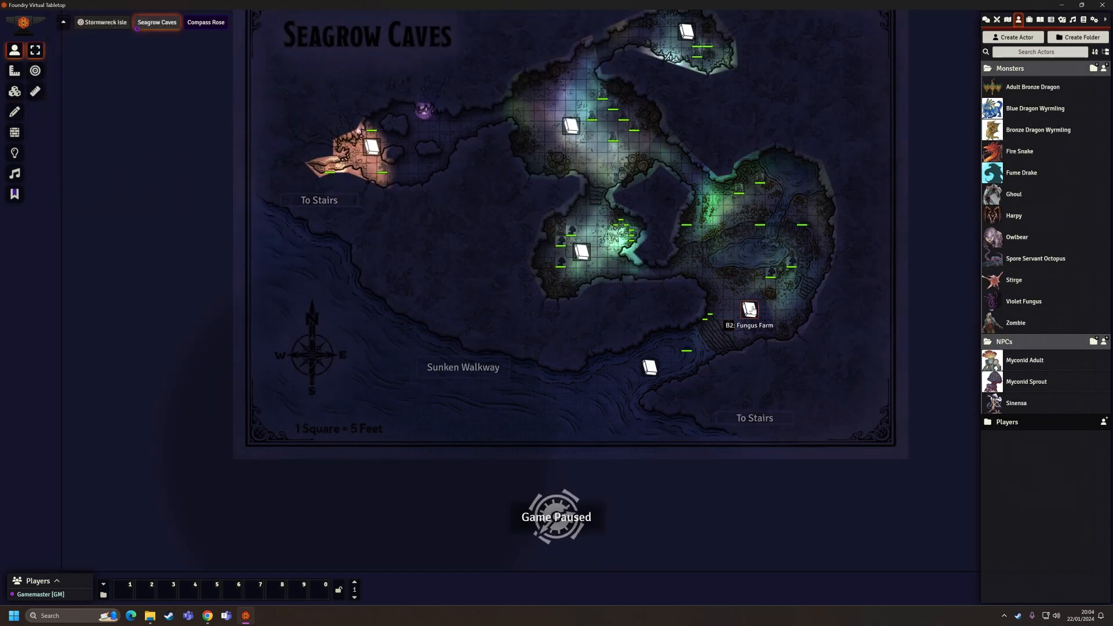
# Open the B2: Fungus Farm journal from its map note, read its description, and close it.
pyautogui.doubleClick(751, 311)
pyautogui.click(751, 141)
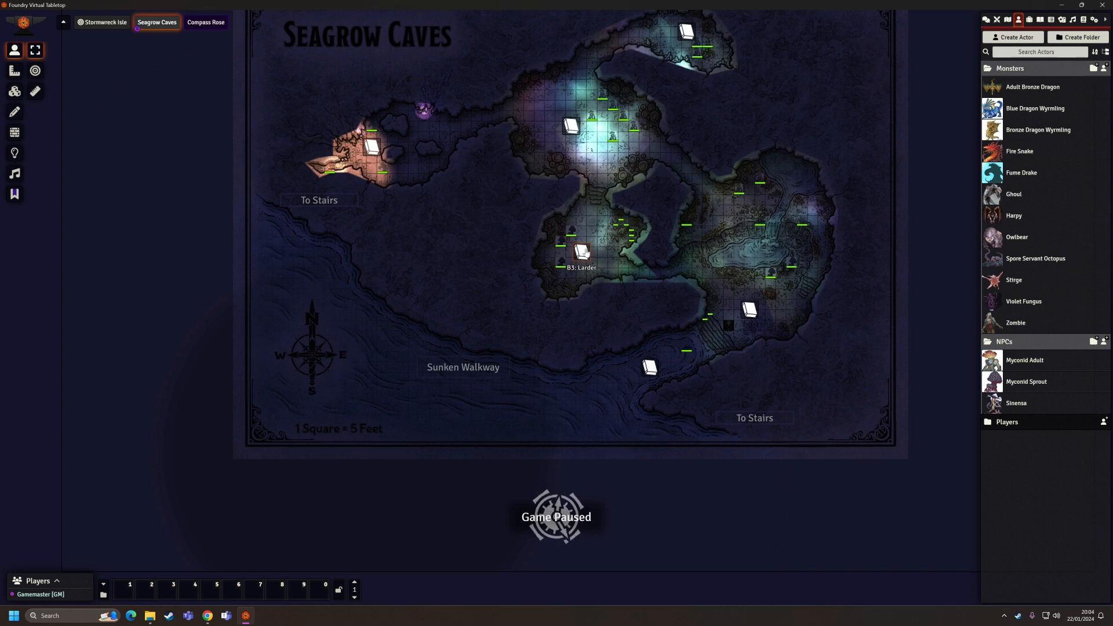
pyautogui.scroll(4, 584, 252)
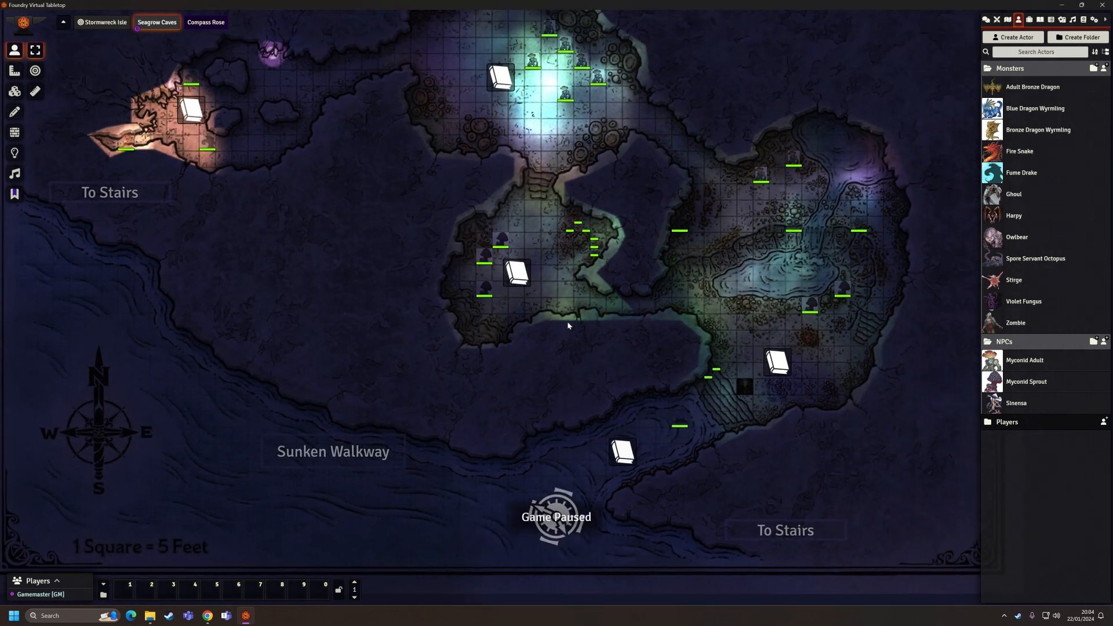
pyautogui.moveTo(568, 326); pyautogui.dragTo(497, 447)
pyautogui.doubleClick(707, 484)
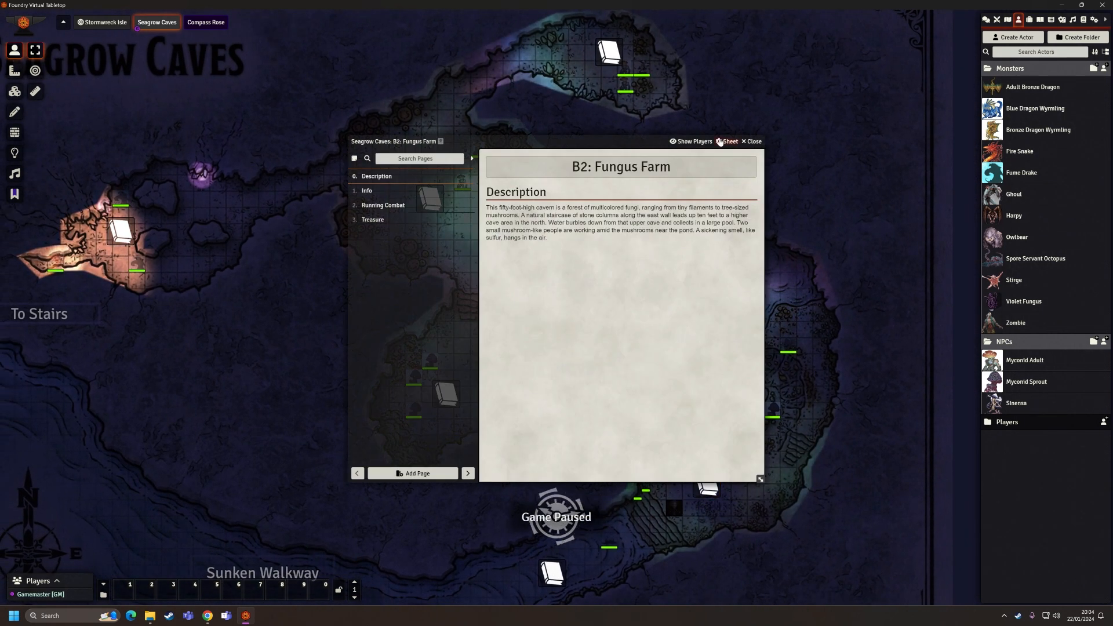
pyautogui.click(750, 143)
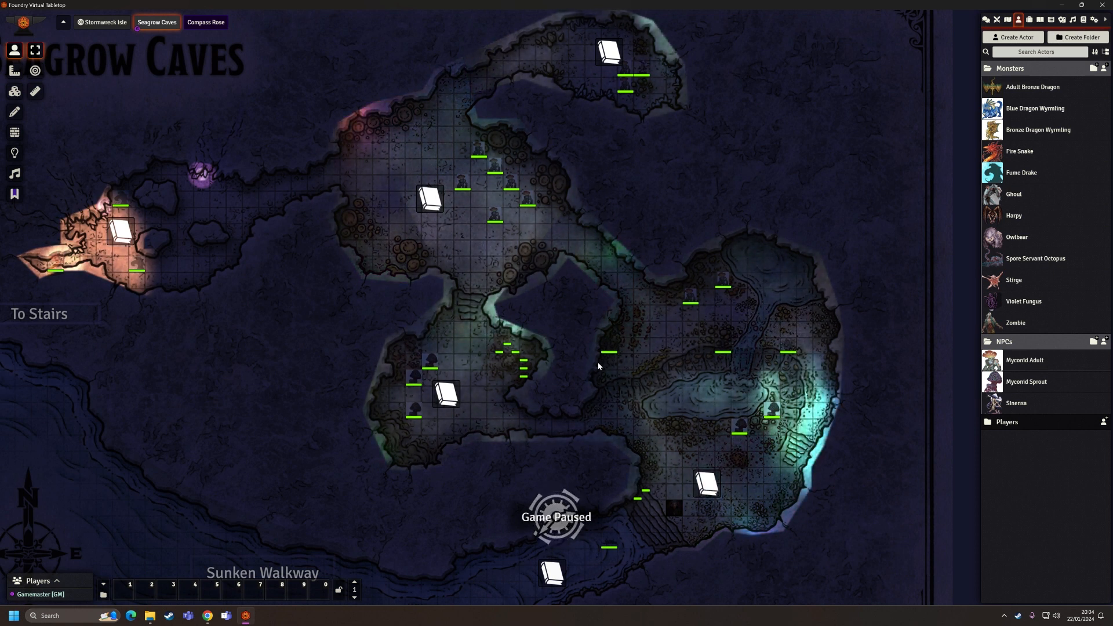
pyautogui.doubleClick(715, 486)
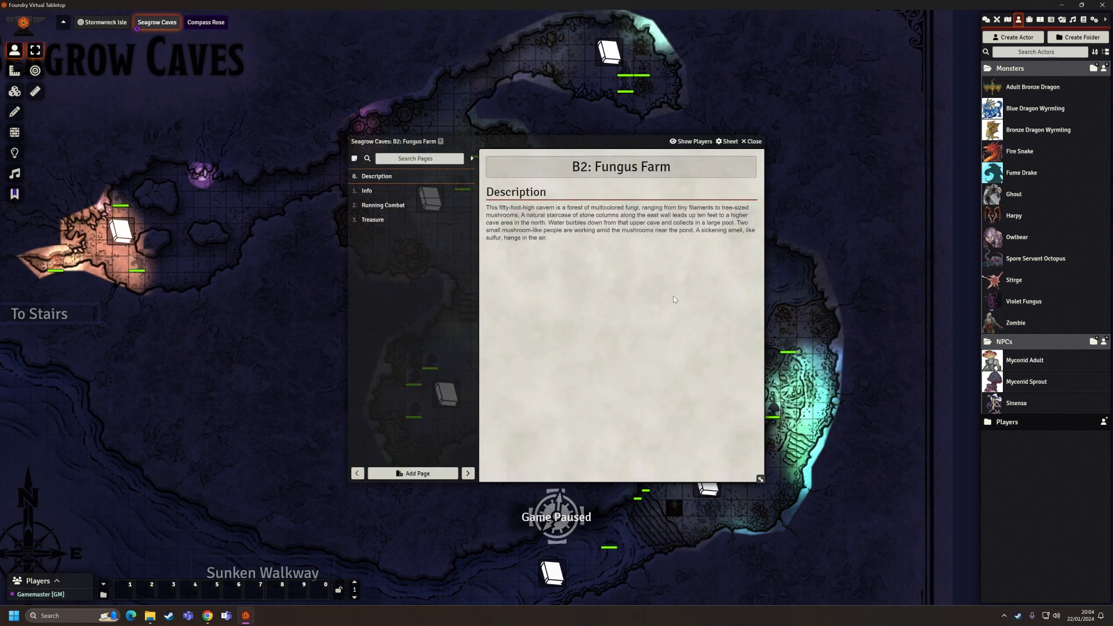
pyautogui.click(752, 141)
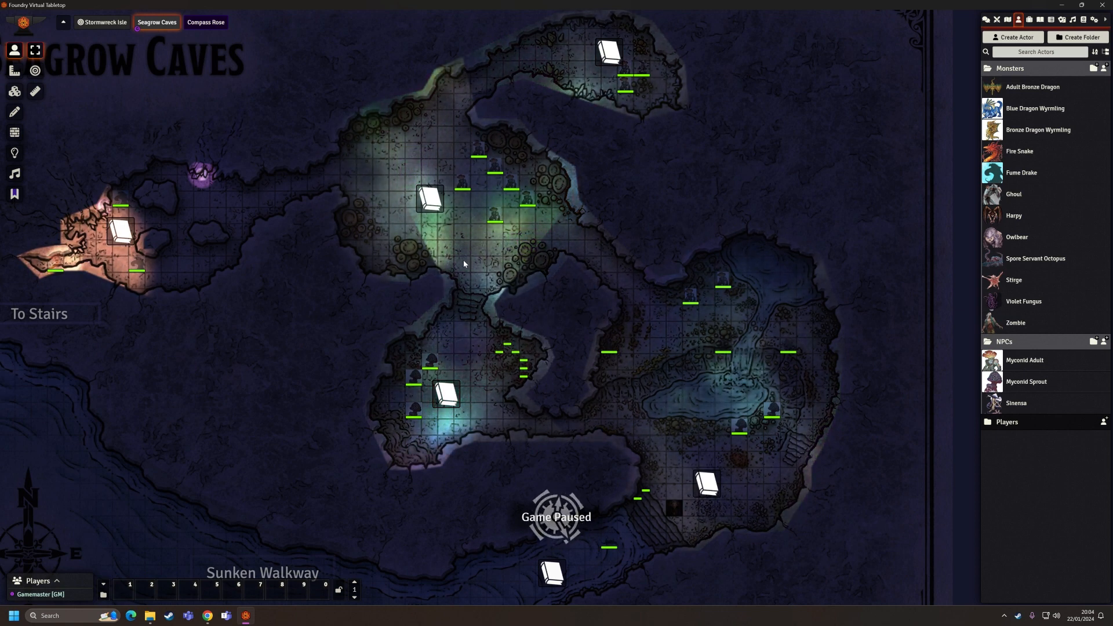
# Switch to the Compass Rose scene and examine its four deck maps.
pyautogui.scroll(-6, 455, 266)
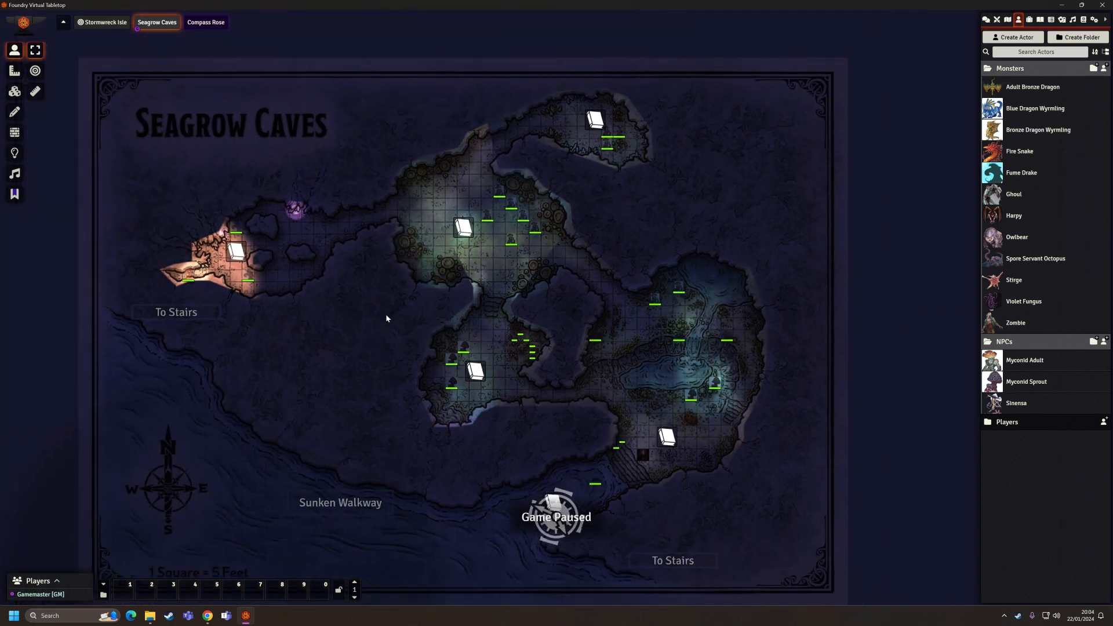
pyautogui.click(206, 22)
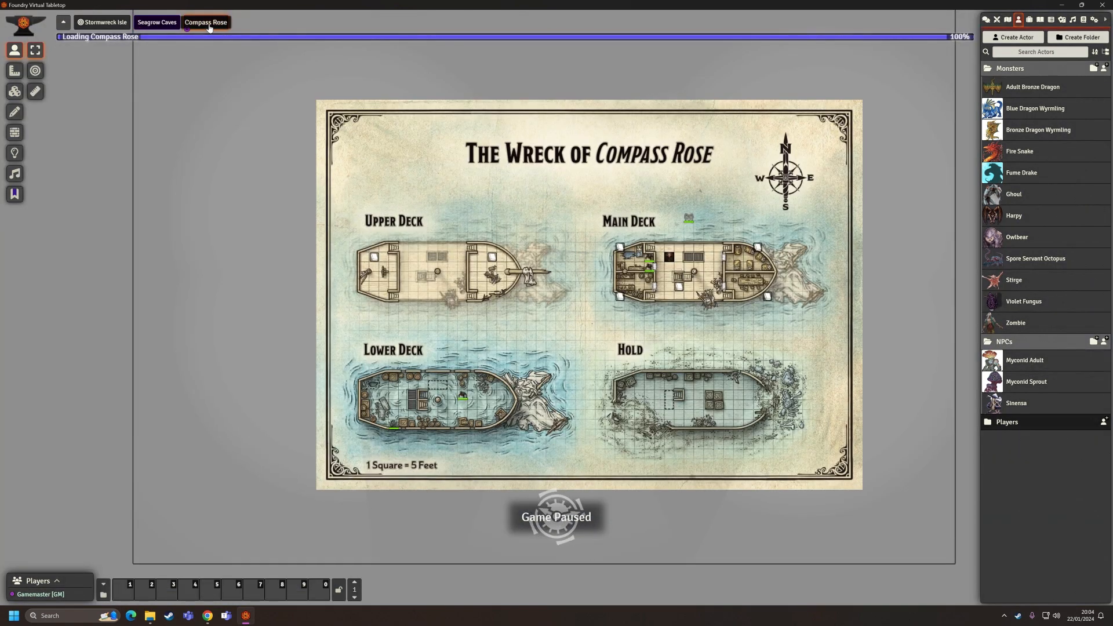
pyautogui.scroll(5, 715, 354)
pyautogui.moveTo(702, 332)
pyautogui.mouseDown()
pyautogui.moveTo(693, 317)
pyautogui.moveTo(686, 339)
pyautogui.mouseUp()
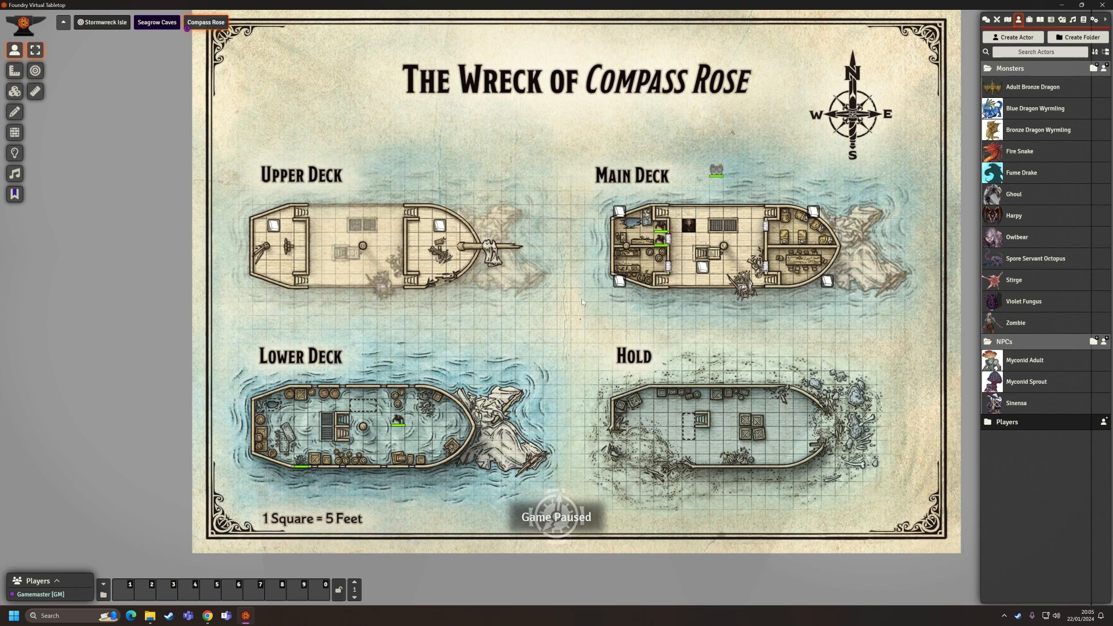
pyautogui.scroll(-1, 555, 294)
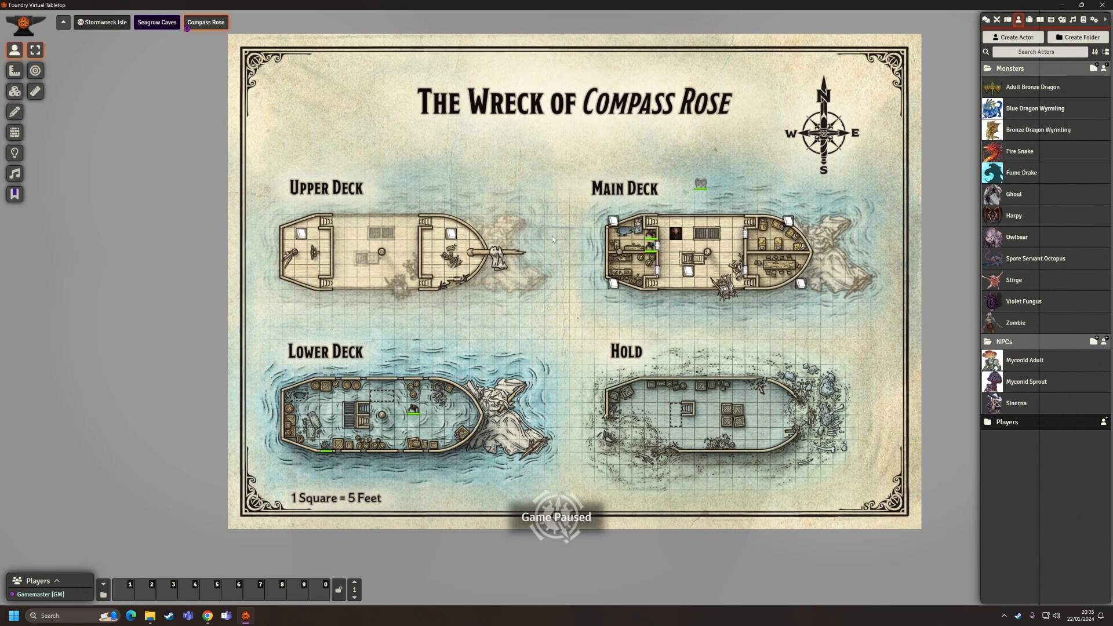
# Return to the Stormwreck Isle scene and create a new scene named Clifftop Observatory.
pyautogui.click(105, 23)
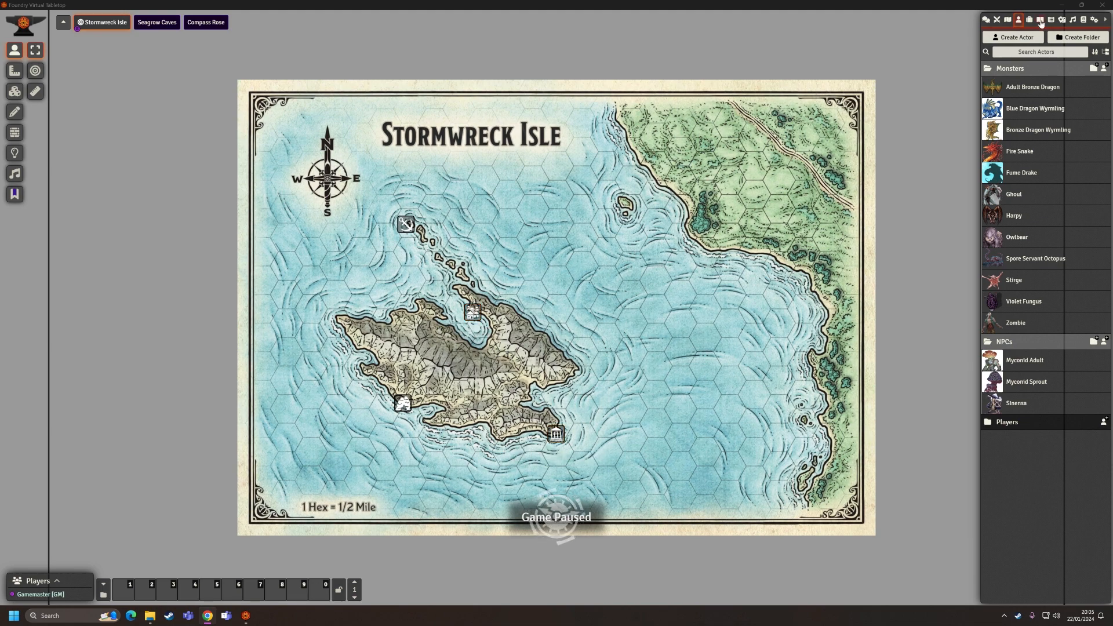
pyautogui.click(1008, 20)
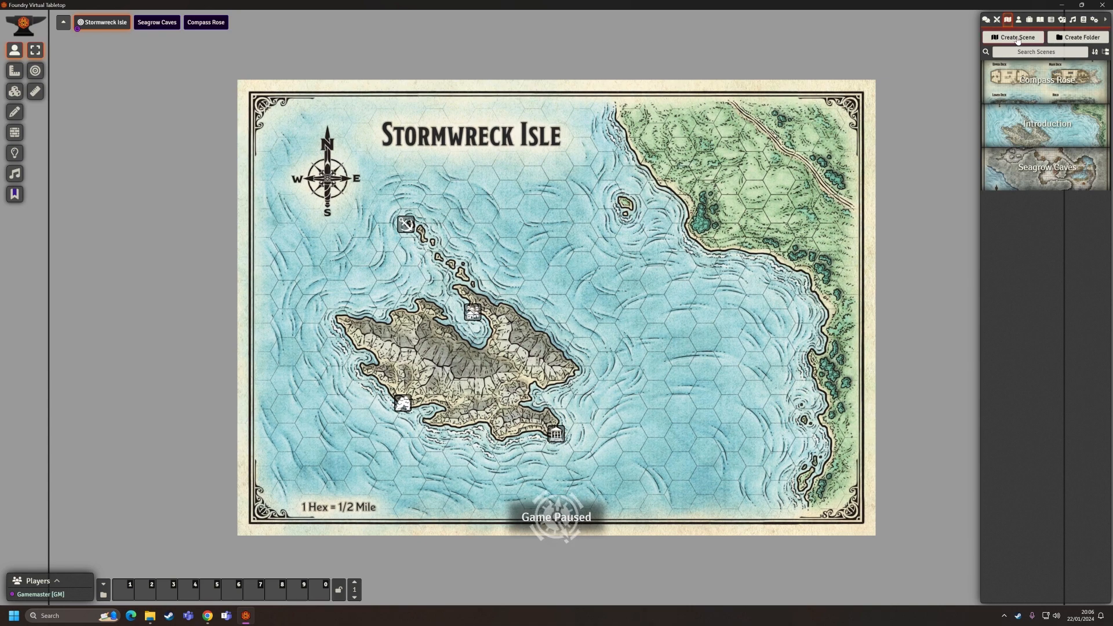
pyautogui.click(1018, 38)
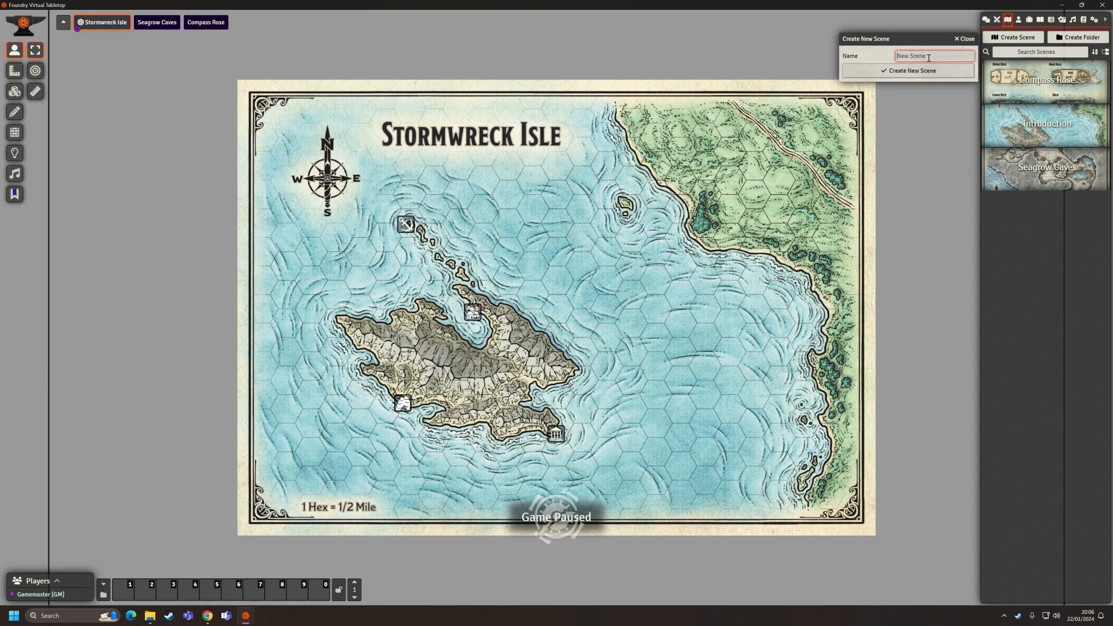
pyautogui.write('Cliff')
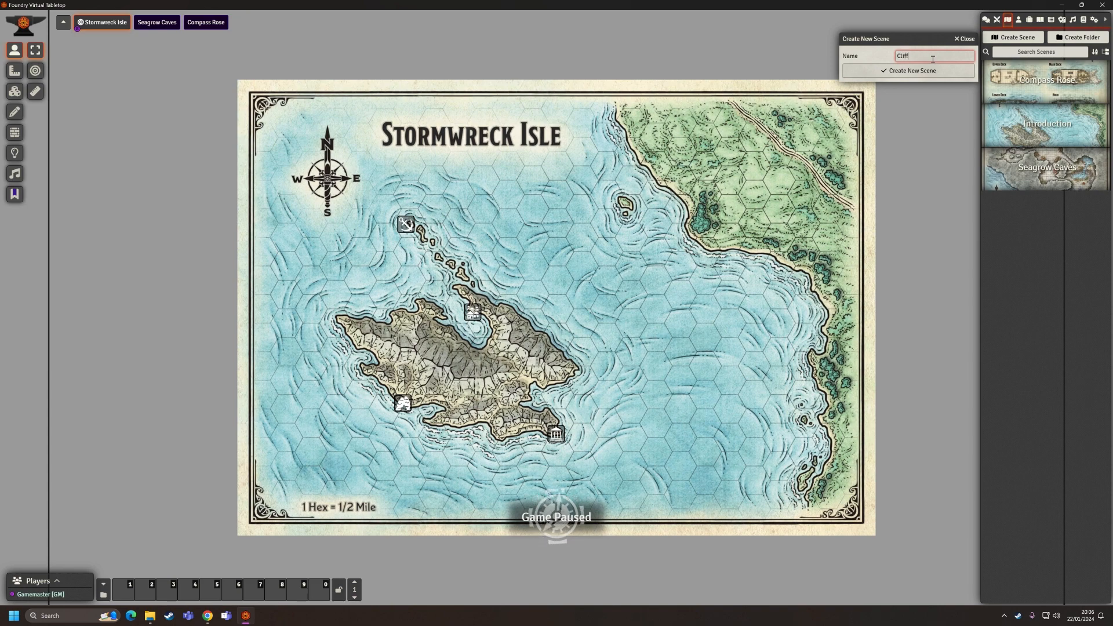
pyautogui.write('top Obser')
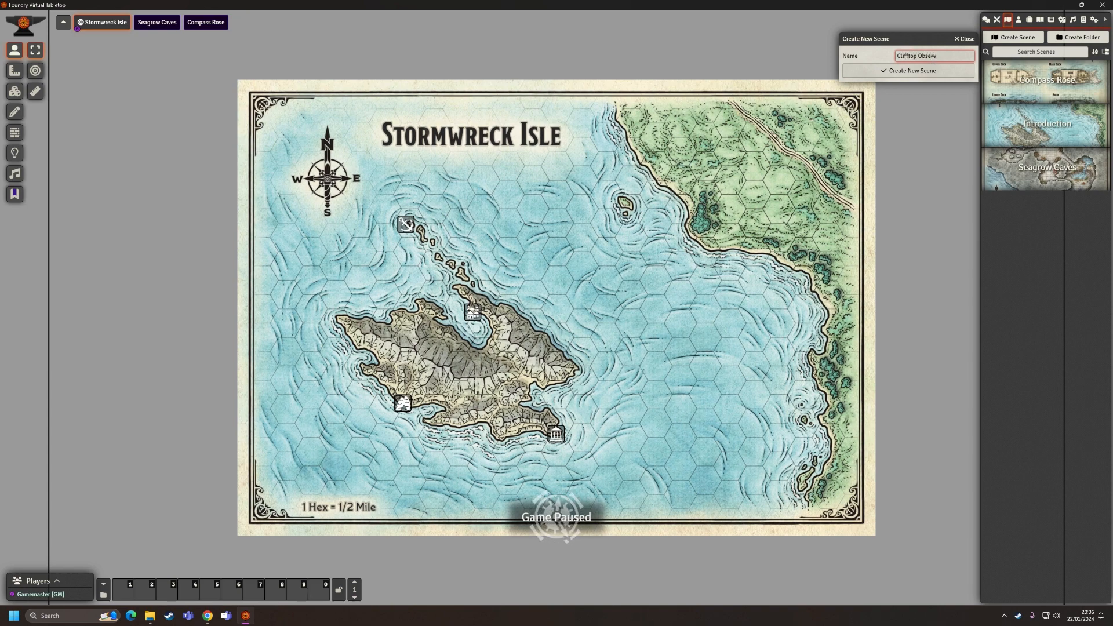
pyautogui.write('vatory')
pyautogui.press('Return')
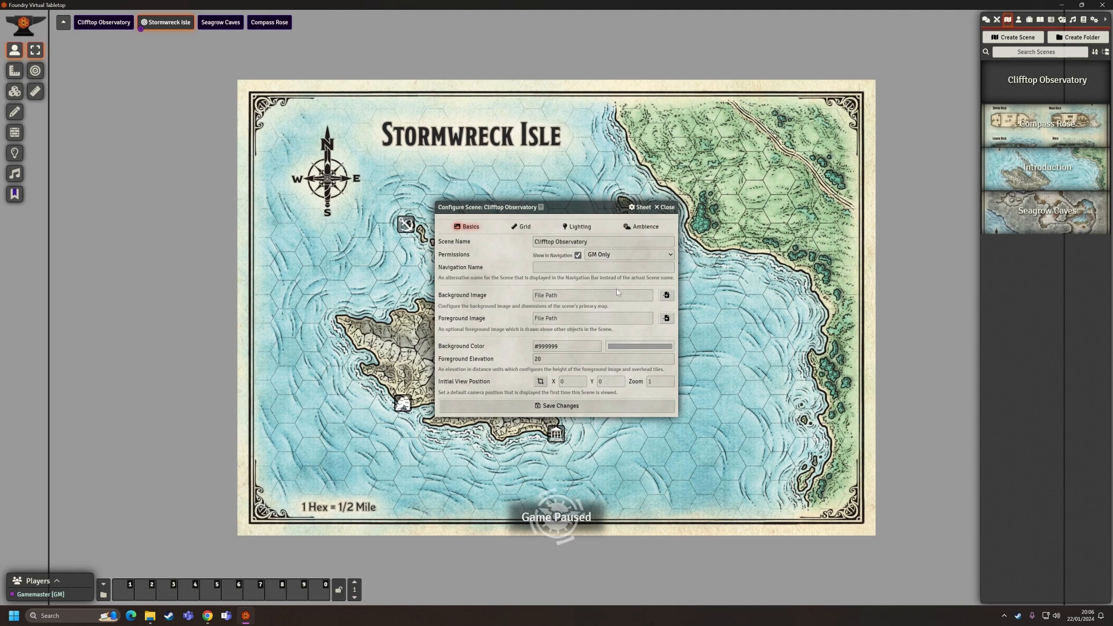
# Set the new scene's background image to Clifftop Observatory.jpg from the Shipwreck Isle/Maps folder and save the scene settings.
pyautogui.click(667, 295)
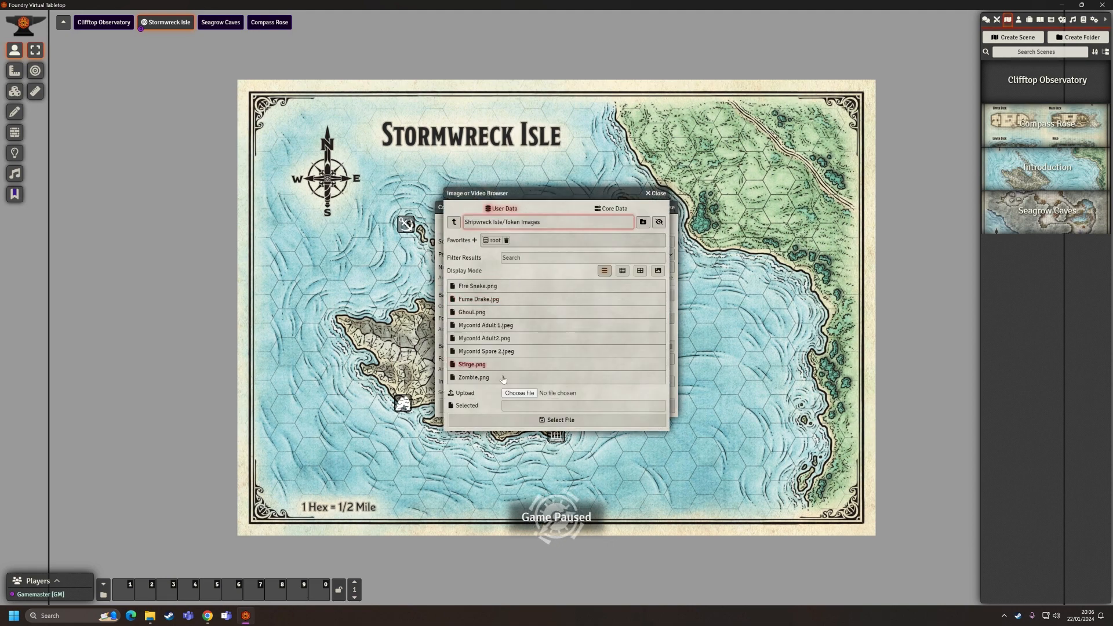
pyautogui.click(454, 228)
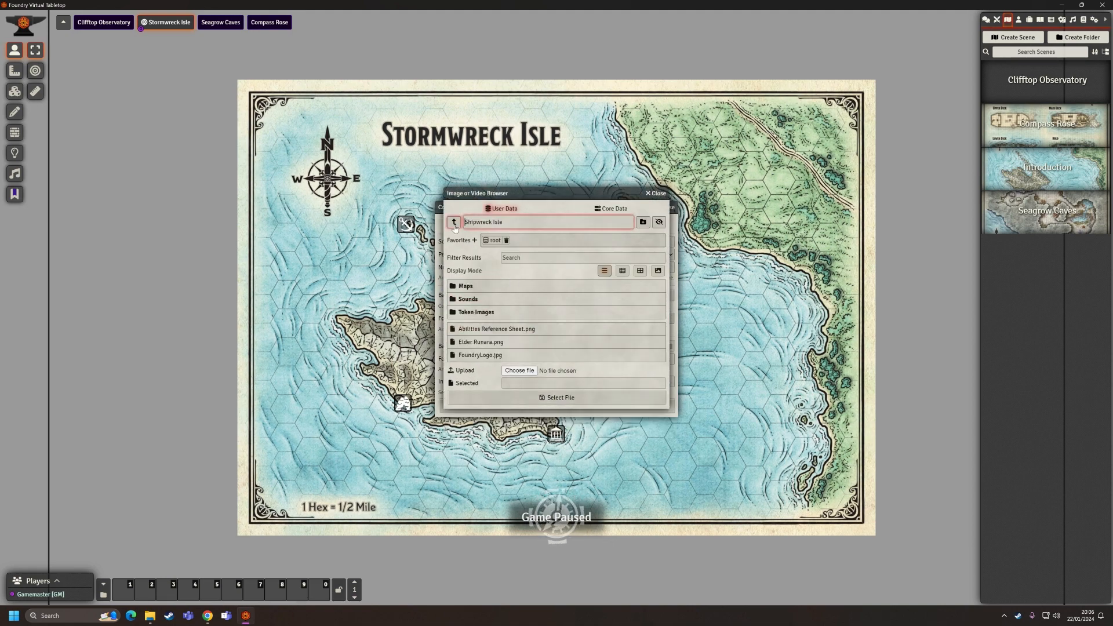
pyautogui.click(468, 287)
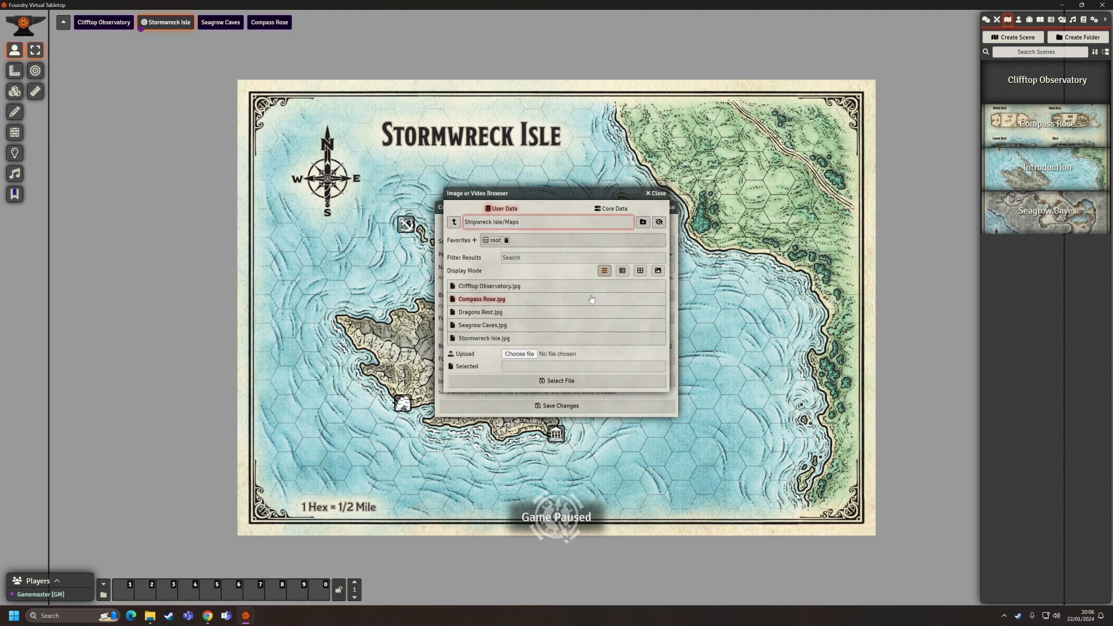
pyautogui.click(485, 287)
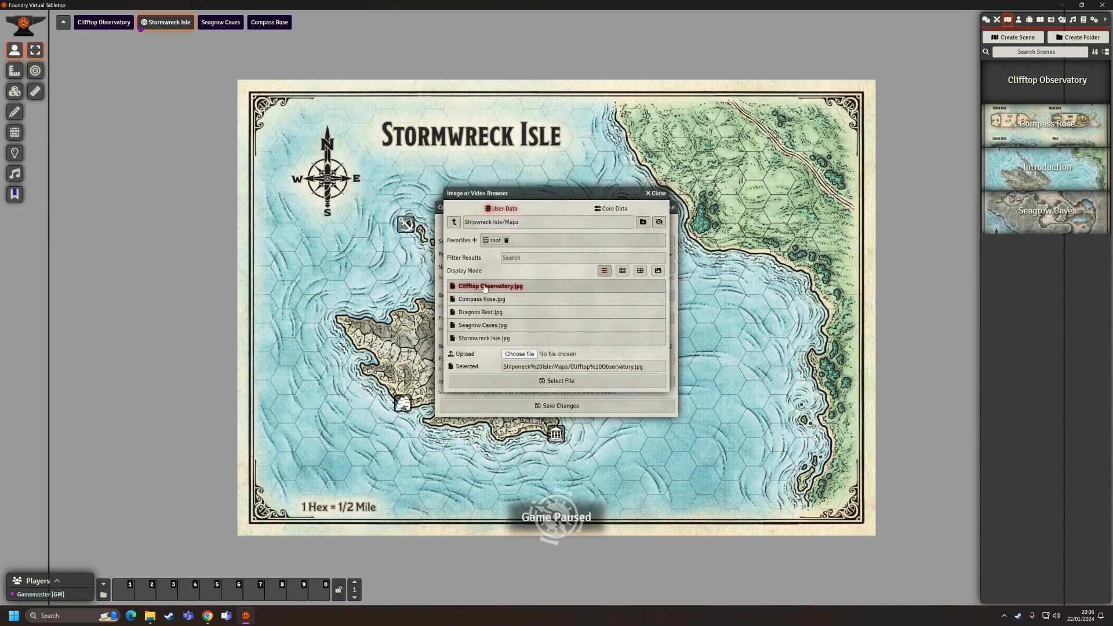
pyautogui.click(540, 385)
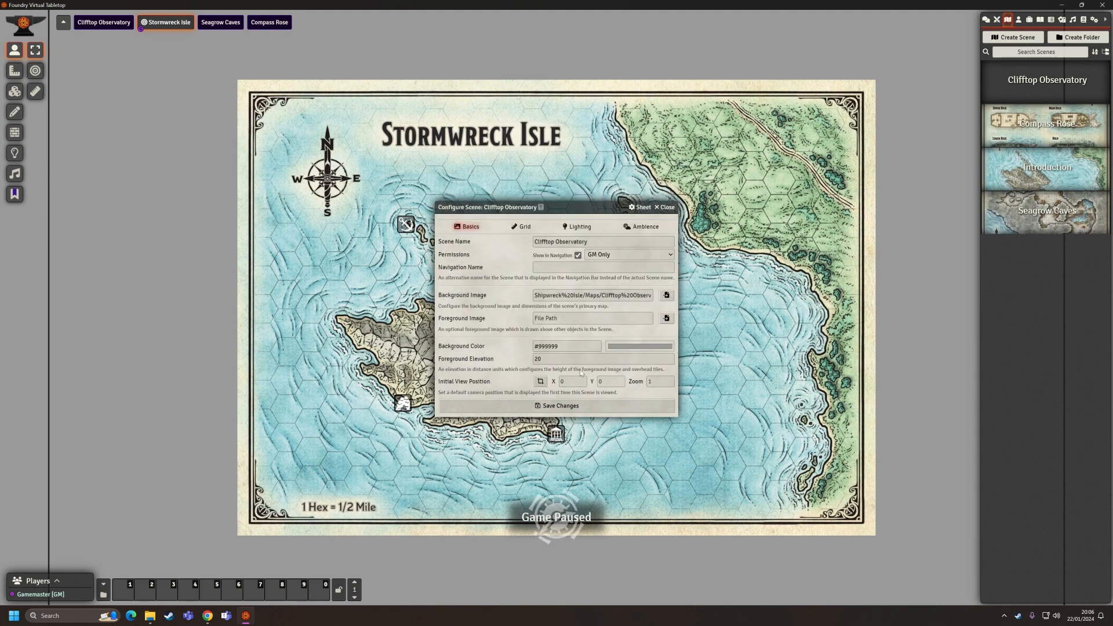
pyautogui.click(576, 405)
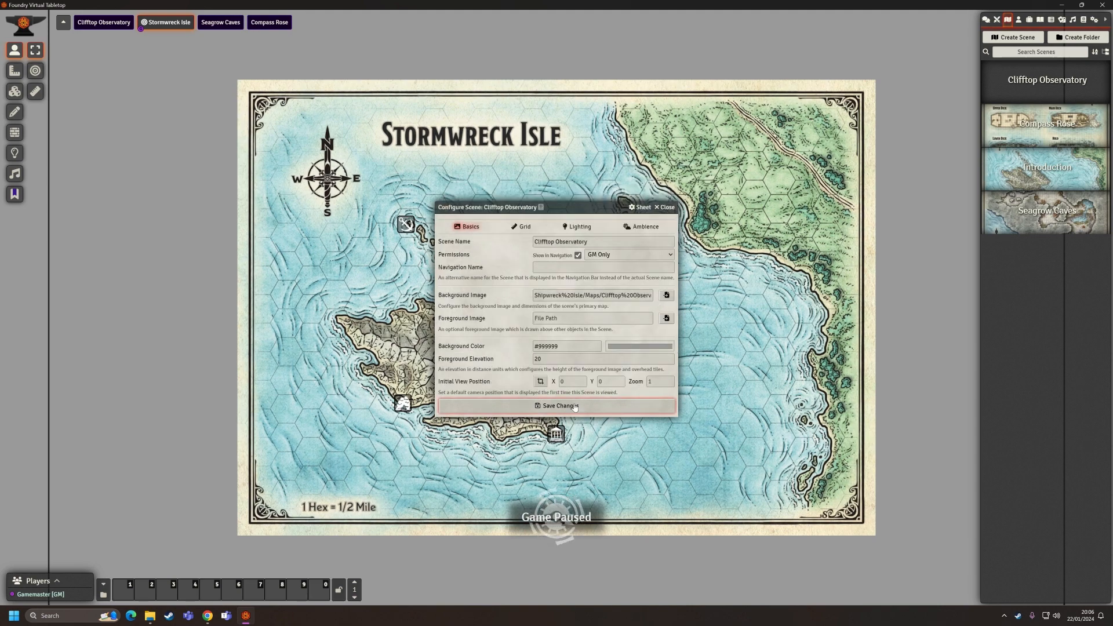
# View the Clifftop Observatory scene so its whole map is displayed.
pyautogui.rightClick(1038, 83)
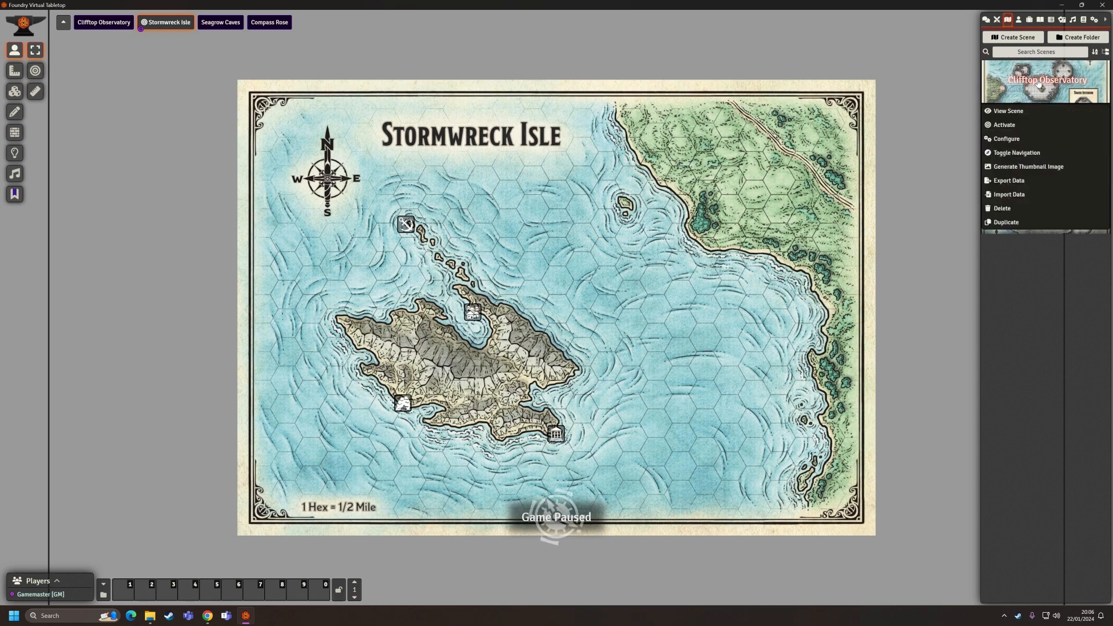
pyautogui.click(1008, 111)
pyautogui.scroll(4, 645, 302)
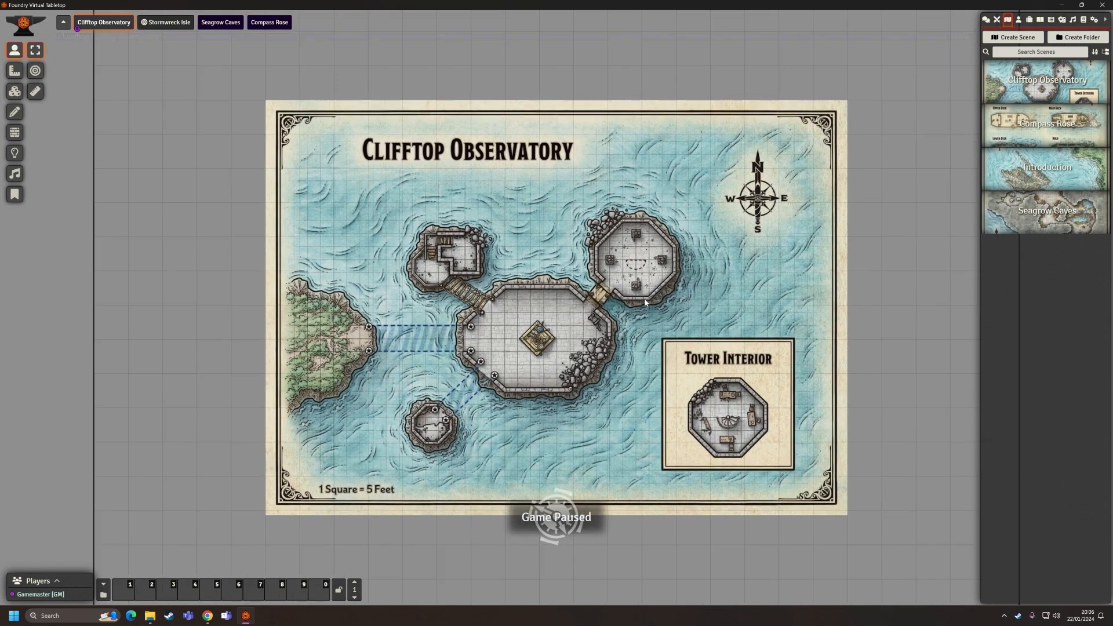
pyautogui.scroll(3, 669, 299)
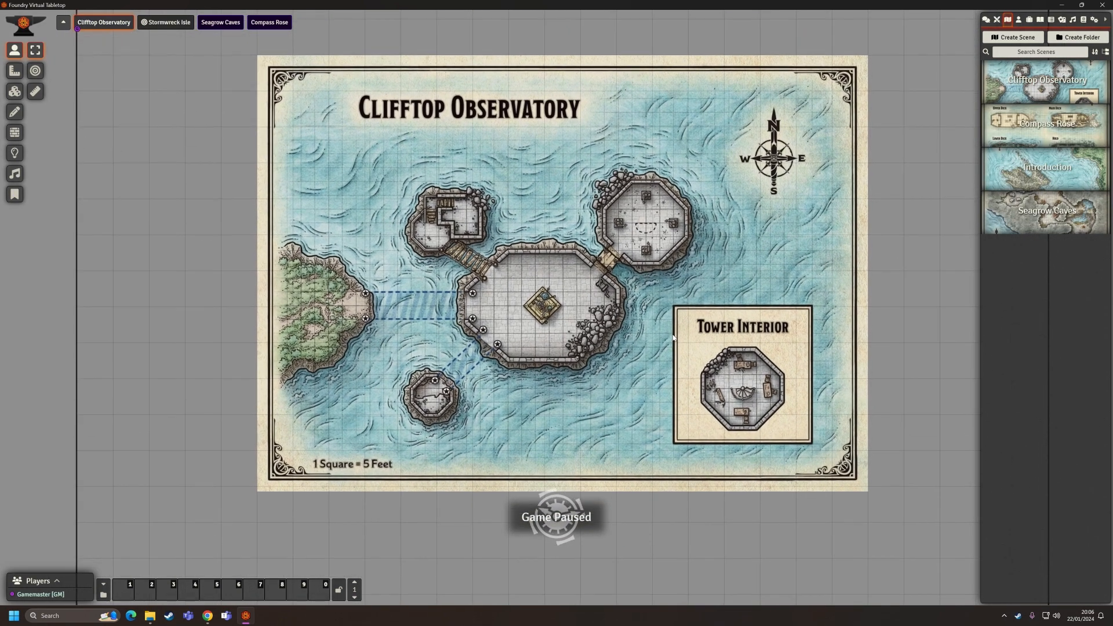
pyautogui.scroll(1, 648, 332)
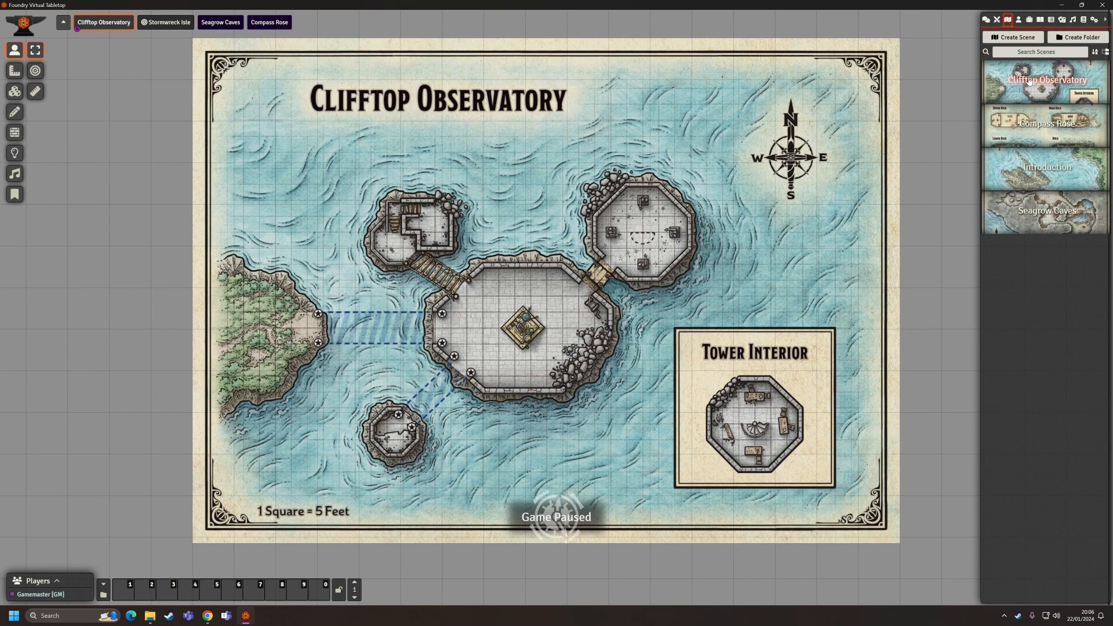
# Configure the Clifftop Observatory scene's grid with a grid size of 50 pixels.
pyautogui.rightClick(1020, 100)
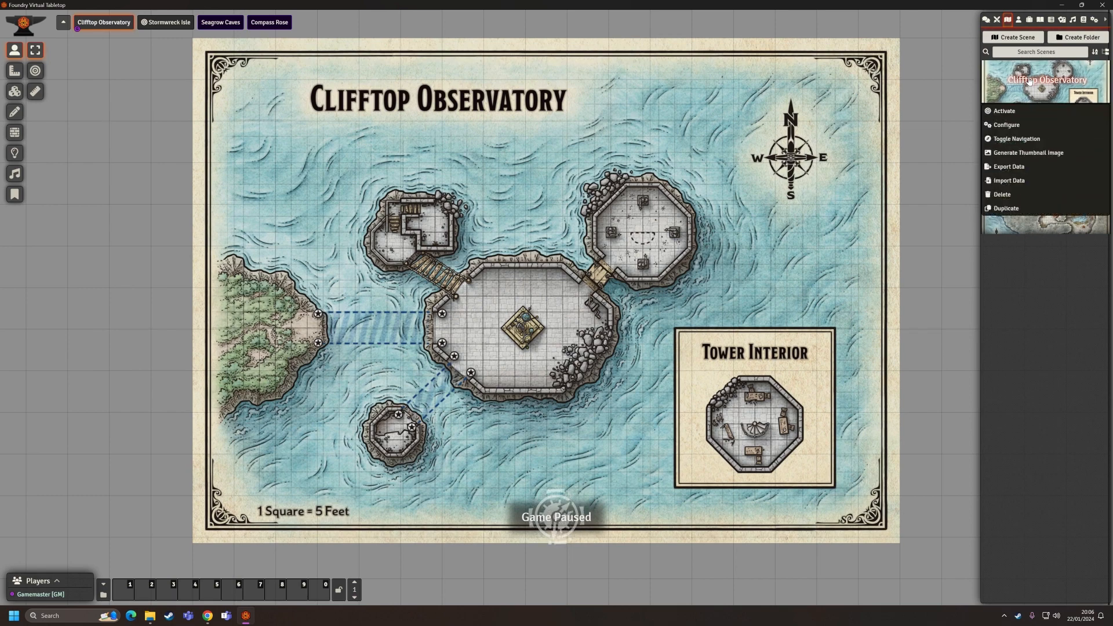
pyautogui.click(1008, 125)
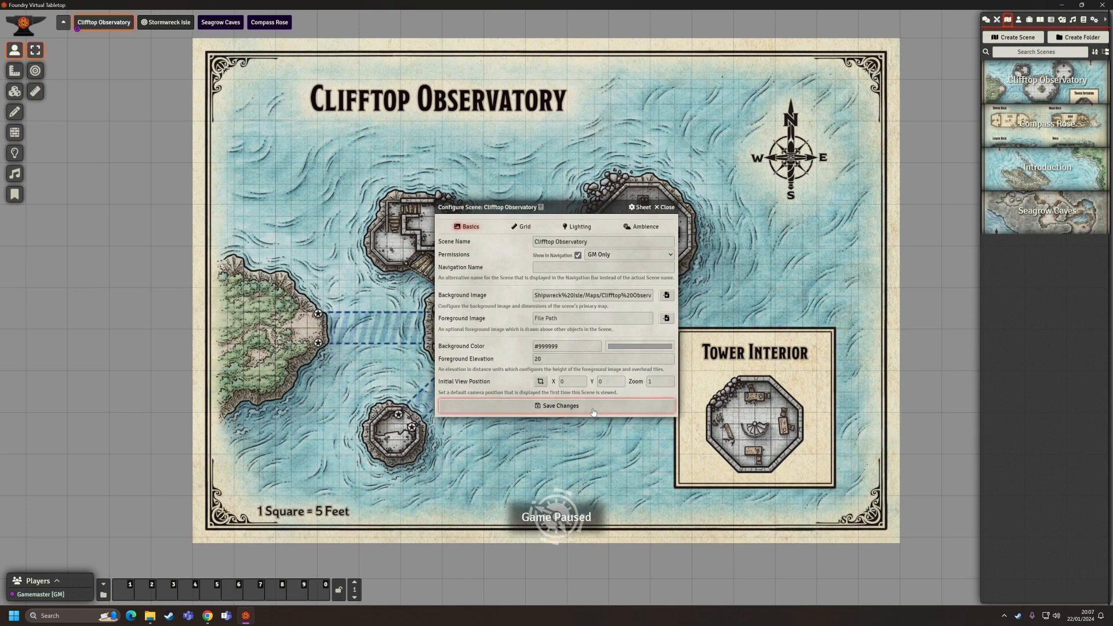
pyautogui.click(526, 226)
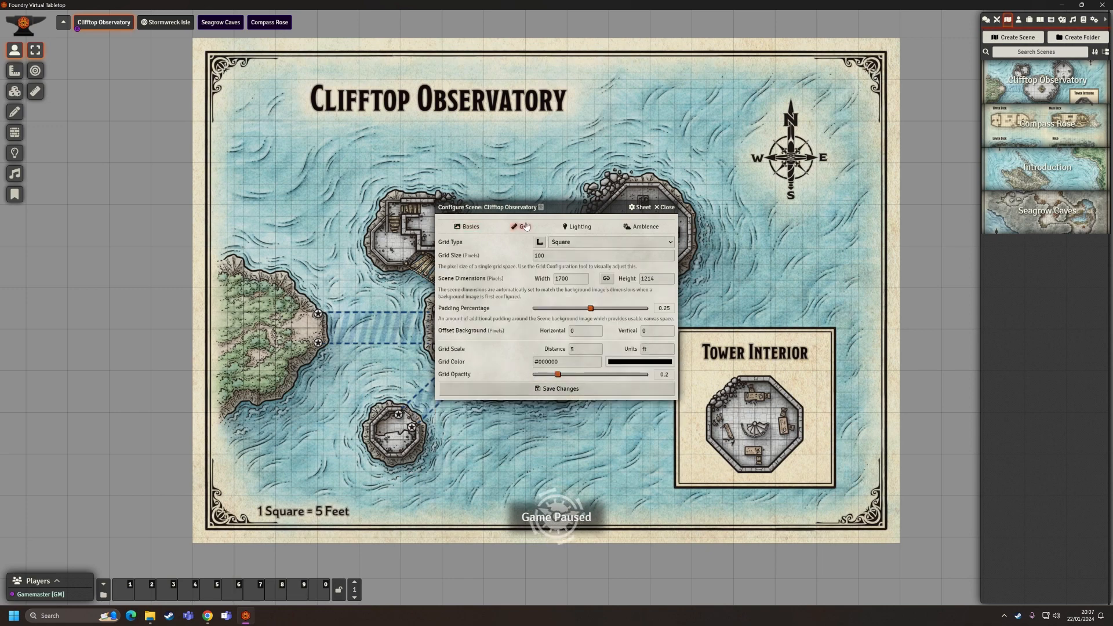
pyautogui.scroll(10, 667, 200)
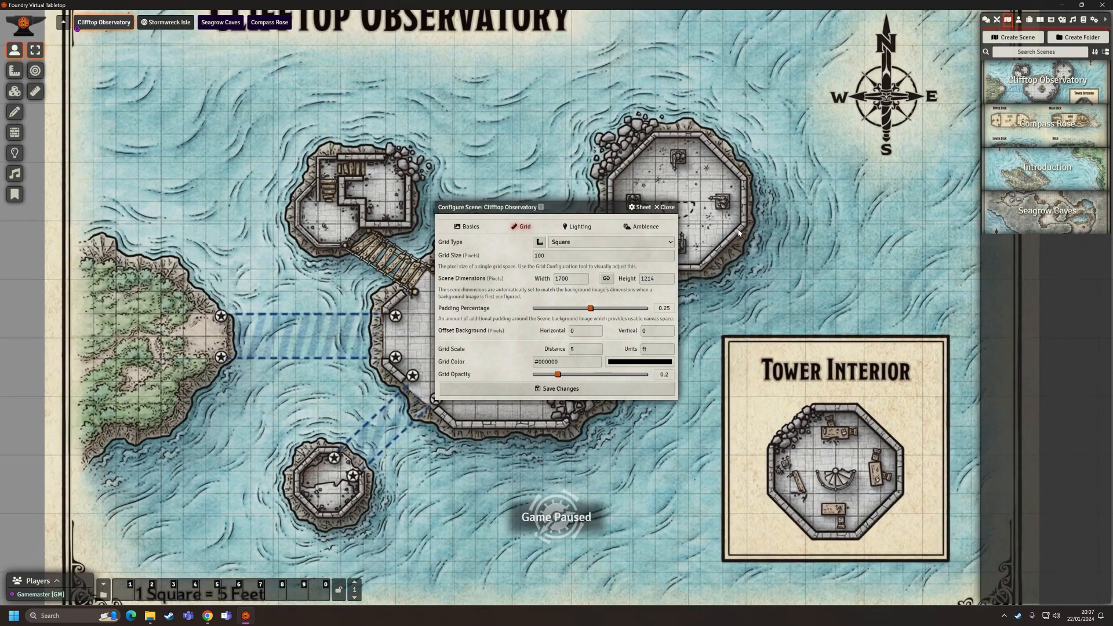
pyautogui.moveTo(576, 194); pyautogui.dragTo(731, 270)
pyautogui.click(552, 256)
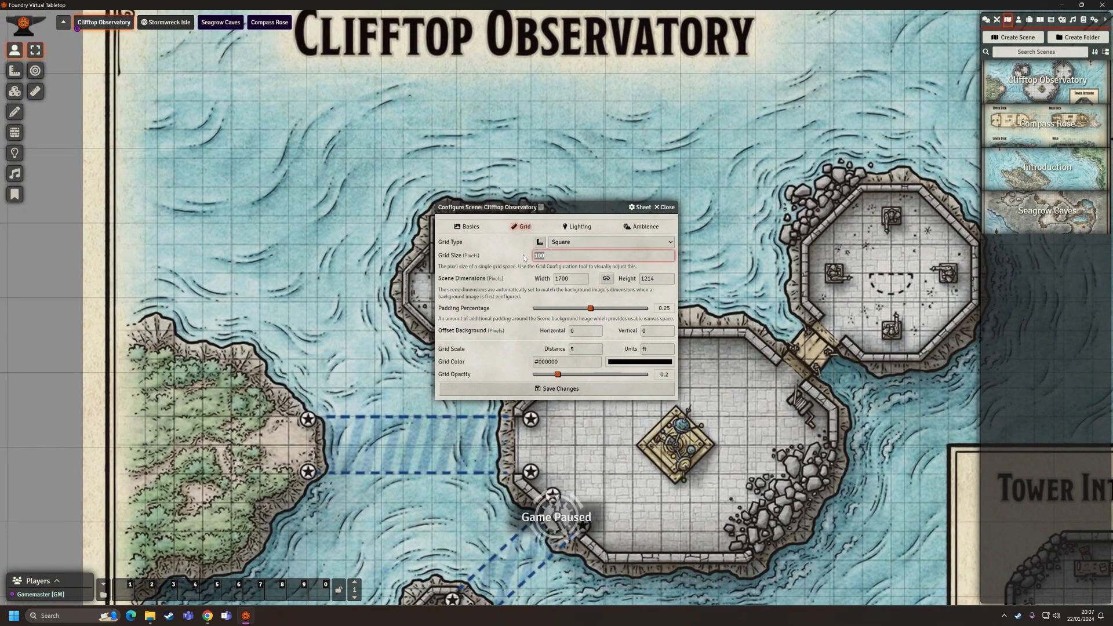
pyautogui.write('50')
pyautogui.click(496, 247)
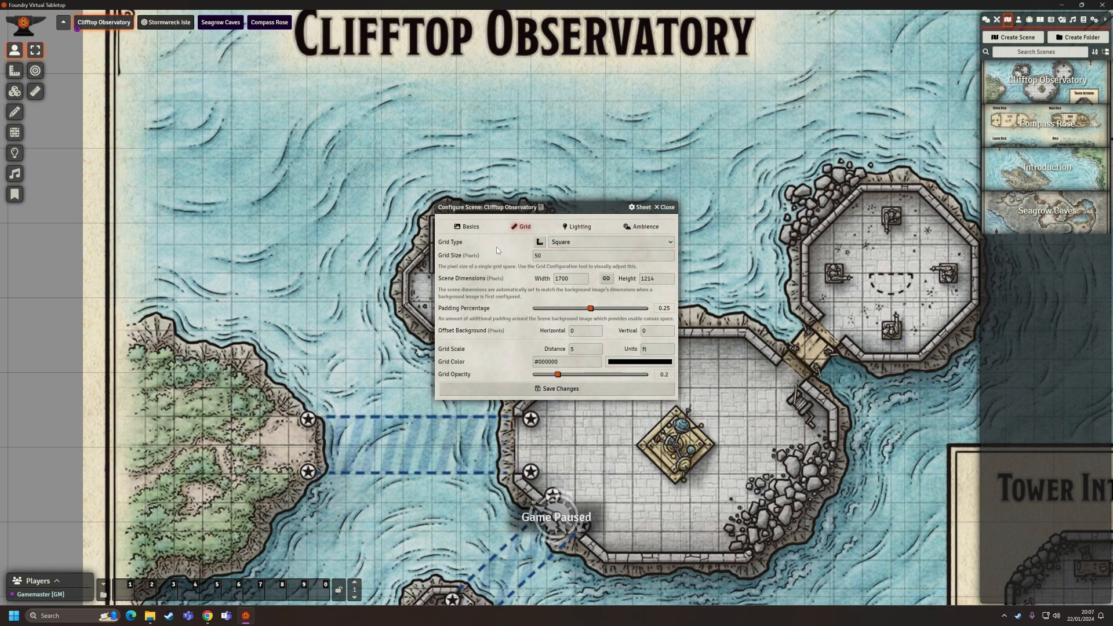
# Set the grid color to red (#ee1111), save the scene settings and accept the change of scene dimensions.
pyautogui.click(645, 363)
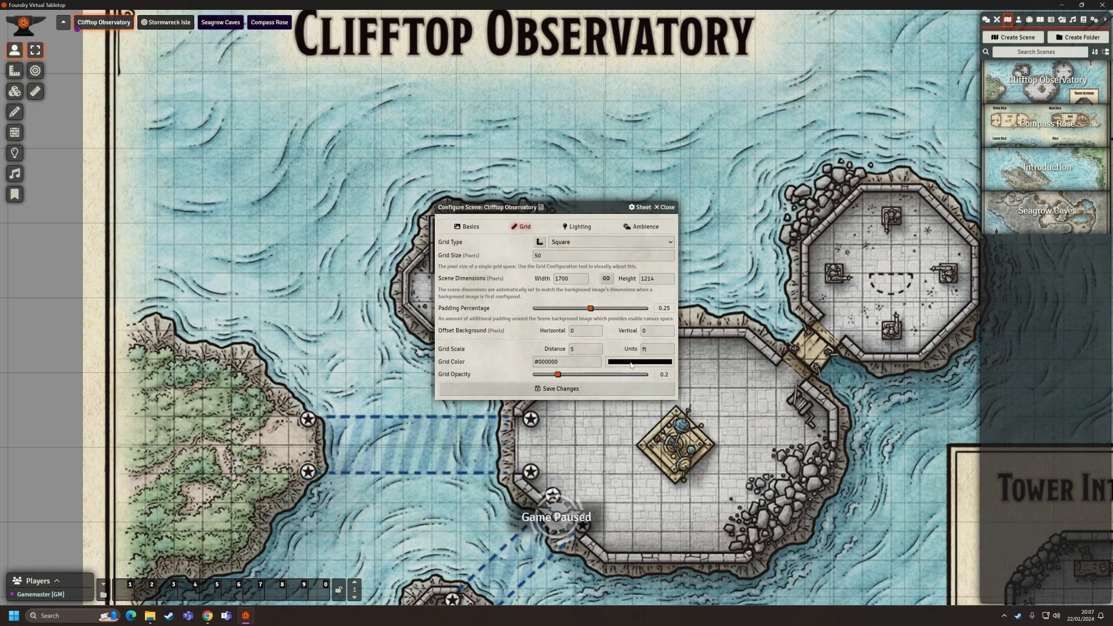
pyautogui.moveTo(688, 378); pyautogui.dragTo(699, 372)
pyautogui.click(506, 350)
pyautogui.click(548, 388)
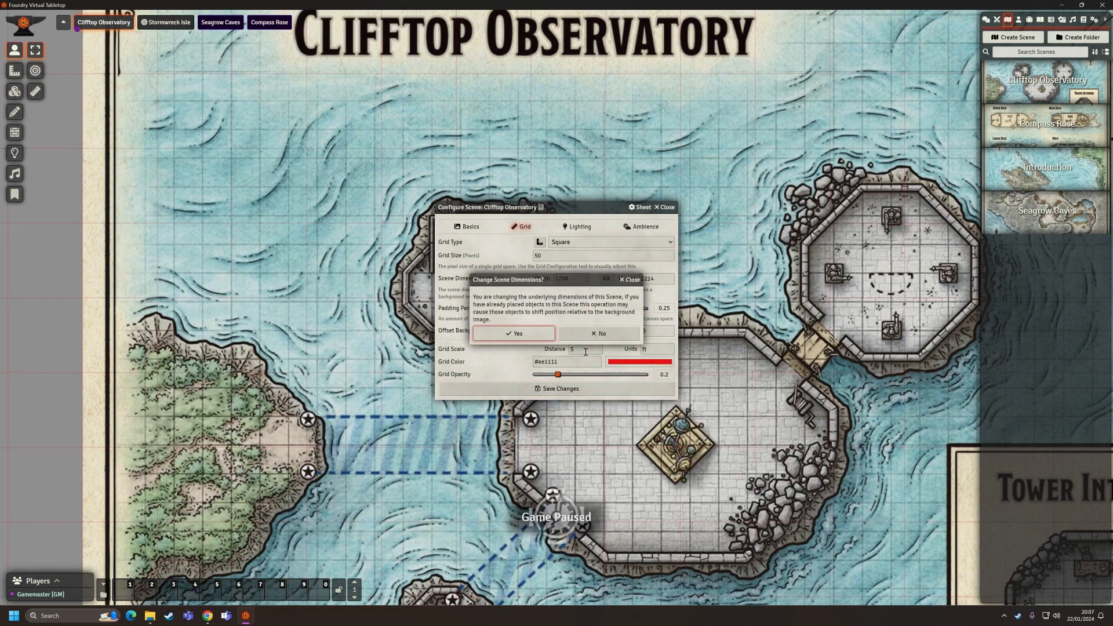
pyautogui.click(523, 335)
# Open the Grid Configuration Tool from the Clifftop Observatory scene's settings, with the settings window moved off the map's centre.
pyautogui.scroll(6, 591, 191)
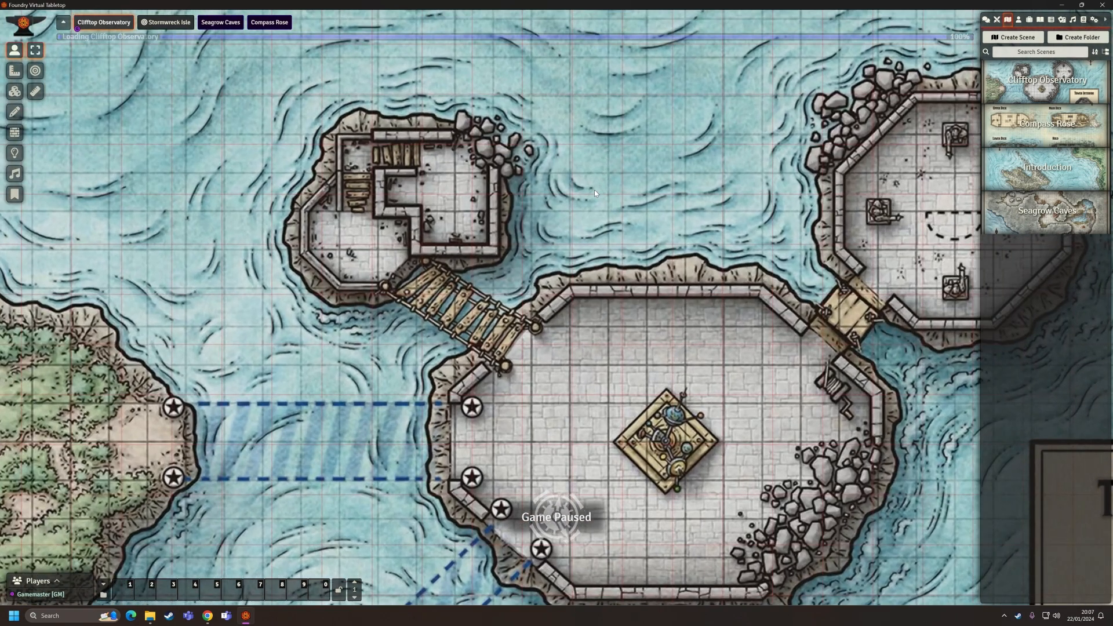
pyautogui.scroll(3, 586, 273)
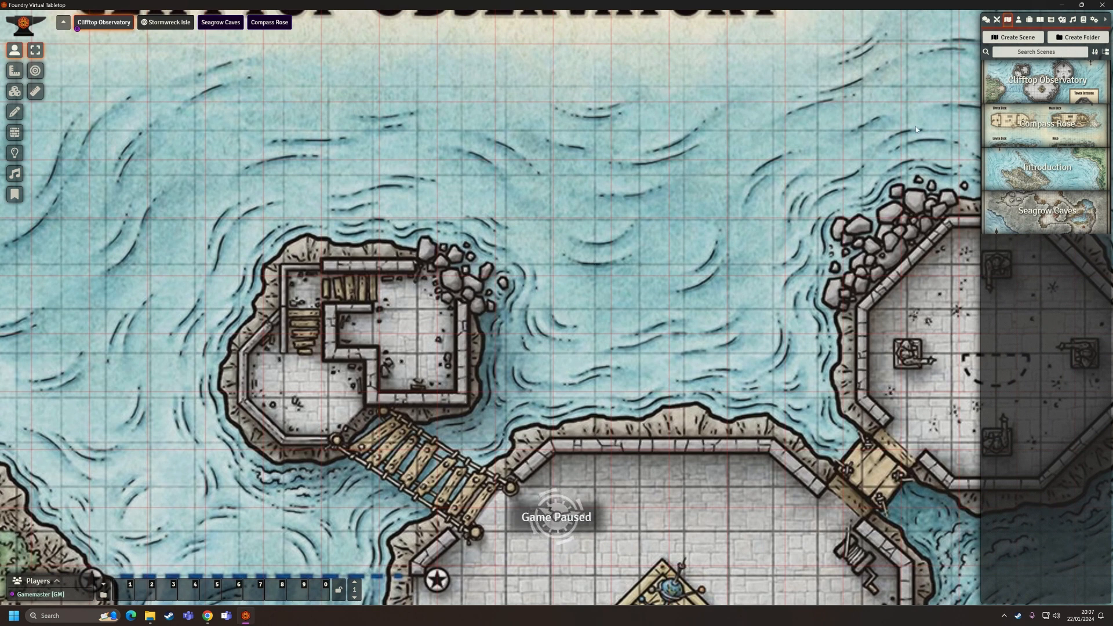
pyautogui.rightClick(1040, 87)
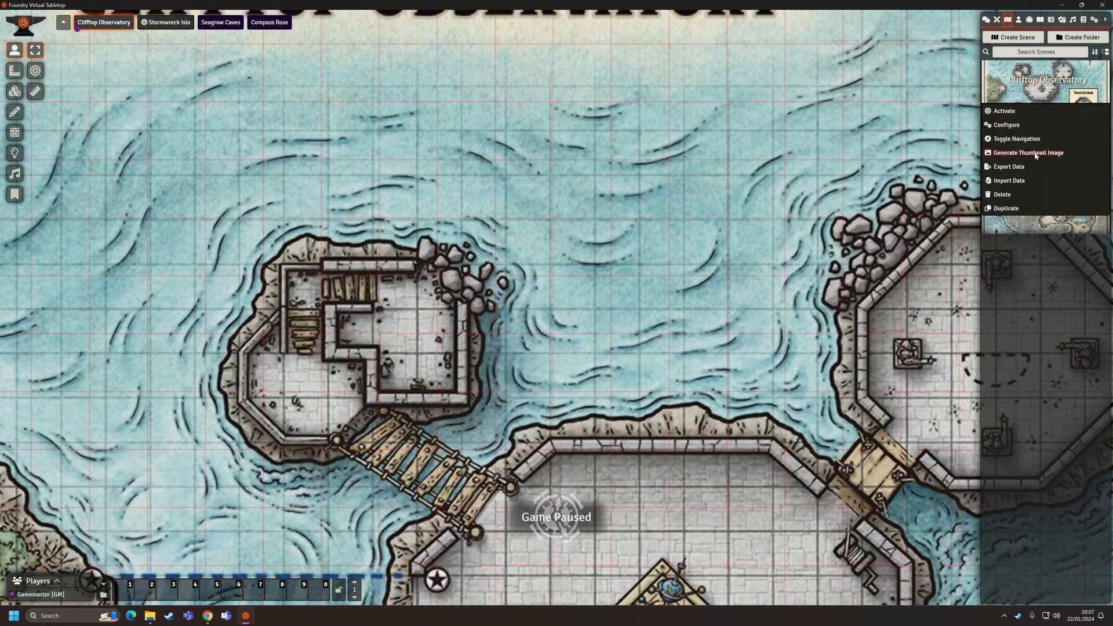
pyautogui.click(1007, 126)
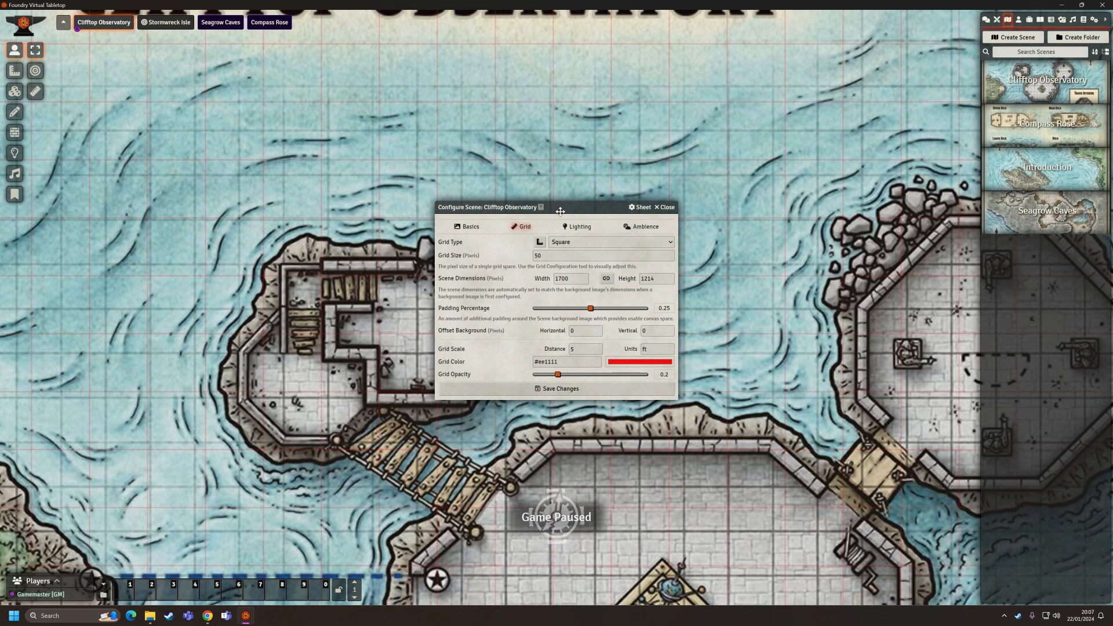
pyautogui.moveTo(559, 209); pyautogui.dragTo(361, 200)
pyautogui.click(340, 234)
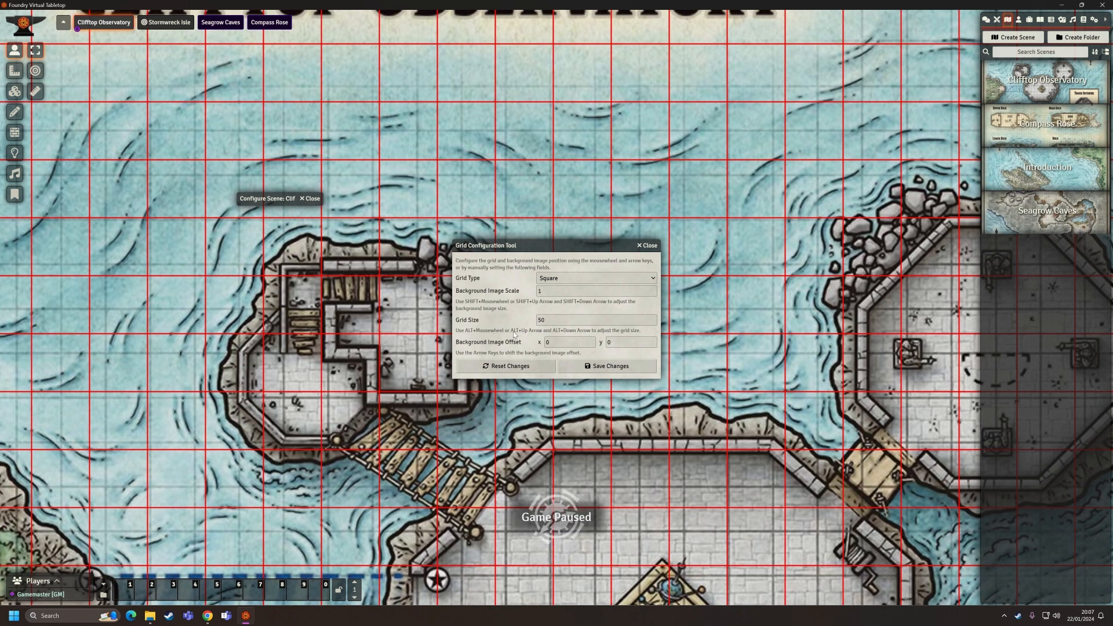
pyautogui.moveTo(391, 294)
pyautogui.mouseDown()
pyautogui.moveTo(398, 283)
pyautogui.moveTo(371, 267)
pyautogui.moveTo(397, 304)
pyautogui.mouseUp()
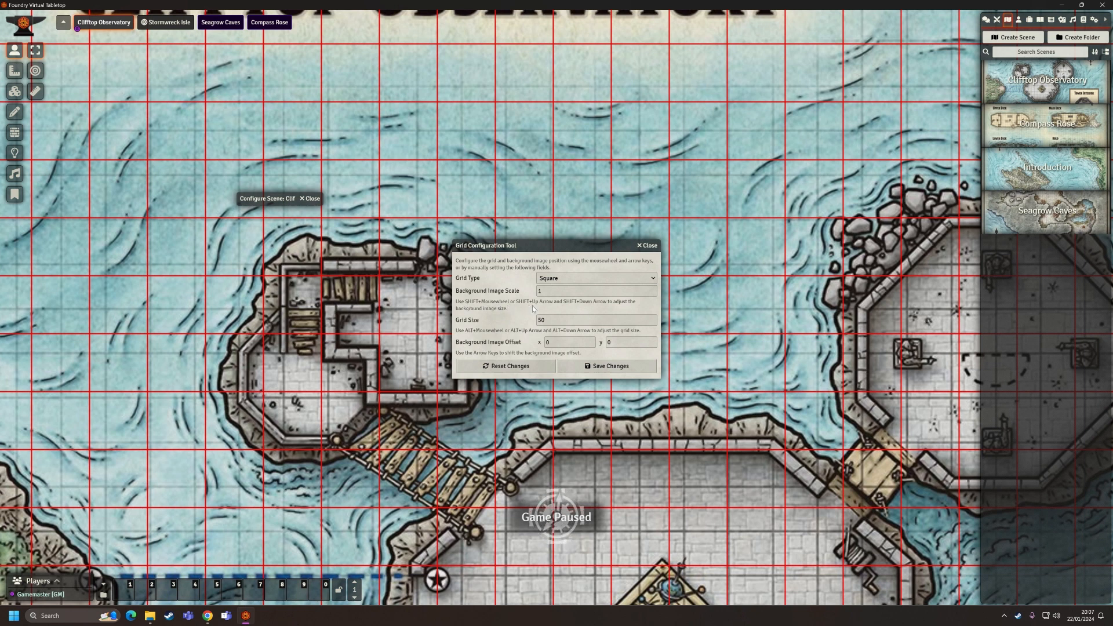
# Scale the background image down to 0.939 to match its printed squares to the red grid.
pyautogui.keyDown('shift'); pyautogui.scroll(-5, 532, 307); pyautogui.keyUp('shift')
pyautogui.keyDown('shift'); pyautogui.scroll(-10, 532, 311); pyautogui.keyUp('shift')
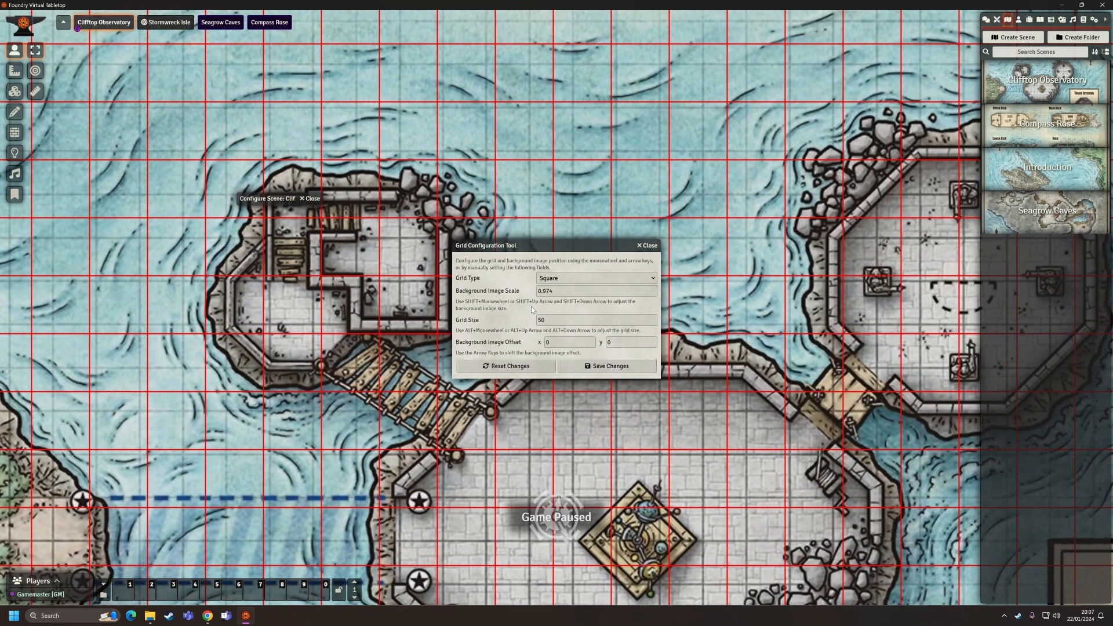
pyautogui.press('Left')
pyautogui.press('Left')
pyautogui.press('Left')
pyautogui.press('Left')
pyautogui.press('Left')
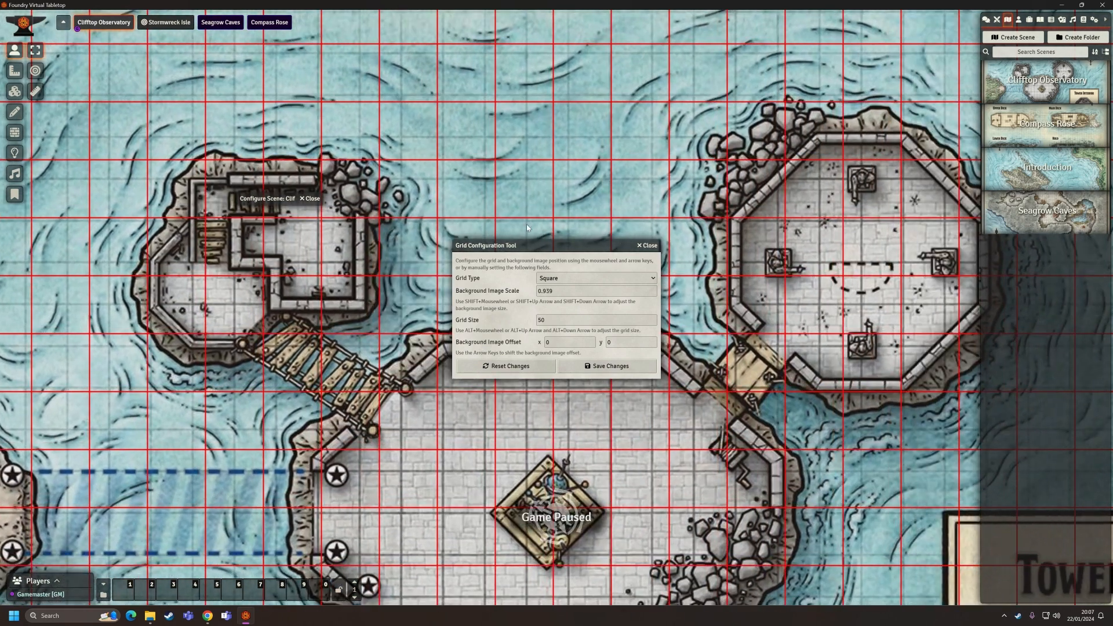
pyautogui.keyDown('shift'); pyautogui.scroll(-2, 527, 224); pyautogui.keyUp('shift')
# Shift the background image offset to x -9 and y -20 to line its printed squares up with the red grid.
pyautogui.press('Left')
pyautogui.press('Left')
pyautogui.press('Left')
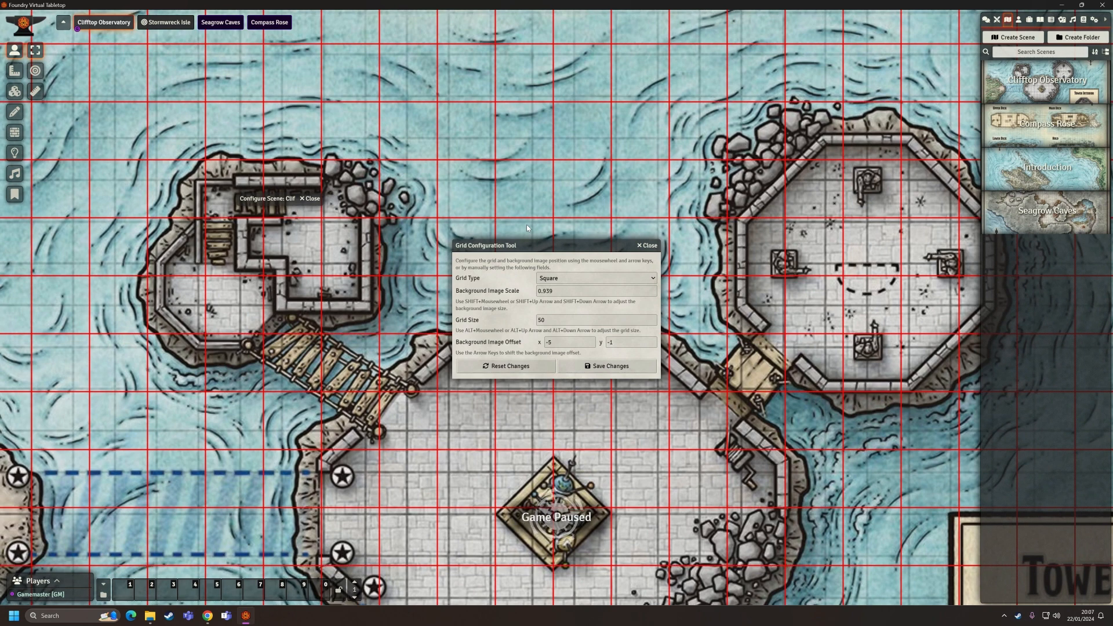
pyautogui.press('Up')
pyautogui.press('Up')
pyautogui.press('Up')
pyautogui.press('Up')
pyautogui.press('Up')
pyautogui.press('Up')
pyautogui.press('Up')
pyautogui.press('Up')
pyautogui.press('Up')
pyautogui.press('Up')
pyautogui.press('Up')
pyautogui.press('Up')
pyautogui.press('Up')
pyautogui.press('Up')
pyautogui.press('Up')
pyautogui.press('Up')
pyautogui.press('Left')
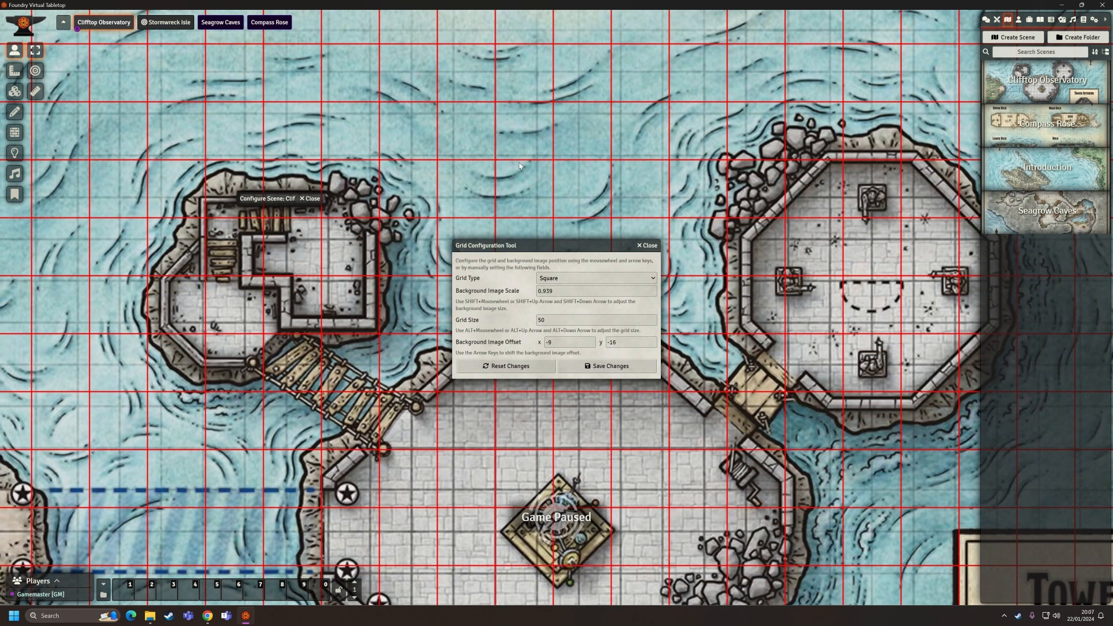
pyautogui.press('Up')
pyautogui.press('Up')
pyautogui.press('Up')
pyautogui.press('Up')
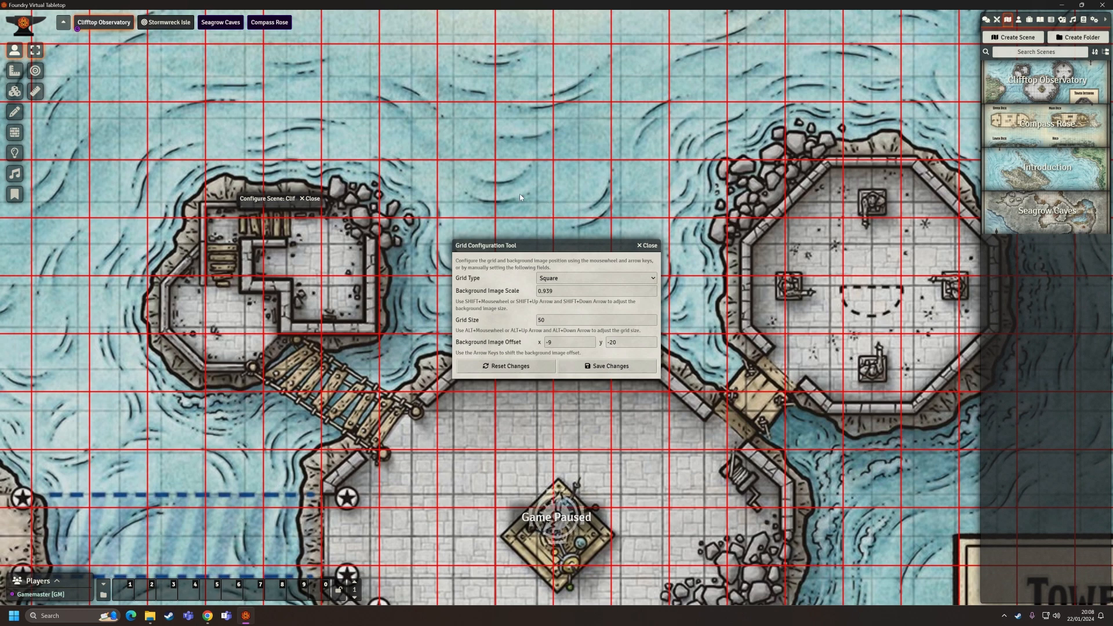
# Enlarge the background image to a scale of 1.019 to compare its printed squares with the red grid.
pyautogui.scroll(4, 520, 192)
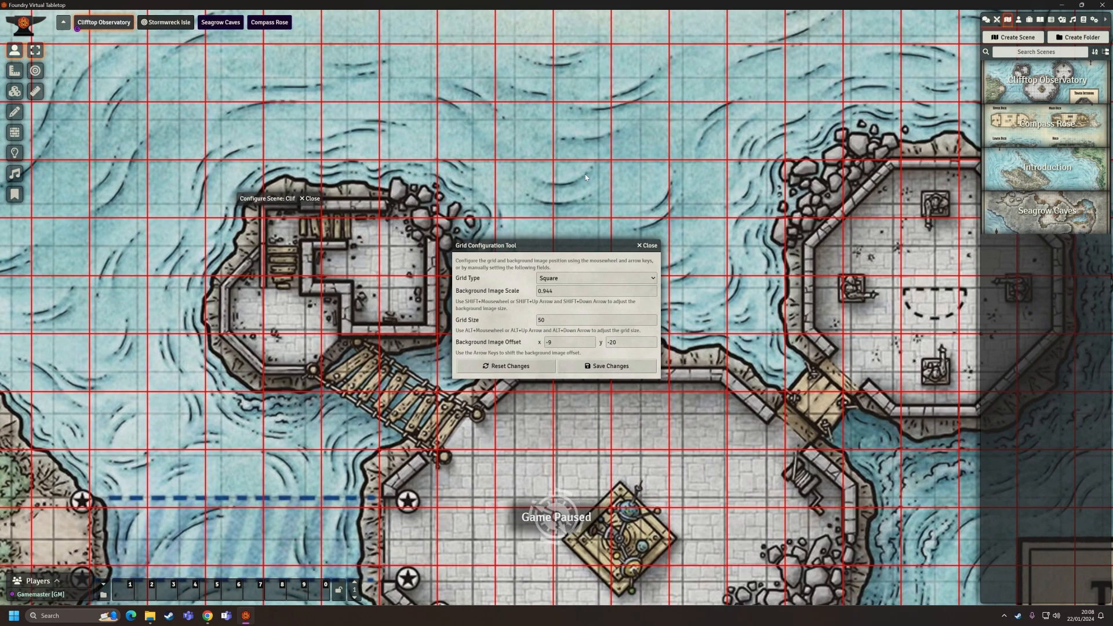
pyautogui.scroll(20, 586, 174)
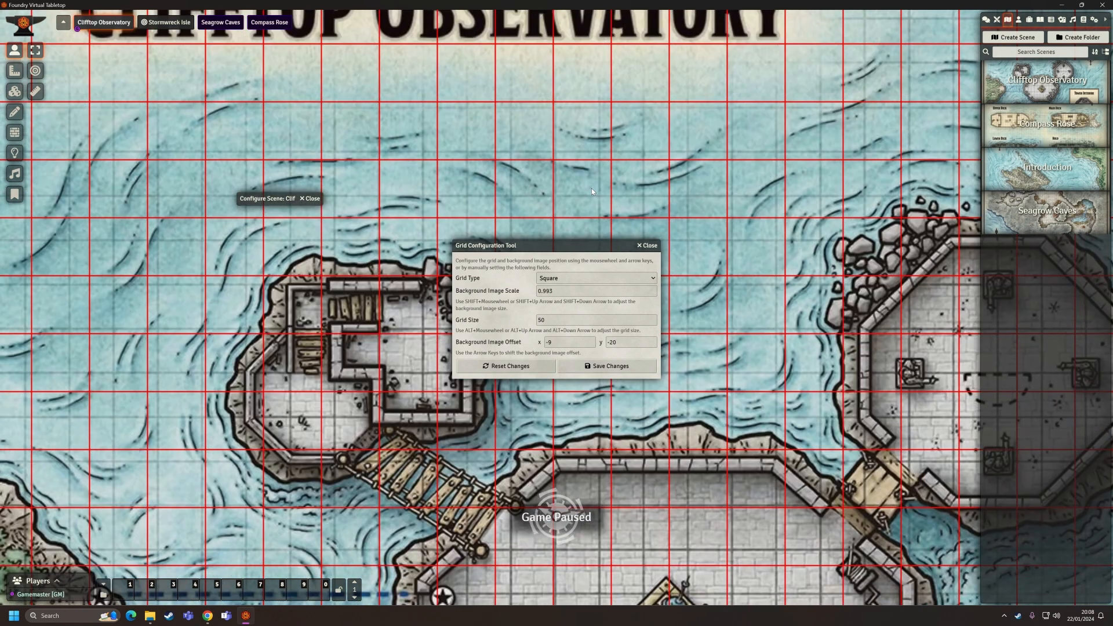
pyautogui.scroll(10, 591, 191)
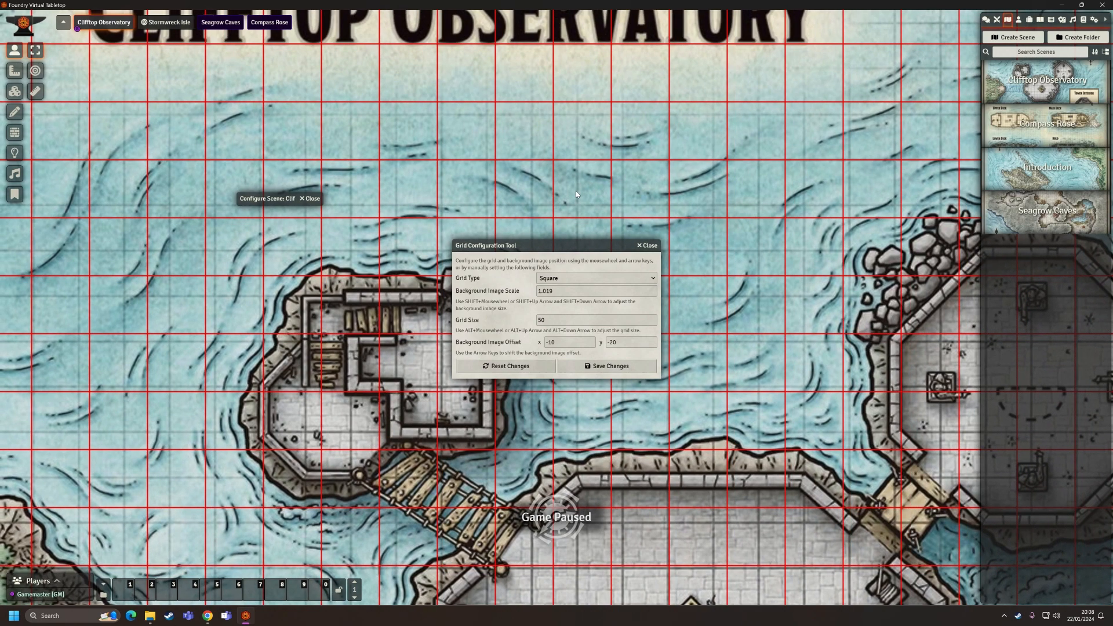
# Shift the background image horizontally to an x offset of -28 to line its printed squares up with the grid.
pyautogui.press('Right')
pyautogui.press('Right')
pyautogui.press('Right')
pyautogui.press('Right')
pyautogui.press('Right')
pyautogui.press('Right')
pyautogui.press('Right')
pyautogui.press('Right')
pyautogui.press('Right')
pyautogui.press('Right')
pyautogui.press('Right')
pyautogui.press('Right')
pyautogui.press('Right')
pyautogui.press('Right')
pyautogui.press('Right')
pyautogui.press('Right')
pyautogui.press('Right')
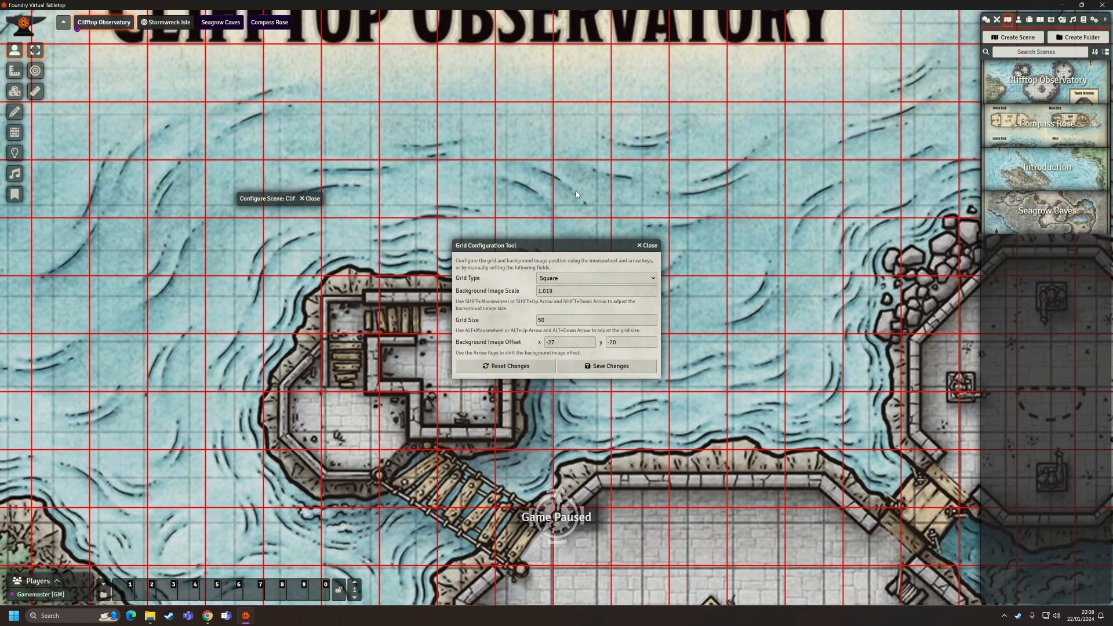
pyautogui.press('Right')
# Raise the background image scale to 1.2.
pyautogui.scroll(6, 569, 311)
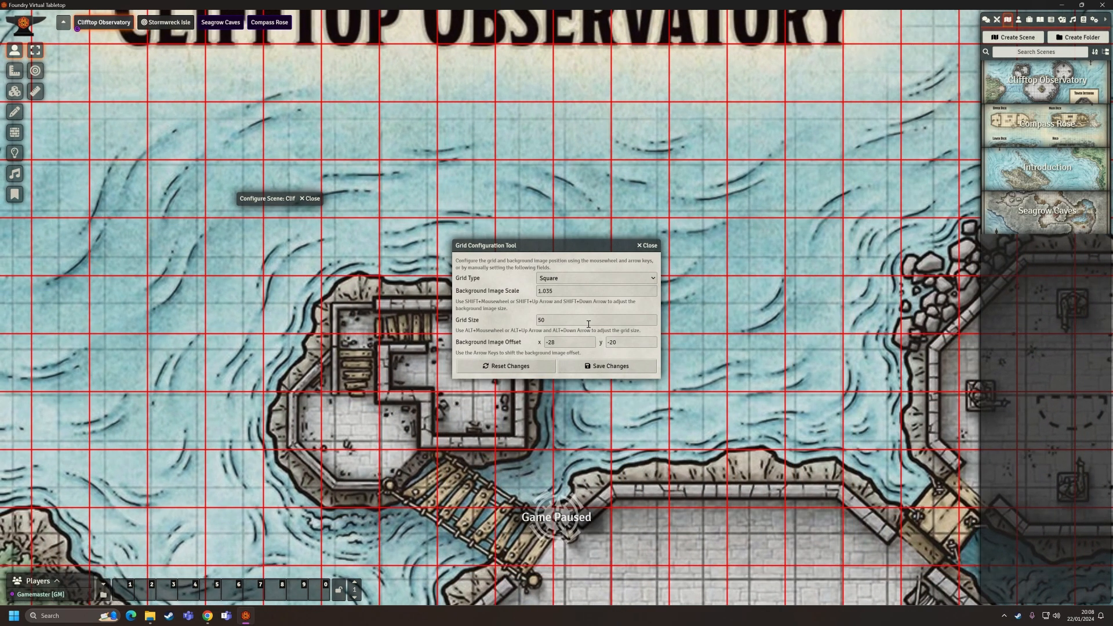
pyautogui.click(562, 292)
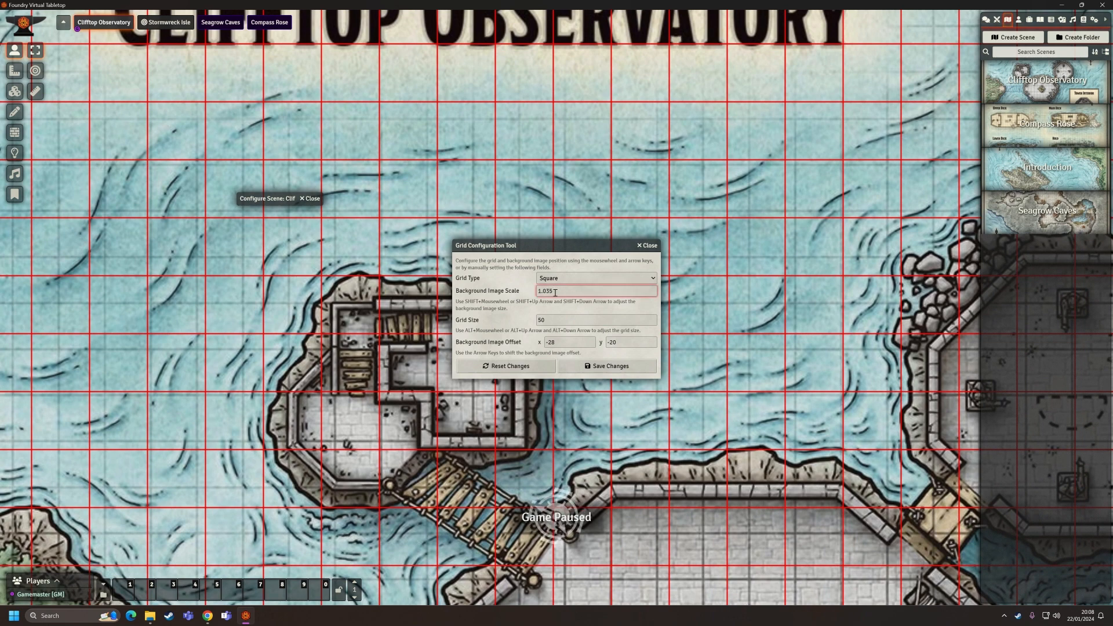
pyautogui.press('BackSpace')
pyautogui.press('BackSpace')
pyautogui.press('BackSpace')
pyautogui.press('BackSpace')
pyautogui.write('2')
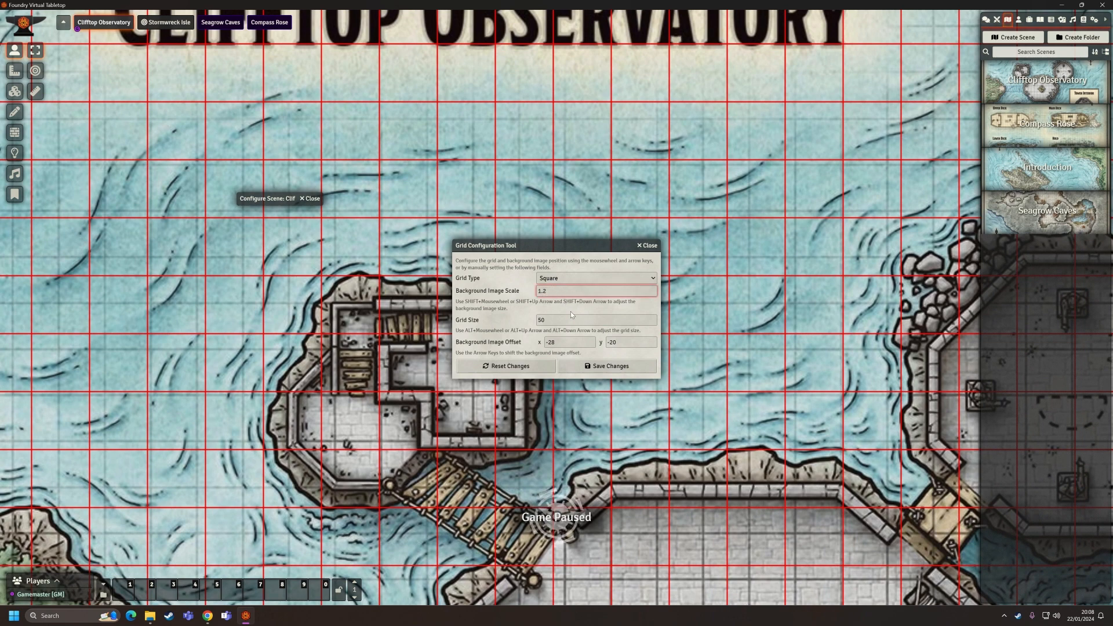
pyautogui.click(571, 312)
# Shift the background image offset to x -9 and y -23, checking the alignment around the northwest tower.
pyautogui.moveTo(784, 352); pyautogui.dragTo(545, 183)
pyautogui.press('Right')
pyautogui.press('Right')
pyautogui.press('Right')
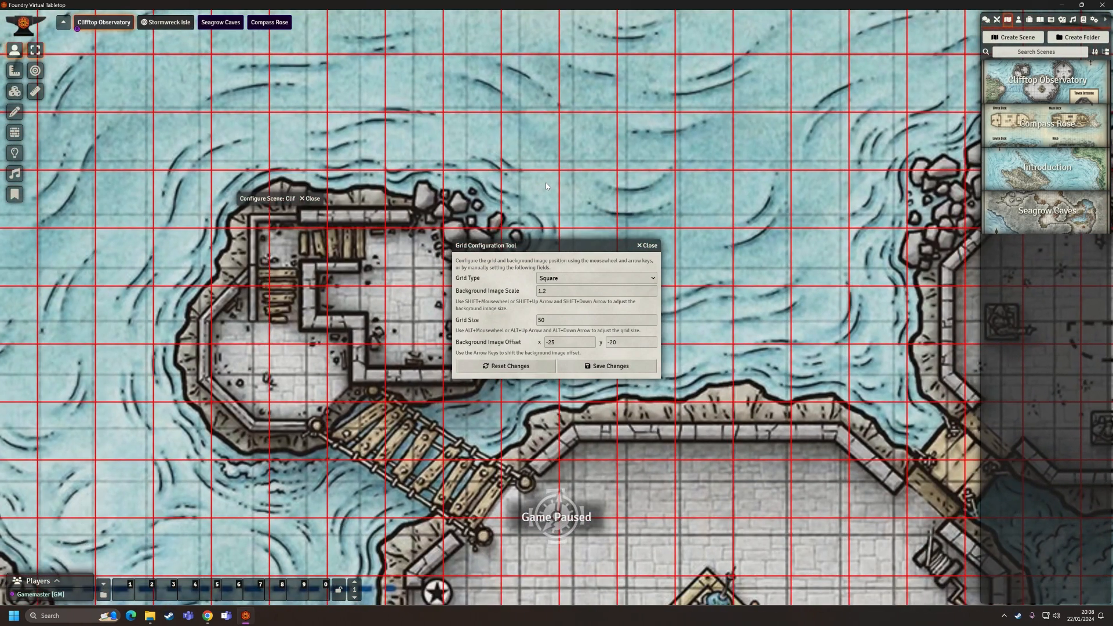
pyautogui.press('Left')
pyautogui.press('Left')
pyautogui.press('Left')
pyautogui.press('Left')
pyautogui.press('Left')
pyautogui.press('Left')
pyautogui.press('Left')
pyautogui.press('Left')
pyautogui.press('Left')
pyautogui.press('Left')
pyautogui.press('Left')
pyautogui.press('Left')
pyautogui.press('Left')
pyautogui.press('Left')
pyautogui.press('Left')
pyautogui.press('Left')
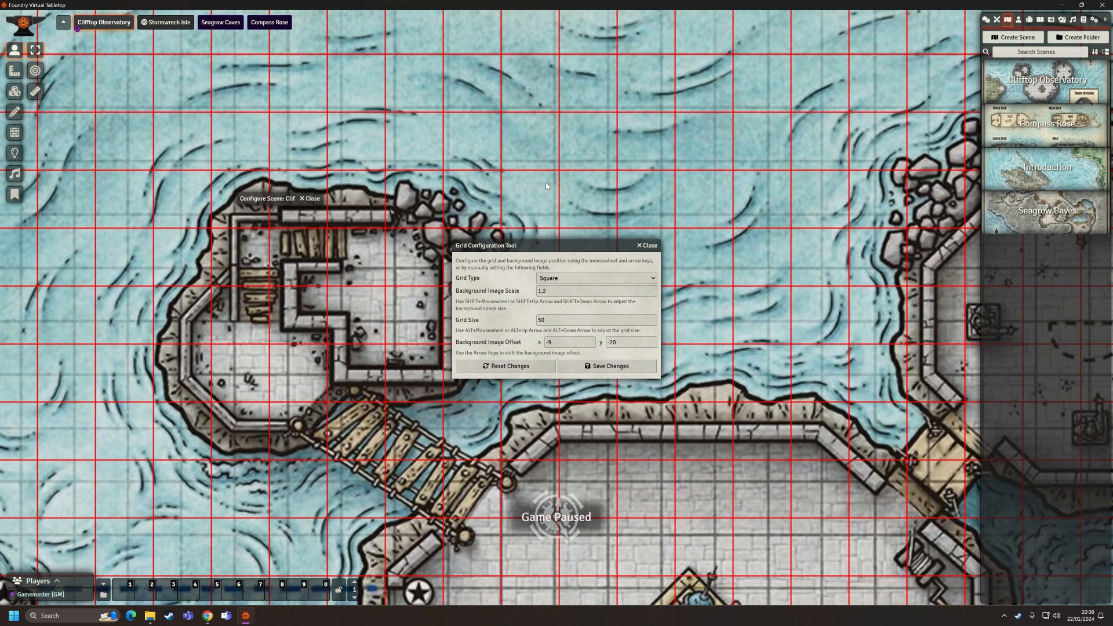
pyautogui.press('Up')
pyautogui.press('Up')
pyautogui.press('Up')
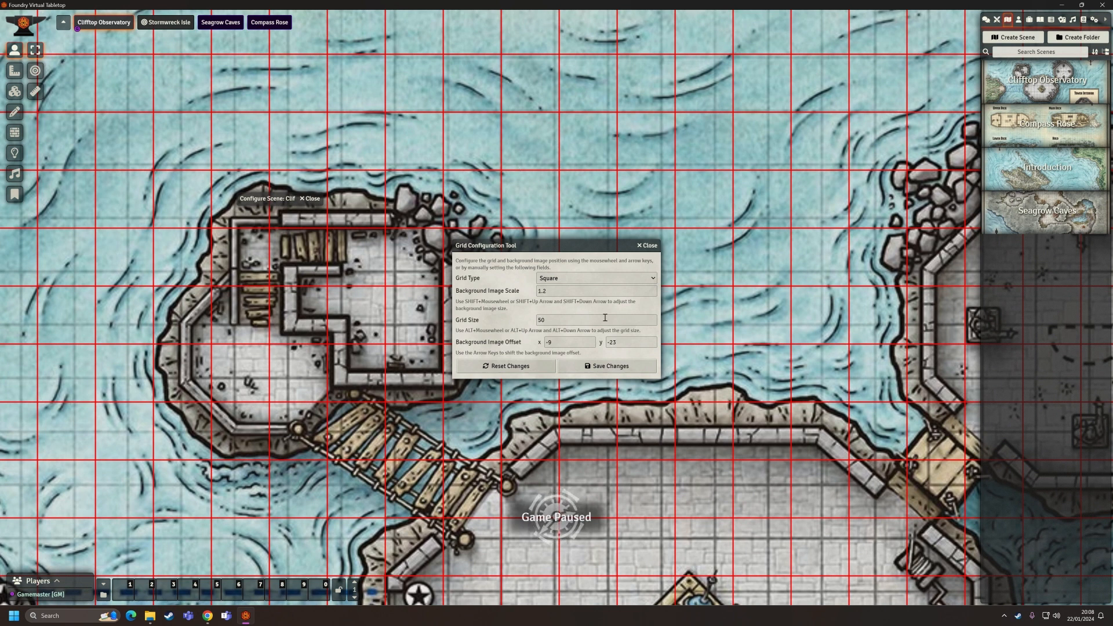
# Set the background image scale to 1.25.
pyautogui.click(553, 292)
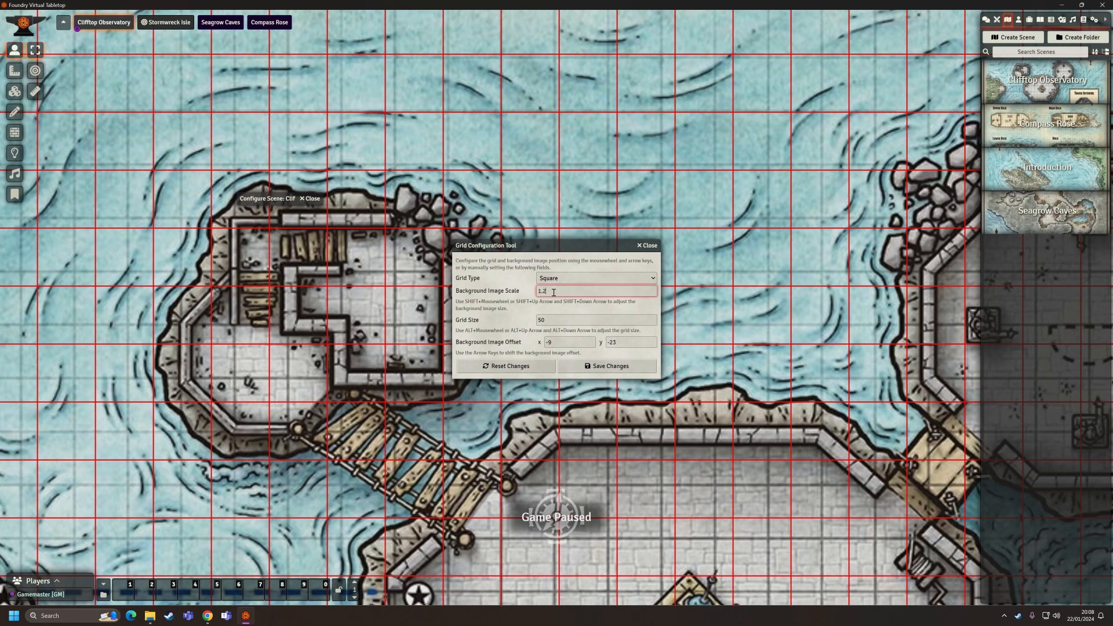
pyautogui.write('5')
pyautogui.click(523, 320)
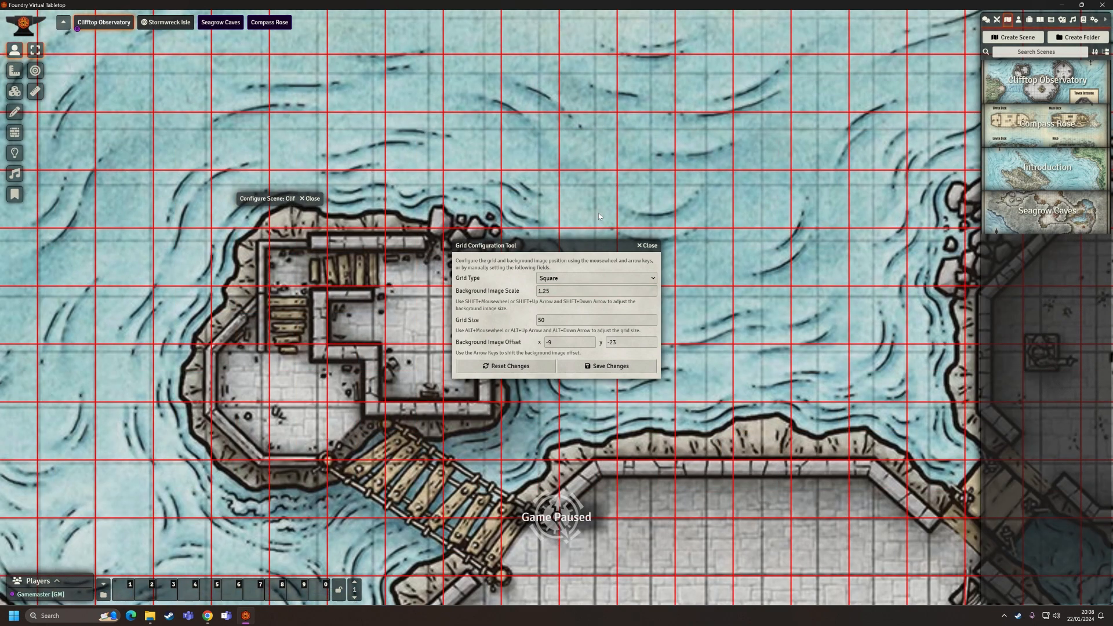
# Shift the background image offset to x 22 and y -8 to align the northwest tower's squares with the grid.
pyautogui.press('Right')
pyautogui.press('Right')
pyautogui.press('Right')
pyautogui.press('Right')
pyautogui.press('Right')
pyautogui.press('Right')
pyautogui.press('Right')
pyautogui.press('Right')
pyautogui.press('Right')
pyautogui.press('Right')
pyautogui.press('Right')
pyautogui.press('Right')
pyautogui.press('Right')
pyautogui.press('Right')
pyautogui.press('Right')
pyautogui.press('Right')
pyautogui.press('Right')
pyautogui.press('Right')
pyautogui.press('Right')
pyautogui.press('Right')
pyautogui.press('Right')
pyautogui.press('Right')
pyautogui.press('Right')
pyautogui.press('Right')
pyautogui.press('Right')
pyautogui.press('Right')
pyautogui.press('Right')
pyautogui.press('Right')
pyautogui.press('Right')
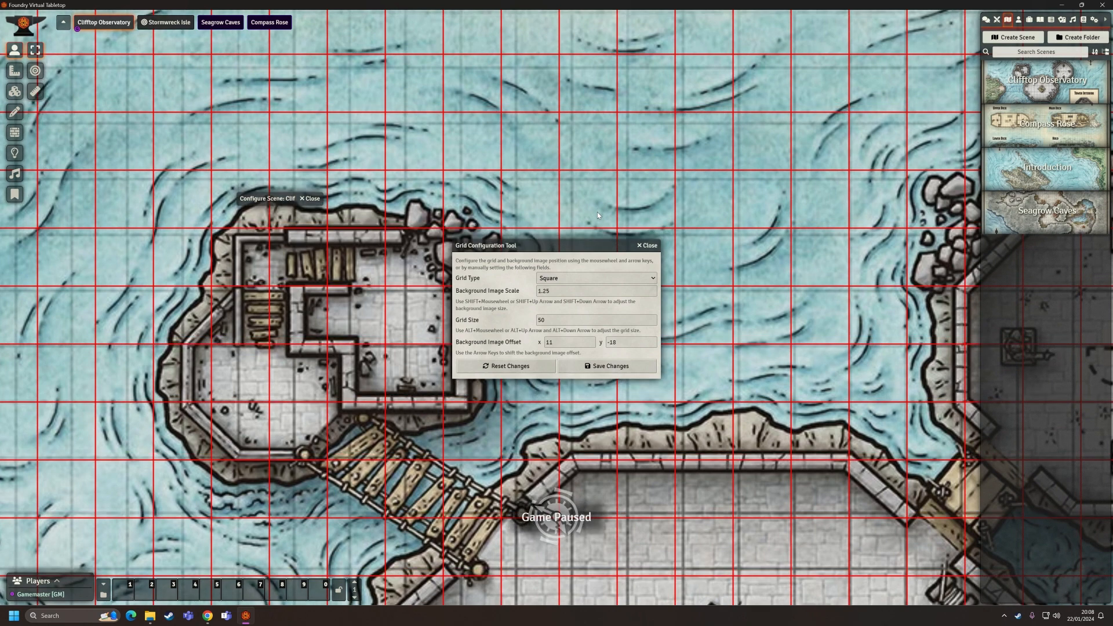
pyautogui.press('Down')
pyautogui.press('Down')
pyautogui.press('Down')
pyautogui.press('Down')
pyautogui.press('Down')
pyautogui.press('Down')
pyautogui.press('Down')
pyautogui.press('Down')
pyautogui.press('Down')
pyautogui.press('Down')
pyautogui.press('Down')
pyautogui.press('Down')
pyautogui.press('Down')
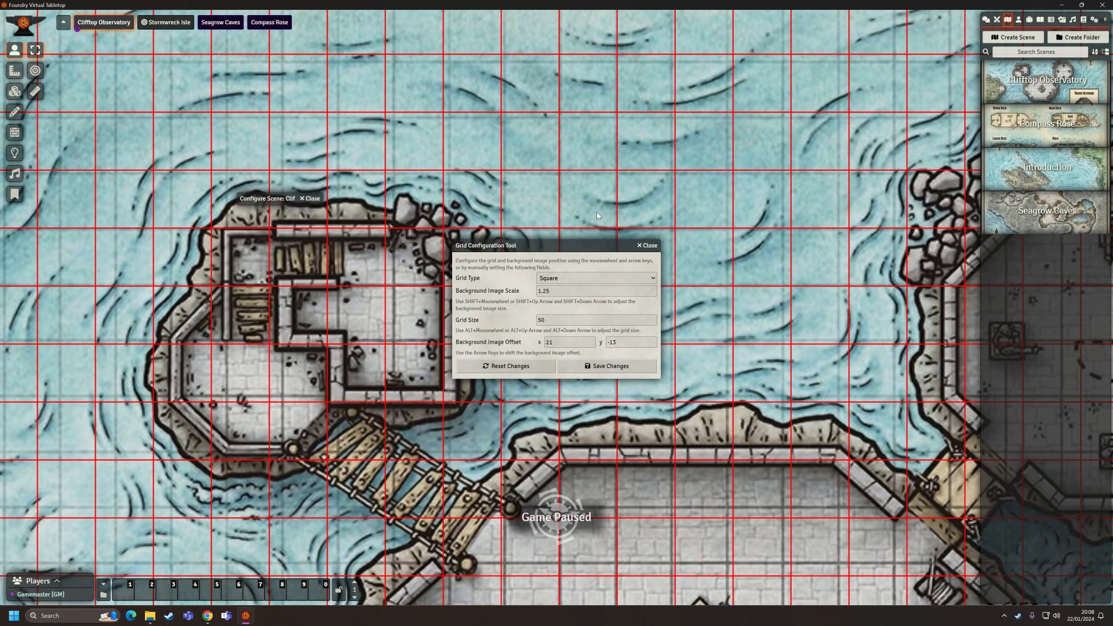
pyautogui.press('Right')
pyautogui.press('Right')
pyautogui.press('Down')
pyautogui.press('Down')
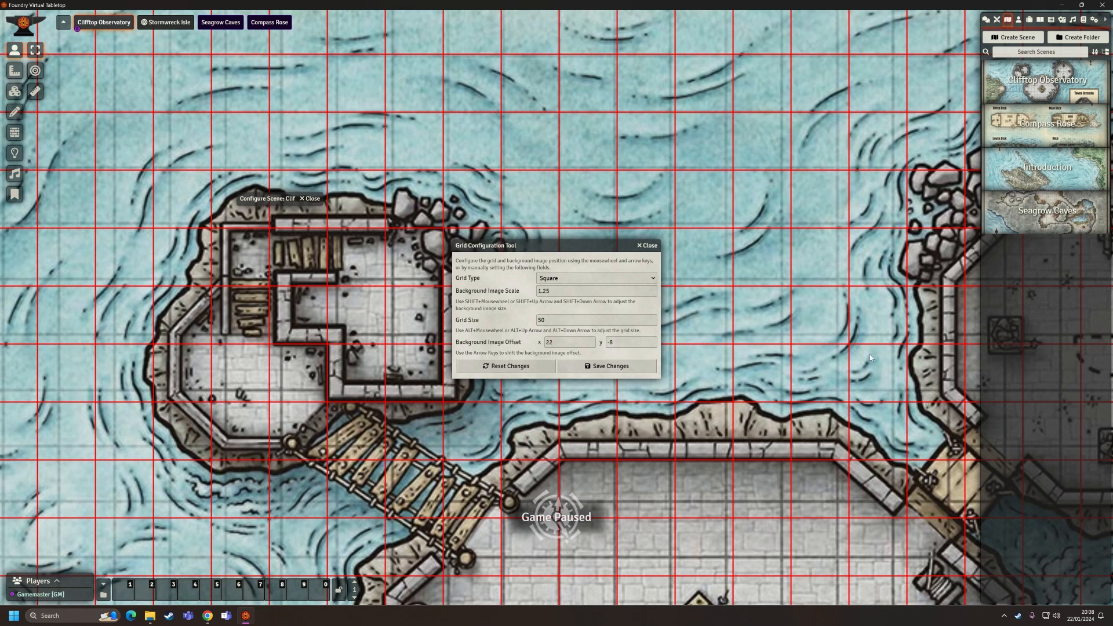
# Set the background image scale to 1.3.
pyautogui.moveTo(558, 293); pyautogui.dragTo(543, 292)
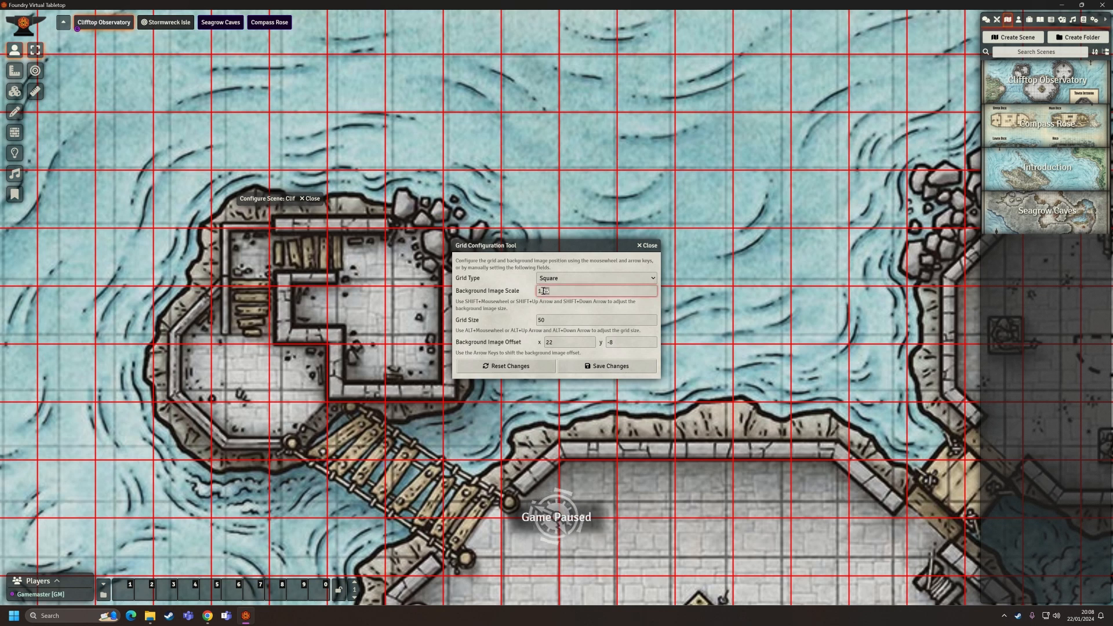
pyautogui.write('3')
pyautogui.click(644, 308)
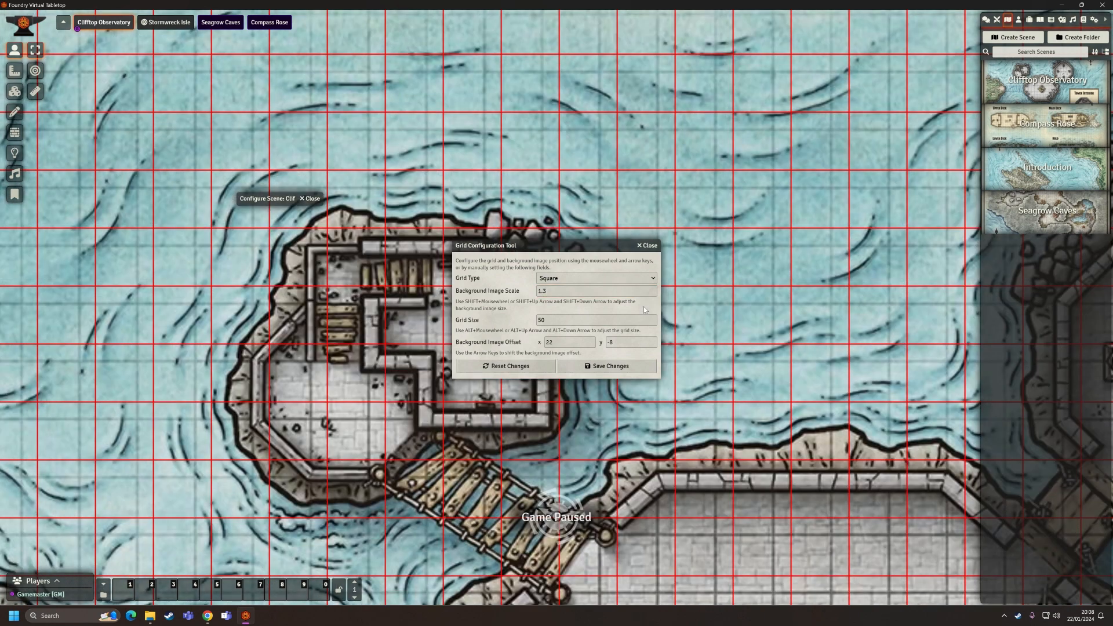
# Shift the background image offset to x 57 and y 8 so the map's printed squares meet the red grid lines.
pyautogui.press('Right')
pyautogui.press('Right')
pyautogui.press('Right')
pyautogui.press('Right')
pyautogui.press('Right')
pyautogui.press('Right')
pyautogui.press('Right')
pyautogui.press('Right')
pyautogui.press('Right')
pyautogui.press('Right')
pyautogui.press('Right')
pyautogui.press('Right')
pyautogui.press('Right')
pyautogui.press('Right')
pyautogui.press('Right')
pyautogui.press('Right')
pyautogui.press('Right')
pyautogui.press('Right')
pyautogui.press('Right')
pyautogui.press('Right')
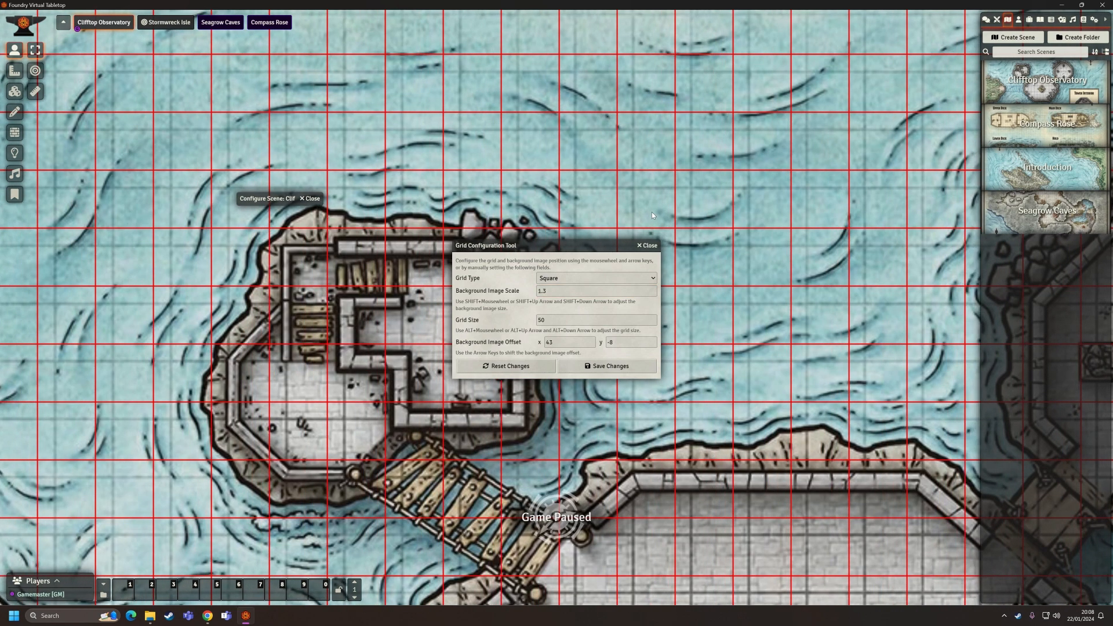
pyautogui.press('Down')
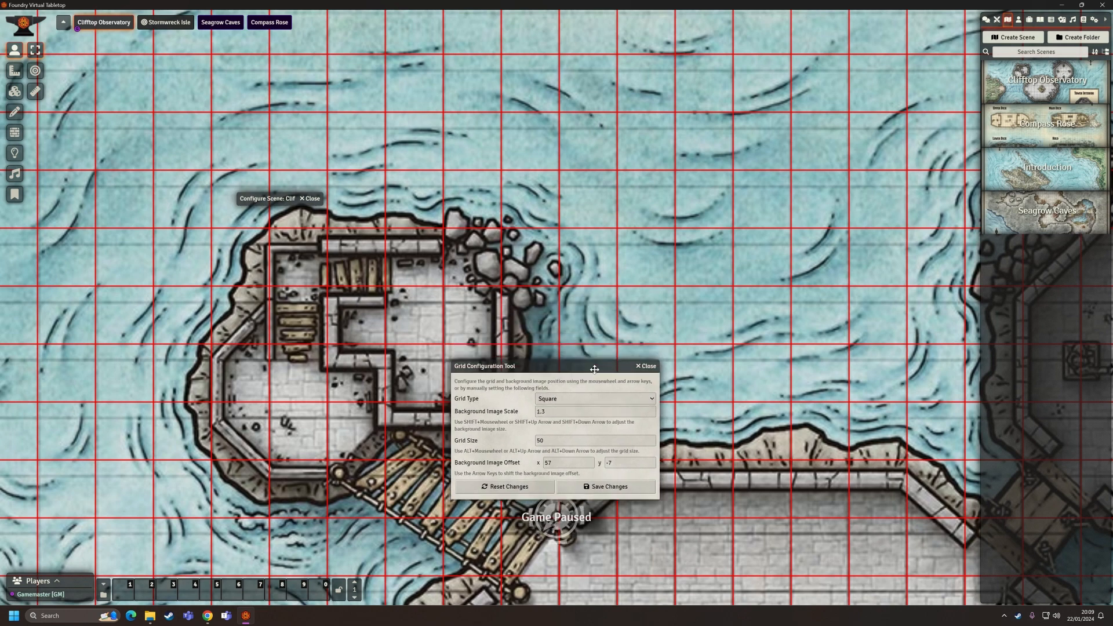
pyautogui.press('Down')
pyautogui.press('Down')
pyautogui.press('Down')
pyautogui.press('Down')
pyautogui.press('Down')
pyautogui.press('Down')
pyautogui.press('Down')
pyautogui.press('Down')
pyautogui.press('Down')
pyautogui.press('Down')
pyautogui.press('Down')
pyautogui.press('Down')
pyautogui.press('Down')
pyautogui.press('Down')
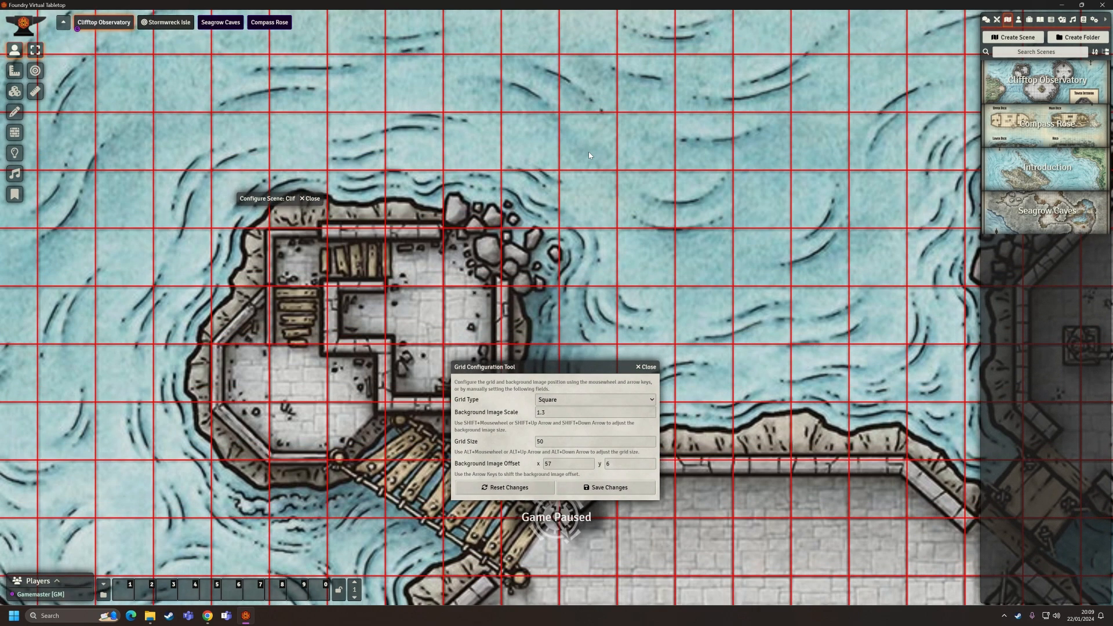
pyautogui.press('Down')
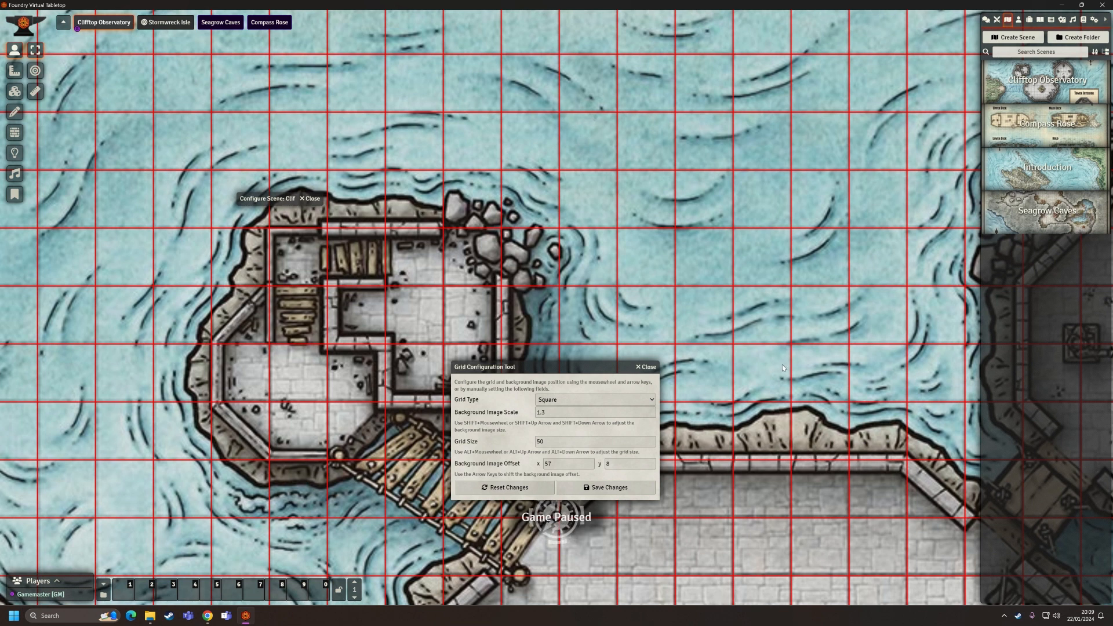
# Check the alignment near the map's upper-left border and nudge the background image's x offset to 58.
pyautogui.scroll(-20, 694, 253)
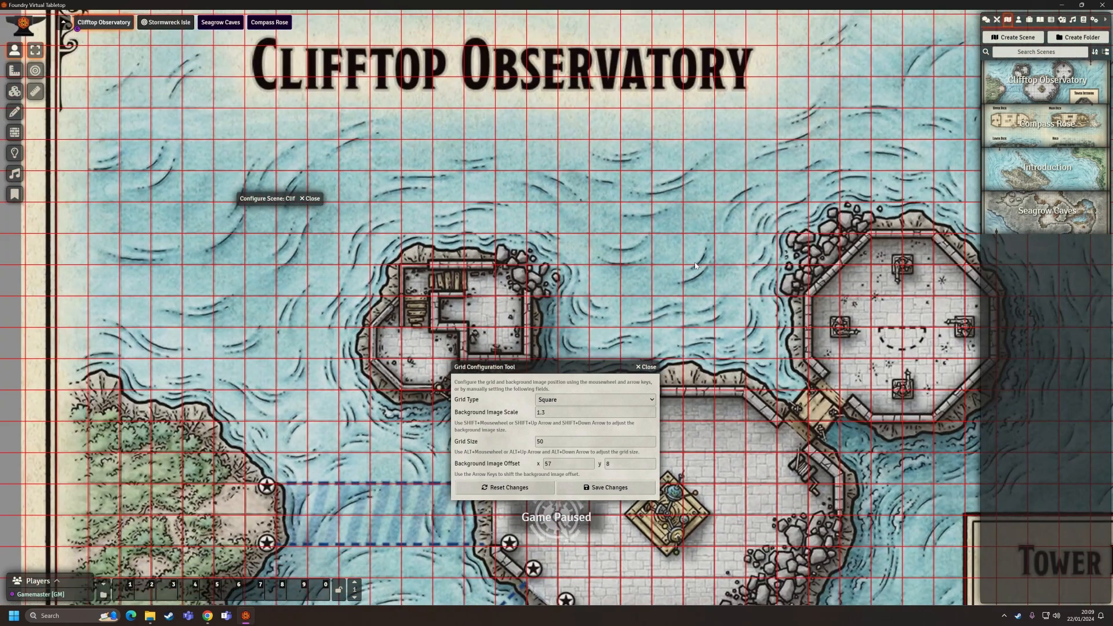
pyautogui.scroll(-5, 697, 269)
pyautogui.scroll(5, 385, 223)
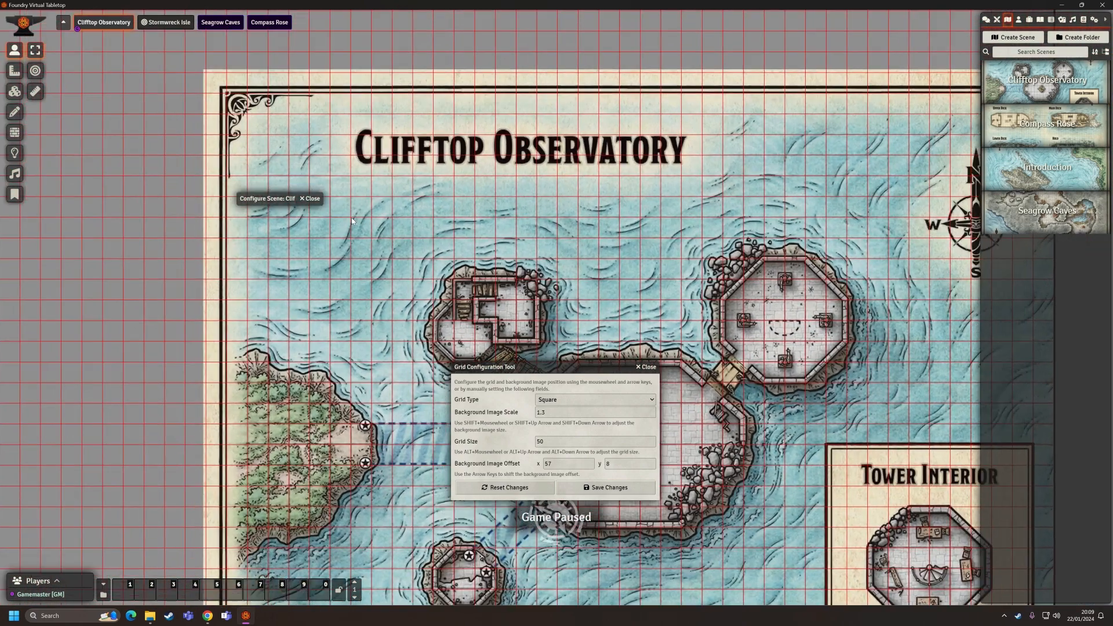
pyautogui.moveTo(341, 236); pyautogui.dragTo(576, 298)
pyautogui.scroll(5, 550, 266)
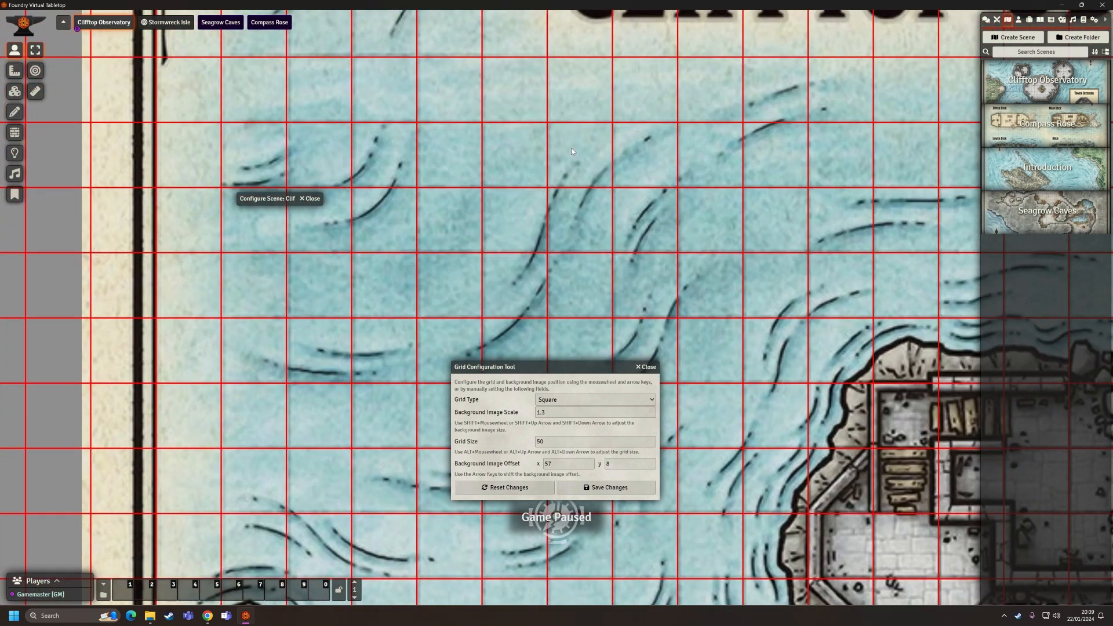
pyautogui.press('Right')
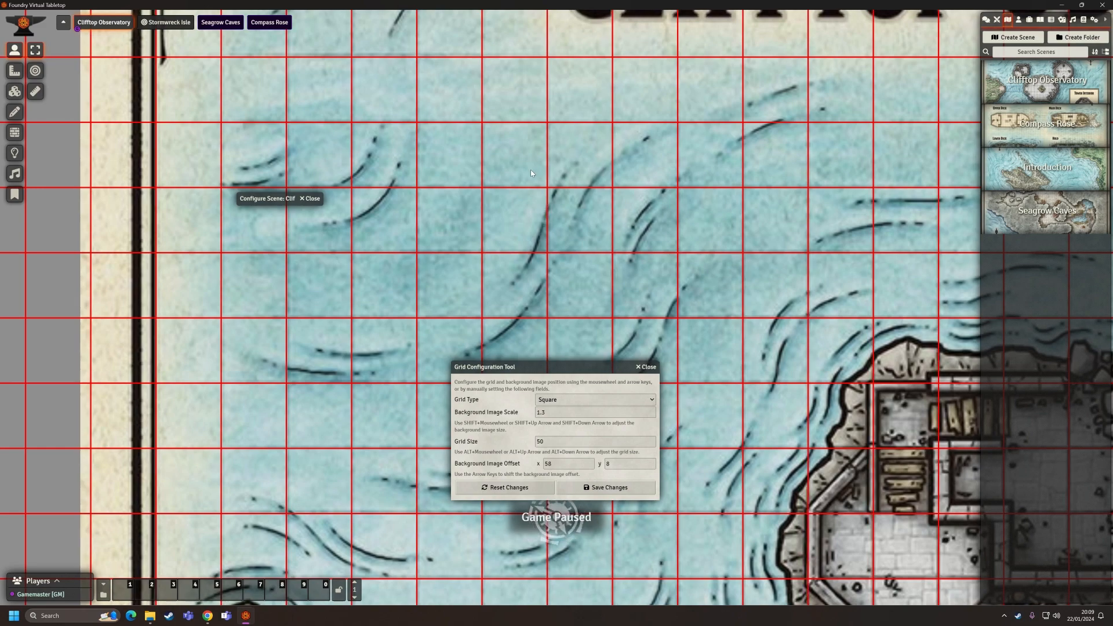
# Fine-tune the background image scale to 1.305 and its offset to x 60, y 9, checking alignment near the map's lower edge.
pyautogui.scroll(-6, 531, 173)
pyautogui.moveTo(838, 458); pyautogui.dragTo(351, 29)
pyautogui.scroll(5, 539, 236)
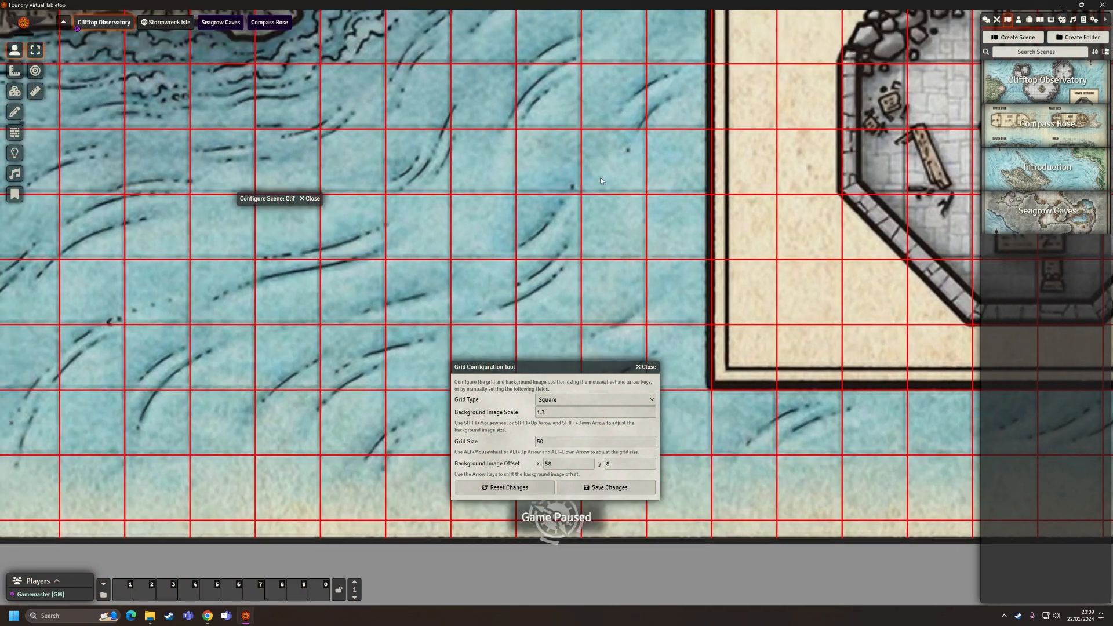
pyautogui.moveTo(600, 176); pyautogui.dragTo(625, 228)
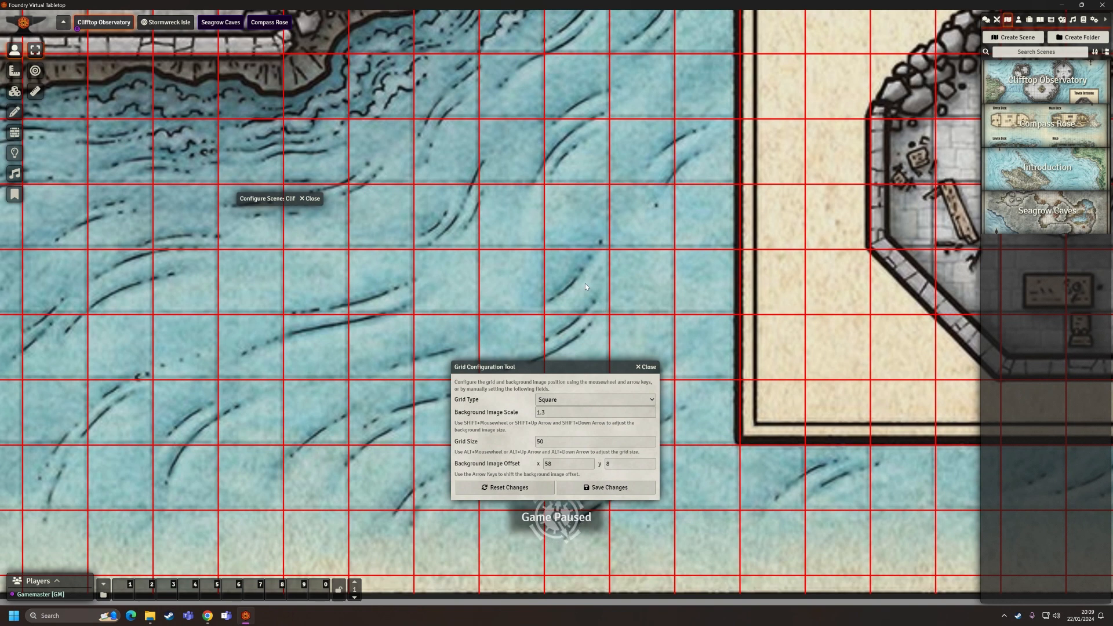
pyautogui.hotkey('shift', 'Up')
pyautogui.hotkey('shift', 'Up')
pyautogui.hotkey('shift', 'Up')
pyautogui.press('Right')
pyautogui.press('Right')
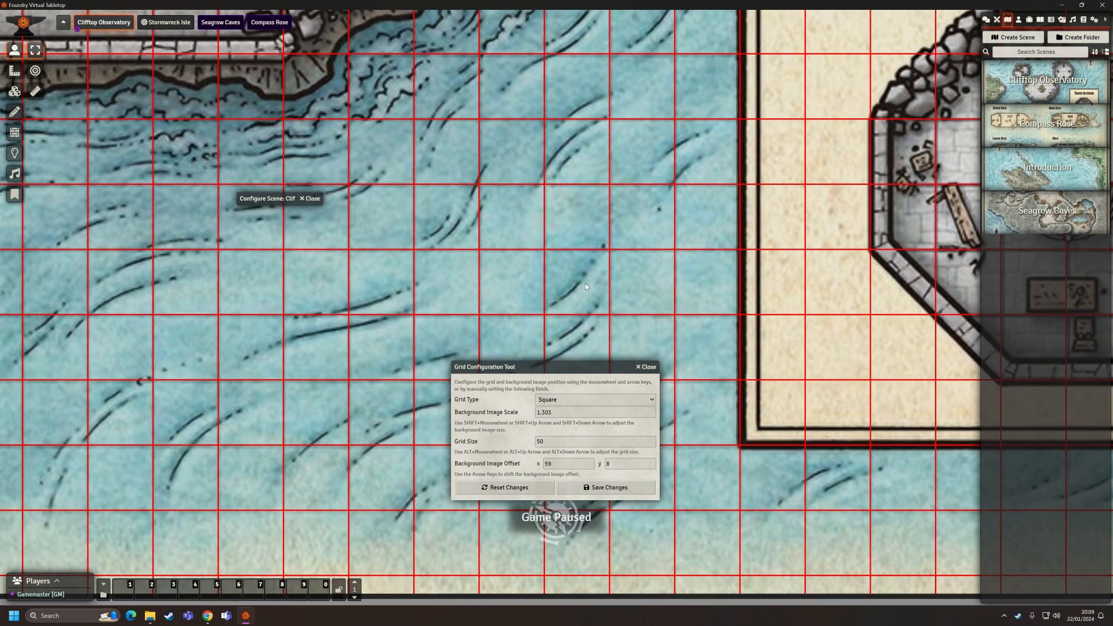
pyautogui.press('Down')
pyautogui.hotkey('shift', 'Up')
pyautogui.hotkey('shift', 'Up')
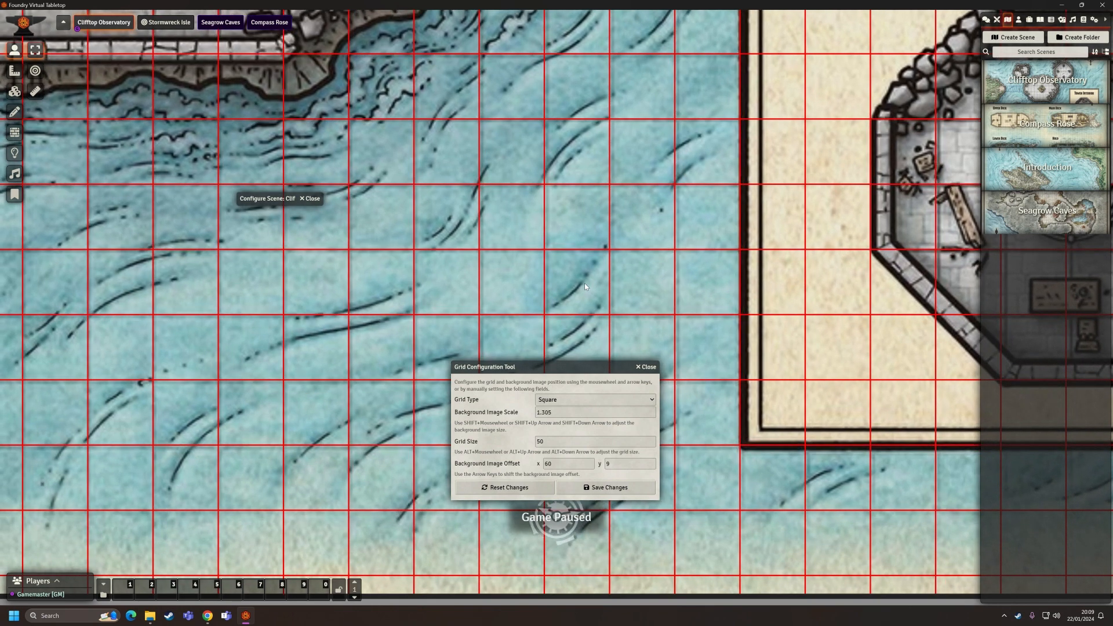
# Nudge the background image offset to x 63 and y 10 near the map's lower edge.
pyautogui.press('Right')
pyautogui.press('Right')
pyautogui.press('Right')
pyautogui.press('Down')
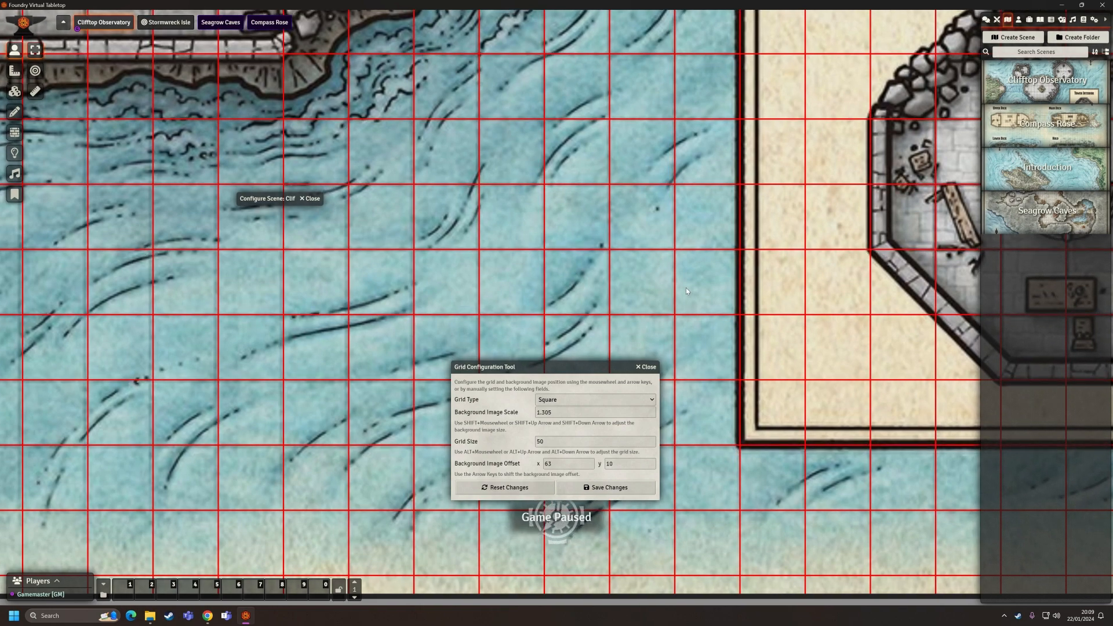
# Check the alignment near the map's upper-left border, raising the background image scale to 1.31 and setting its x offset to 61.
pyautogui.scroll(-15, 607, 244)
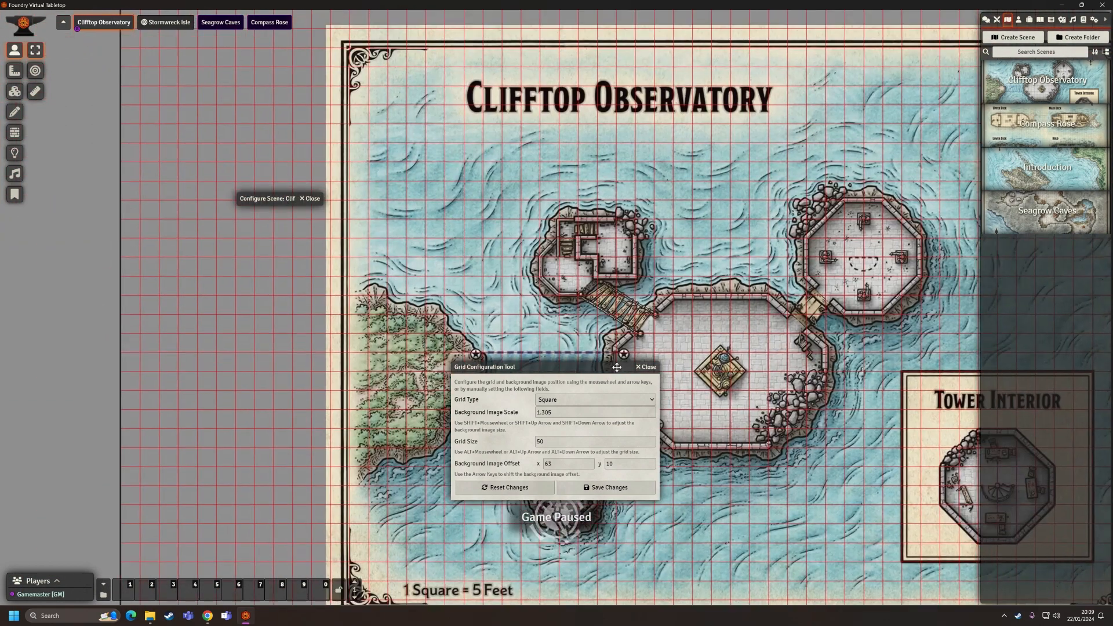
pyautogui.scroll(15, 611, 244)
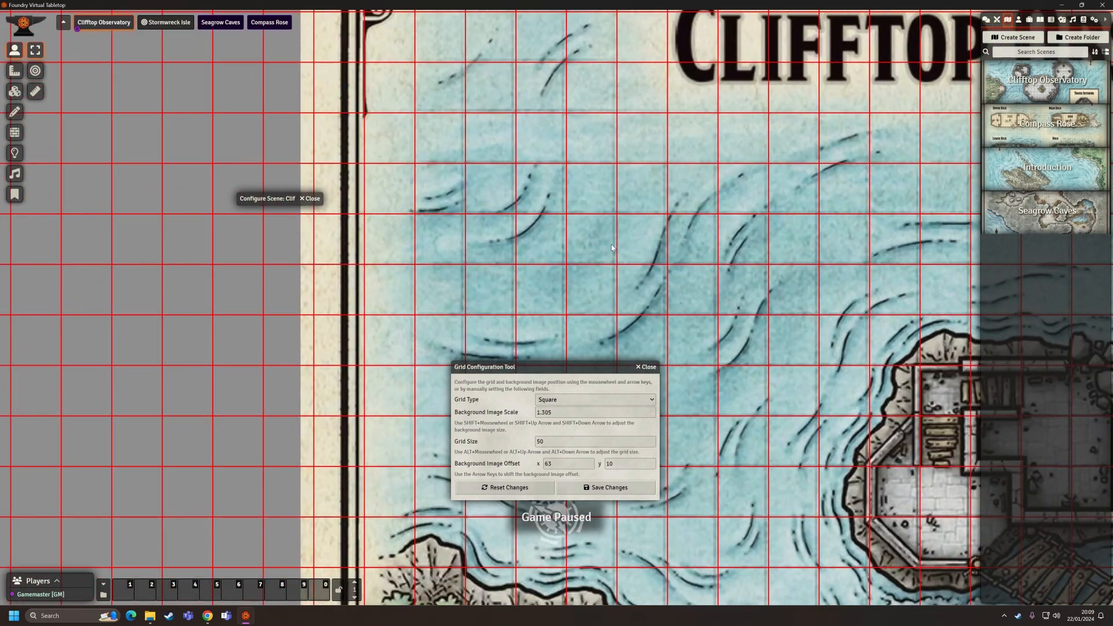
pyautogui.press('Left')
pyautogui.press('Left')
pyautogui.press('Left')
pyautogui.press('Left')
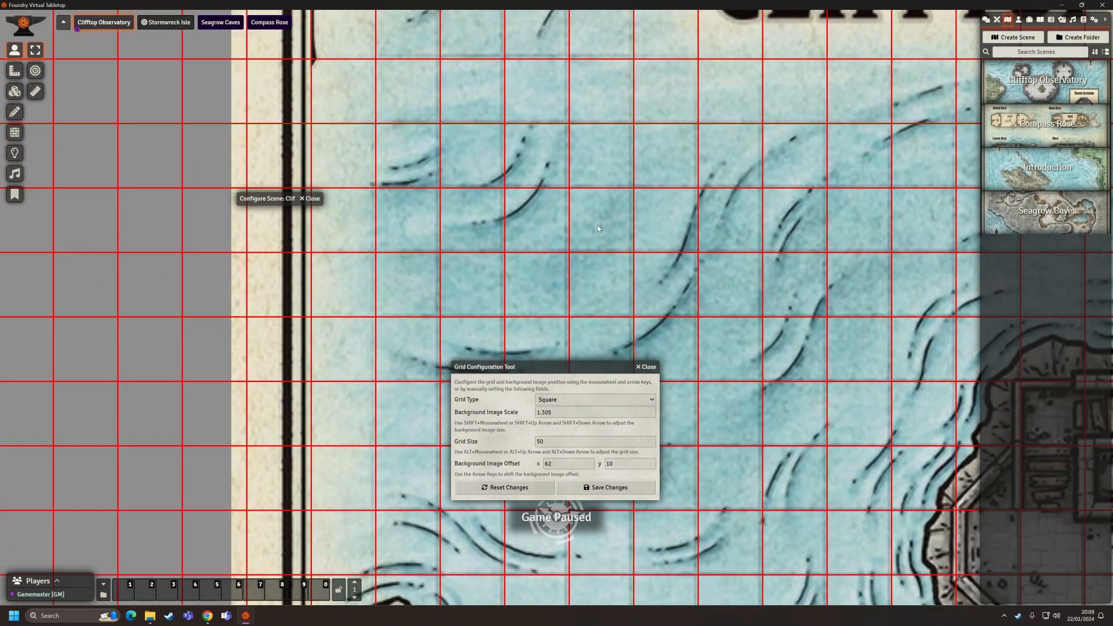
pyautogui.hotkey('shift', 'Up')
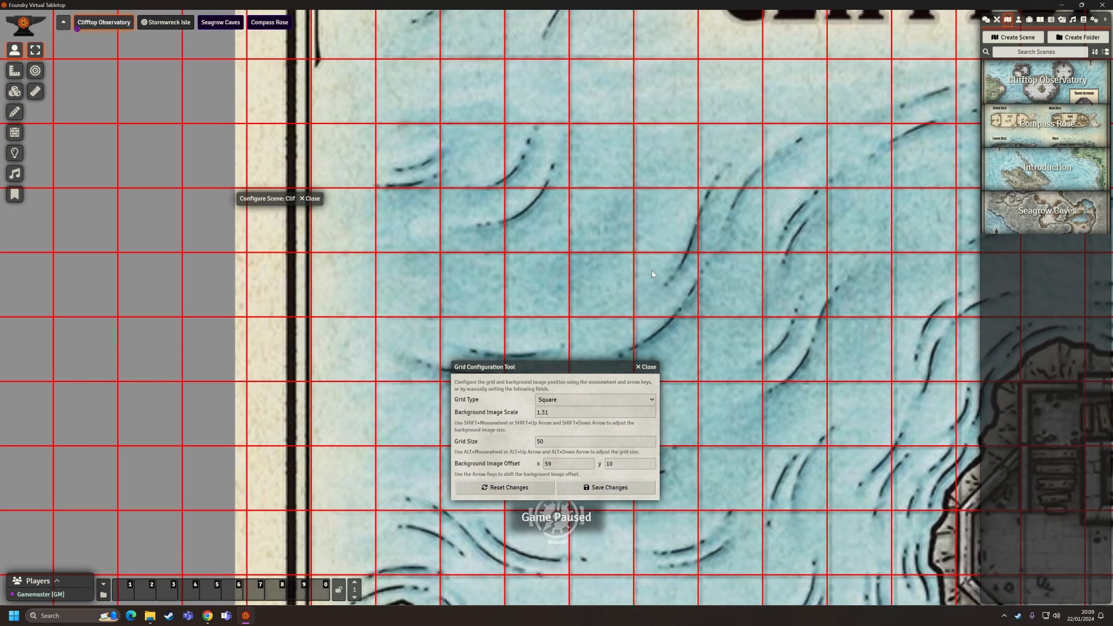
pyautogui.press('Right')
pyautogui.press('Right')
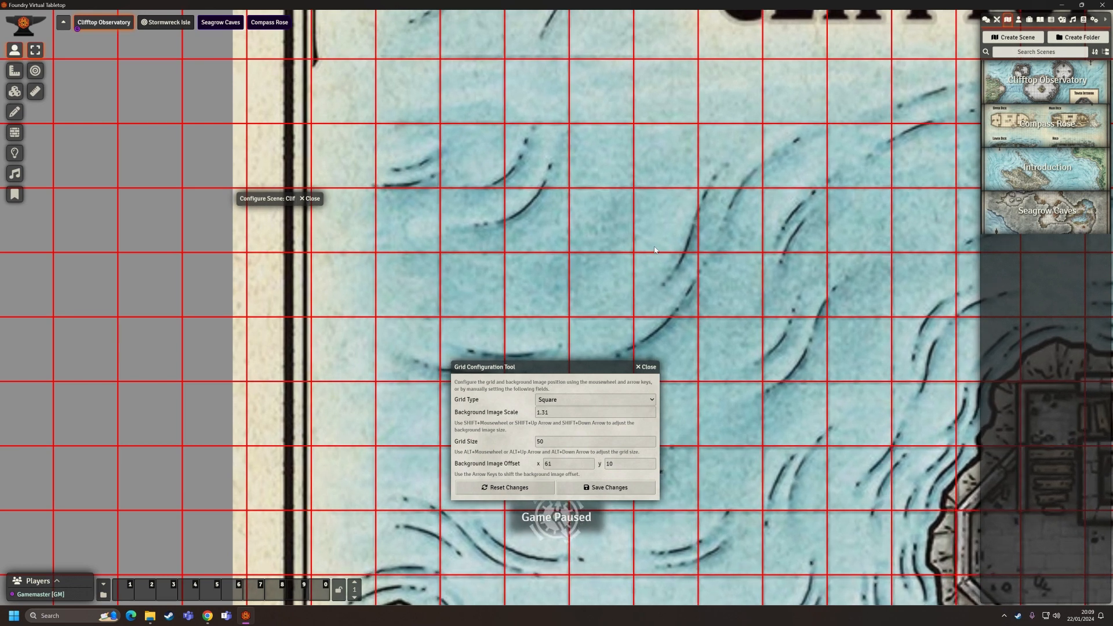
# Try a background image scale of 1.35.
pyautogui.scroll(-10, 765, 348)
pyautogui.moveTo(764, 348); pyautogui.dragTo(297, 2)
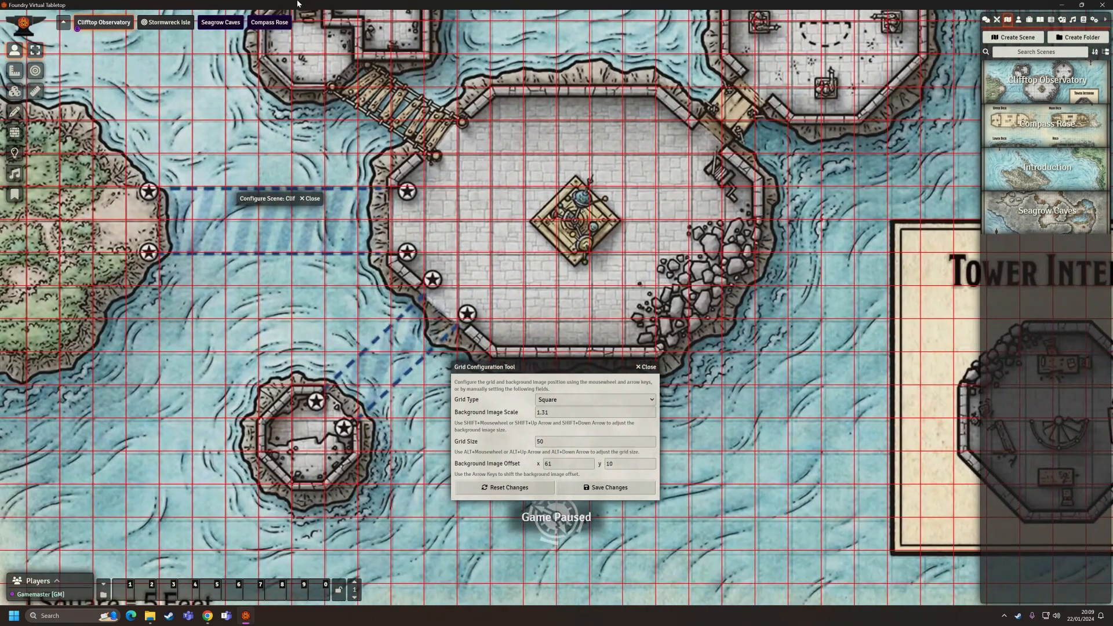
pyautogui.click(555, 414)
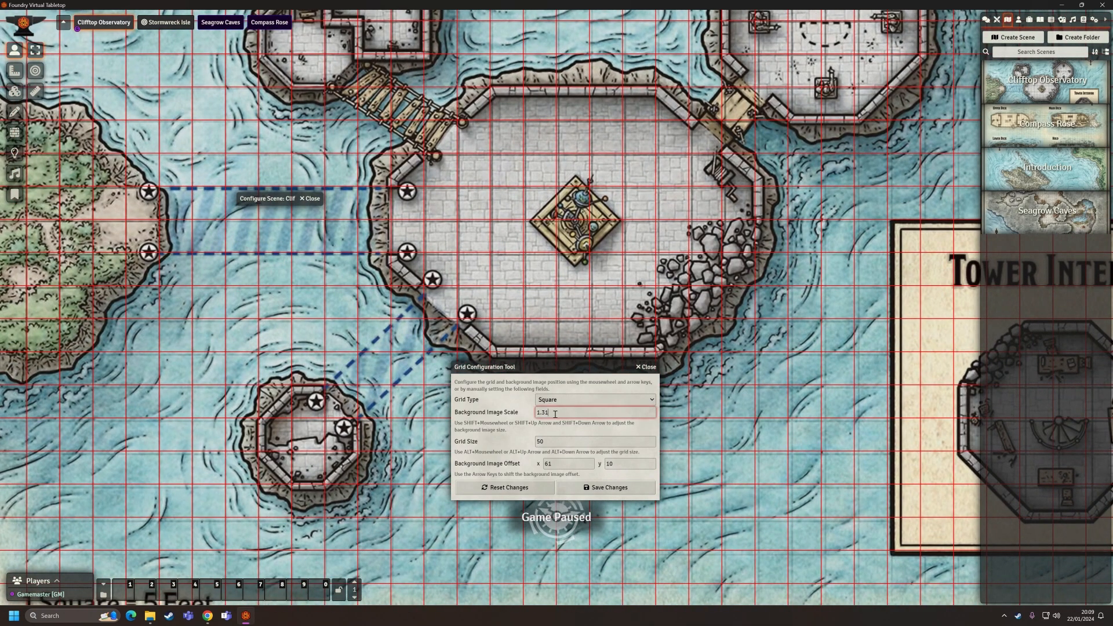
pyautogui.press('BackSpace')
pyautogui.write('5')
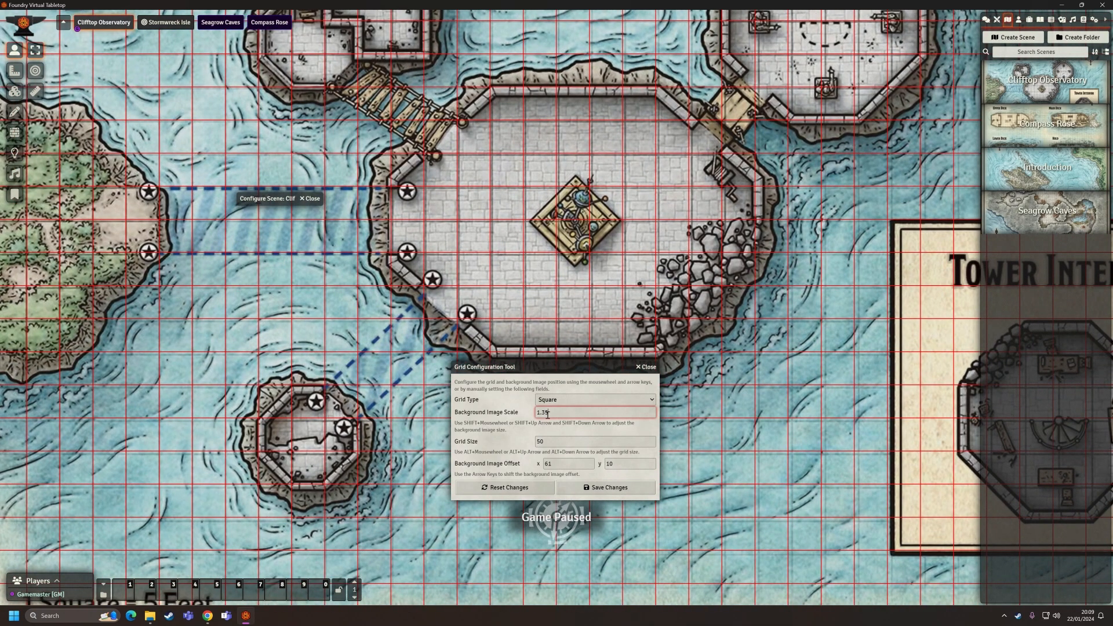
pyautogui.click(585, 427)
# Shift the background image offset to x 69 and y 21 to line up the squares near the map's upper-left border.
pyautogui.press('Left')
pyautogui.moveTo(214, 107); pyautogui.dragTo(616, 383)
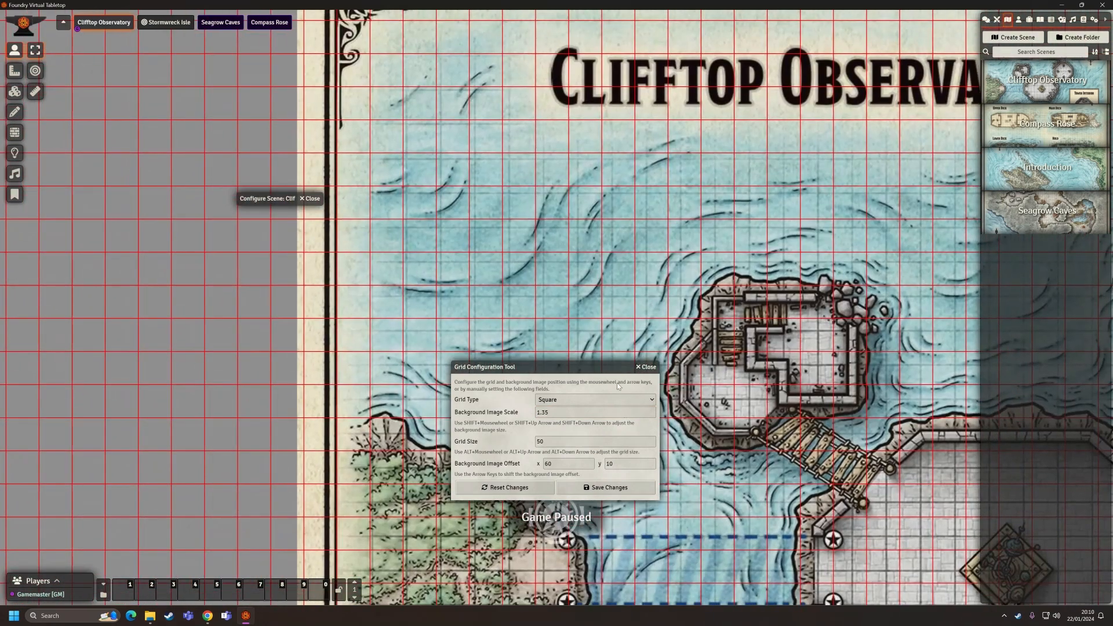
pyautogui.press('Right')
pyautogui.press('Right')
pyautogui.press('Right')
pyautogui.press('Right')
pyautogui.press('Right')
pyautogui.press('Right')
pyautogui.press('Right')
pyautogui.press('Right')
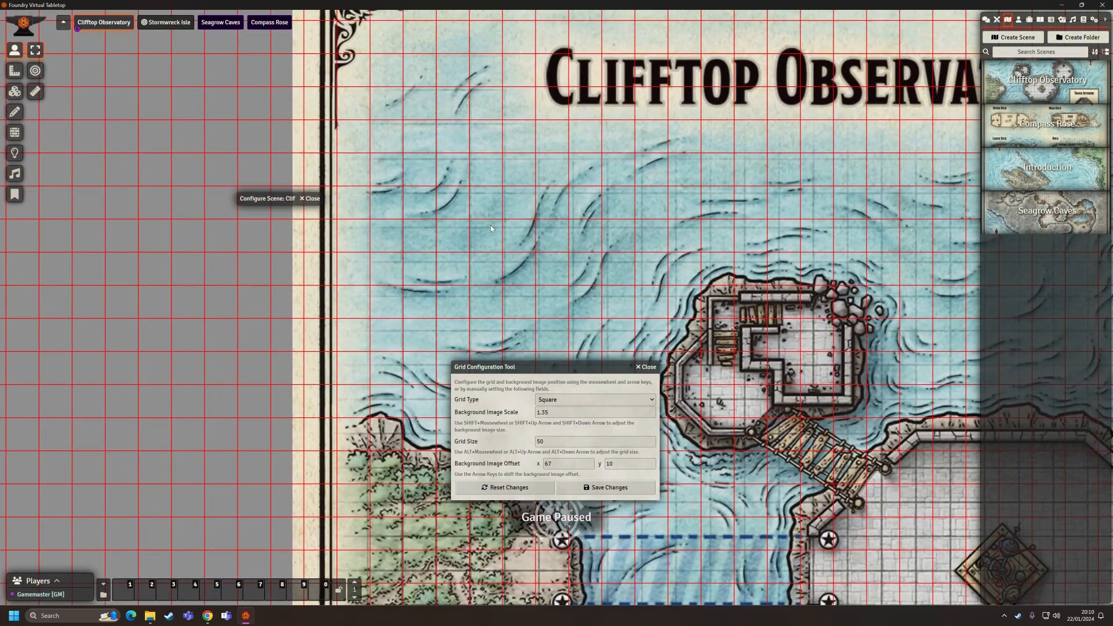
pyautogui.press('Down')
pyautogui.press('Down')
pyautogui.press('Down')
pyautogui.press('Down')
pyautogui.press('Down')
pyautogui.press('Down')
pyautogui.press('Down')
pyautogui.press('Down')
pyautogui.press('Down')
pyautogui.press('Down')
pyautogui.press('Down')
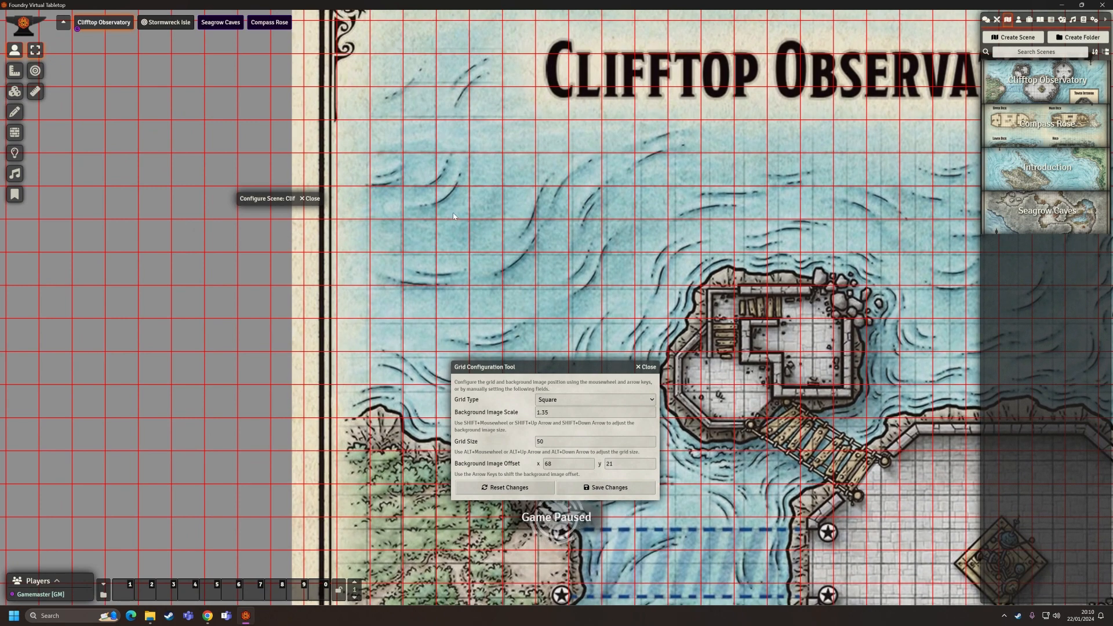
pyautogui.scroll(5, 453, 216)
pyautogui.press('Right')
pyautogui.press('Right')
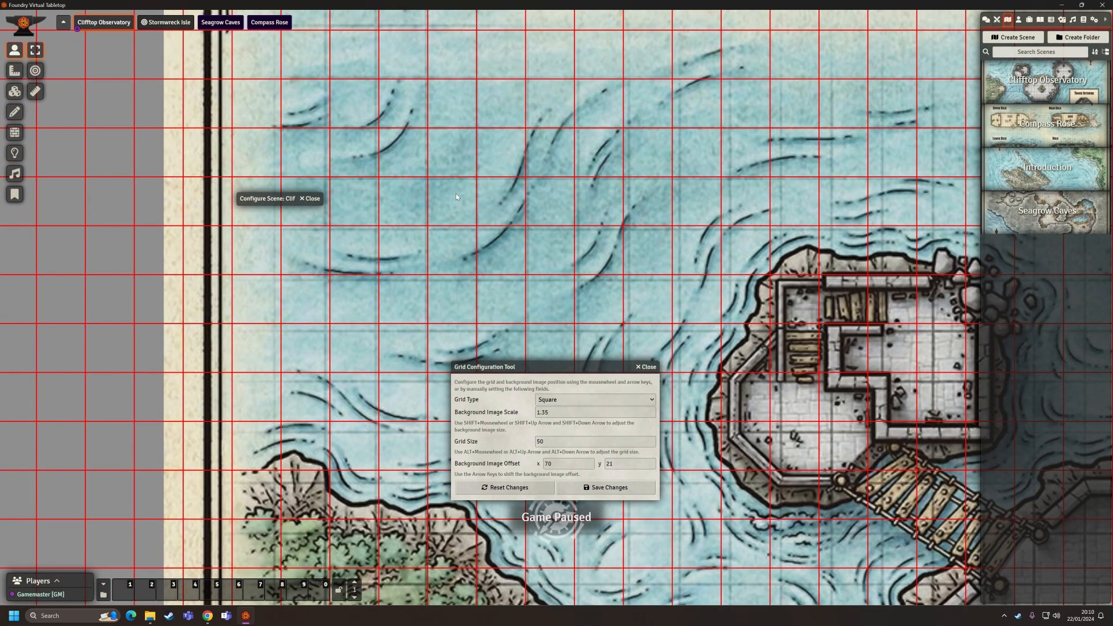
pyautogui.press('Left')
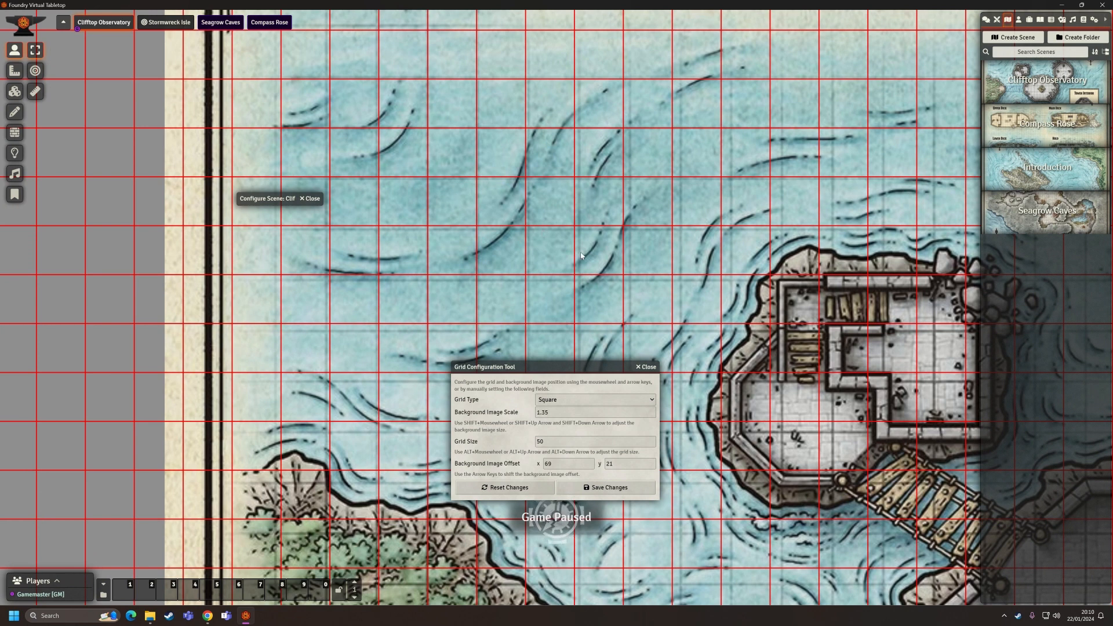
# Fine-tune the background image scale to 1.346.
pyautogui.hotkey('shift', 'Up')
pyautogui.hotkey('shift', 'Up')
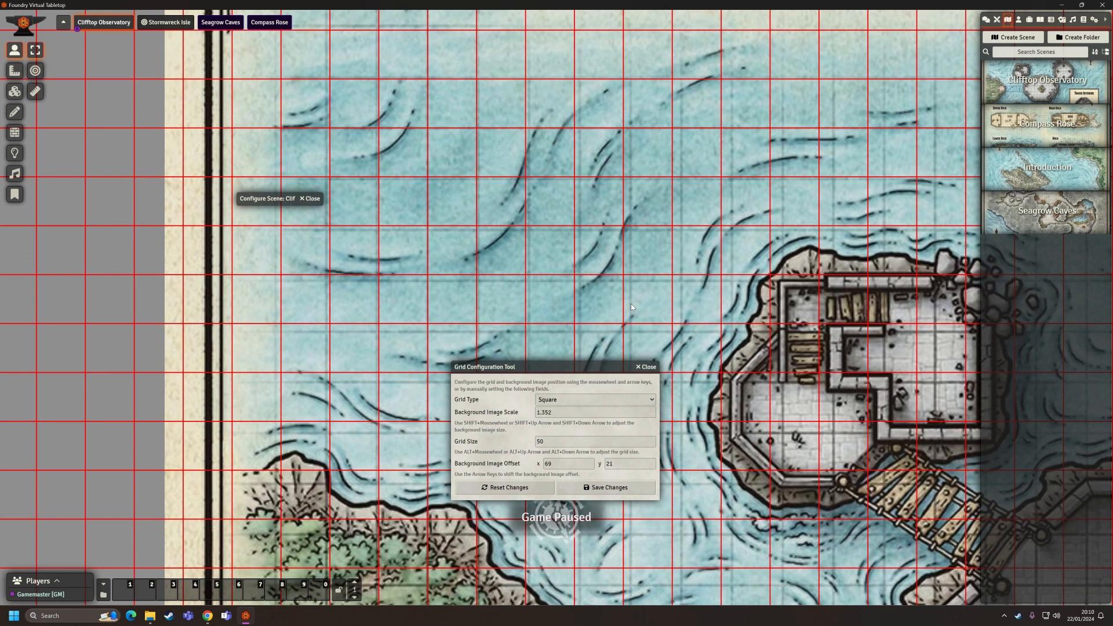
pyautogui.hotkey('shift', 'Down')
pyautogui.hotkey('shift', 'Down')
pyautogui.hotkey('shift', 'Down')
pyautogui.hotkey('shift', 'Down')
pyautogui.hotkey('shift', 'Down')
pyautogui.hotkey('shift', 'Down')
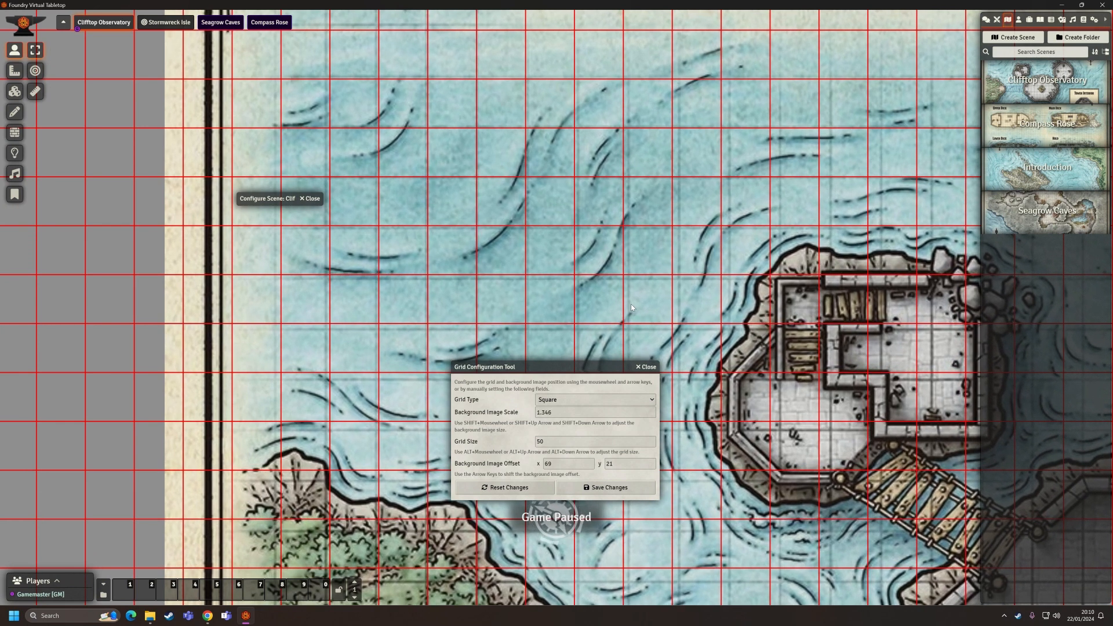
# Move the background image offset to x 73 and y 23 and reduce its scale to 1.341.
pyautogui.press('Right')
pyautogui.press('Right')
pyautogui.press('Right')
pyautogui.press('Right')
pyautogui.press('Down')
pyautogui.hotkey('shift', 'Down')
pyautogui.hotkey('shift', 'Down')
pyautogui.hotkey('shift', 'Down')
pyautogui.hotkey('shift', 'Down')
pyautogui.hotkey('shift', 'Down')
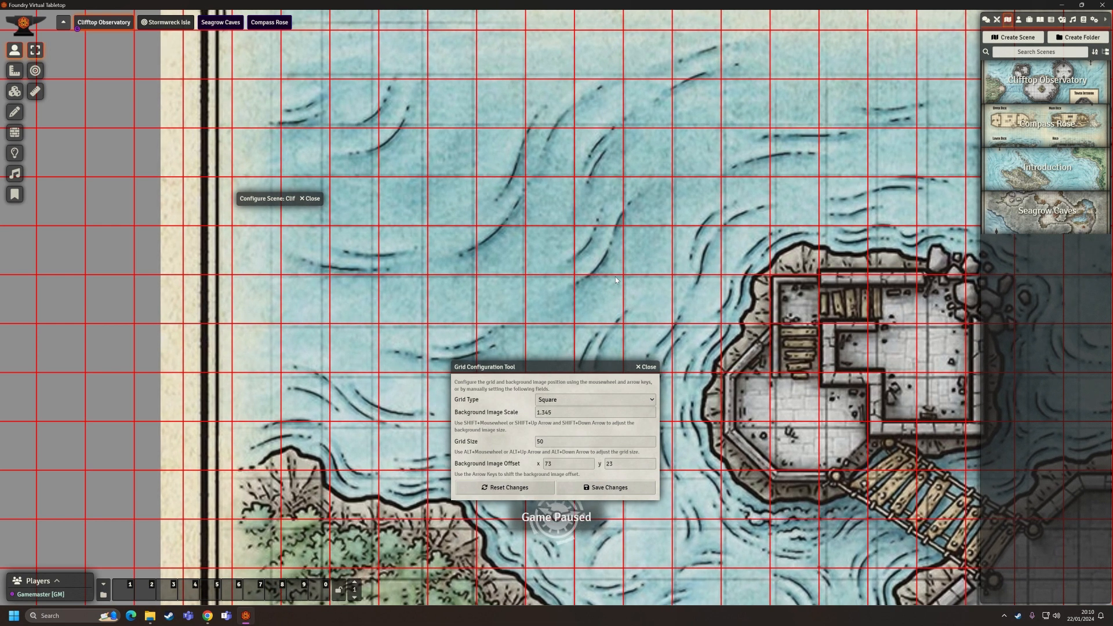
pyautogui.press('Down')
# Set the background image scale back to 1.30.
pyautogui.click(554, 412)
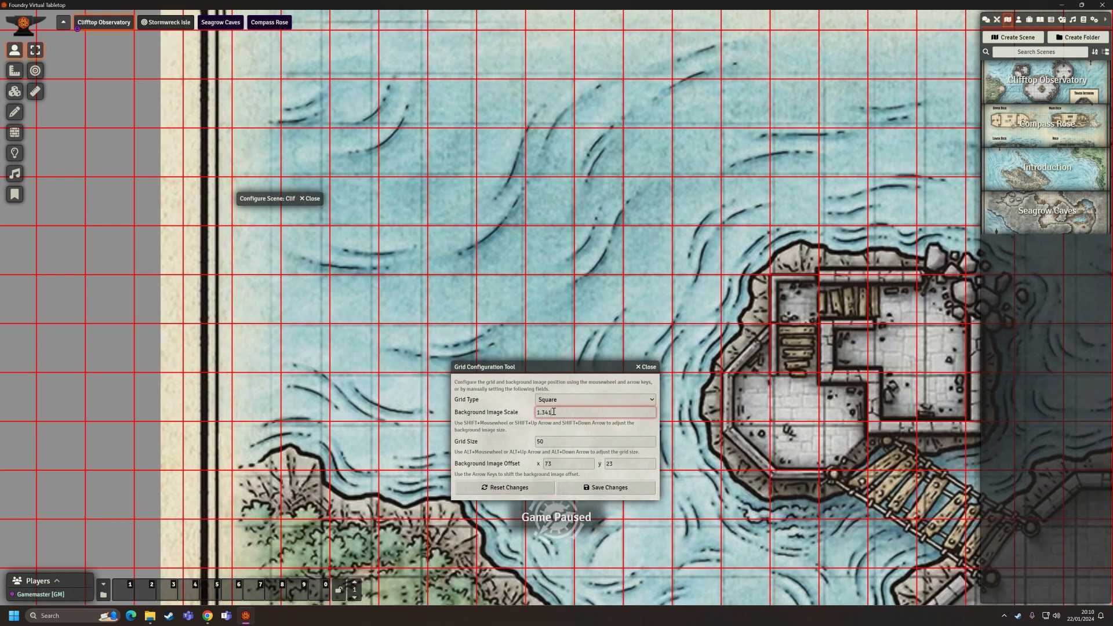
pyautogui.press('BackSpace')
pyautogui.write('0')
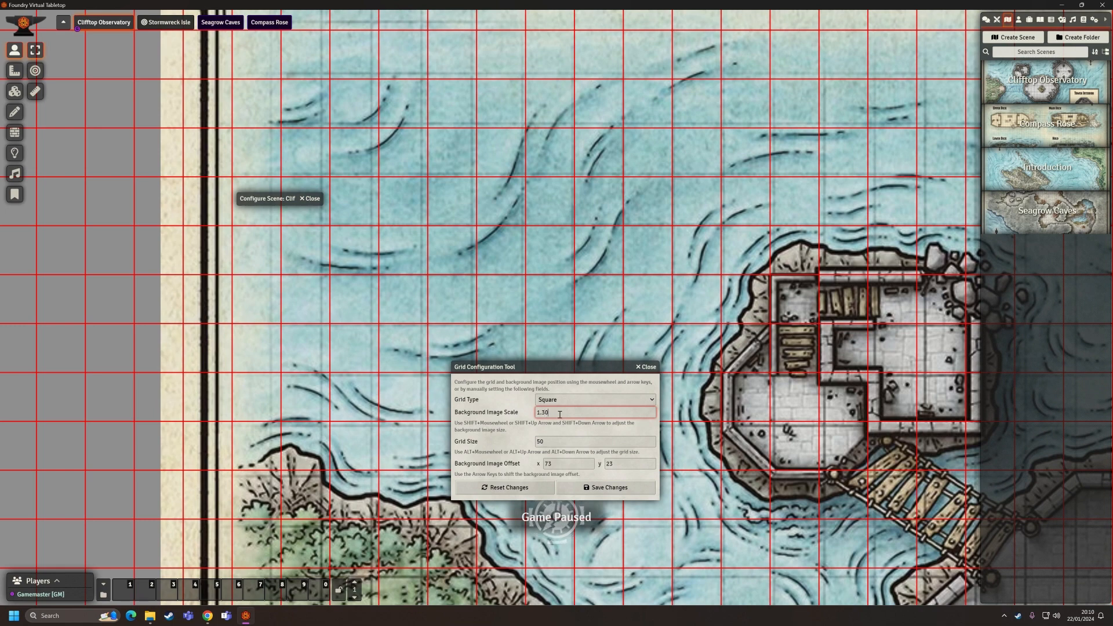
pyautogui.click(519, 428)
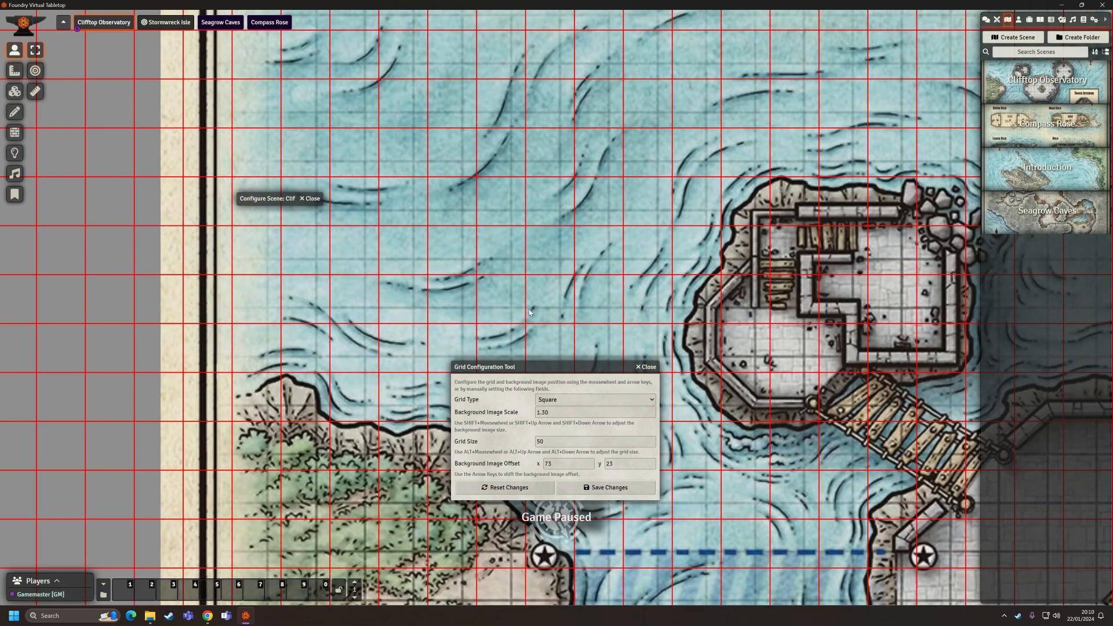
# Shift the background image offset to x 58 and y 7 so the printed squares meet the red grid lines.
pyautogui.press('Left')
pyautogui.press('Left')
pyautogui.press('Up')
pyautogui.press('Up')
pyautogui.press('Up')
pyautogui.press('Up')
pyautogui.press('Up')
pyautogui.press('Up')
pyautogui.press('Up')
pyautogui.press('Up')
pyautogui.press('Up')
pyautogui.press('Up')
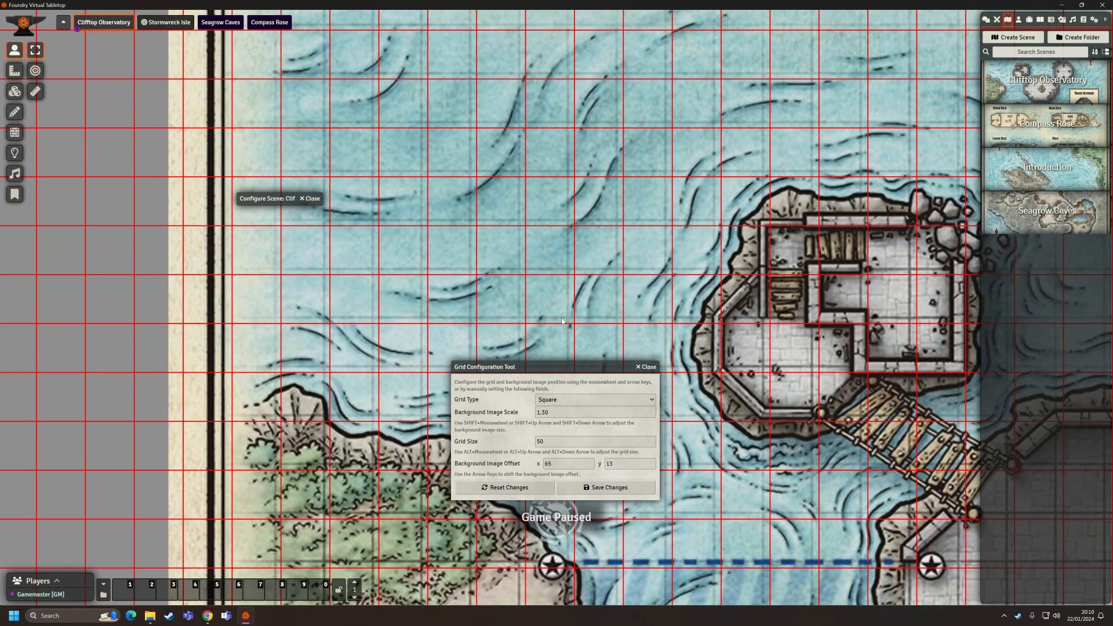
pyautogui.press('Left')
pyautogui.press('Left')
pyautogui.press('Left')
pyautogui.press('Left')
pyautogui.press('Left')
pyautogui.press('Left')
pyautogui.press('Left')
pyautogui.press('Left')
pyautogui.press('Left')
pyautogui.press('Left')
pyautogui.press('Left')
pyautogui.press('Left')
pyautogui.press('Up')
pyautogui.press('Up')
pyautogui.press('Up')
pyautogui.press('Up')
pyautogui.press('Up')
pyautogui.press('Up')
pyautogui.press('Left')
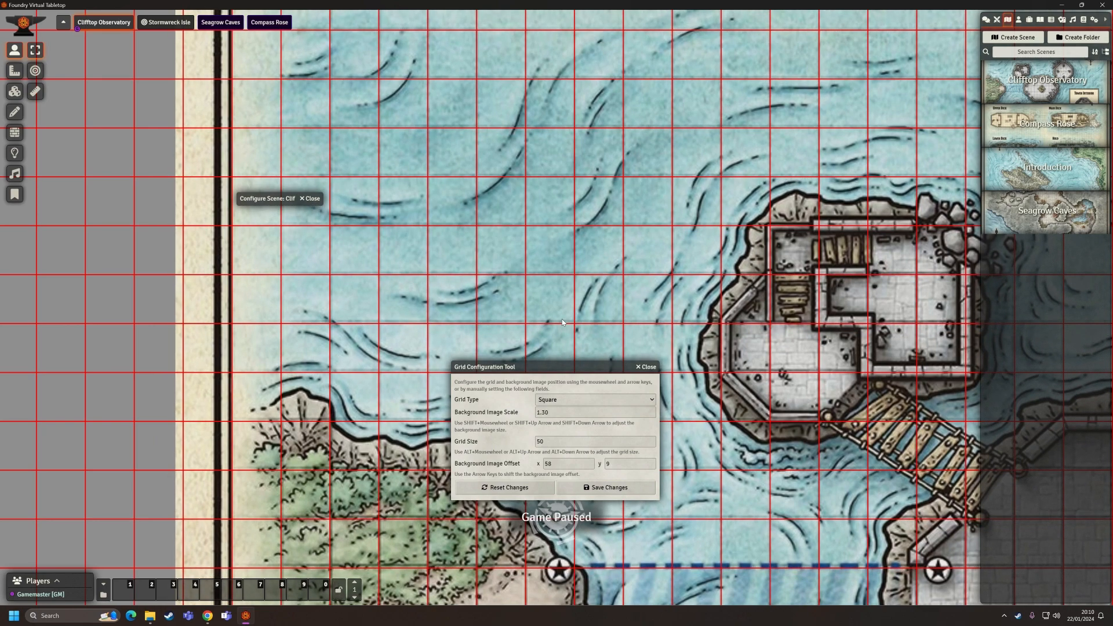
# Examine the grid alignment across the map, including the Tower Interior inset, the lower edge and the forested cliff.
pyautogui.scroll(-11, 755, 340)
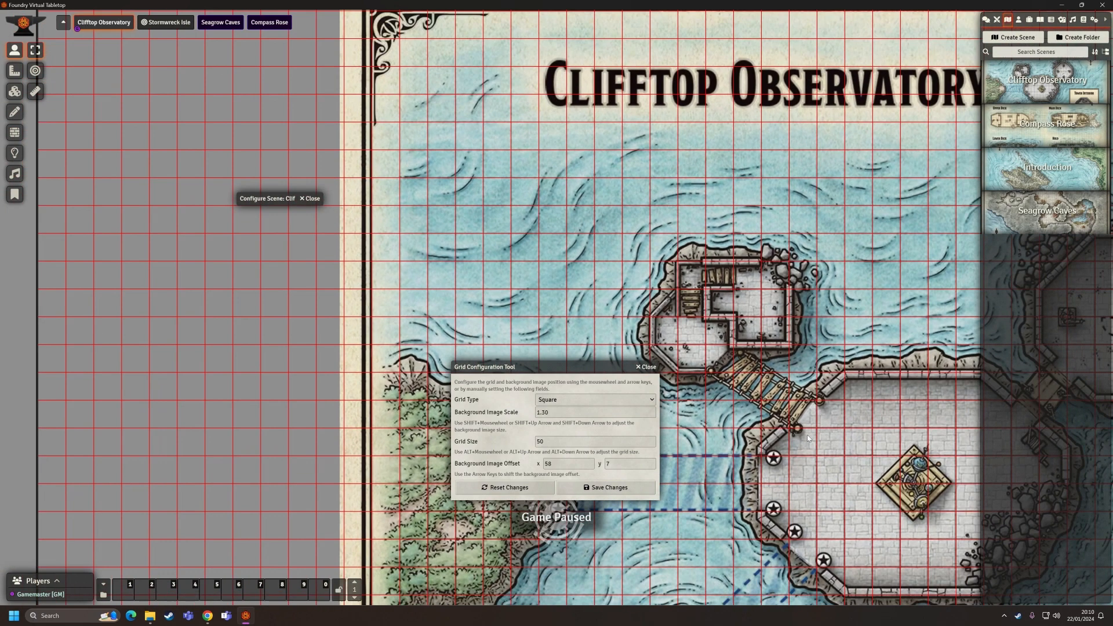
pyautogui.moveTo(823, 432); pyautogui.dragTo(474, 159)
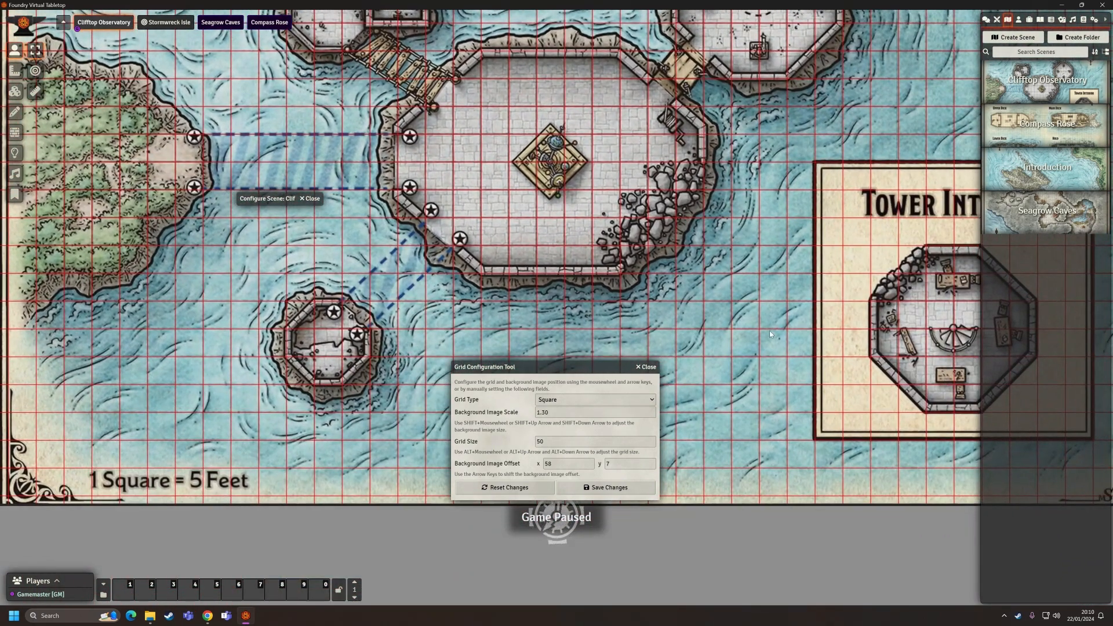
pyautogui.moveTo(765, 318); pyautogui.dragTo(490, 239)
pyautogui.scroll(12, 720, 247)
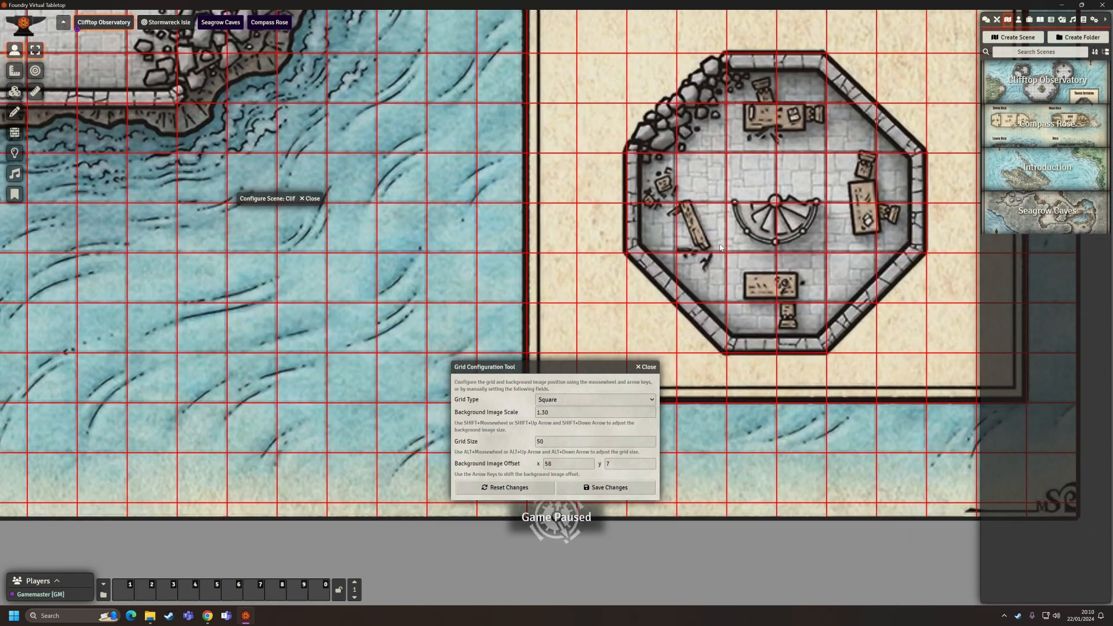
pyautogui.scroll(-12, 437, 111)
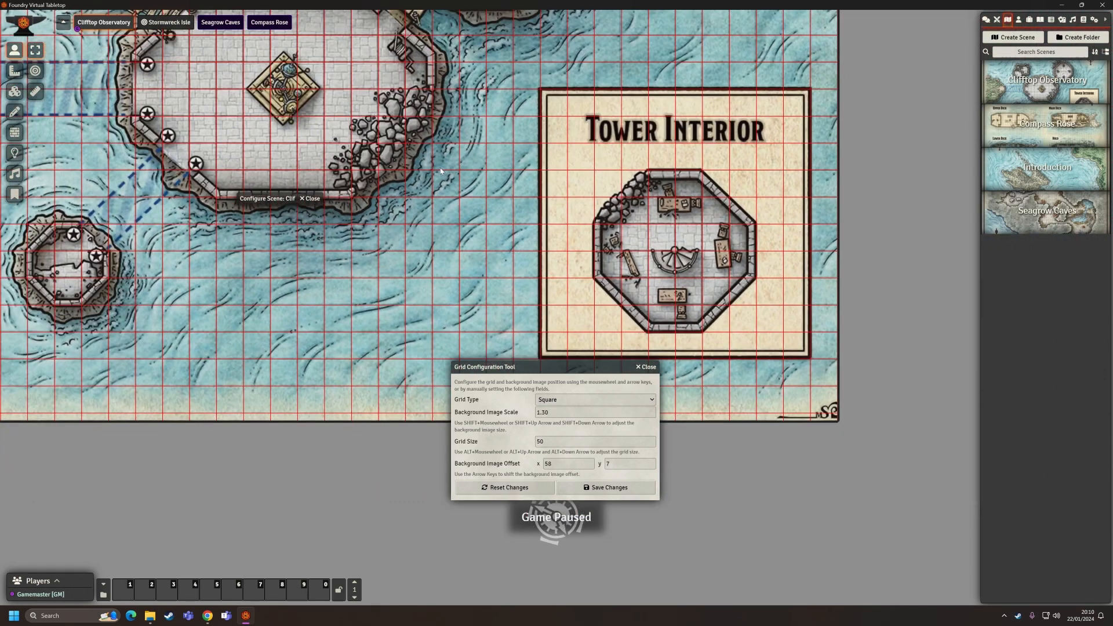
pyautogui.moveTo(440, 168); pyautogui.dragTo(662, 282)
pyautogui.moveTo(798, 326); pyautogui.dragTo(369, 168)
pyautogui.scroll(13, 371, 167)
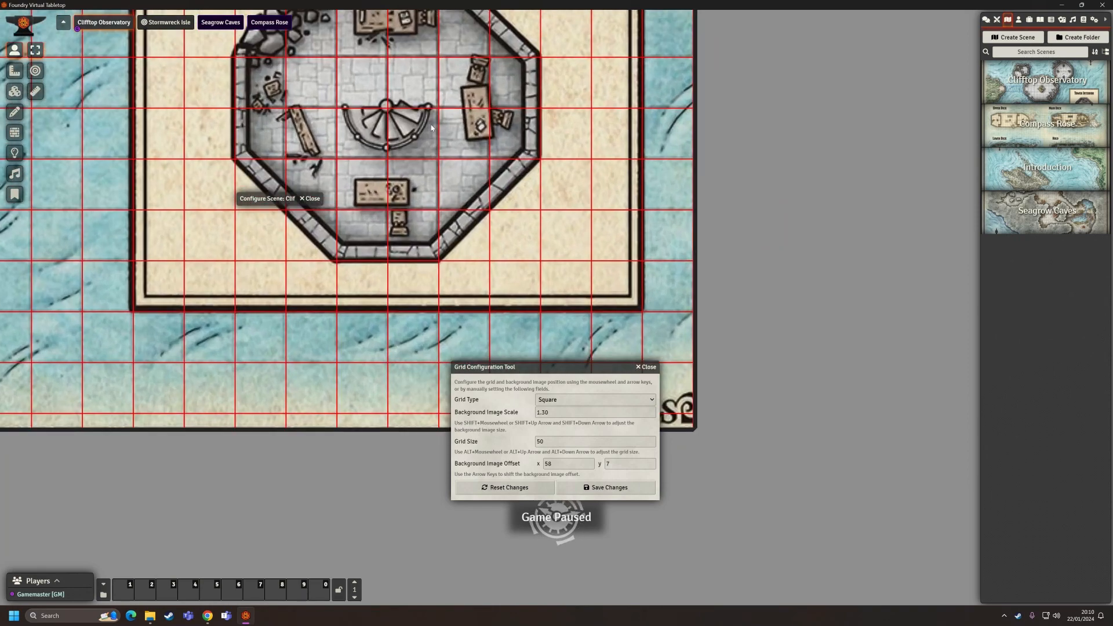
pyautogui.moveTo(431, 129); pyautogui.dragTo(680, 276)
pyautogui.scroll(5, 680, 262)
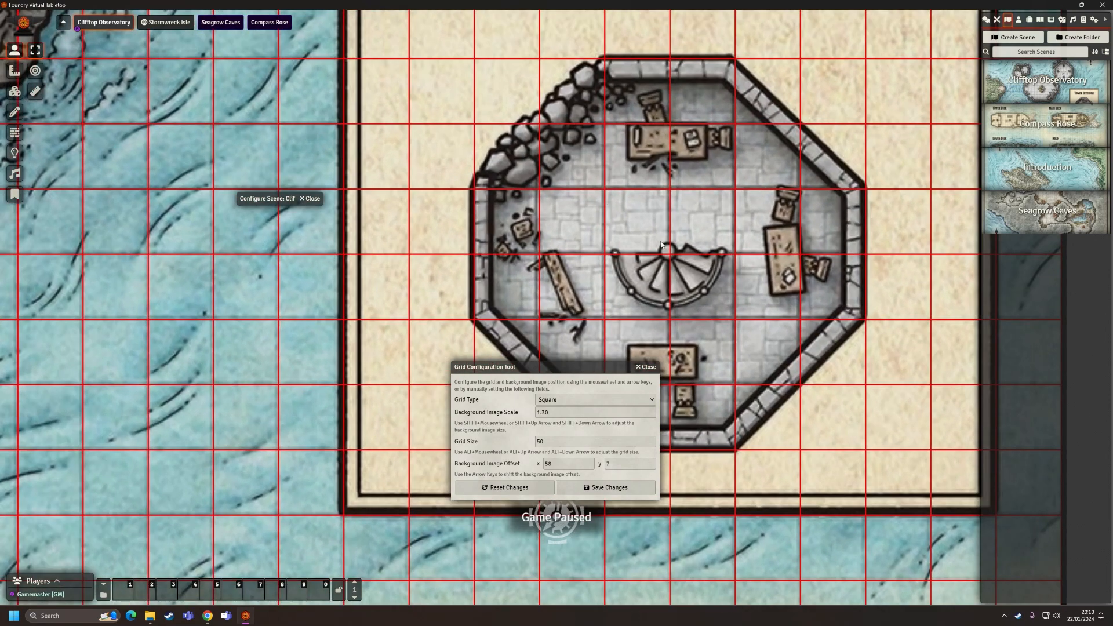
pyautogui.scroll(-20, 694, 203)
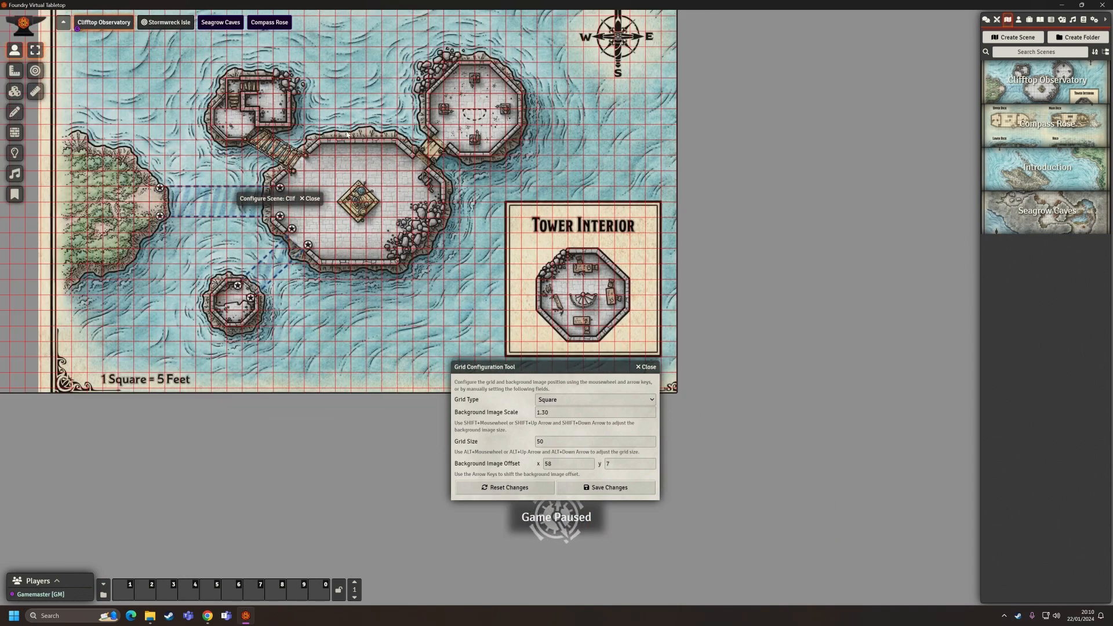
pyautogui.moveTo(325, 120); pyautogui.dragTo(609, 195)
pyautogui.scroll(16, 610, 197)
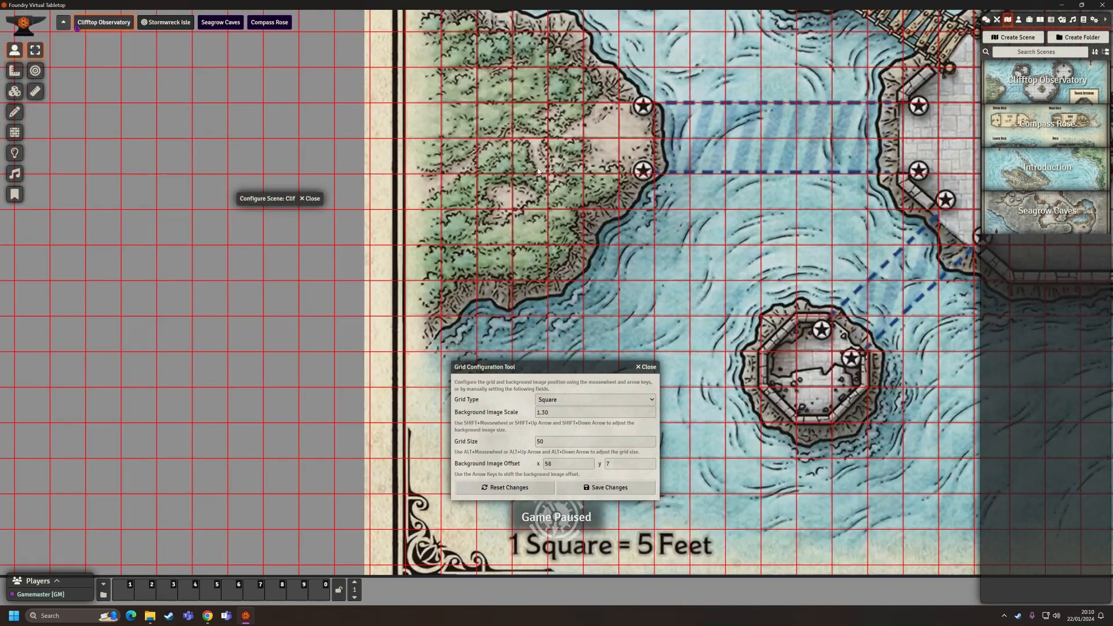
pyautogui.moveTo(538, 172); pyautogui.dragTo(575, 250)
pyautogui.scroll(7, 700, 204)
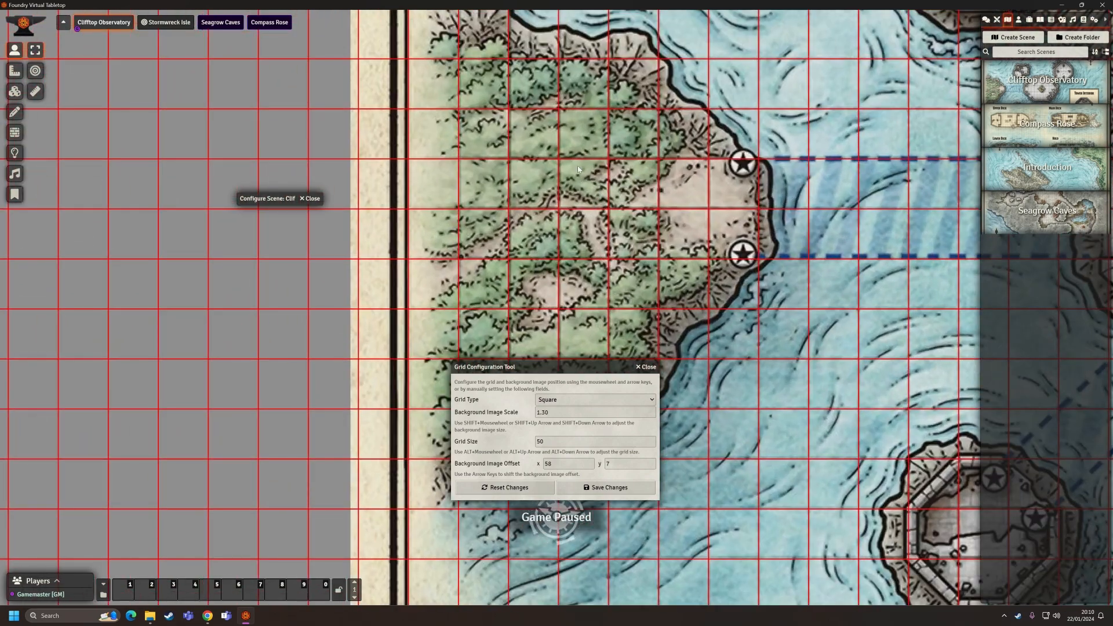
pyautogui.scroll(-6, 700, 204)
pyautogui.scroll(-9, 699, 204)
pyautogui.moveTo(700, 204); pyautogui.dragTo(410, 250)
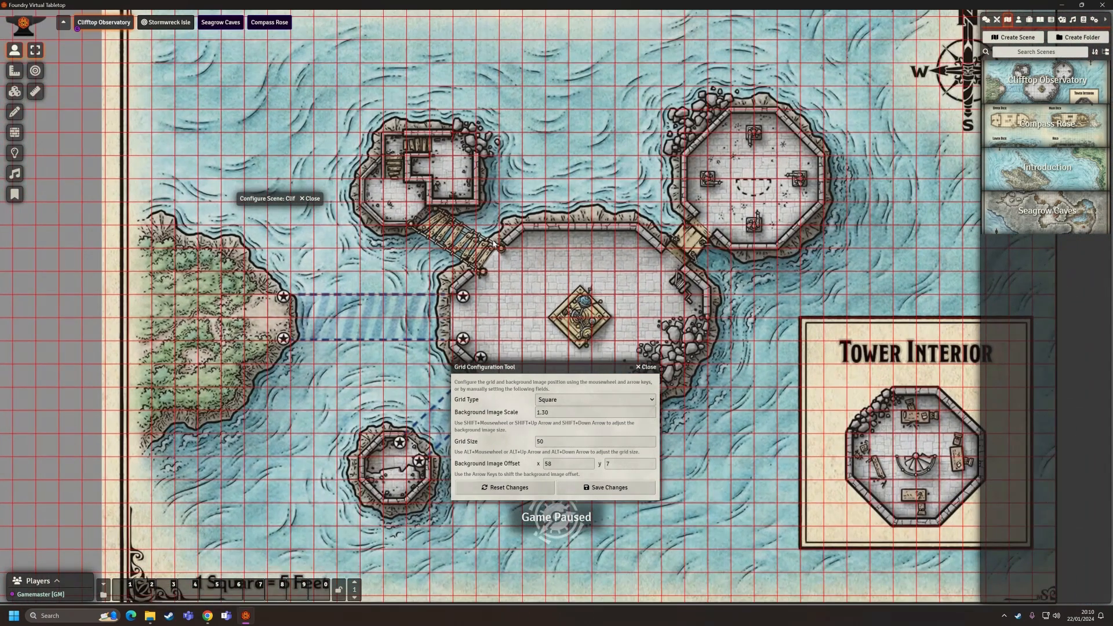
# Save the grid configuration, accept the scene dimension change, and move the scene configuration window off the northwest tower.
pyautogui.click(587, 487)
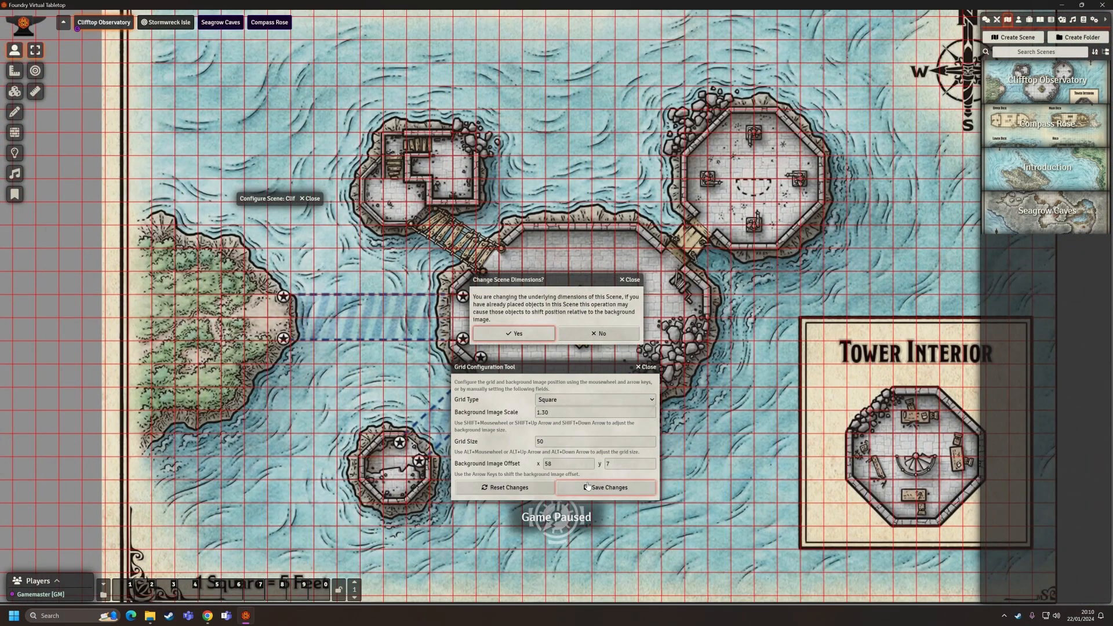
pyautogui.click(514, 334)
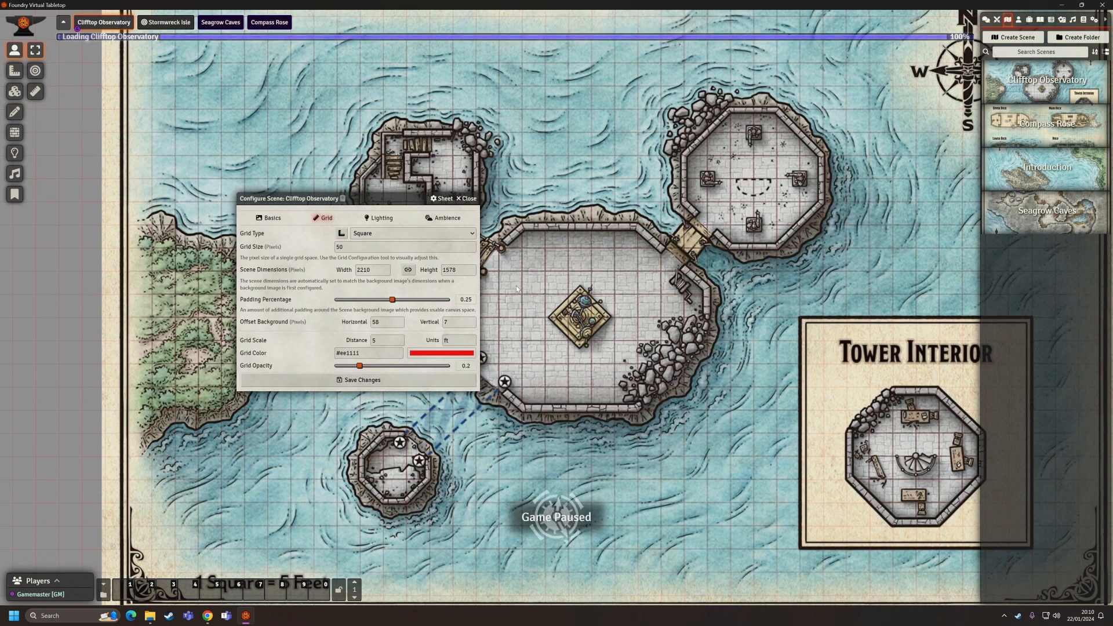
pyautogui.moveTo(395, 202); pyautogui.dragTo(665, 276)
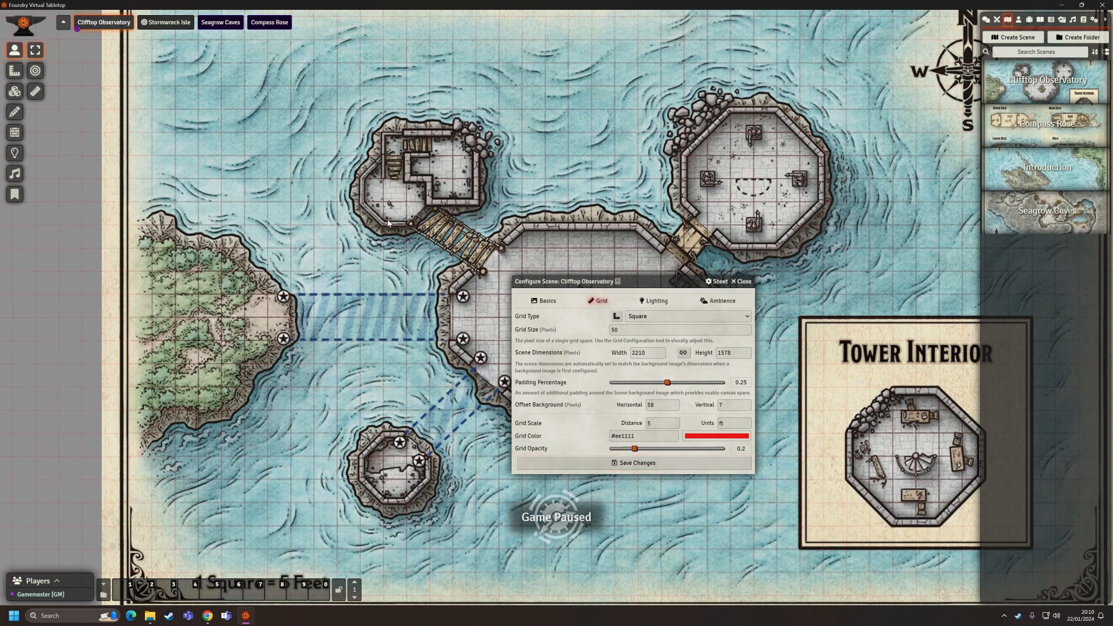
# Set the Clifftop Observatory scene's grid opacity to 0 and save the scene configuration.
pyautogui.moveTo(635, 449); pyautogui.dragTo(566, 440)
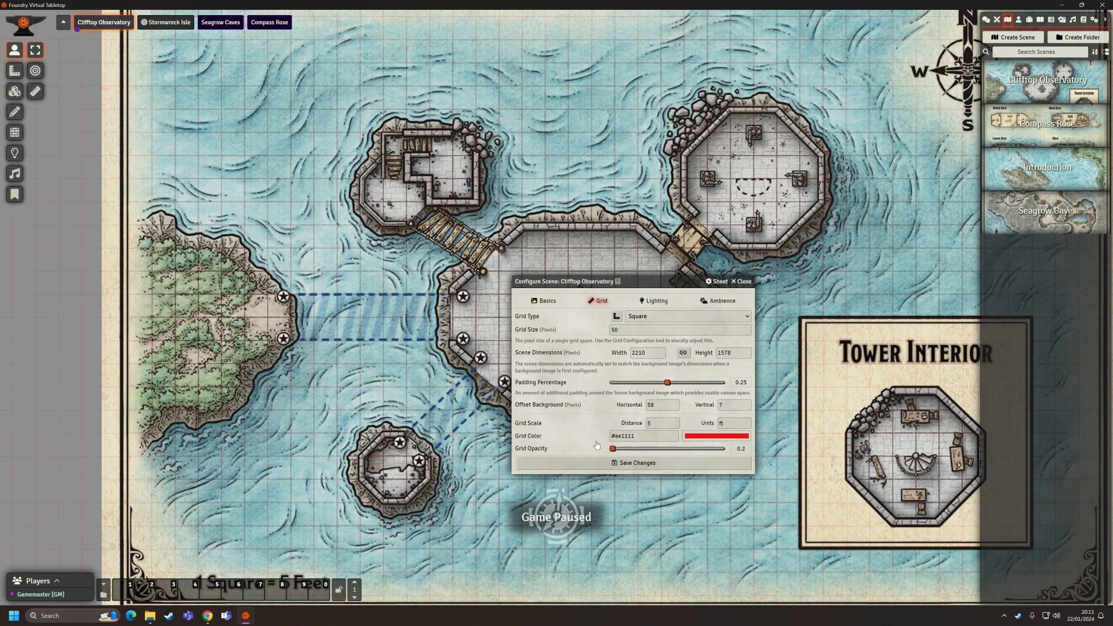
pyautogui.click(619, 464)
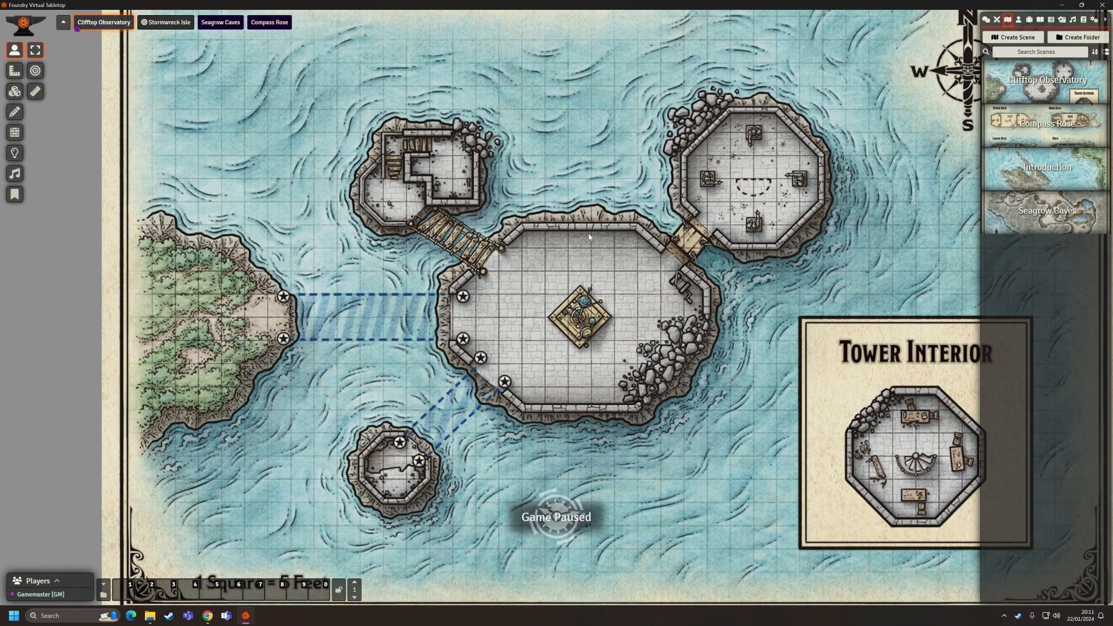
# Review the Clifftop Observatory scene's basics, grid, lighting and ambience settings, including the available scene playlists.
pyautogui.rightClick(1042, 83)
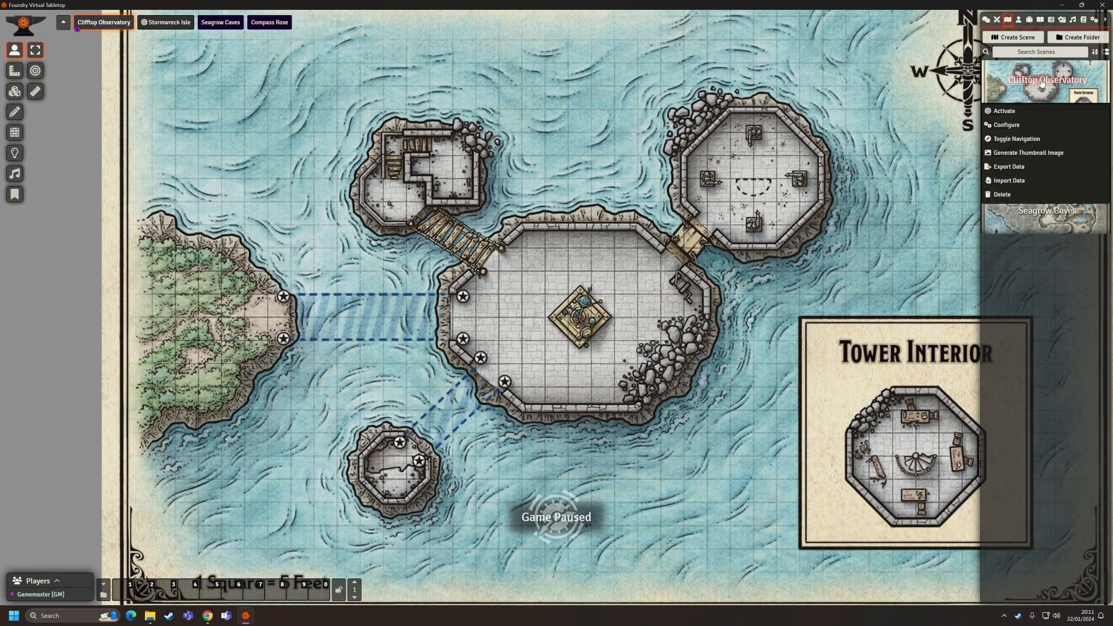
pyautogui.click(1006, 125)
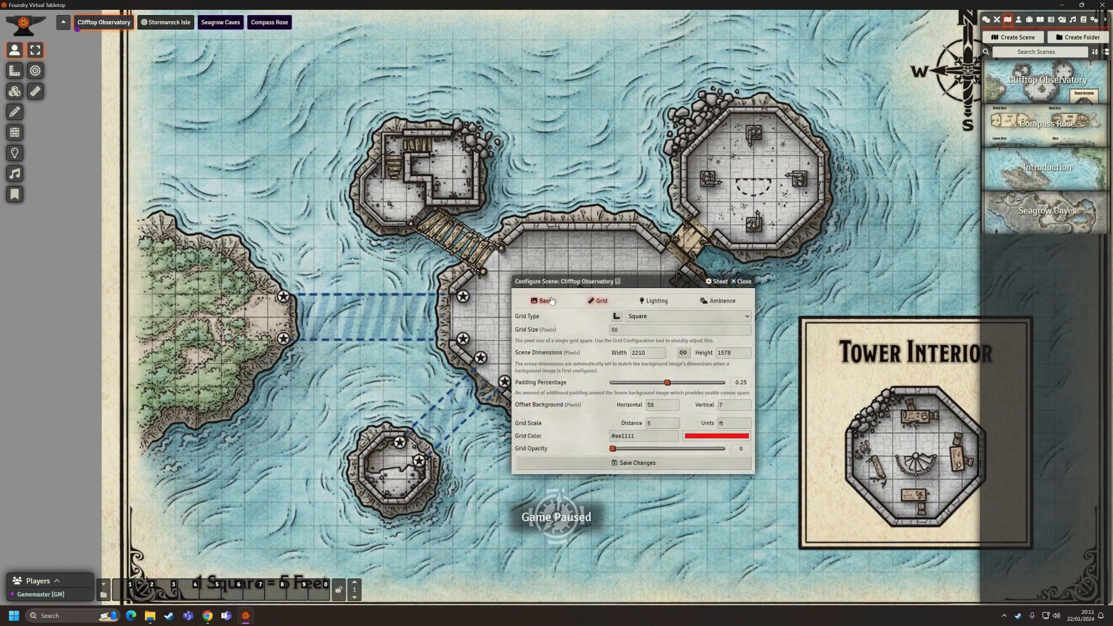
pyautogui.click(548, 301)
pyautogui.click(601, 300)
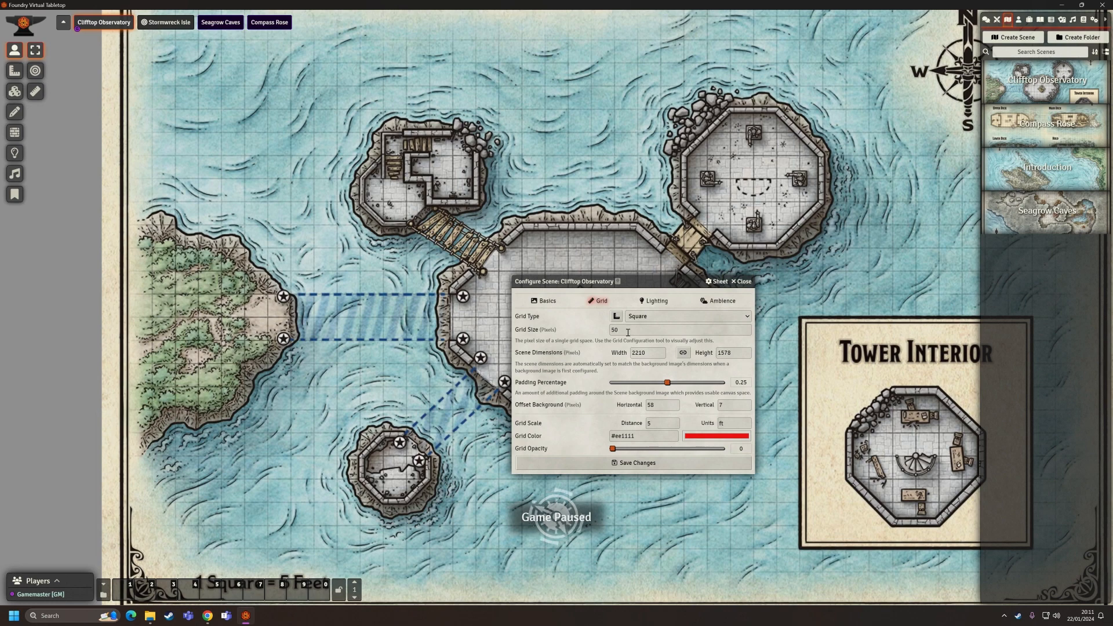
pyautogui.click(654, 305)
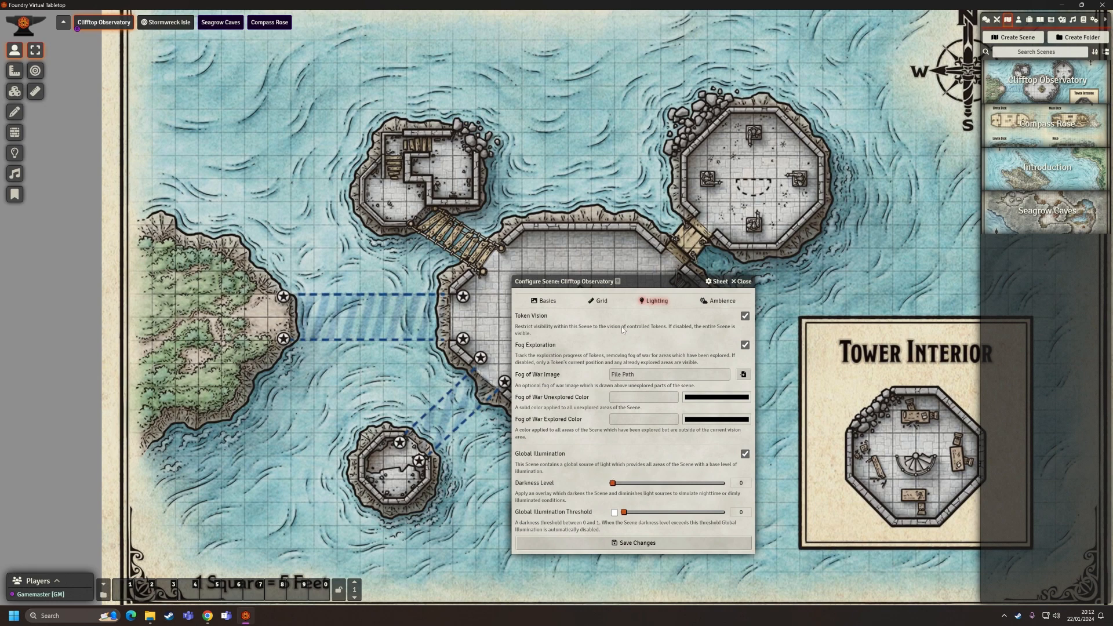
pyautogui.click(719, 301)
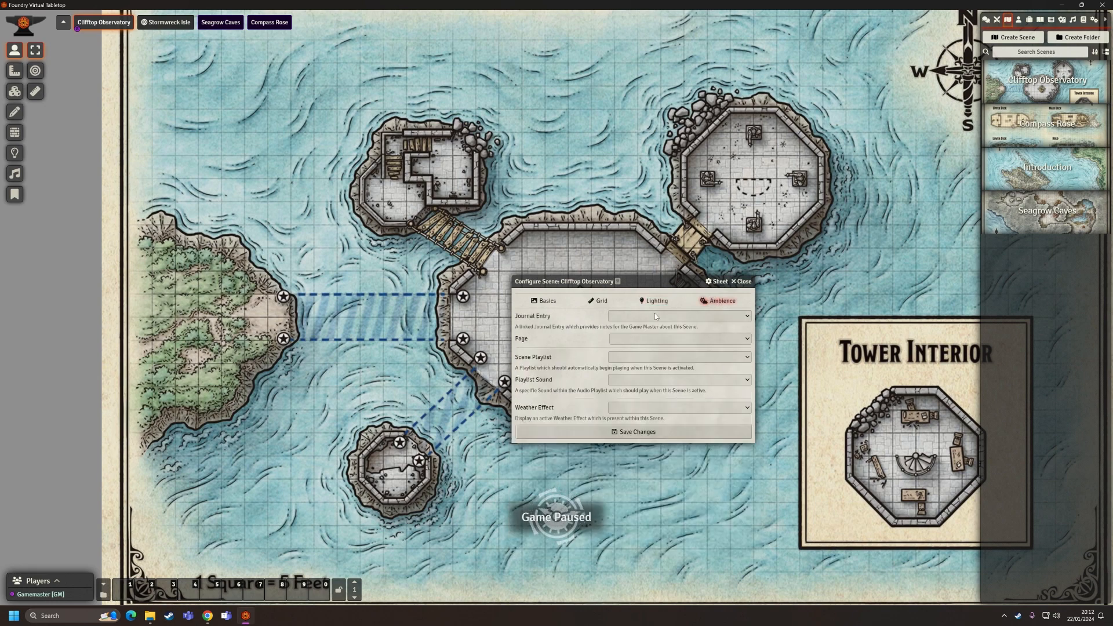
pyautogui.click(634, 357)
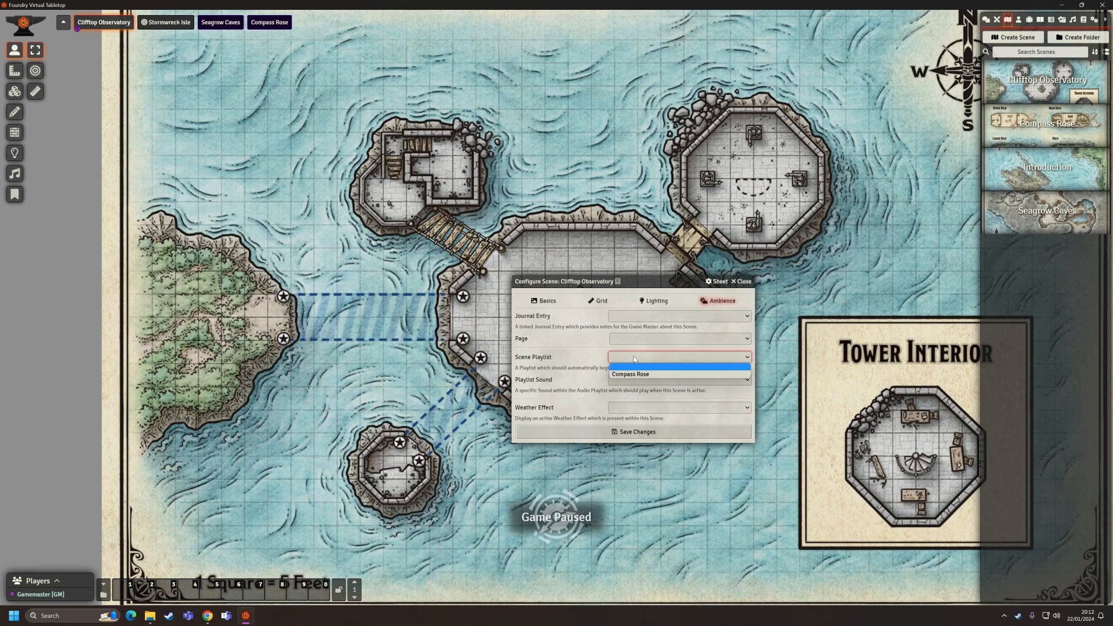
pyautogui.click(589, 354)
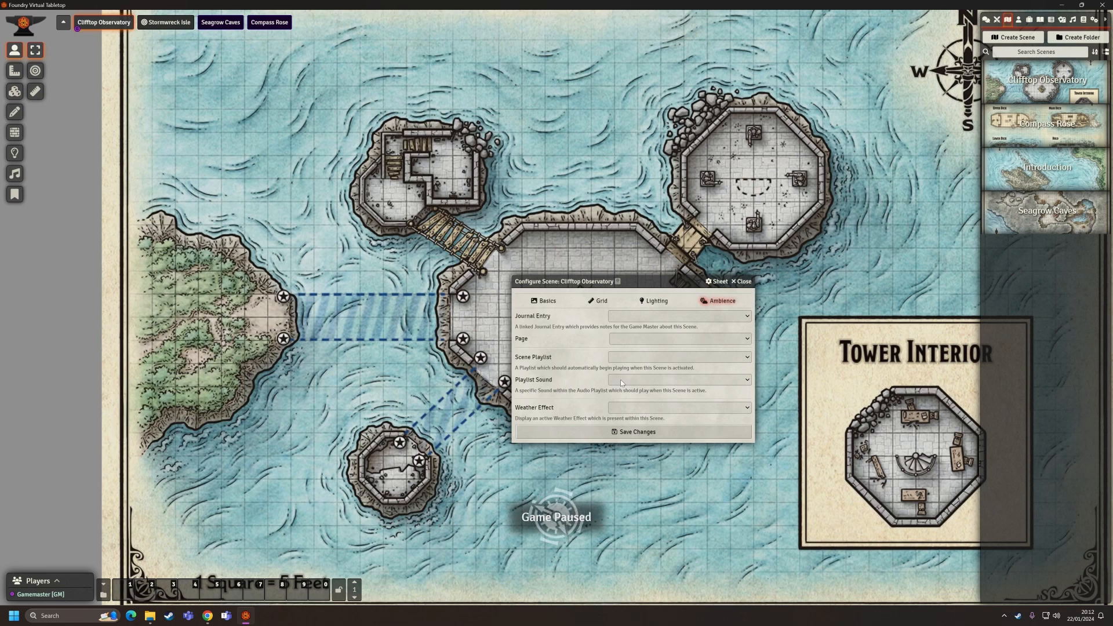
# Set the Clifftop Observatory scene's weather effect to Rain Storm and save the change.
pyautogui.click(625, 408)
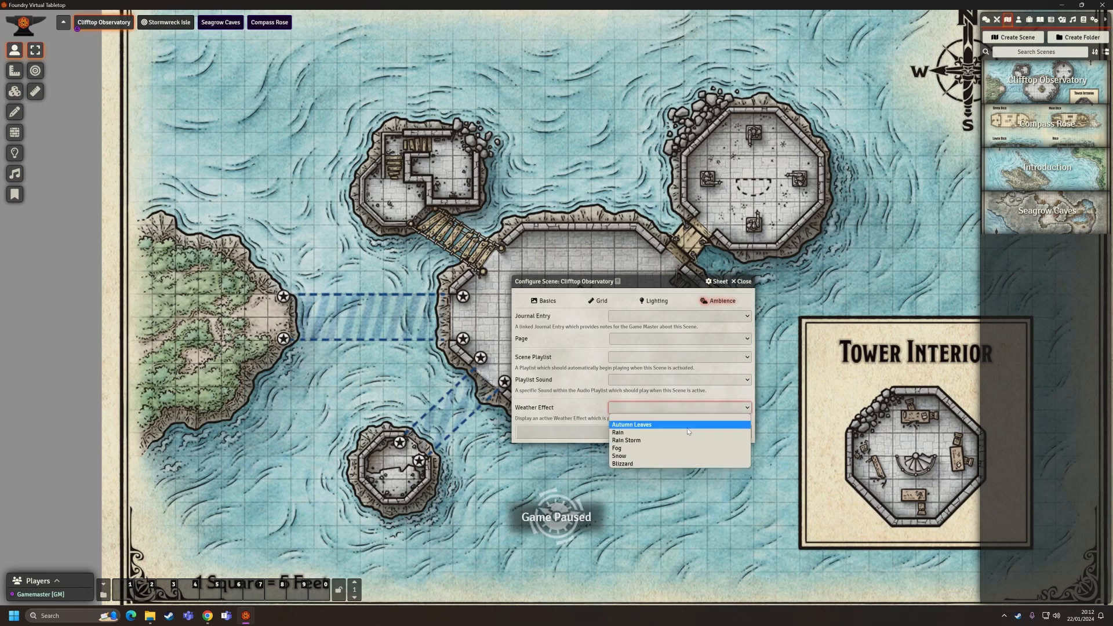
pyautogui.click(676, 440)
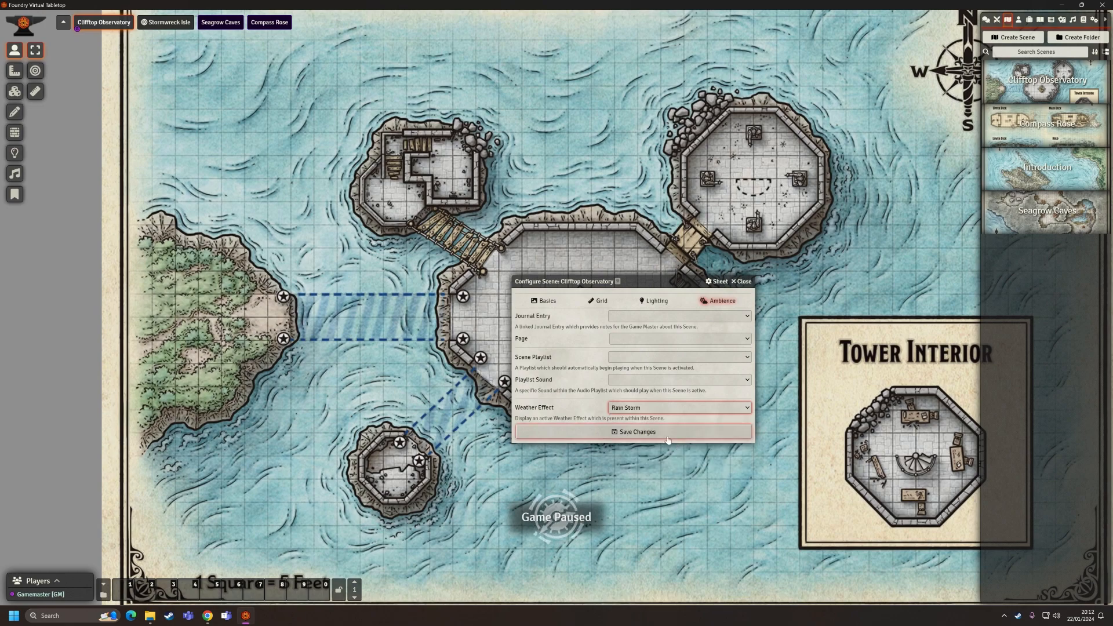
pyautogui.click(628, 433)
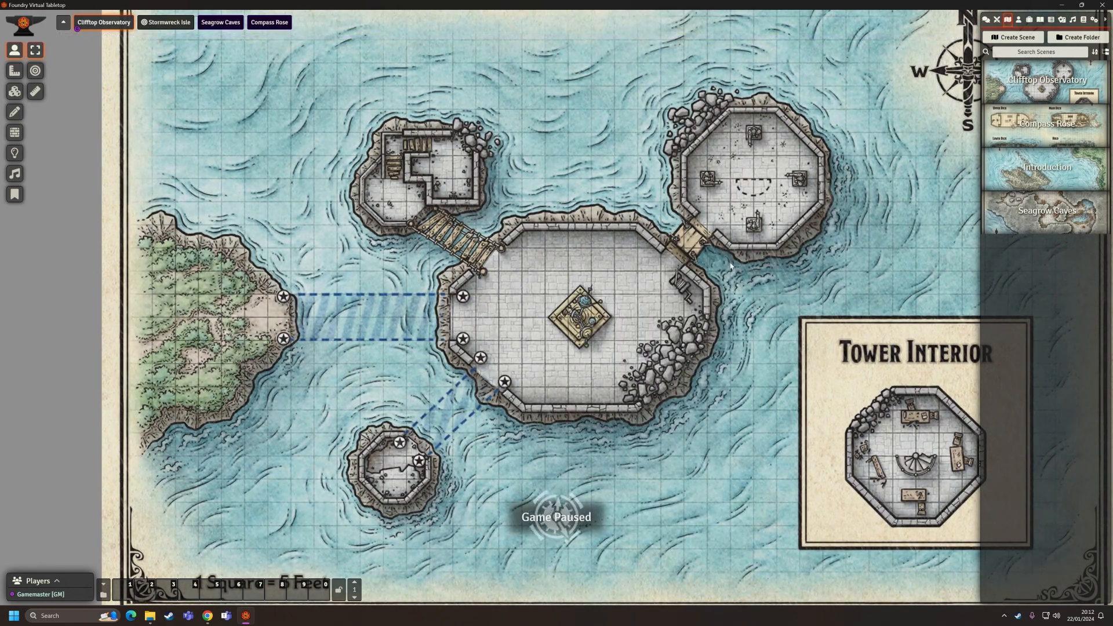
# Change the Clifftop Observatory scene's weather effect to Rain and save the configuration.
pyautogui.rightClick(1026, 88)
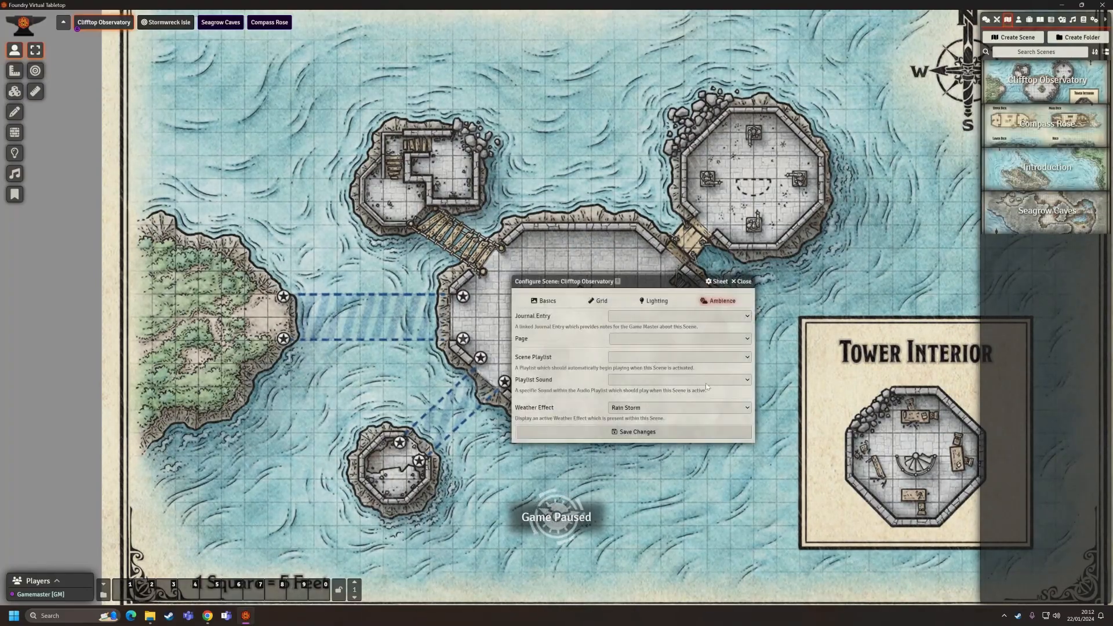
pyautogui.click(662, 407)
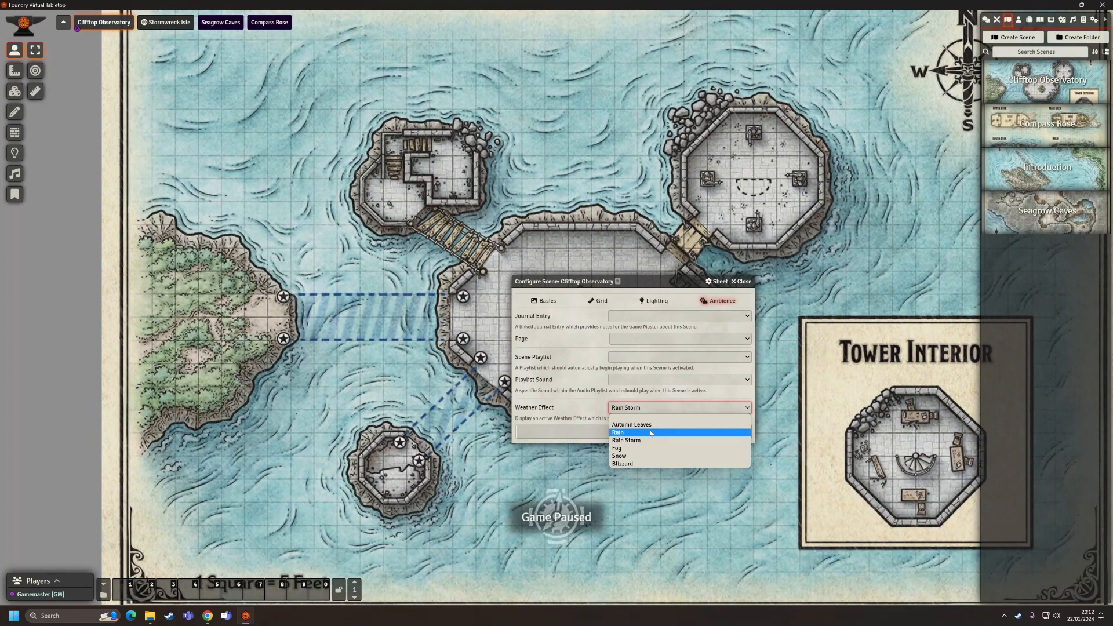
pyautogui.click(650, 432)
pyautogui.click(632, 434)
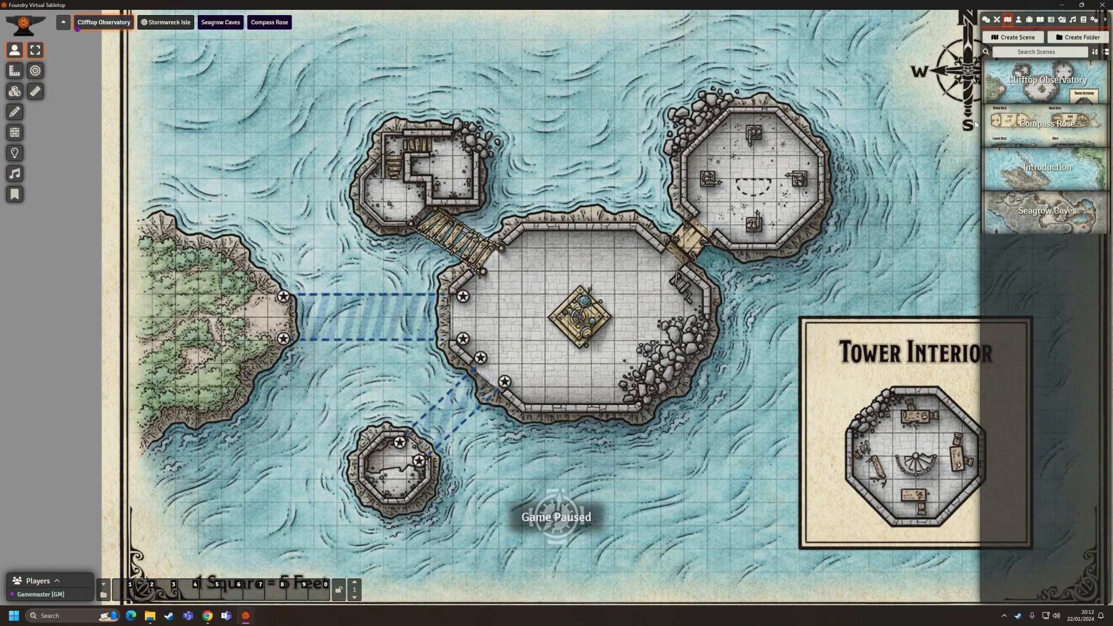
# Switch the Clifftop Observatory scene's weather effect to Fog and save it.
pyautogui.rightClick(1010, 90)
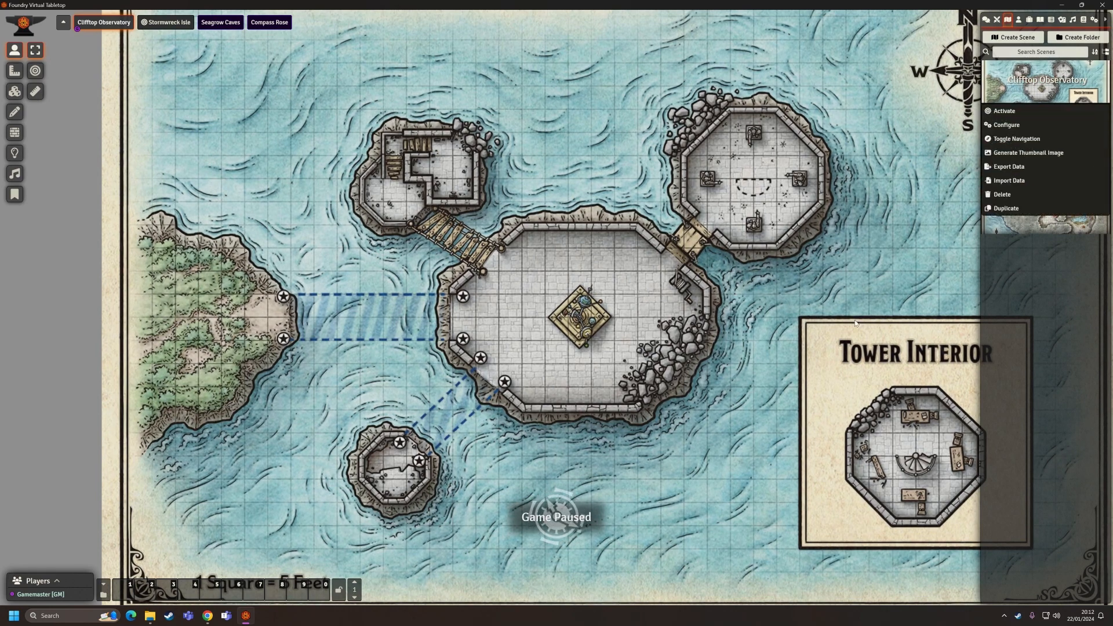
pyautogui.click(1003, 130)
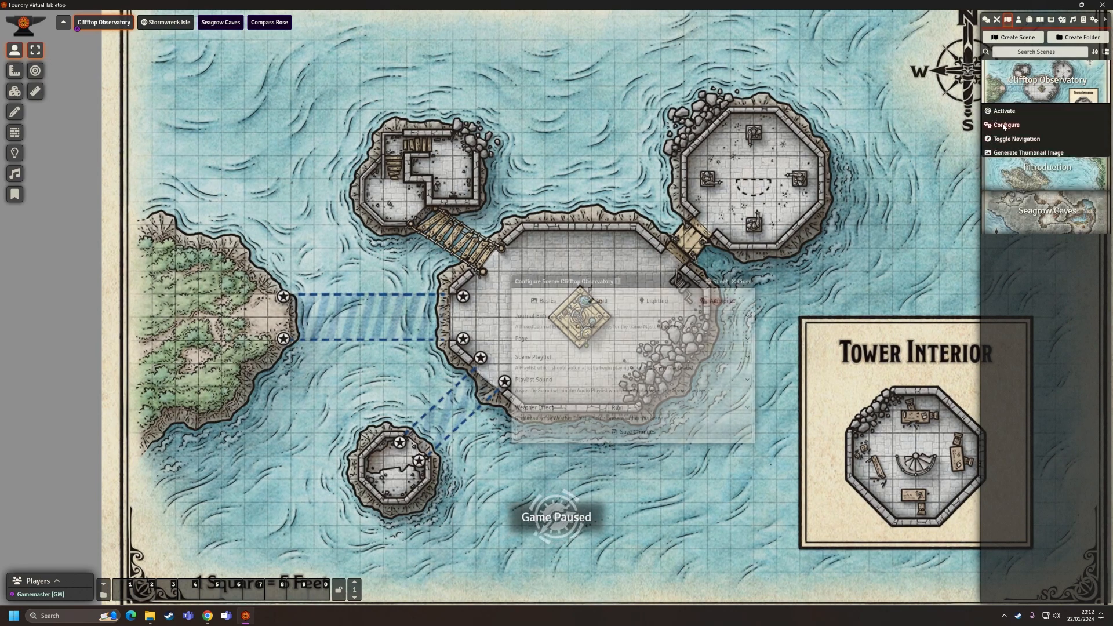
pyautogui.click(637, 405)
pyautogui.click(637, 448)
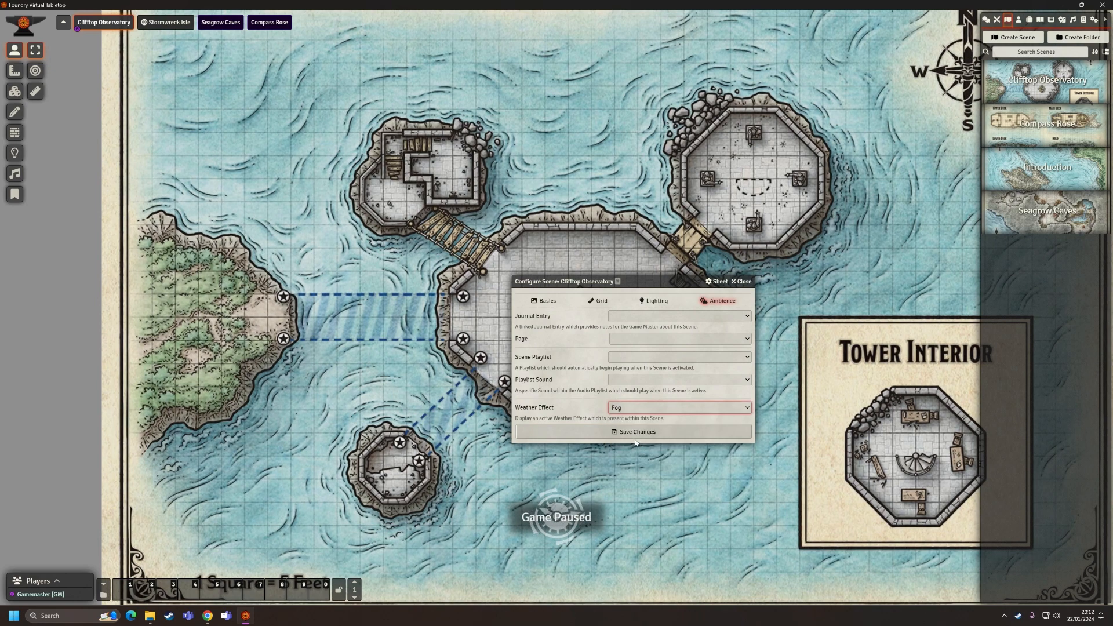
pyautogui.click(655, 432)
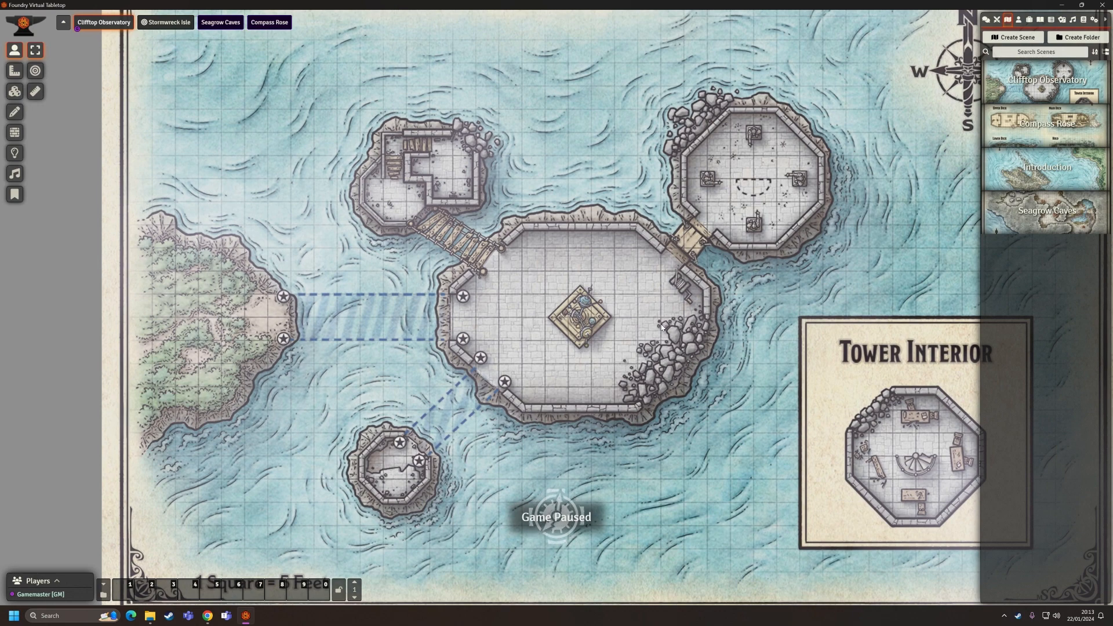
# Remove the Fog weather effect from the Clifftop Observatory scene and save the configuration.
pyautogui.rightClick(1028, 82)
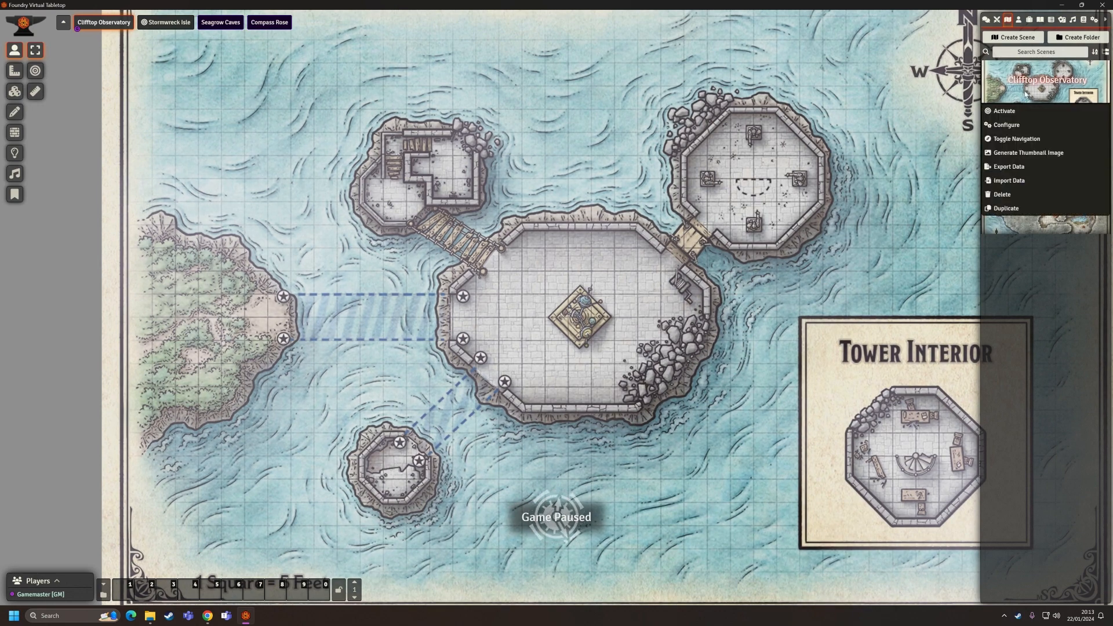
pyautogui.click(1006, 125)
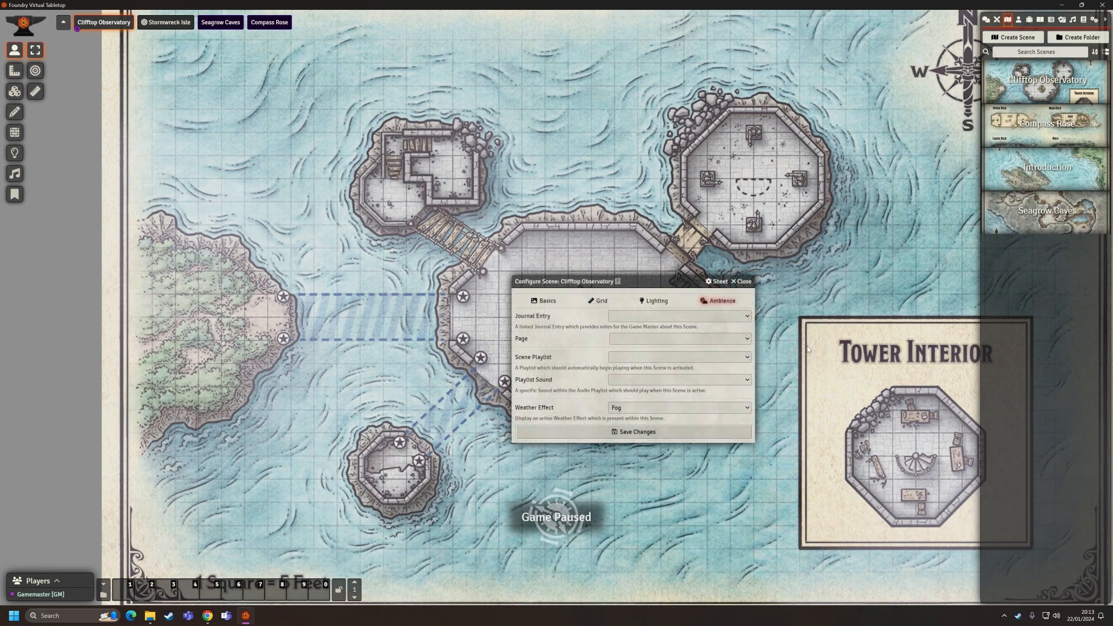
pyautogui.click(630, 408)
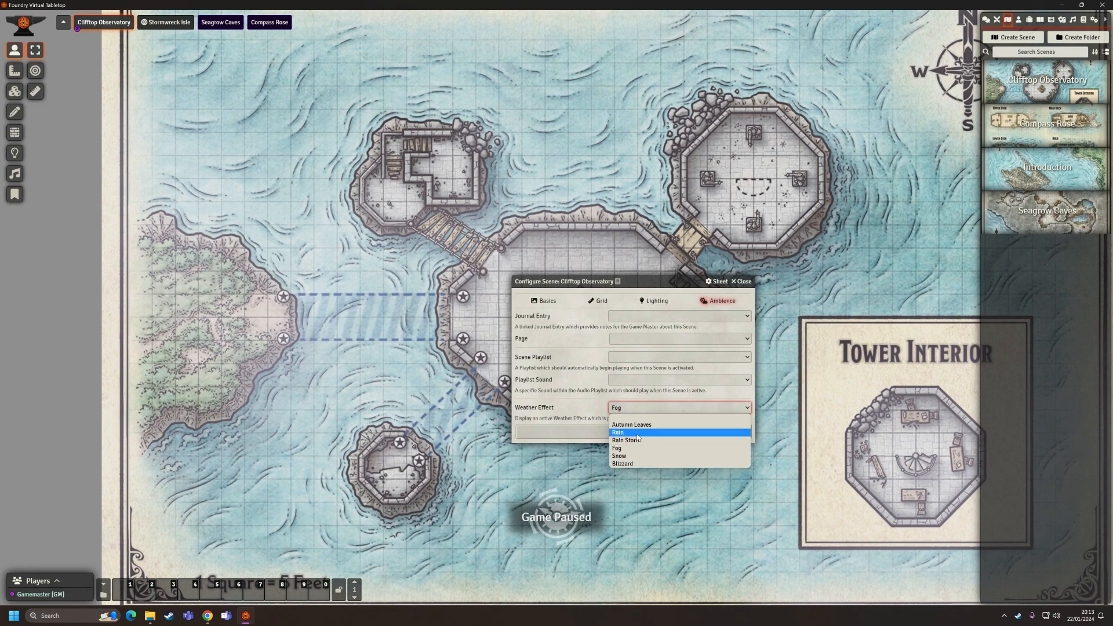
pyautogui.click(637, 438)
pyautogui.click(636, 435)
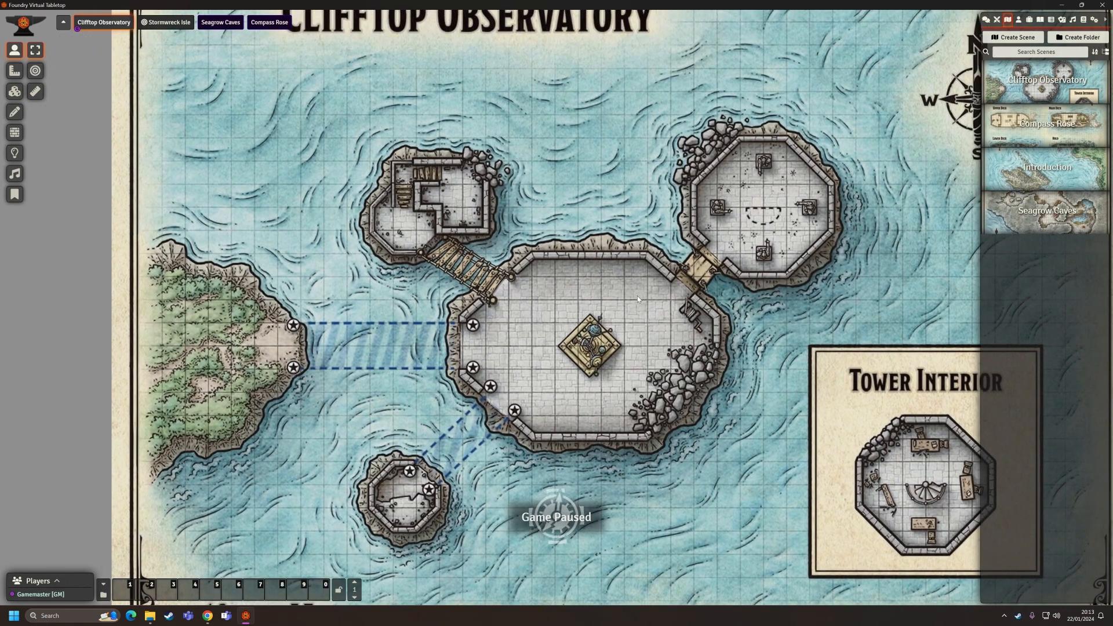
# Examine the map around the forested cliff, the dashed crossings and the small southern tower.
pyautogui.scroll(-10, 638, 313)
pyautogui.scroll(12, 636, 316)
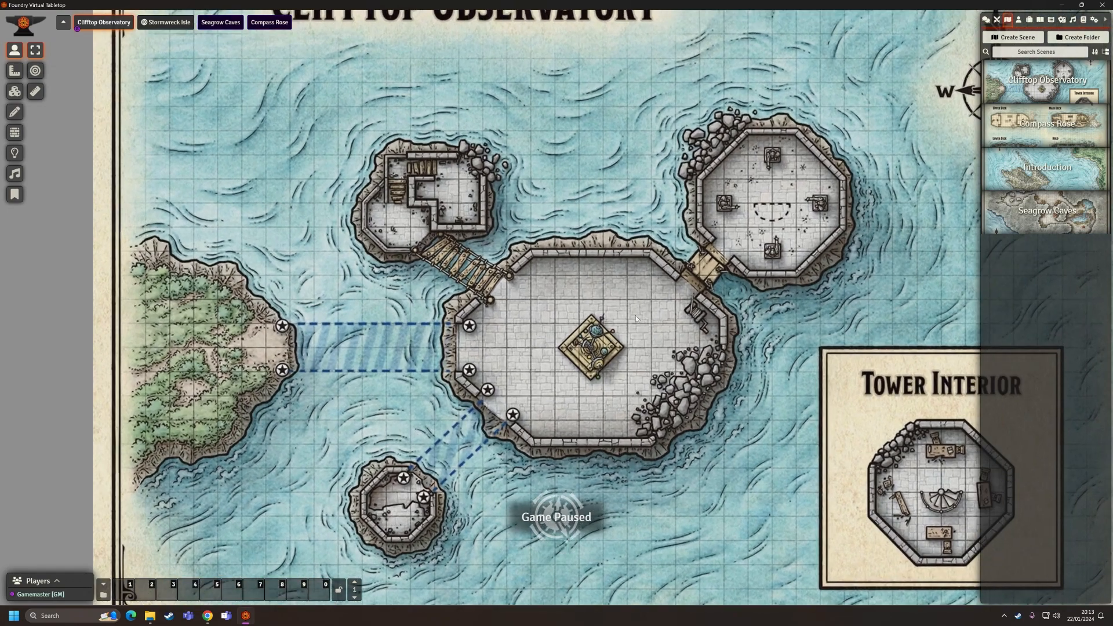
pyautogui.moveTo(520, 318); pyautogui.dragTo(654, 298)
pyautogui.scroll(2, 658, 322)
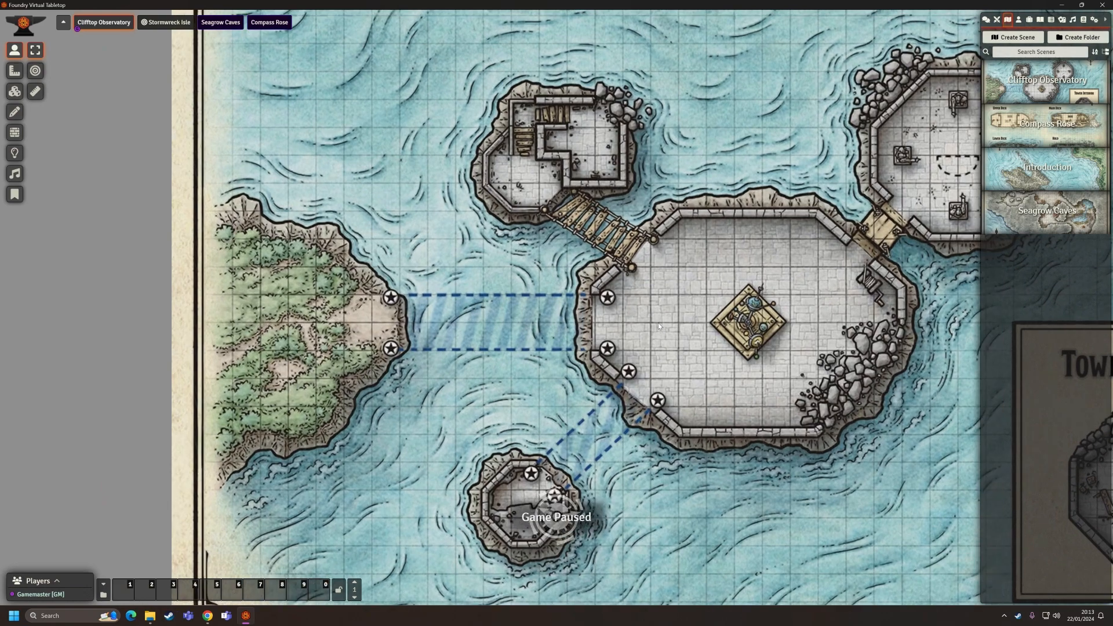
pyautogui.scroll(6, 597, 356)
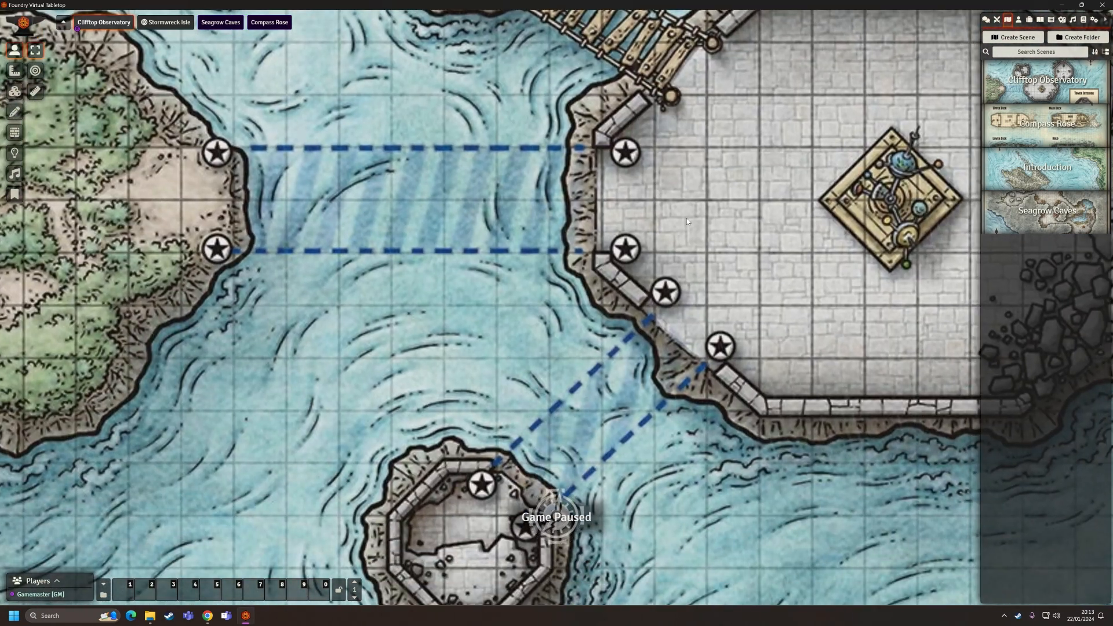
pyautogui.moveTo(472, 240); pyautogui.dragTo(667, 283)
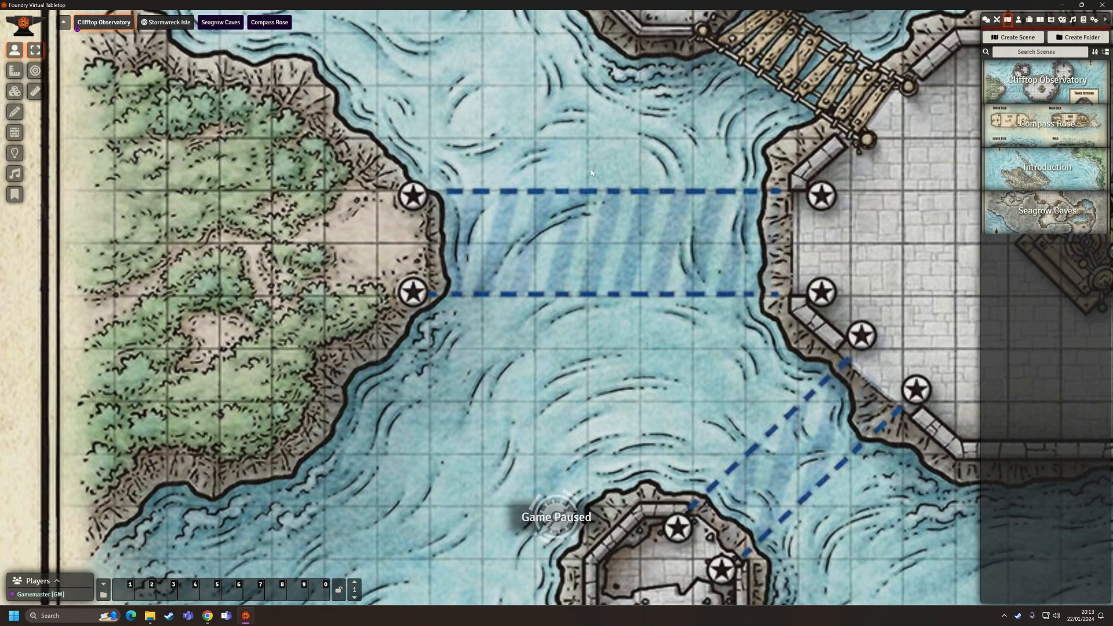
pyautogui.scroll(-10, 626, 186)
pyautogui.scroll(-5, 626, 186)
pyautogui.scroll(5, 557, 290)
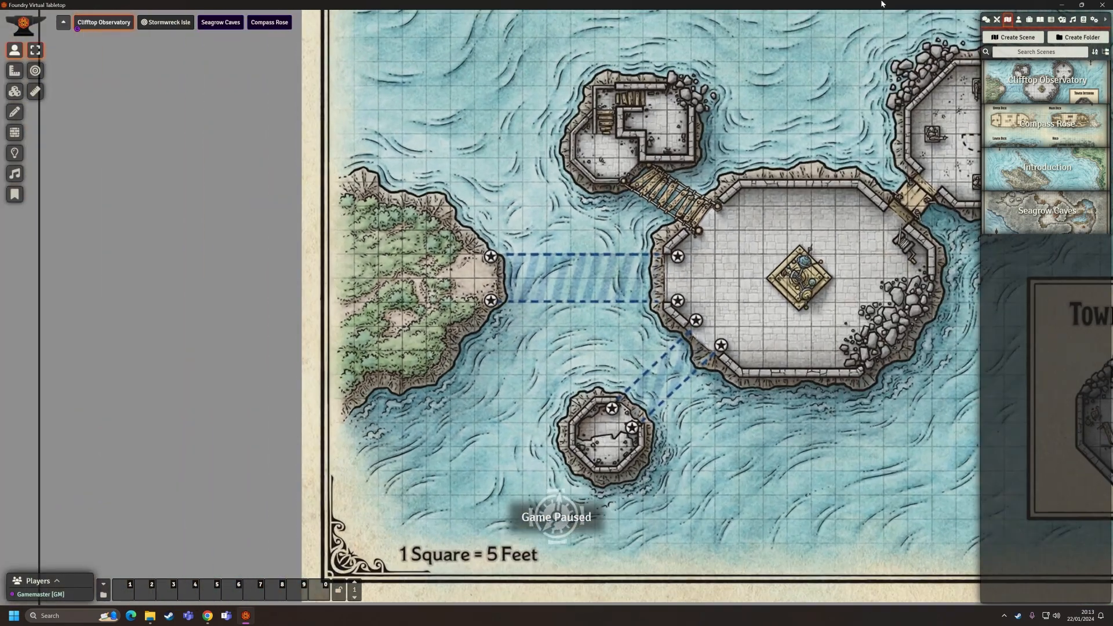
# Place the Test player actor as a token on the forested cliff, just west of its clearing.
pyautogui.click(1018, 20)
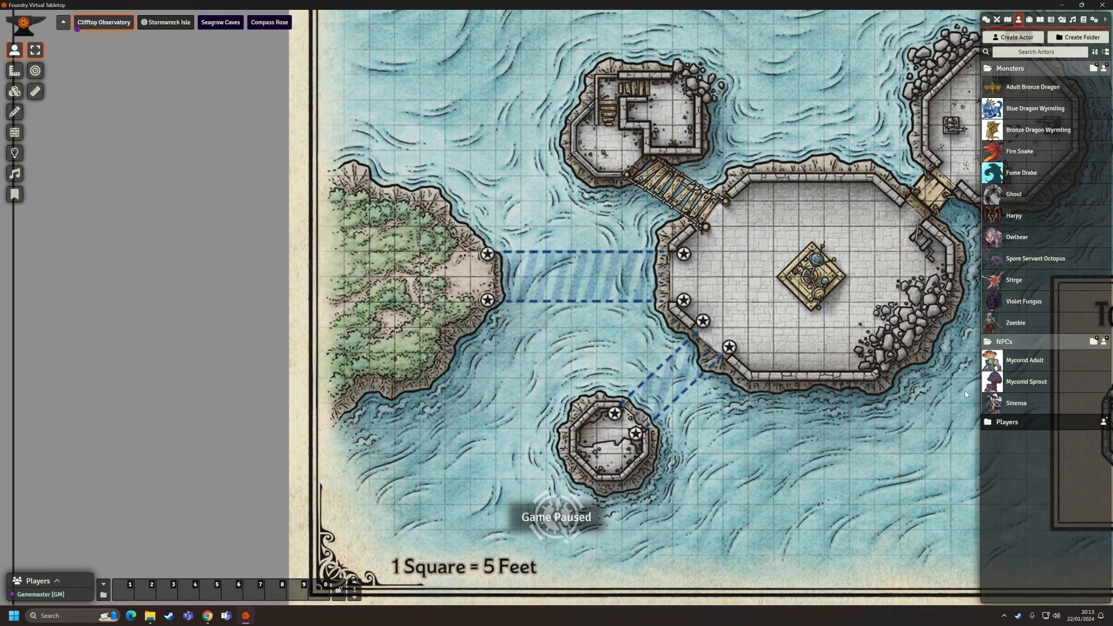
pyautogui.moveTo(1003, 446); pyautogui.dragTo(446, 284)
pyautogui.scroll(5, 565, 270)
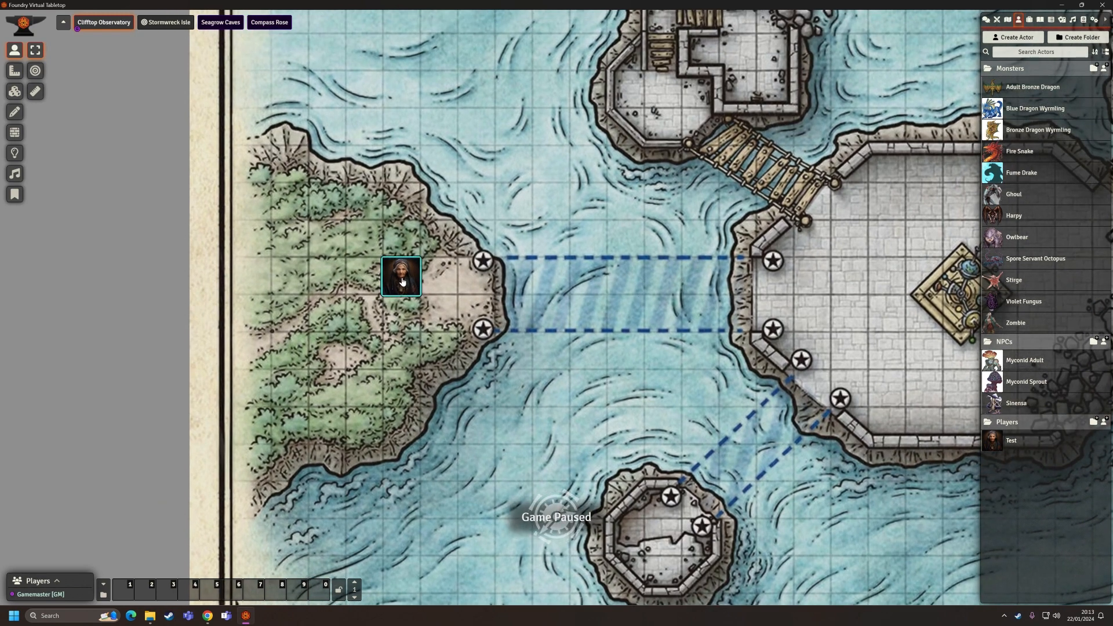
# Move the Test token over the water at the dashed crossing and back onto the cliff, ending in the clearing's lower part.
pyautogui.moveTo(406, 283); pyautogui.dragTo(533, 284)
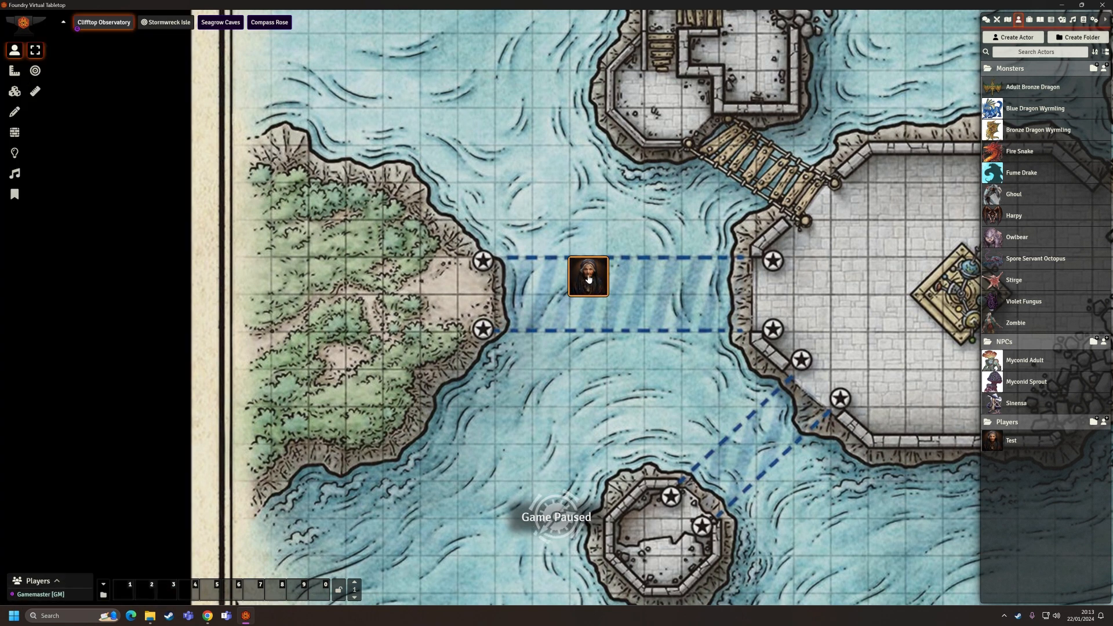
pyautogui.moveTo(589, 279); pyautogui.dragTo(439, 285)
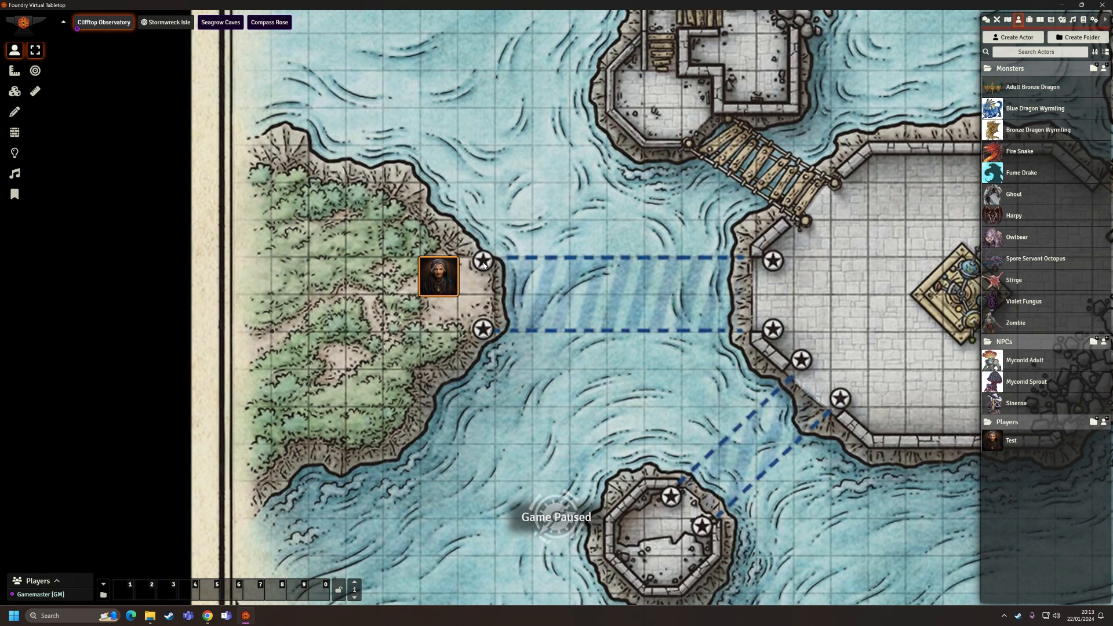
pyautogui.moveTo(565, 335); pyautogui.dragTo(480, 285)
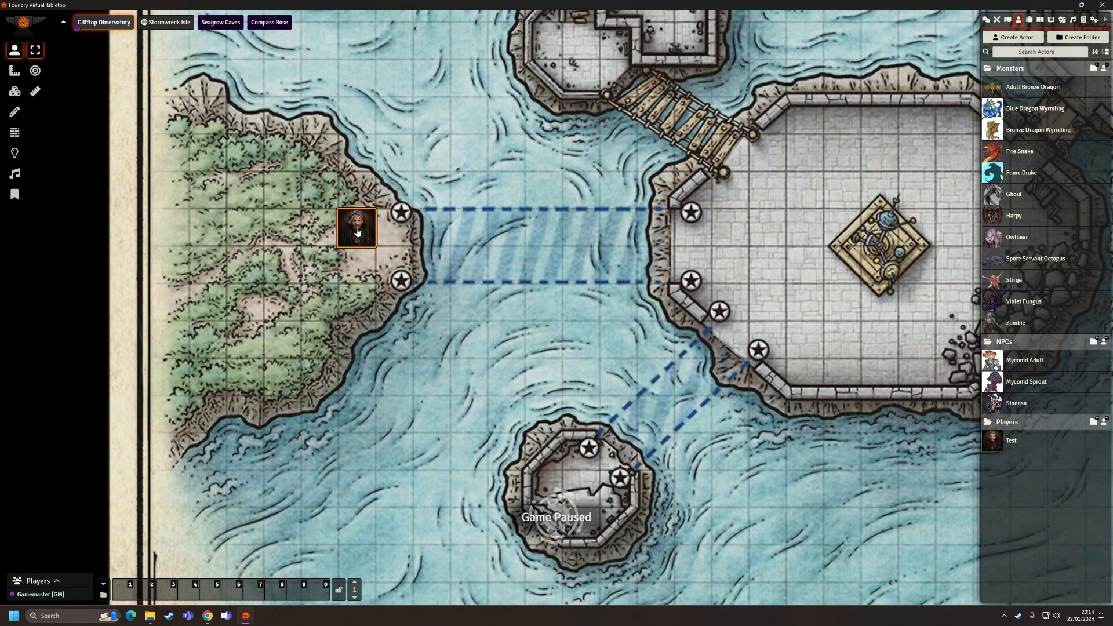
pyautogui.moveTo(368, 233); pyautogui.dragTo(359, 270)
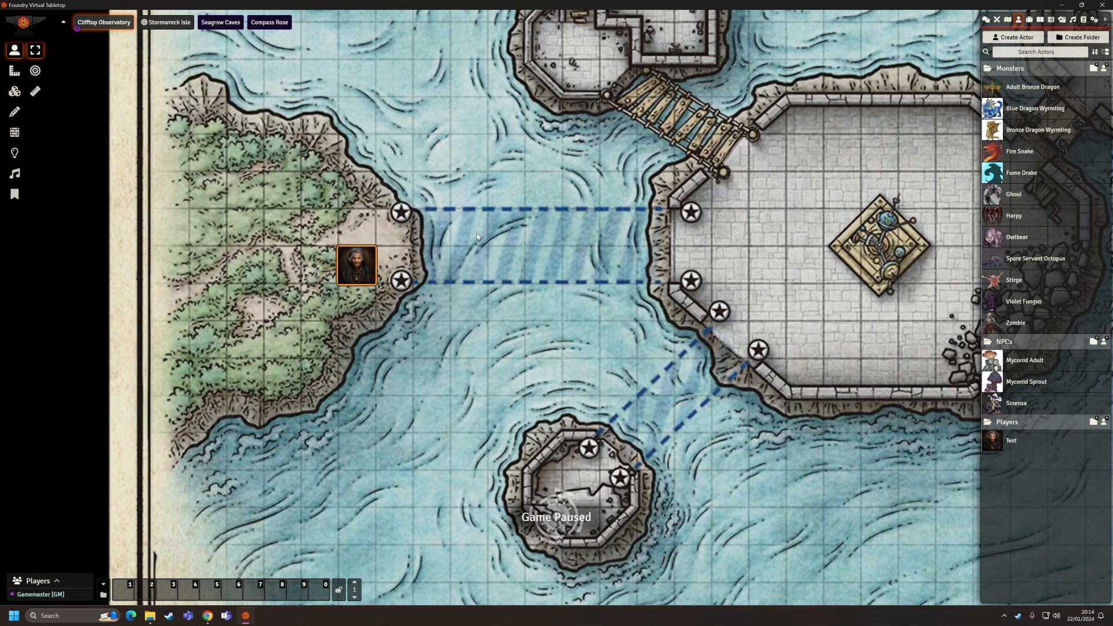
pyautogui.scroll(-3, 476, 233)
pyautogui.moveTo(528, 278); pyautogui.dragTo(551, 288)
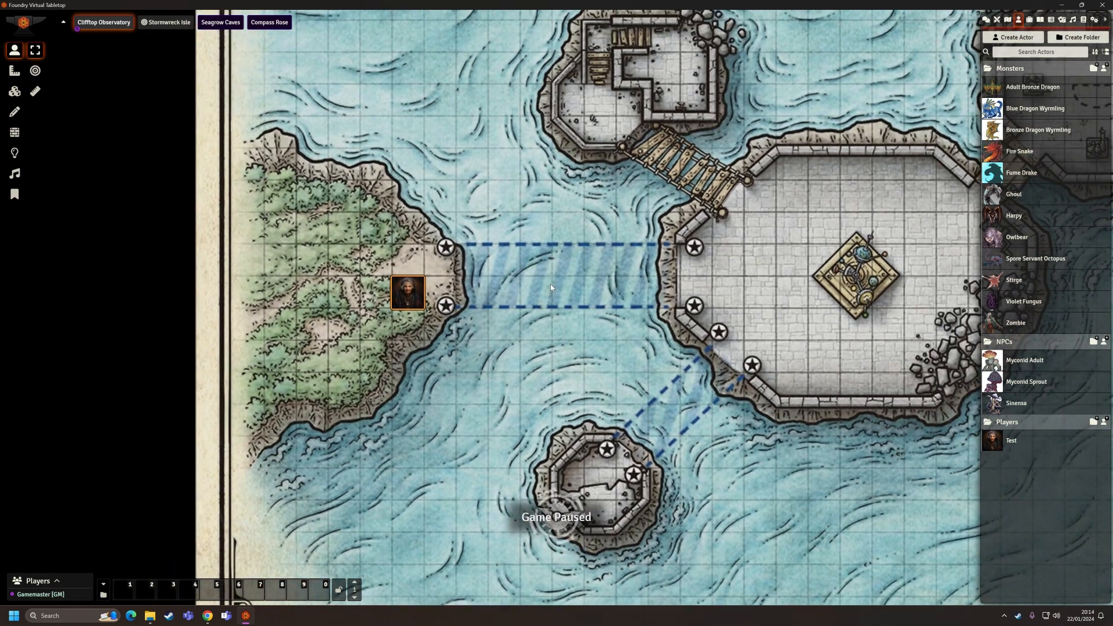
# Draw a wall across the western end of the wide dashed crossing and set its light, sight and sound restrictions to None.
pyautogui.click(15, 132)
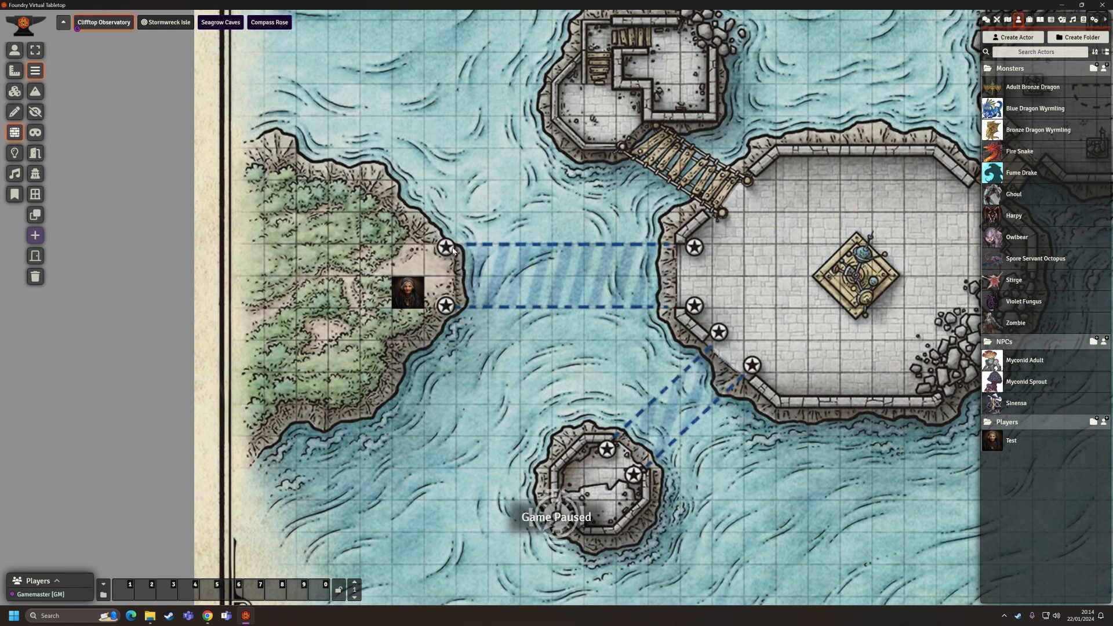
pyautogui.moveTo(456, 250); pyautogui.dragTo(457, 307)
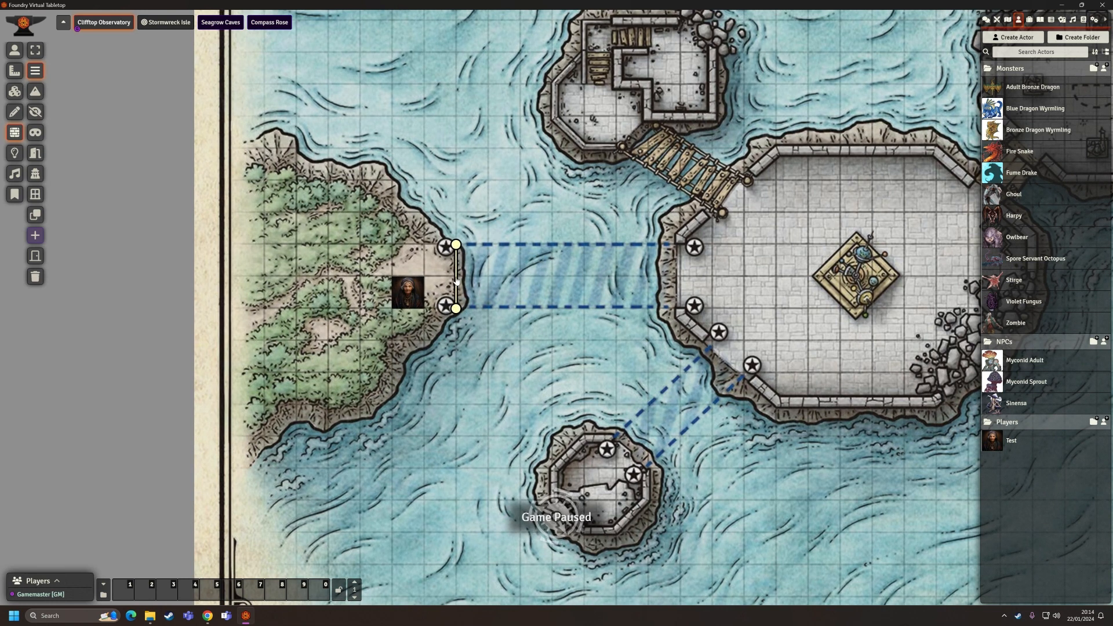
pyautogui.doubleClick(456, 281)
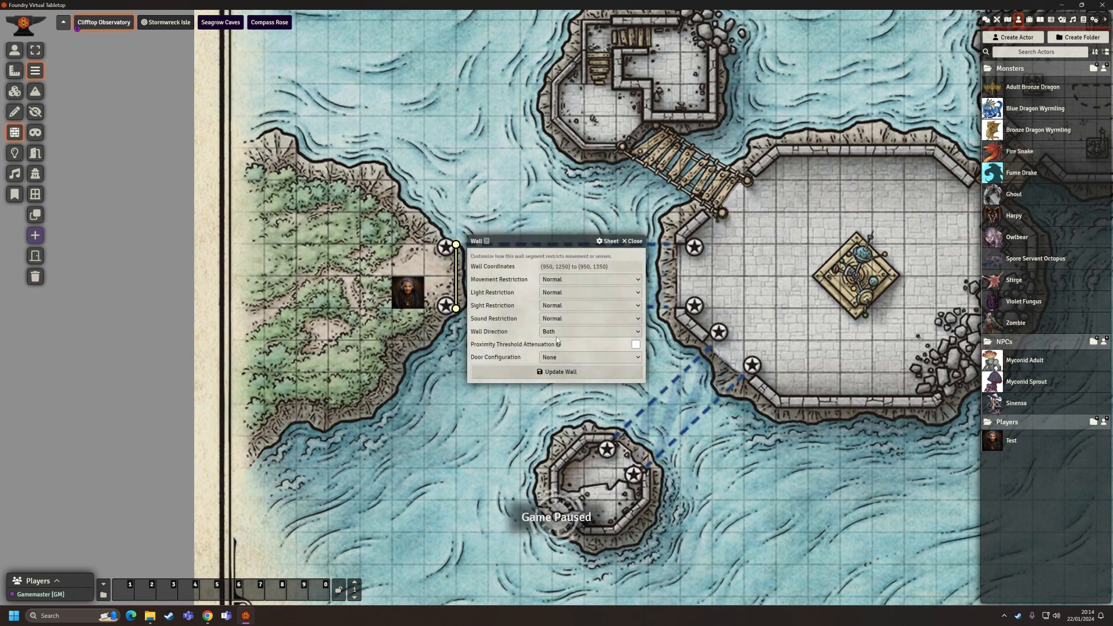
pyautogui.click(552, 292)
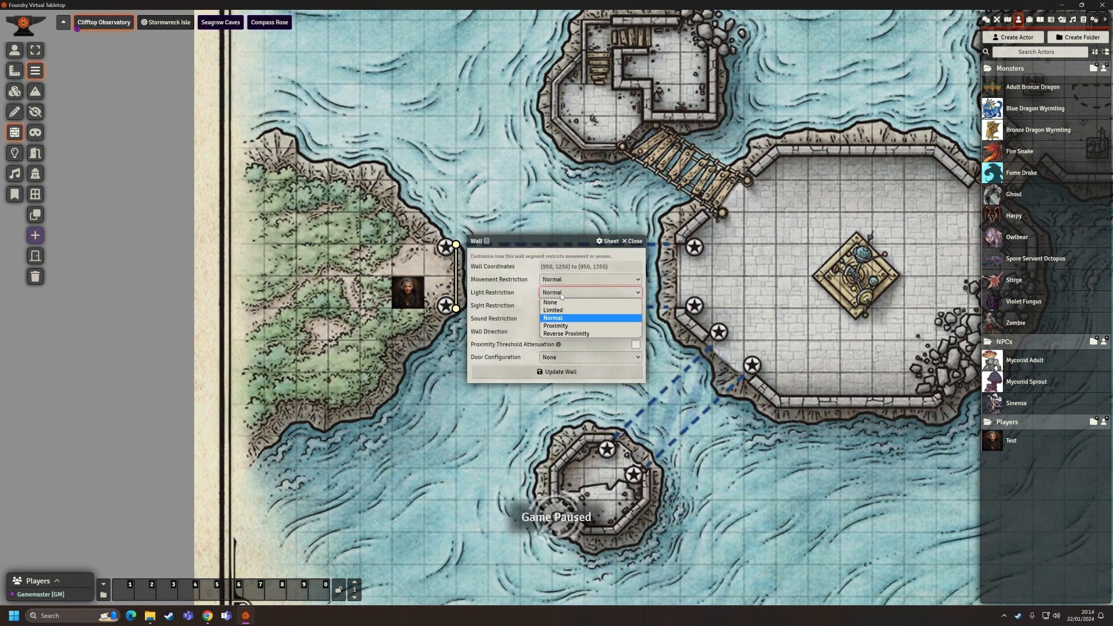
pyautogui.click(552, 303)
pyautogui.click(552, 309)
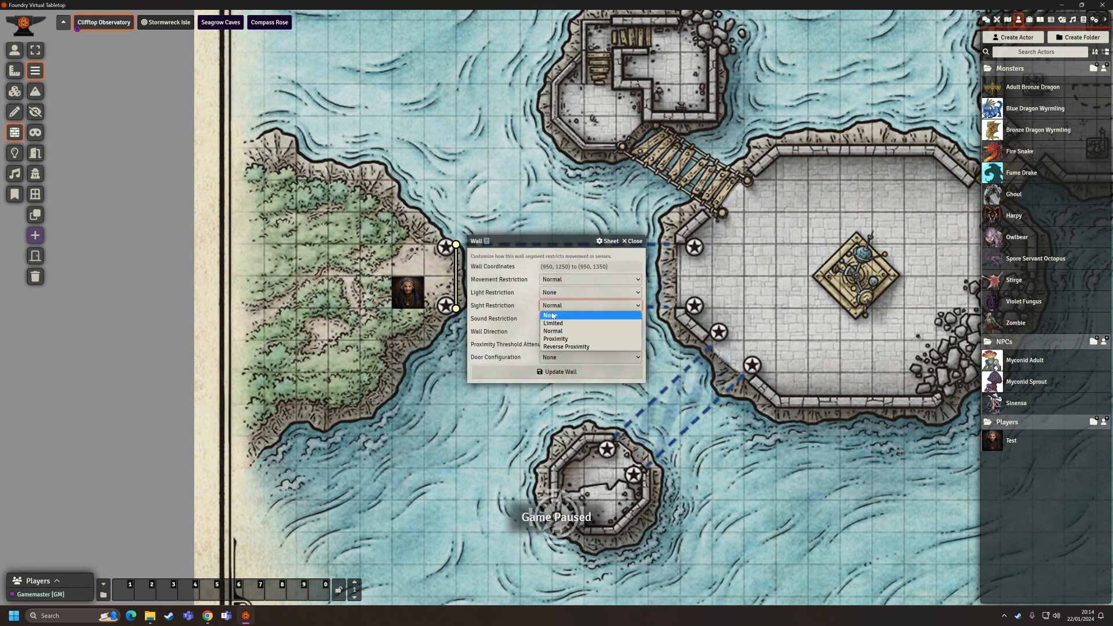
pyautogui.click(552, 316)
pyautogui.click(552, 319)
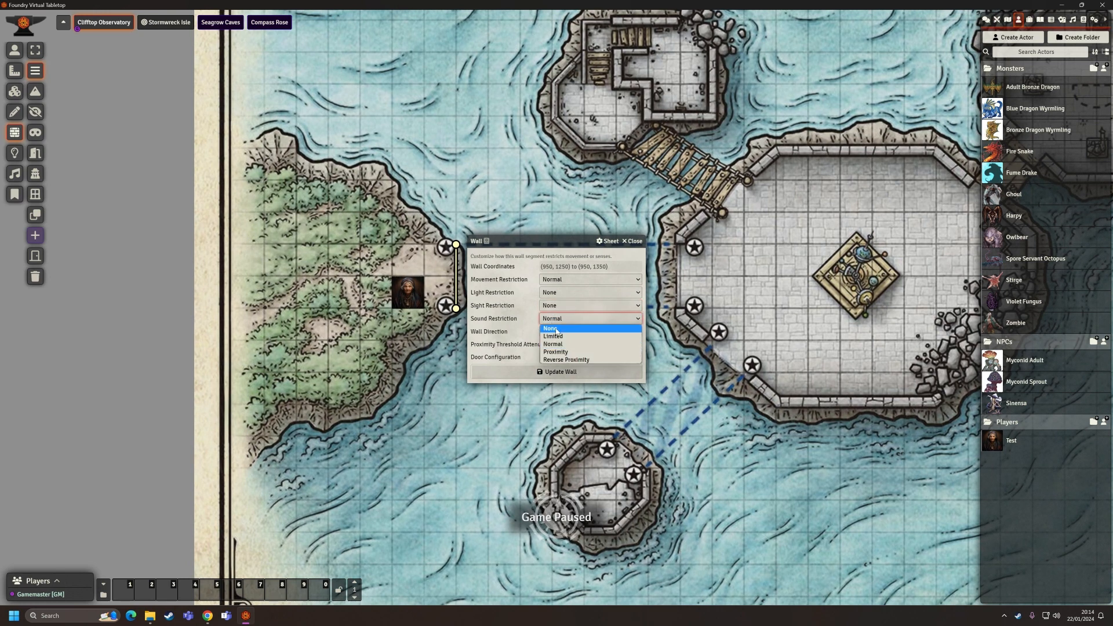
pyautogui.click(555, 328)
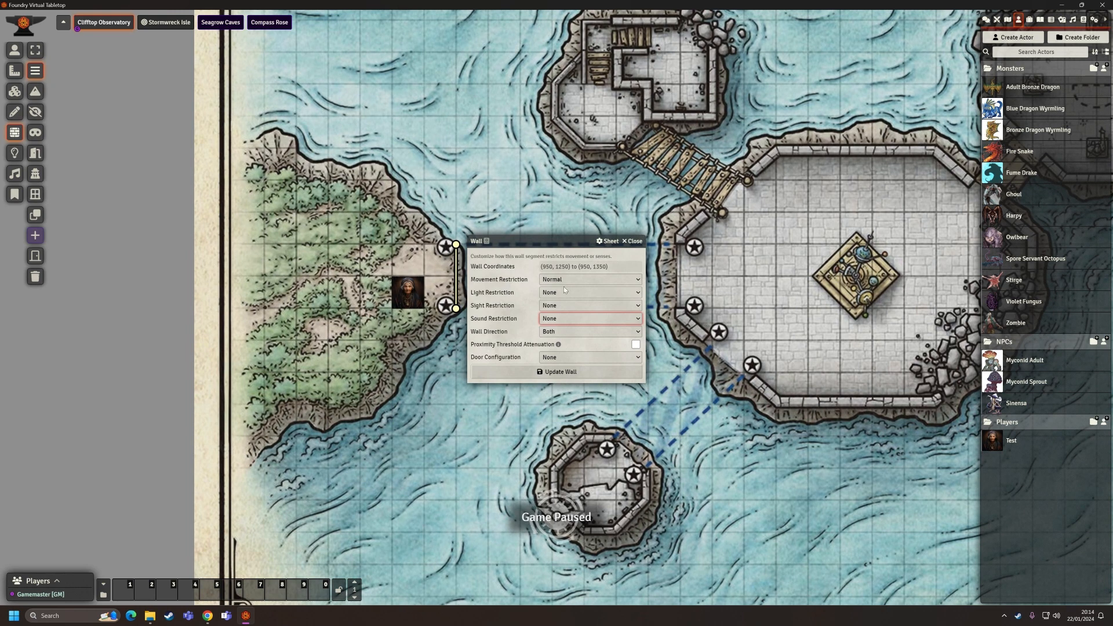
# Configure the cliff-edge wall as a door in the Closed state and save the wall settings.
pyautogui.click(566, 358)
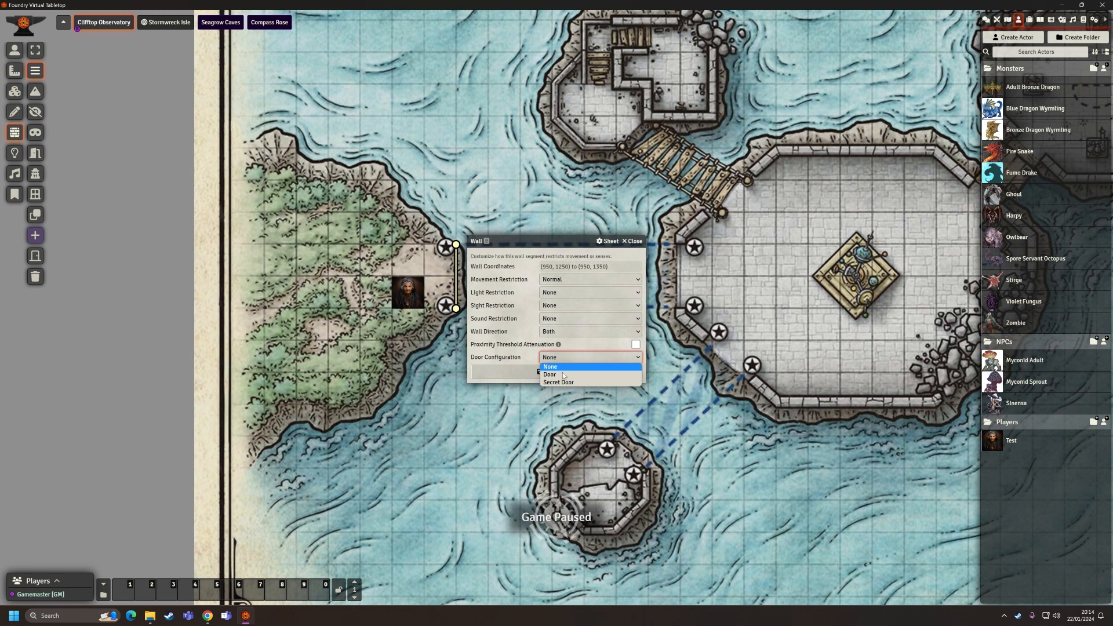
pyautogui.click(565, 376)
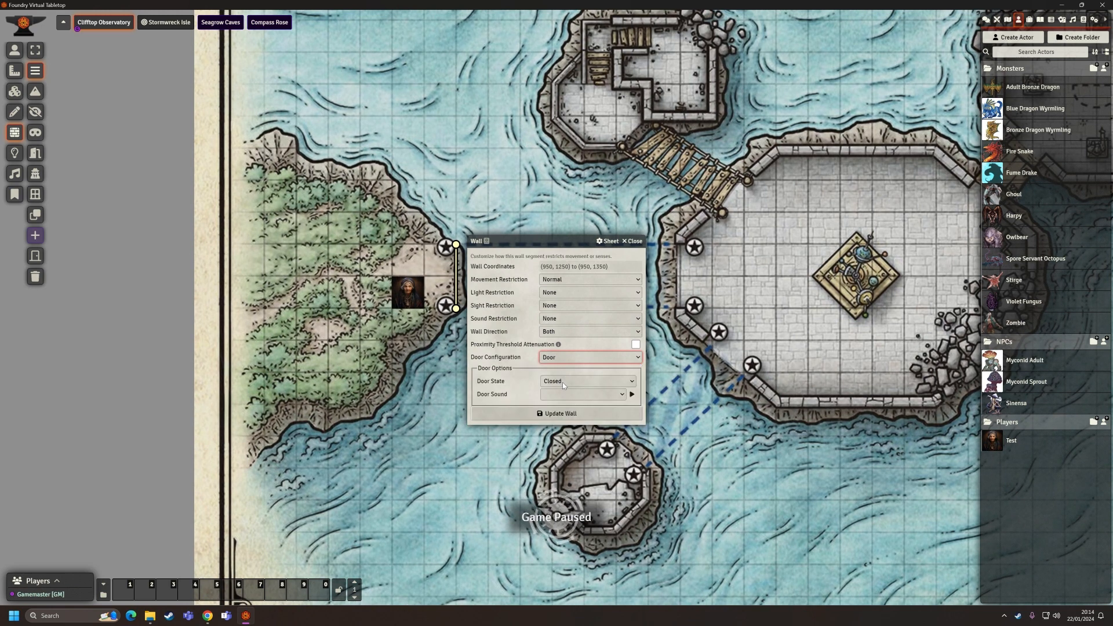
pyautogui.click(563, 381)
pyautogui.click(562, 381)
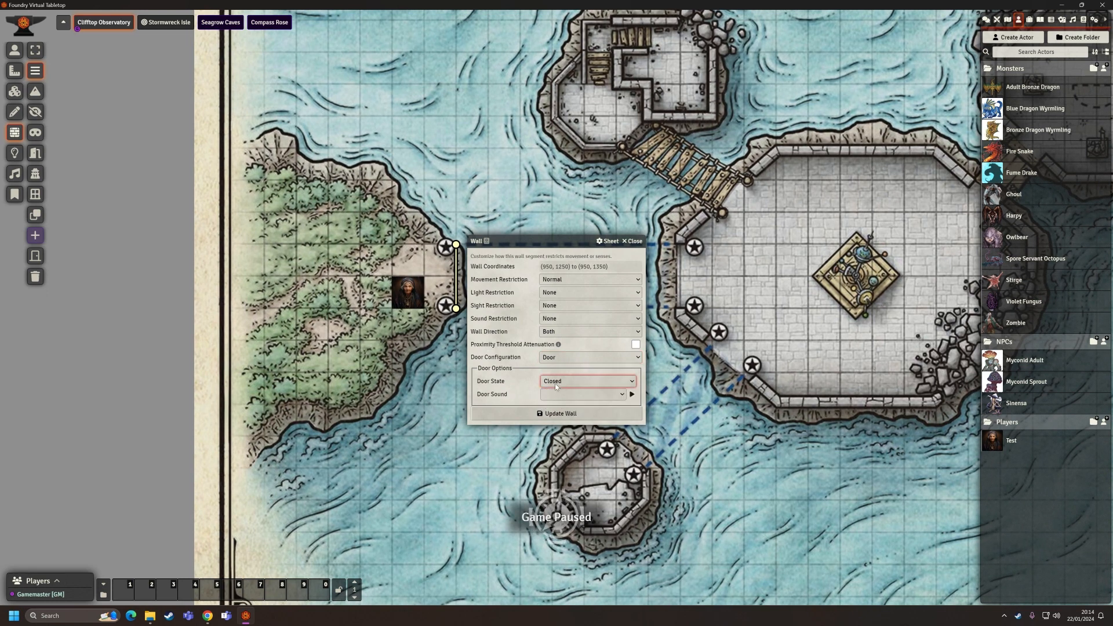
pyautogui.click(558, 414)
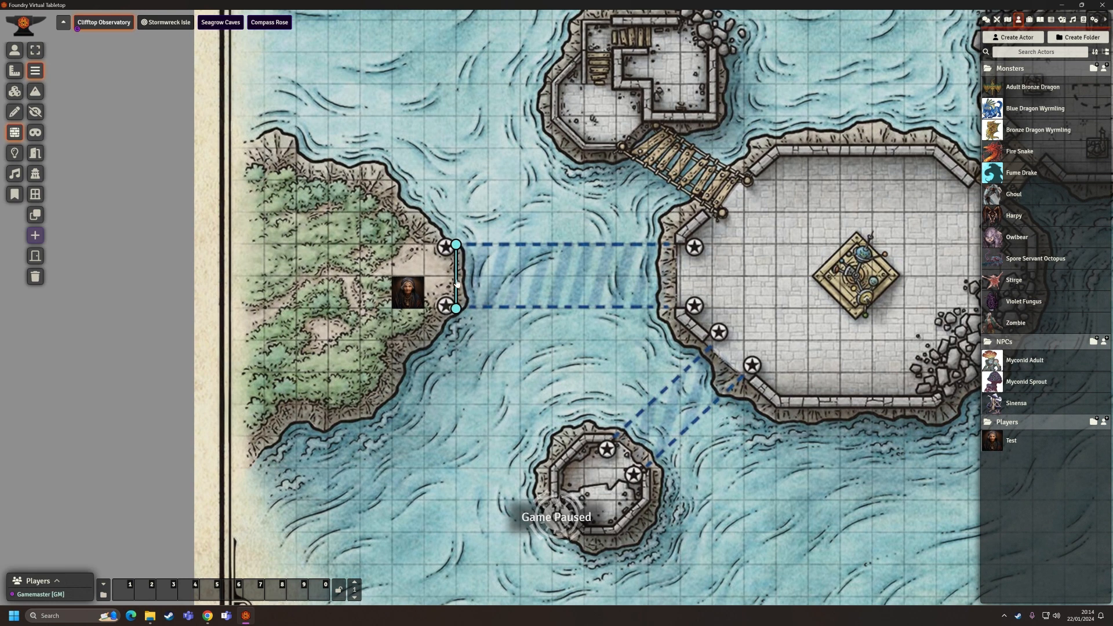
pyautogui.moveTo(407, 293); pyautogui.dragTo(443, 284)
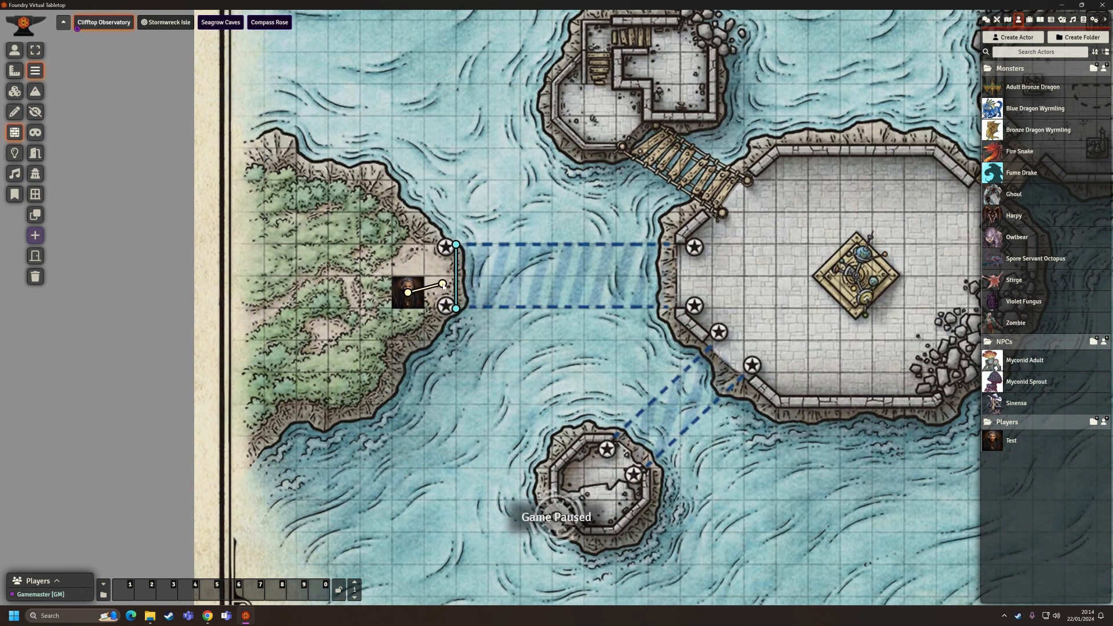
pyautogui.click(415, 294)
pyautogui.press('Delete')
# Test moving the Test token from the clearing toward the closed door and check the door marker at the crossing.
pyautogui.click(15, 51)
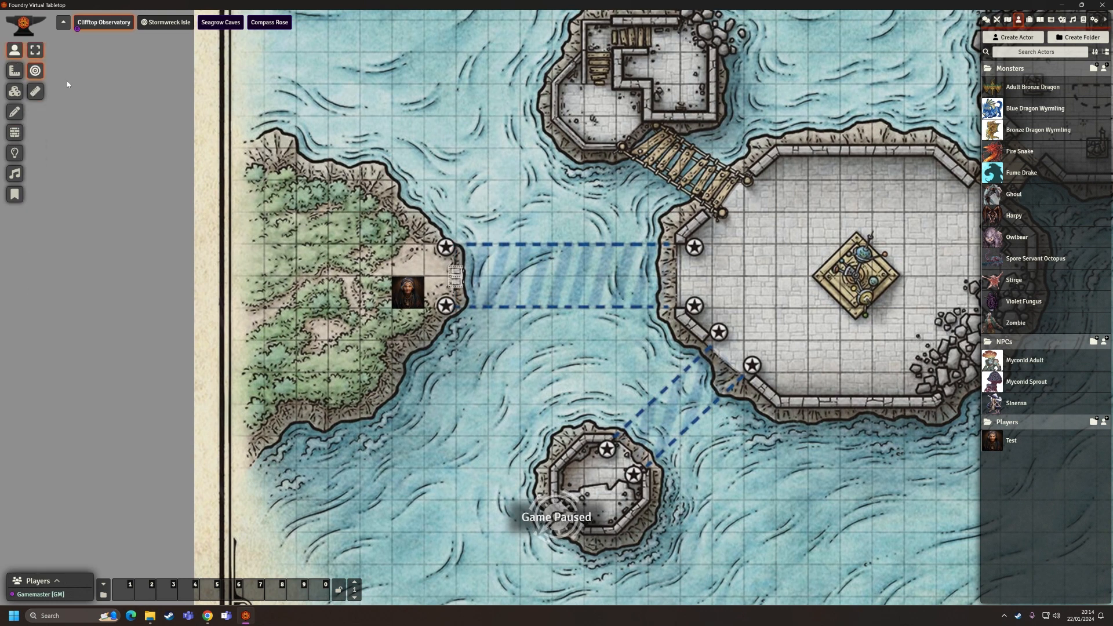
pyautogui.moveTo(408, 292)
pyautogui.mouseDown()
pyautogui.moveTo(471, 292)
pyautogui.moveTo(408, 292)
pyautogui.mouseUp()
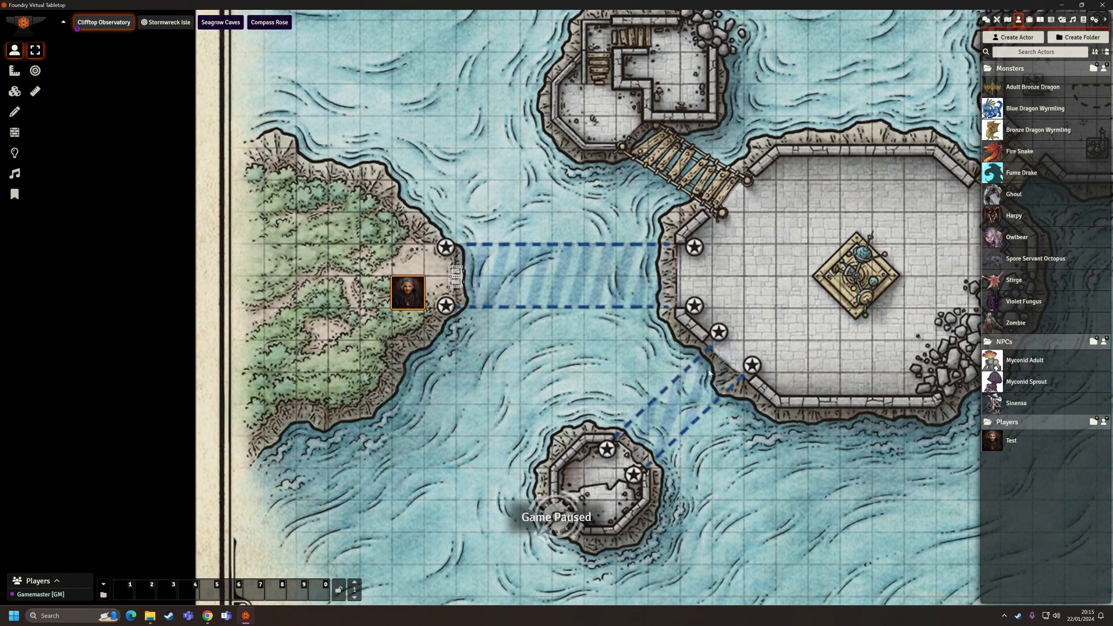
pyautogui.scroll(-3, 709, 373)
pyautogui.scroll(1, 753, 338)
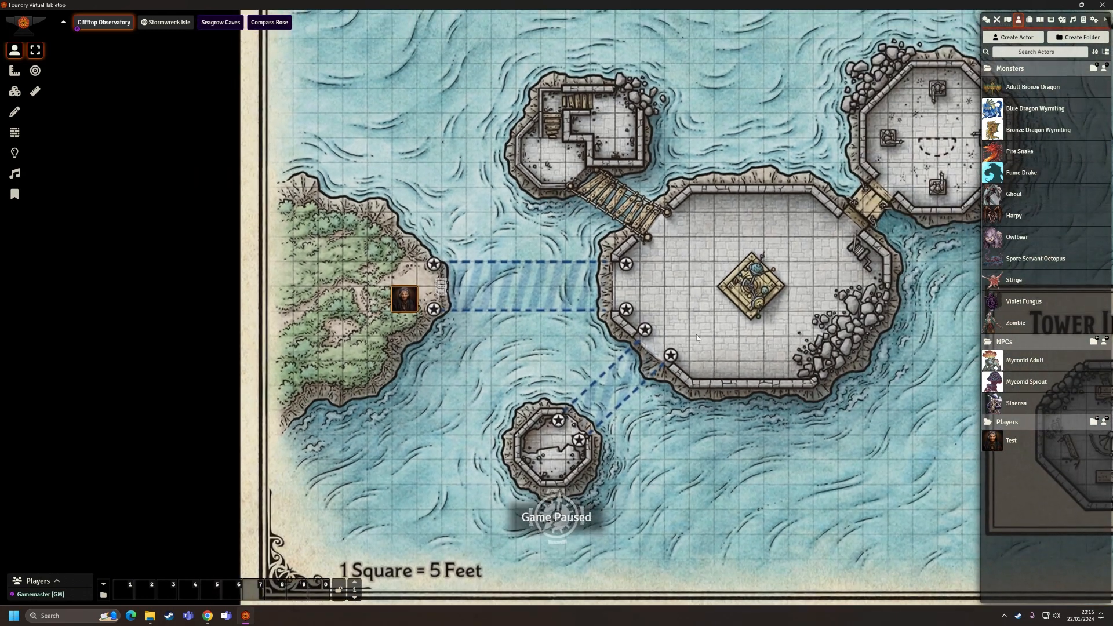
pyautogui.scroll(-4, 697, 335)
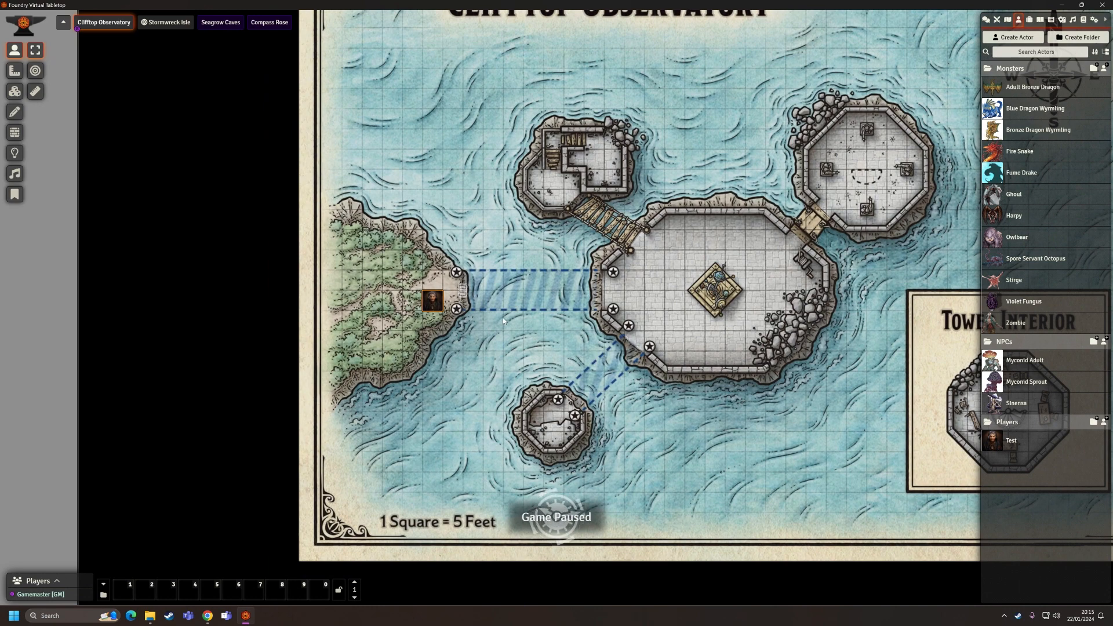
pyautogui.scroll(3, 497, 306)
pyautogui.scroll(2, 496, 306)
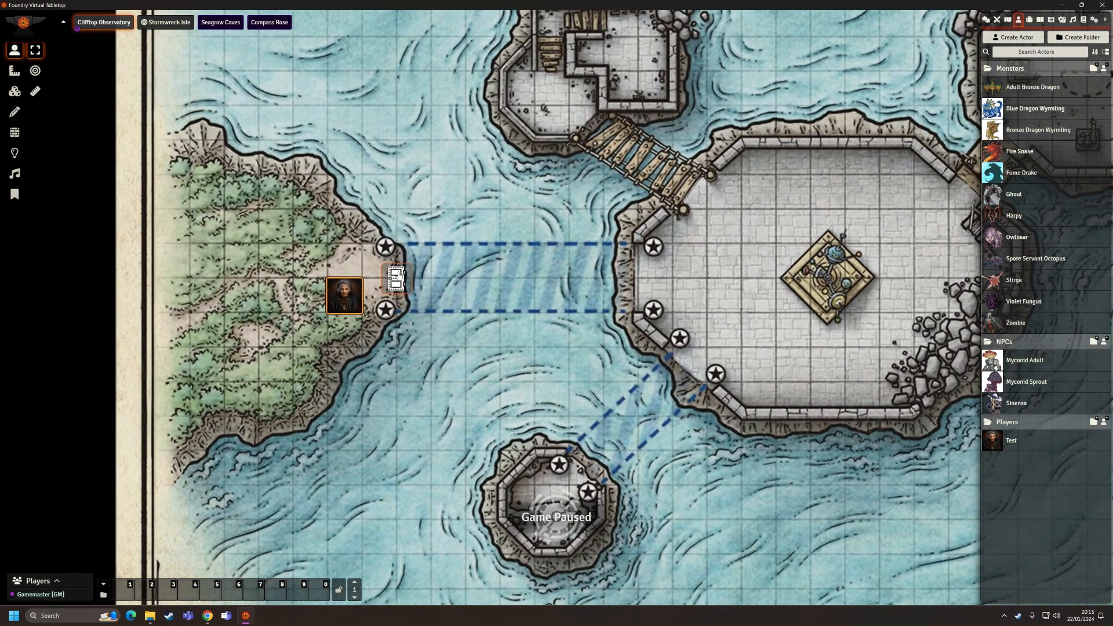
# Remove the door wall from the cliff's edge and bring the whole Clifftop Observatory map into view.
pyautogui.click(14, 133)
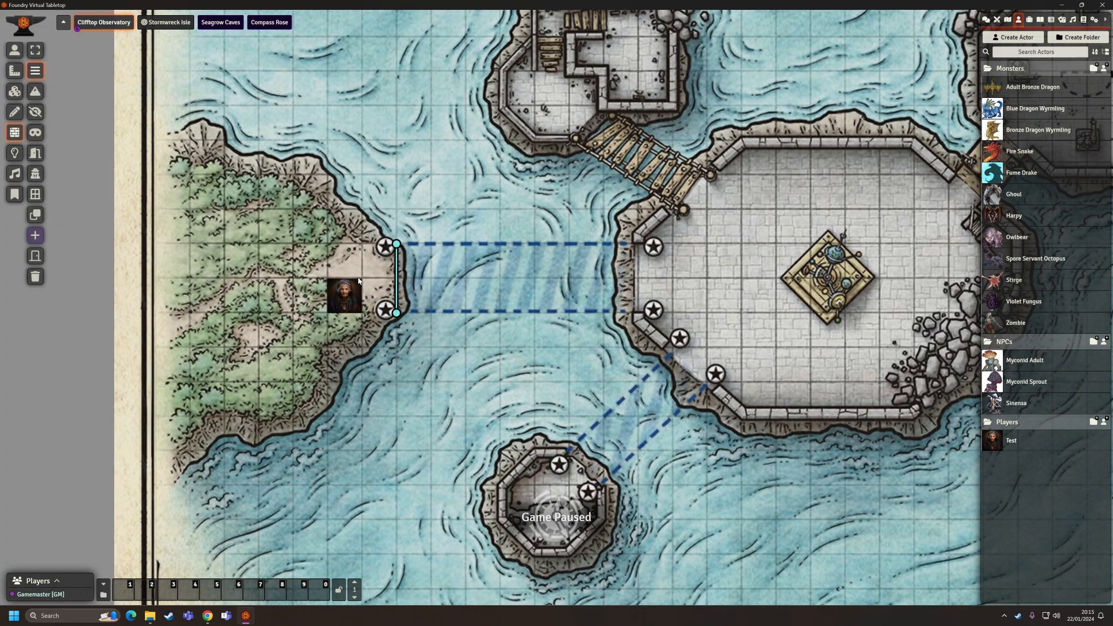
pyautogui.scroll(-5, 542, 290)
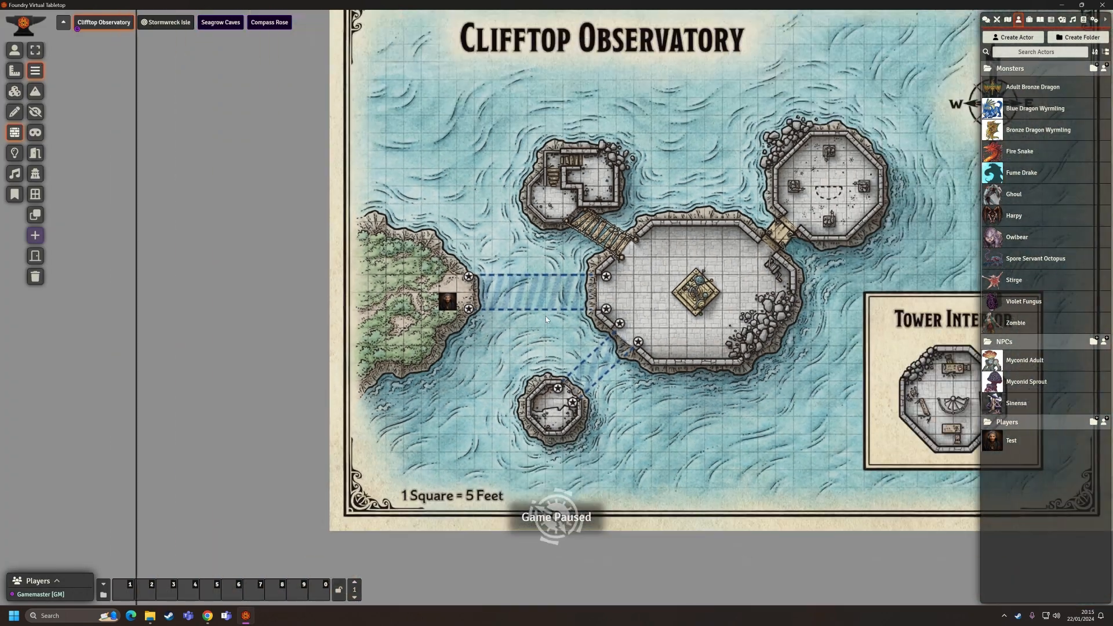
pyautogui.moveTo(817, 286); pyautogui.dragTo(656, 331)
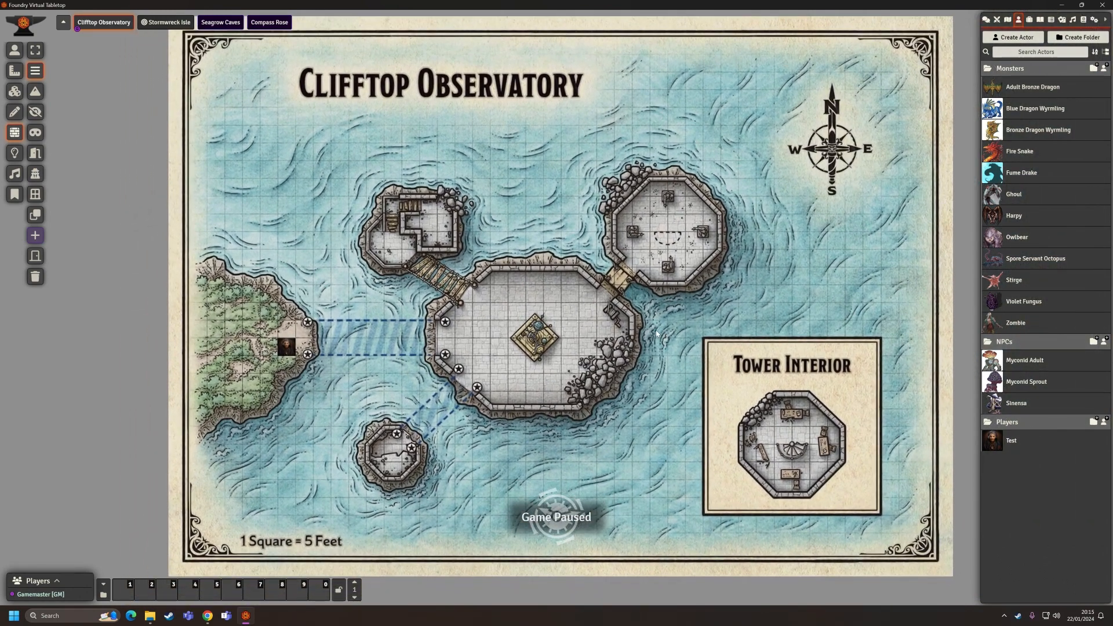